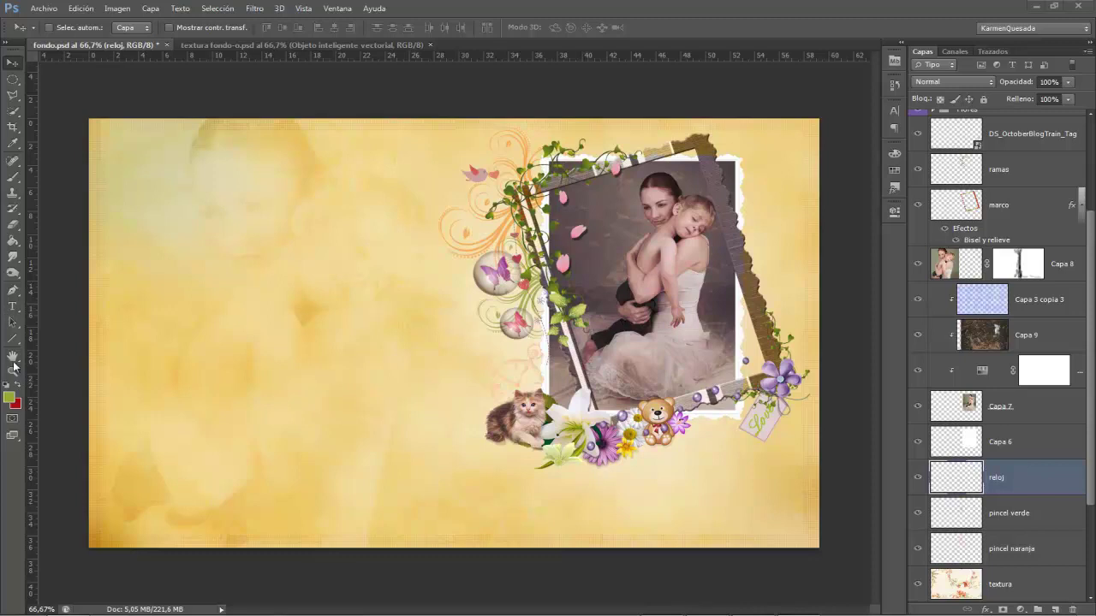
# Step: Set the foreground colour to white
pyautogui.click(9, 397)
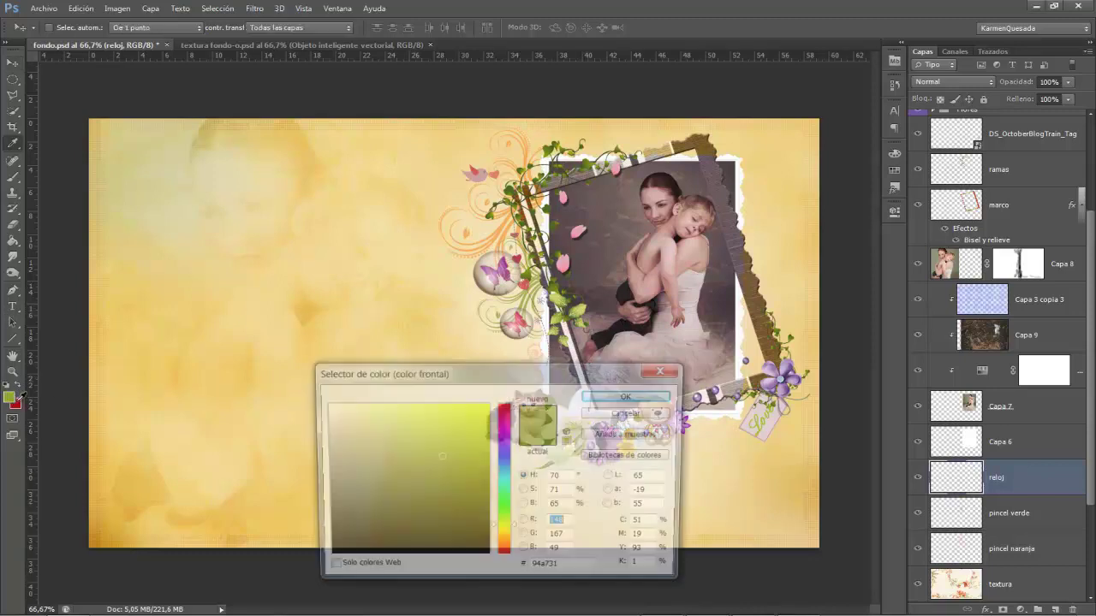
pyautogui.click(324, 404)
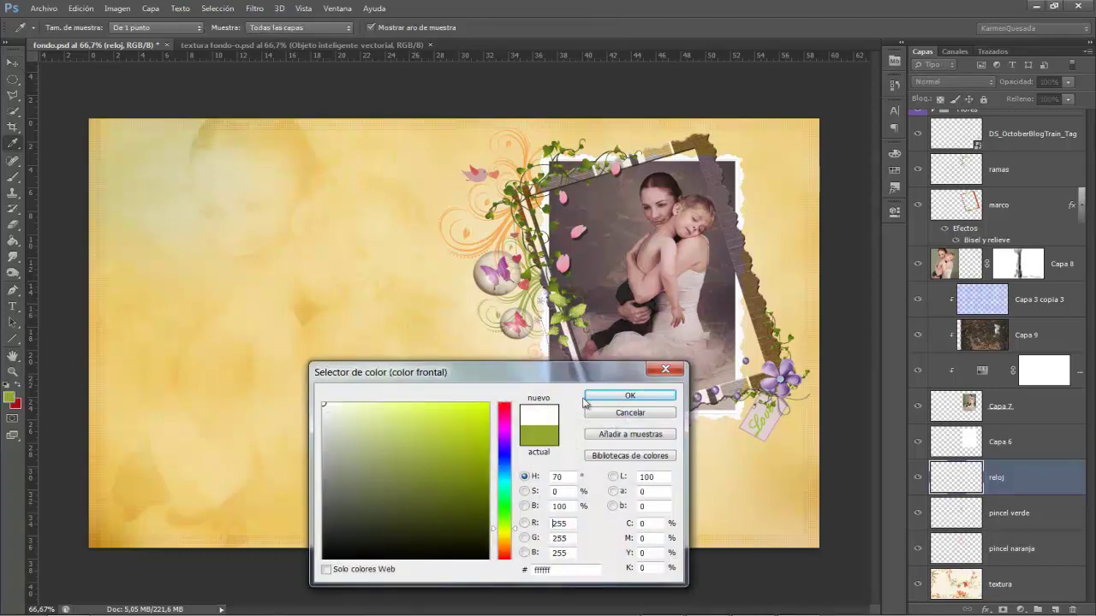
pyautogui.click(641, 395)
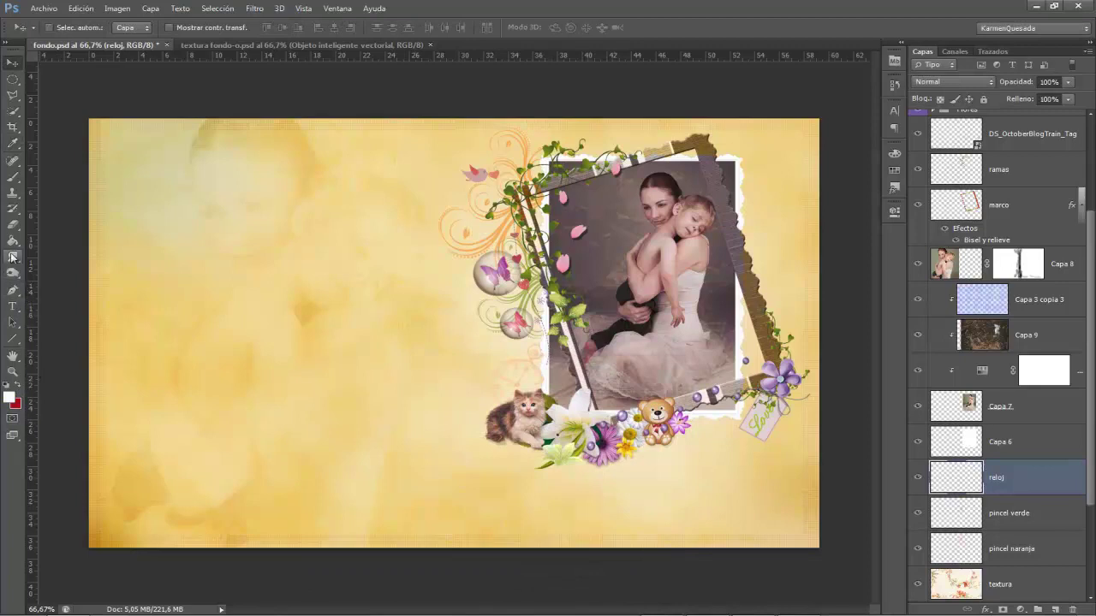
# Step: Restore the default brushes and resize the 30 px brush to 84 px
pyautogui.click(408, 248)
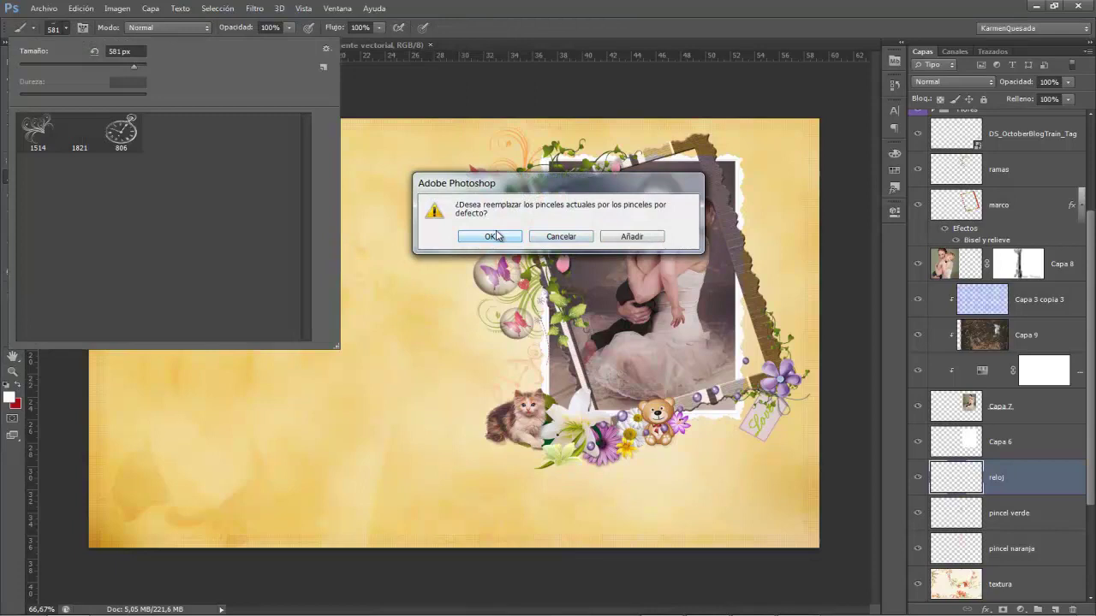
pyautogui.click(490, 236)
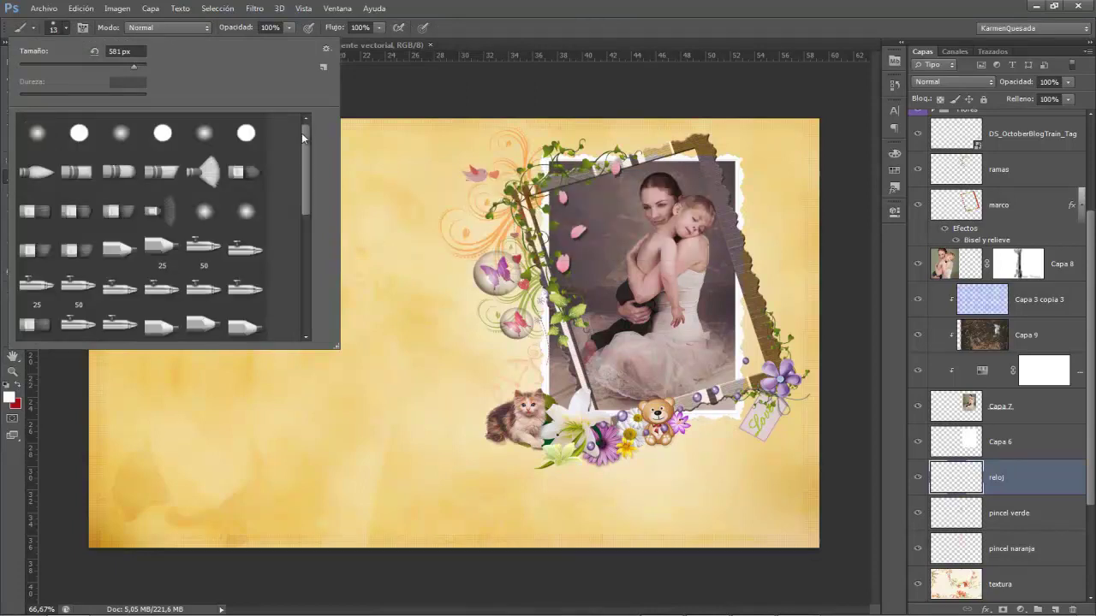
pyautogui.moveTo(302, 133); pyautogui.dragTo(305, 185)
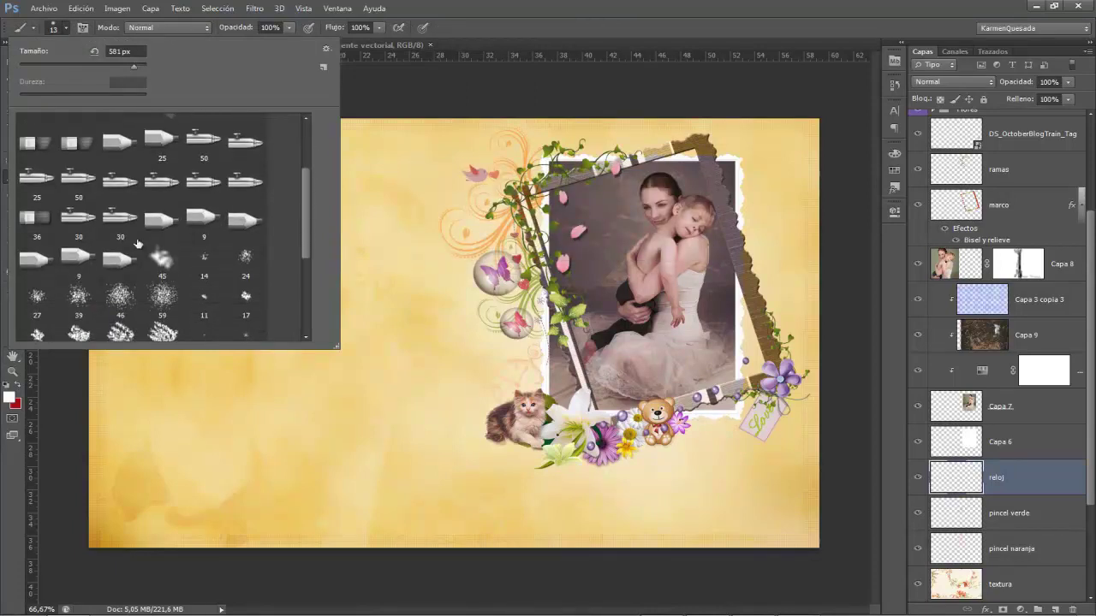
pyautogui.click(123, 221)
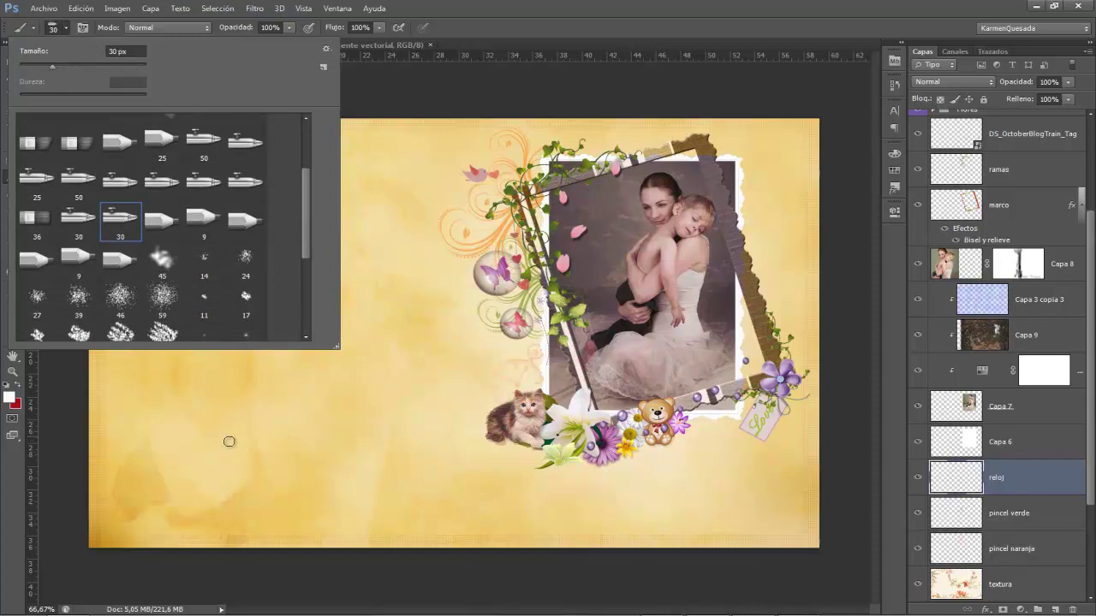
pyautogui.keyDown('alt'); pyautogui.rightClick(265, 426); pyautogui.keyUp('alt')
pyautogui.moveTo(265, 426); pyautogui.dragTo(300, 416)
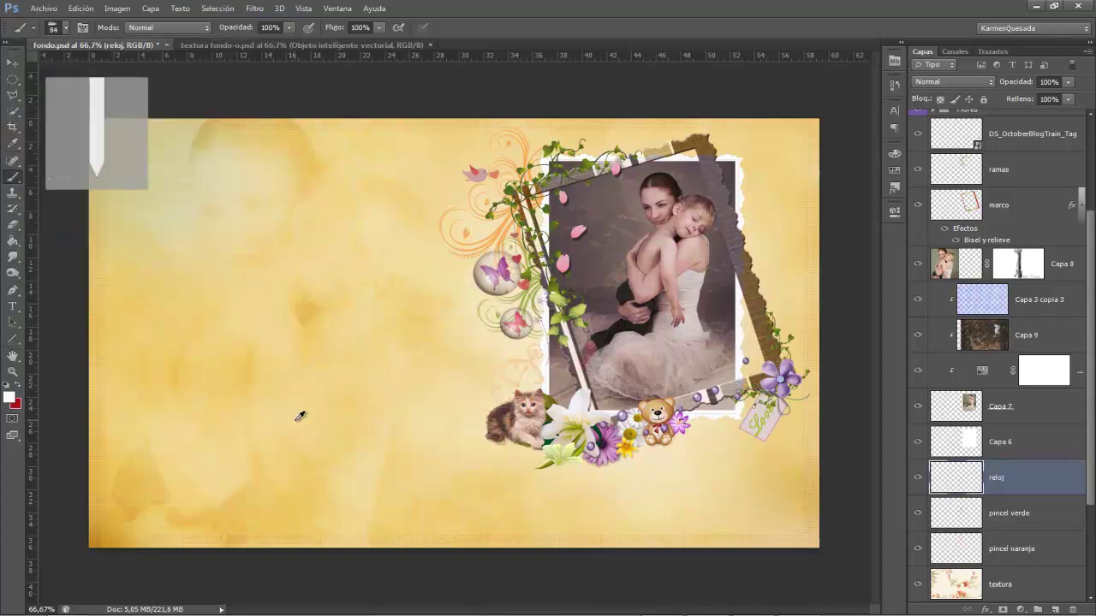
# Step: Select the Flores group in the Layers panel
pyautogui.scroll(3, 1003, 275)
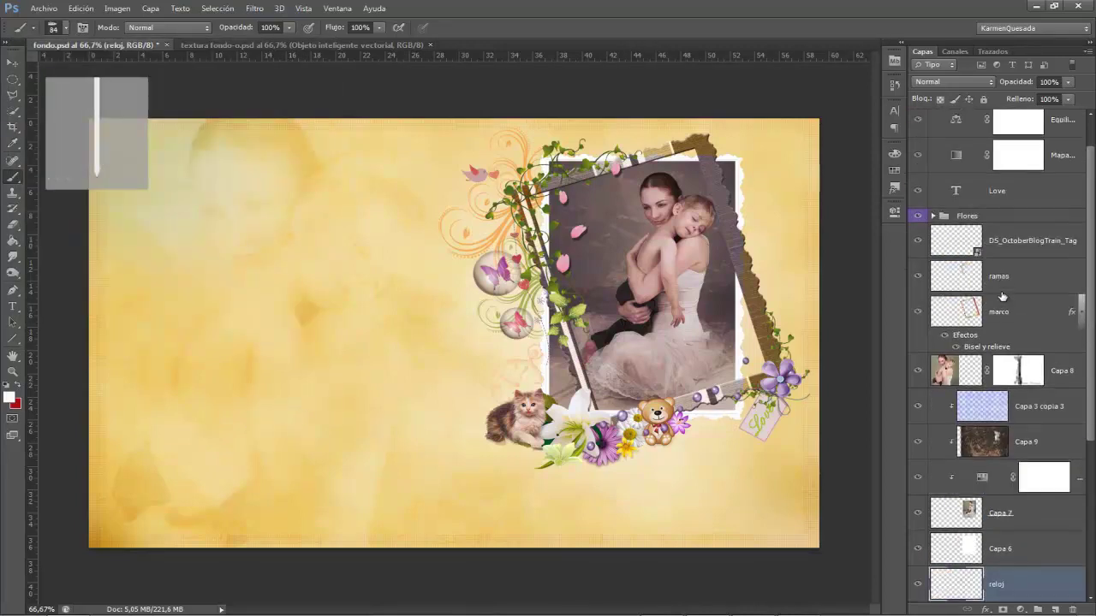
pyautogui.scroll(1, 1002, 308)
pyautogui.scroll(1, 996, 385)
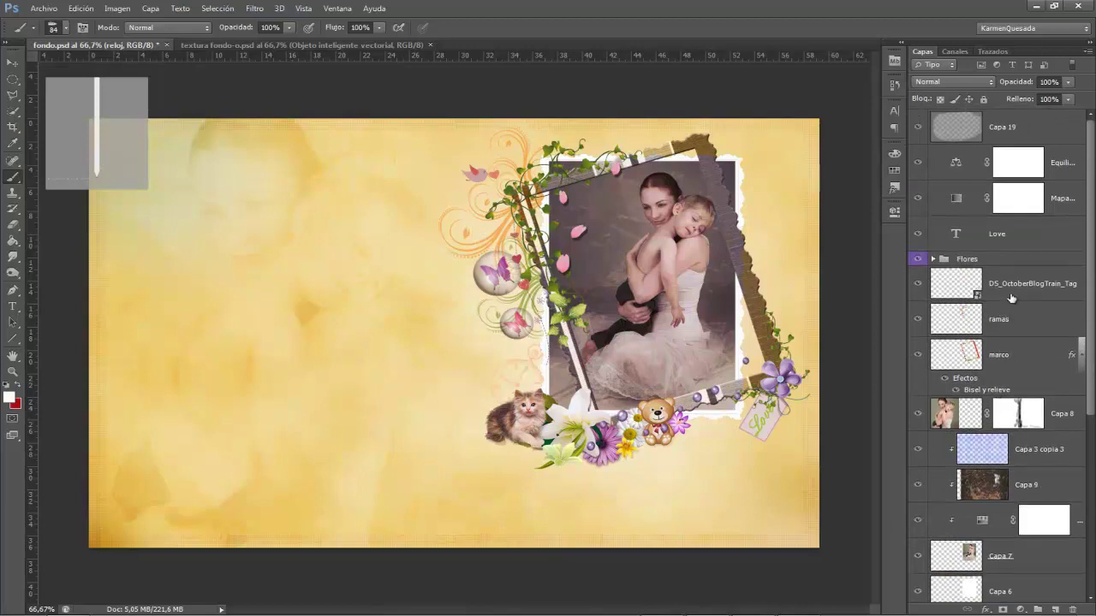
pyautogui.click(1008, 261)
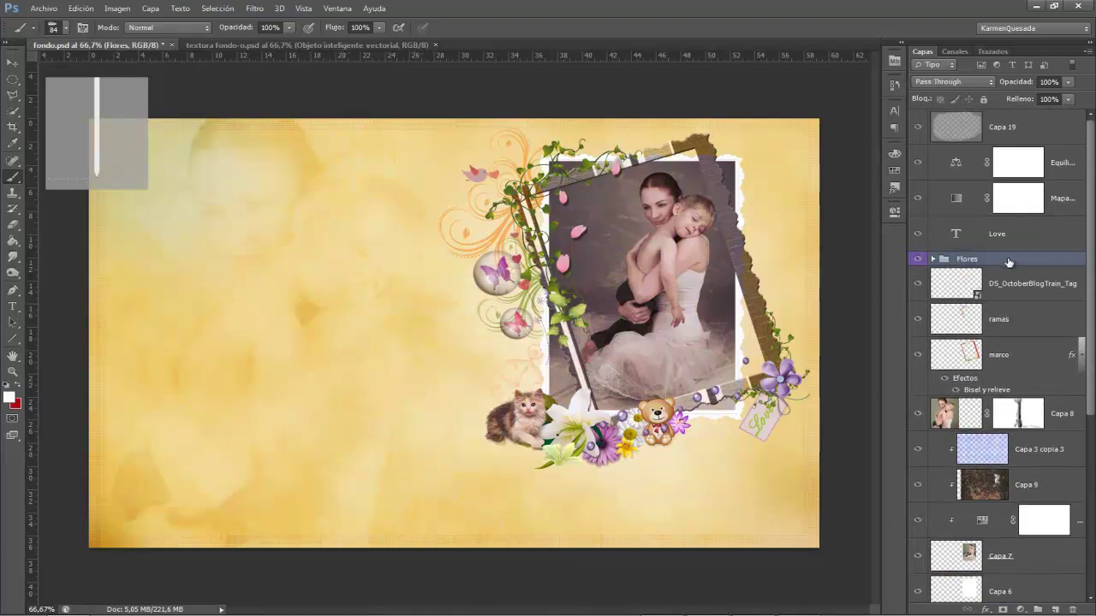
# Step: Add a new layer above Flores and paint a trail of white sparkle dots
pyautogui.click(1058, 609)
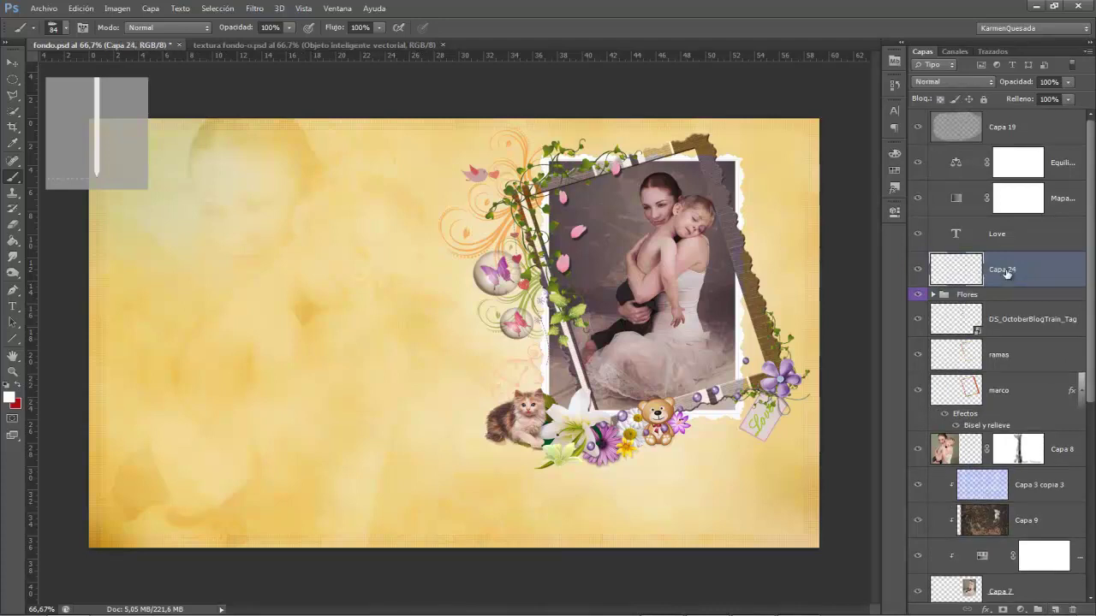
pyautogui.scroll(-1, 1006, 272)
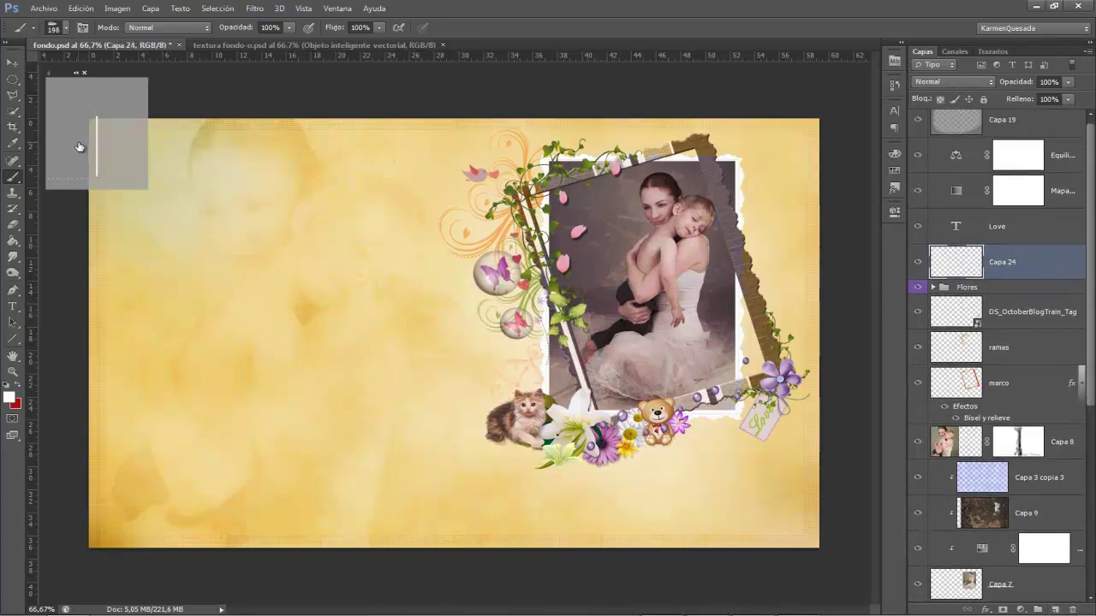
pyautogui.click(370, 369)
pyautogui.moveTo(369, 369)
pyautogui.mouseDown()
pyautogui.moveTo(445, 308)
pyautogui.moveTo(608, 308)
pyautogui.moveTo(693, 273)
pyautogui.moveTo(764, 225)
pyautogui.moveTo(786, 133)
pyautogui.mouseUp()
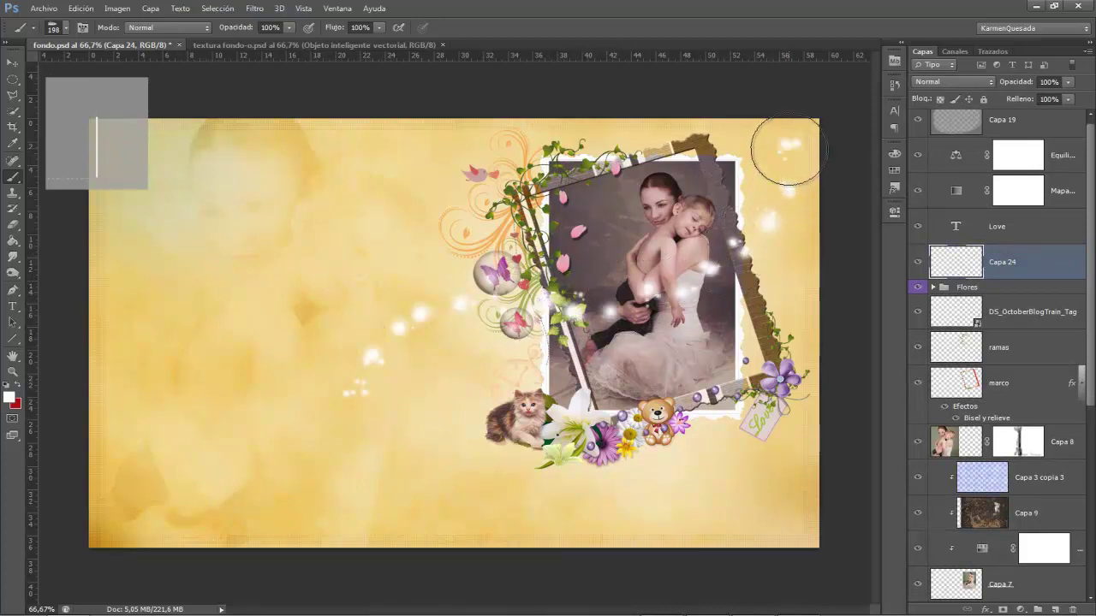
# Step: Blend the sparkle layer as Soft Light (Luz suave) at 67% opacity
pyautogui.click(952, 82)
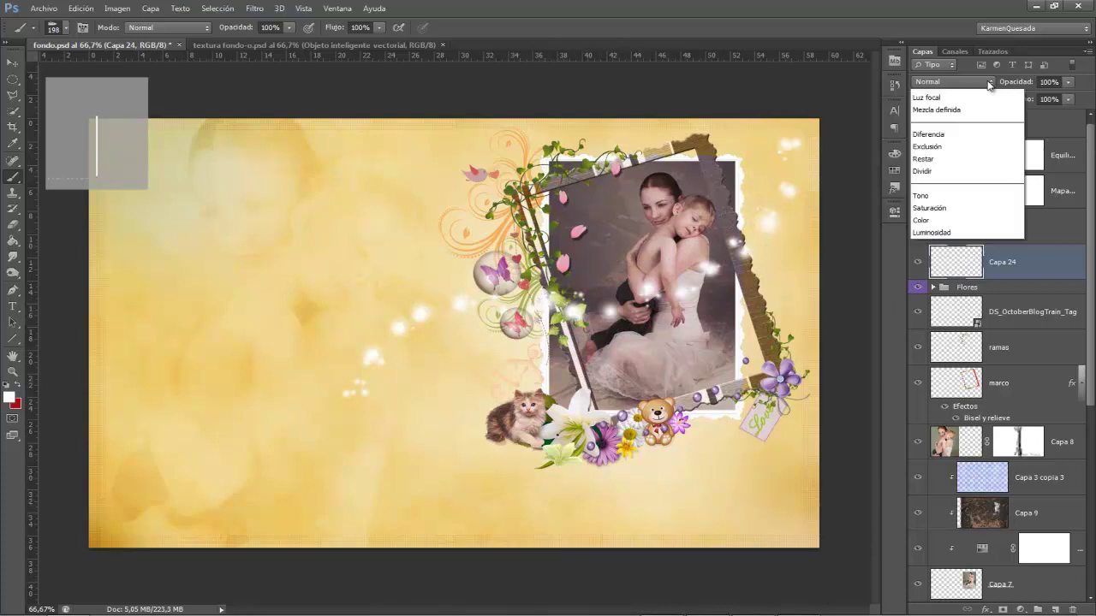
pyautogui.click(942, 292)
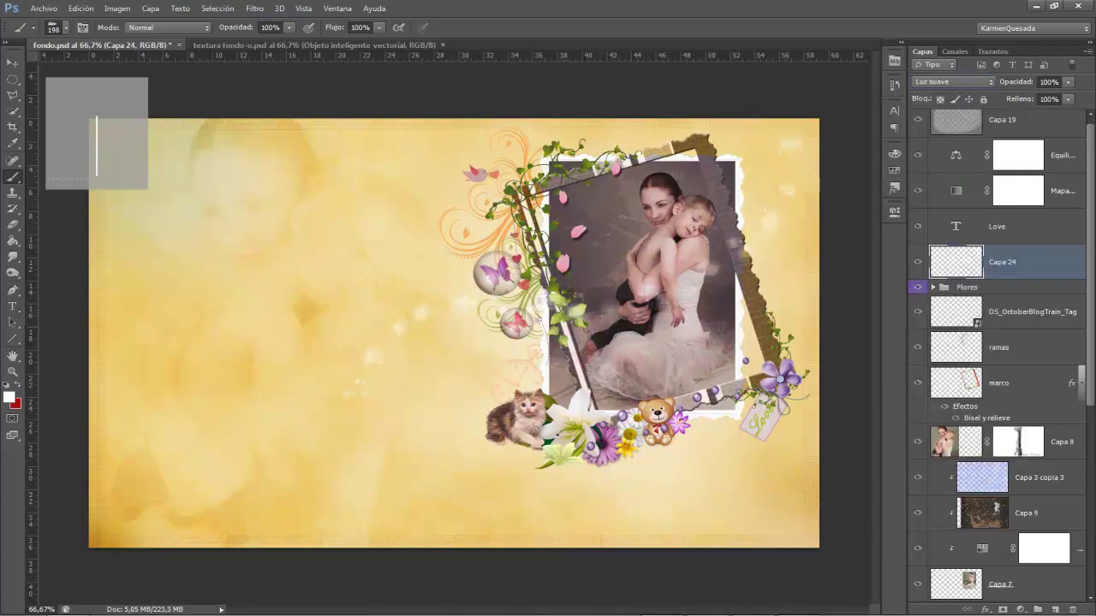
pyautogui.moveTo(1014, 81); pyautogui.dragTo(995, 87)
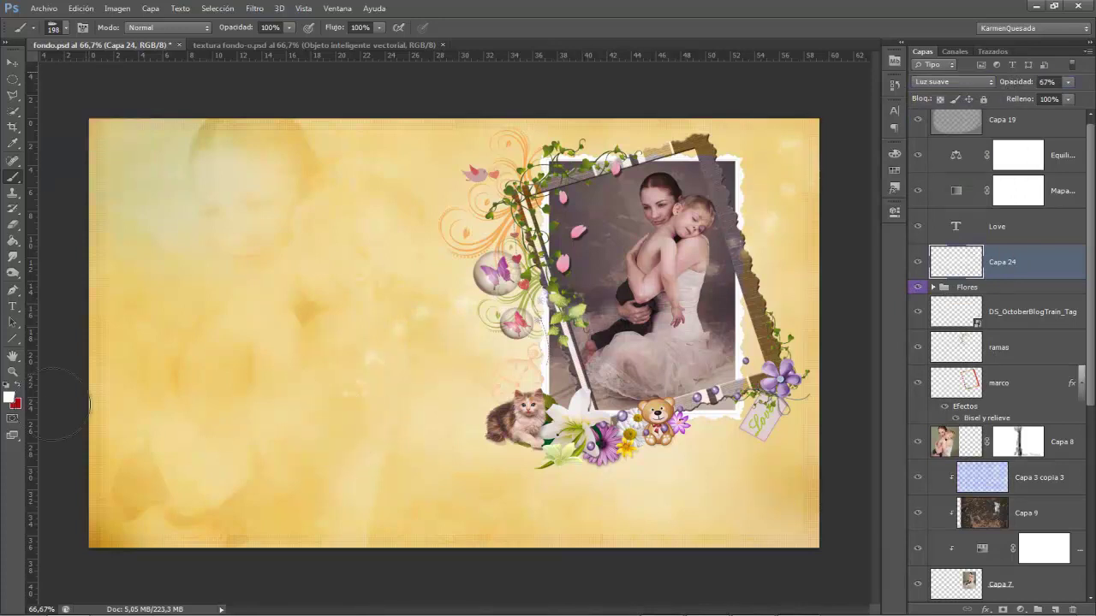
pyautogui.click(10, 396)
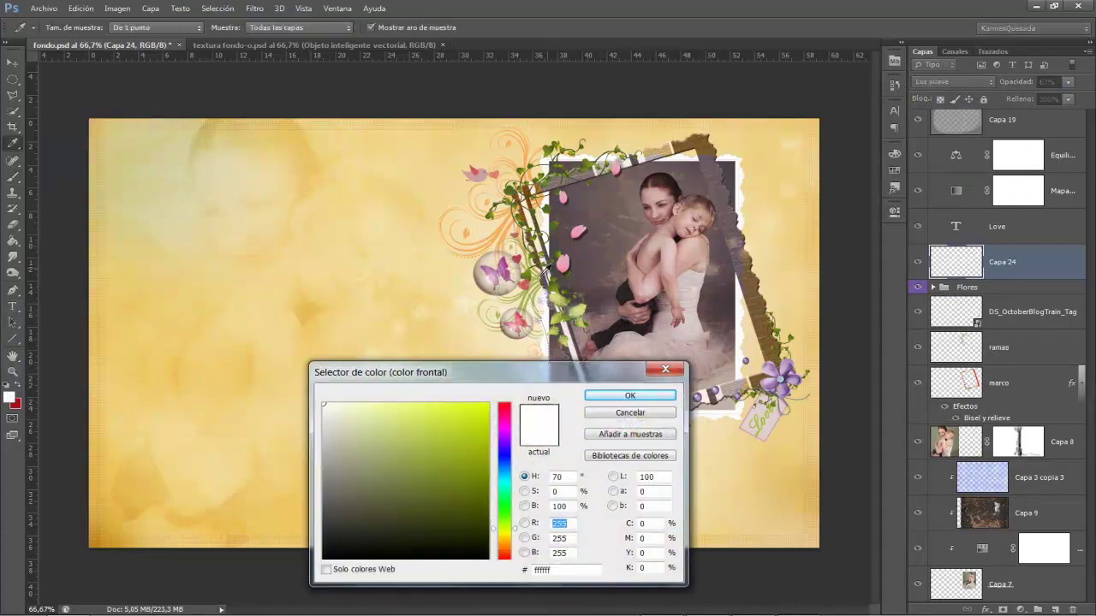
# Step: Make the foreground green and choose a Bold font for text
pyautogui.click(534, 267)
pyautogui.press('Return')
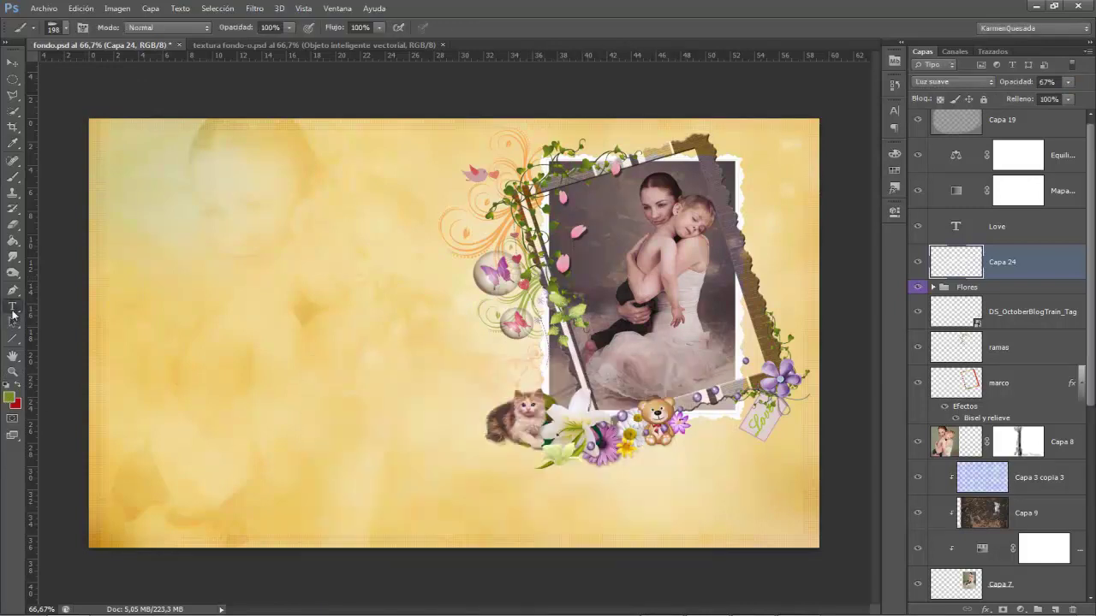
pyautogui.press('t')
pyautogui.click(141, 28)
pyautogui.scroll(5, 146, 274)
pyautogui.scroll(5, 146, 291)
pyautogui.scroll(5, 145, 319)
pyautogui.click(141, 262)
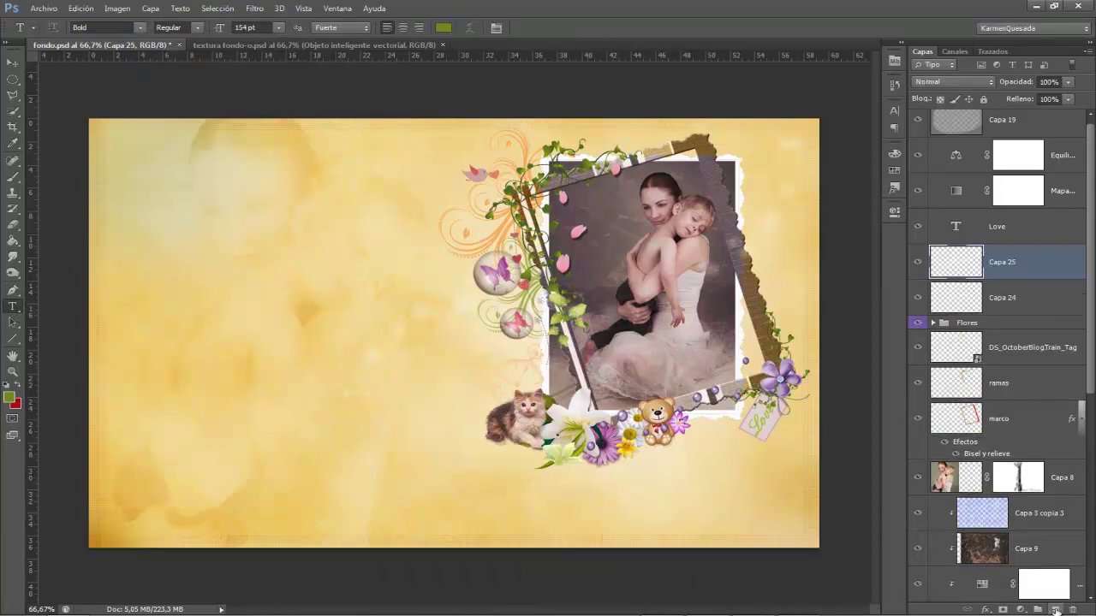
# Step: Add 'HAPPY DAYS' at the lower left and stretch it taller with Free Transform
pyautogui.click(135, 357)
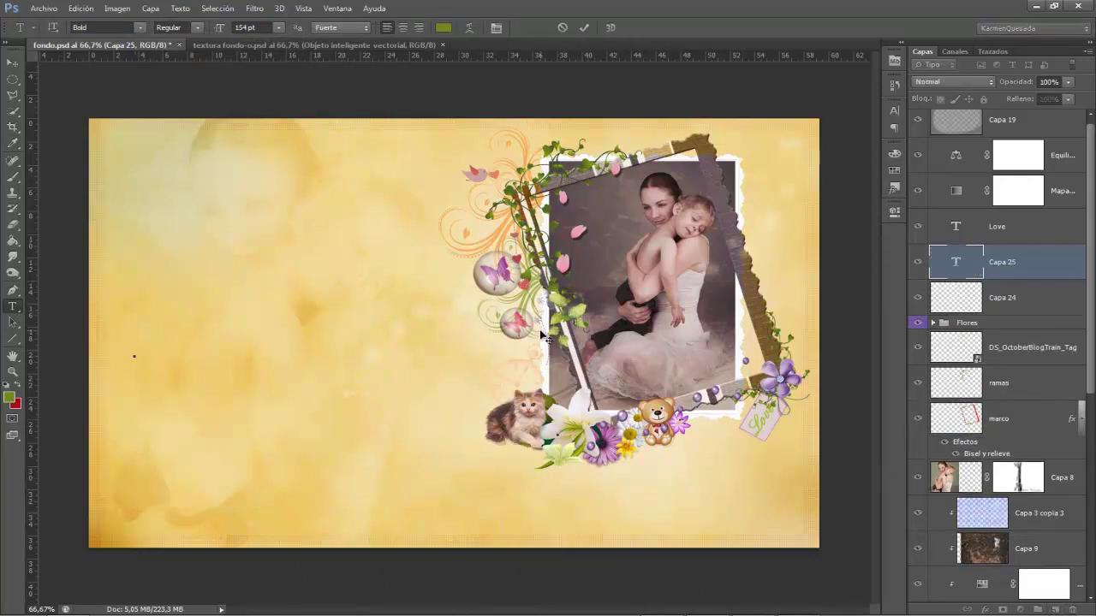
pyautogui.write('HAPPY')
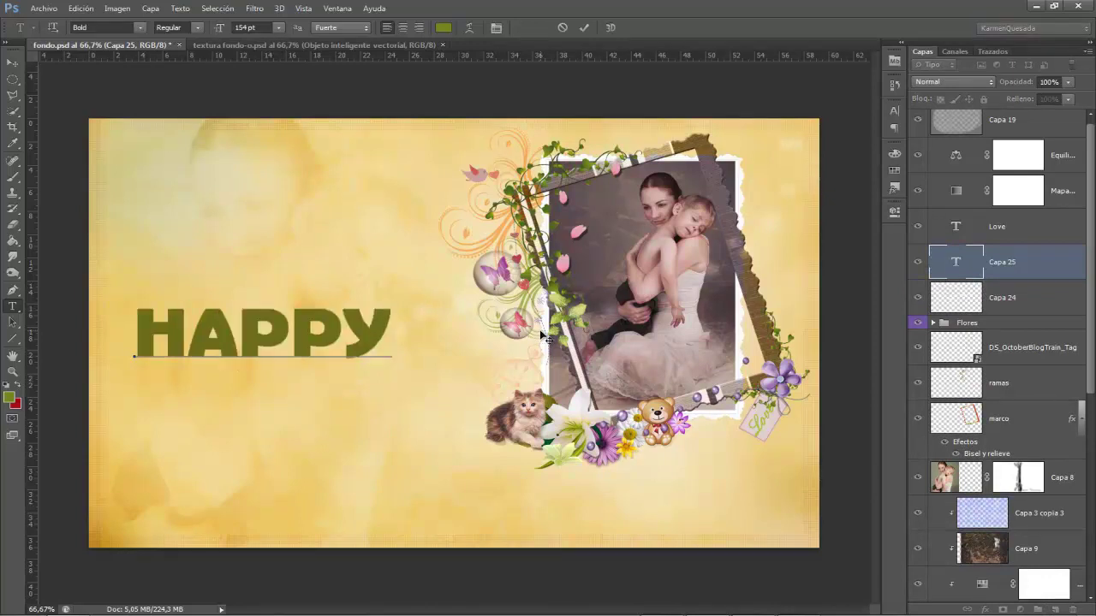
pyautogui.write(' DAYS')
pyautogui.moveTo(637, 321); pyautogui.dragTo(604, 414)
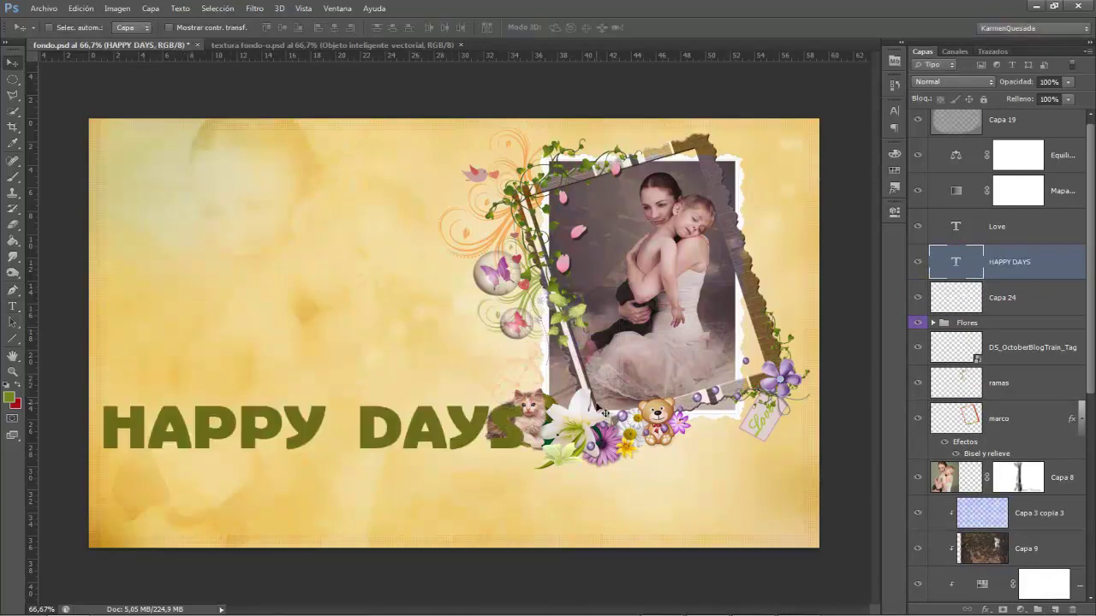
pyautogui.hotkey('ctrl', 't')
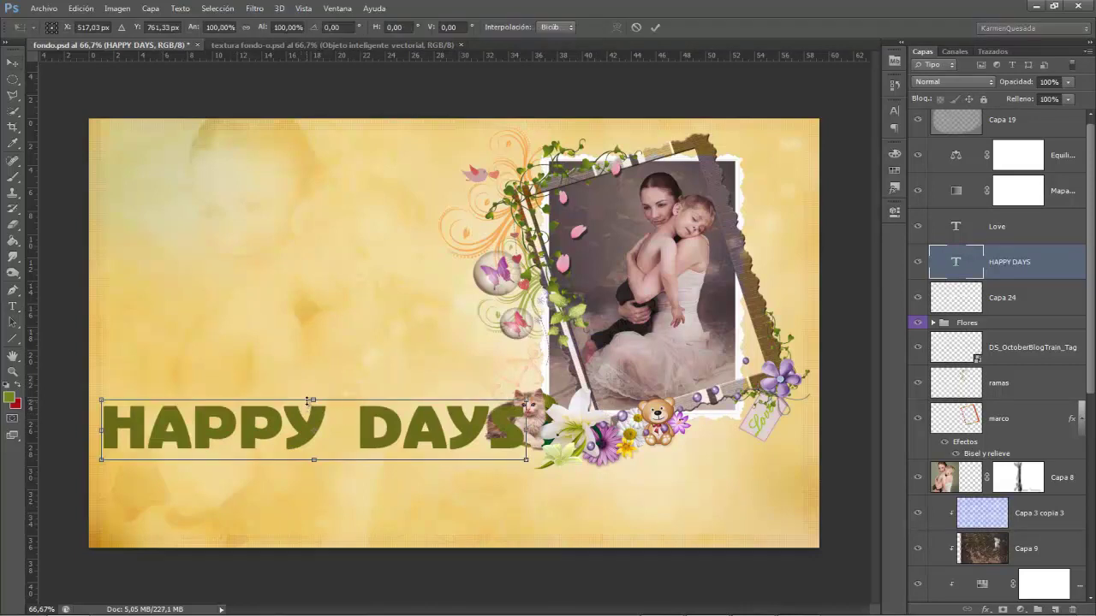
pyautogui.moveTo(315, 395); pyautogui.dragTo(322, 347)
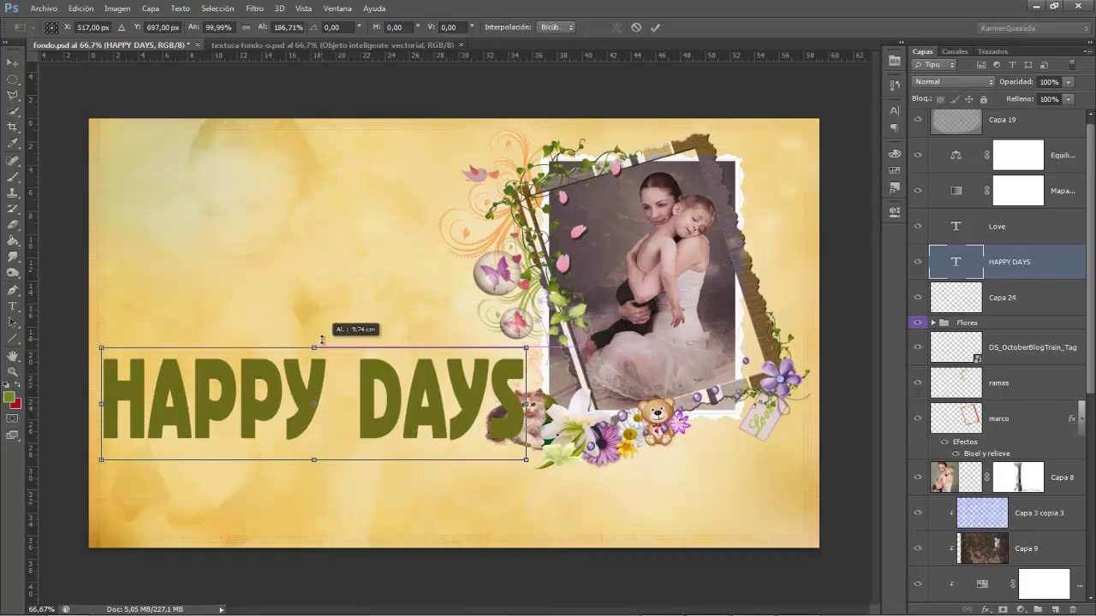
pyautogui.press('Return')
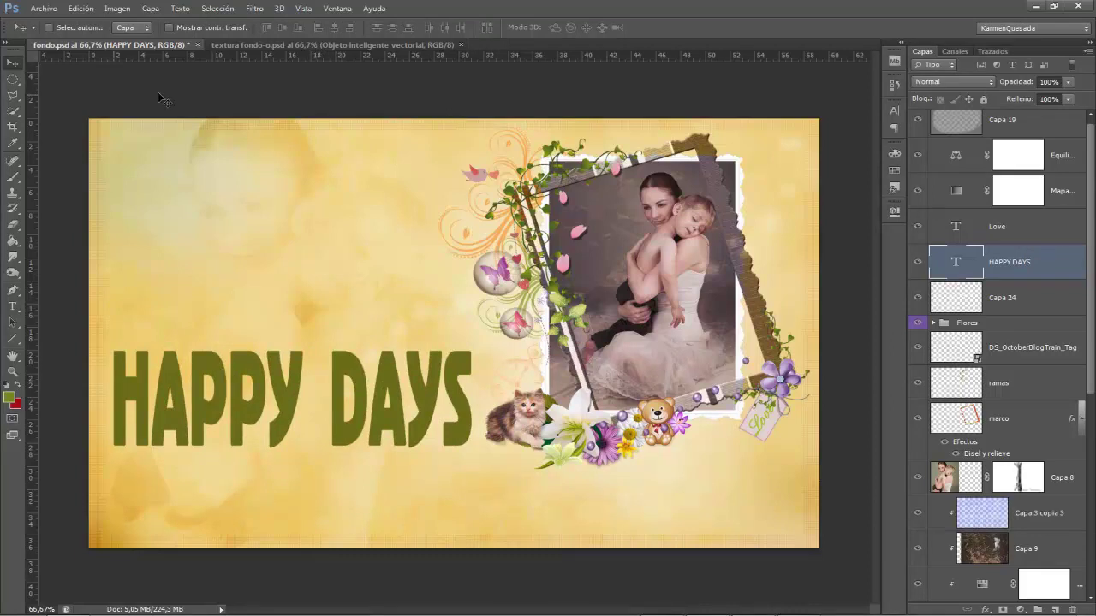
# Step: Place textura KQ 1.jpg over HAPPY DAYS at 19% opacity, squashed to the text height
pyautogui.hotkey('ctrl', 'shift', 'alt', 'p')
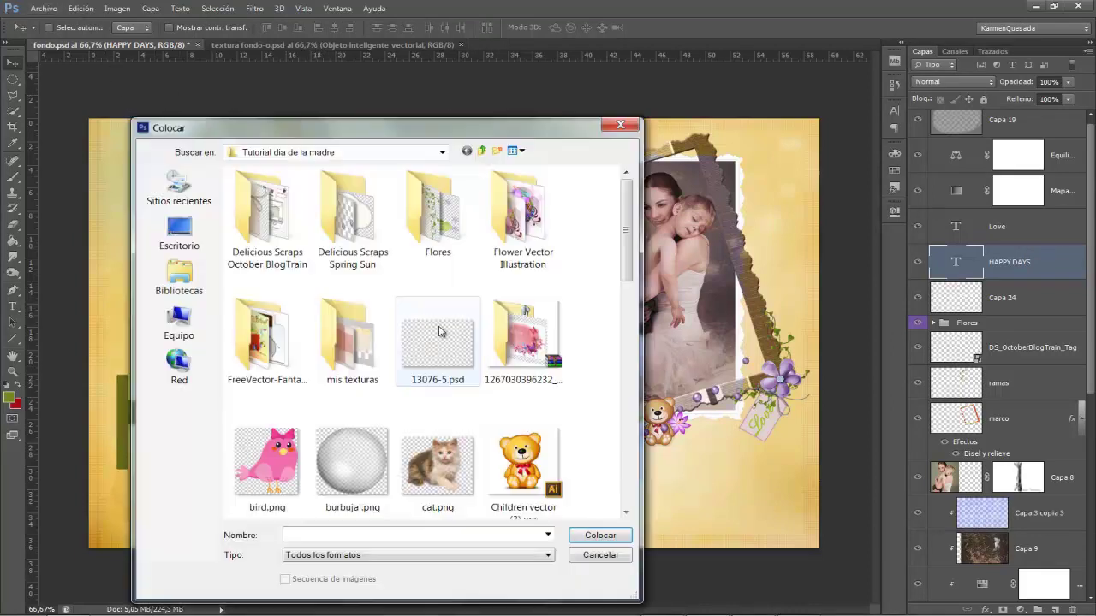
pyautogui.doubleClick(352, 356)
pyautogui.click(436, 216)
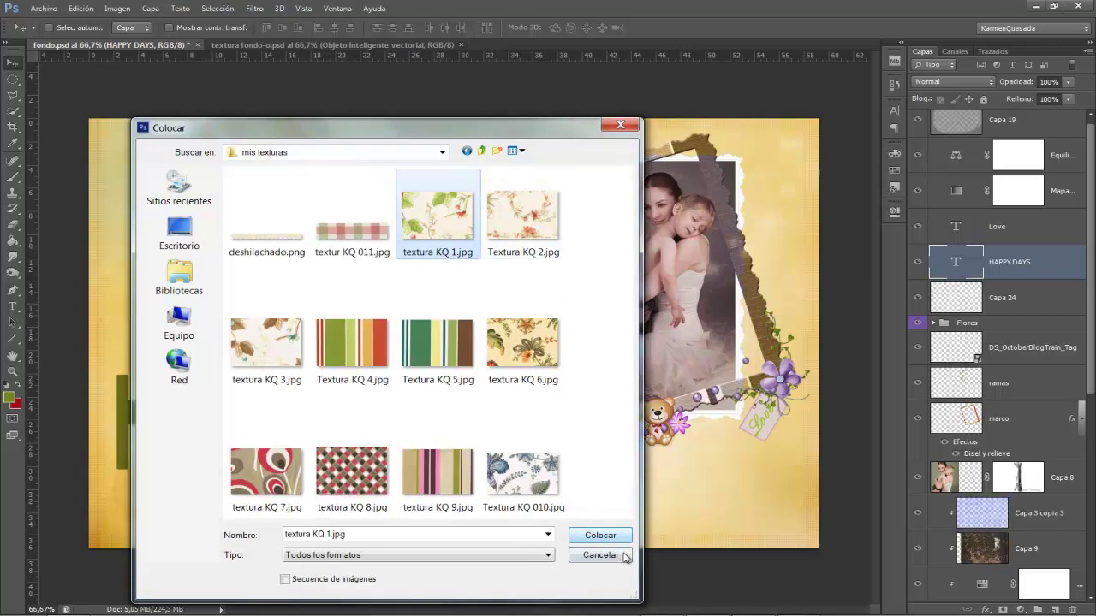
pyautogui.click(611, 540)
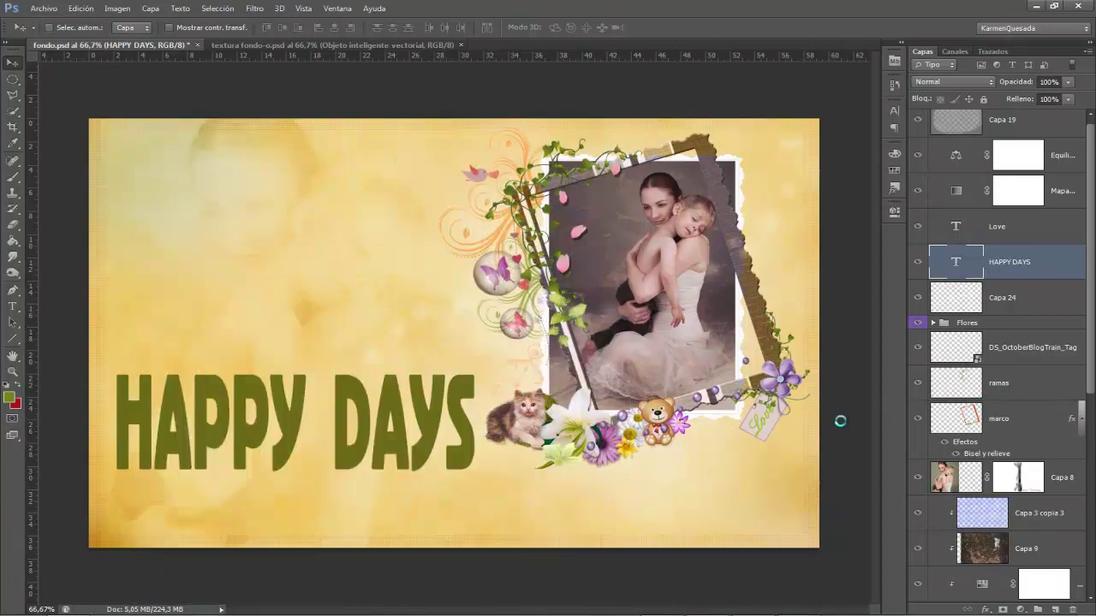
pyautogui.moveTo(469, 278); pyautogui.dragTo(396, 303)
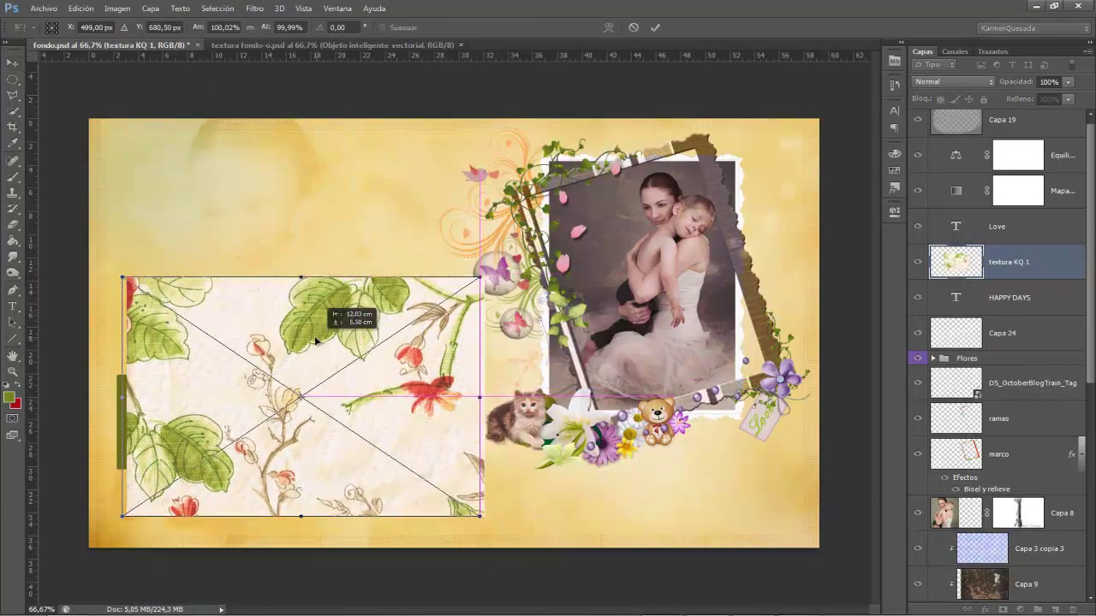
pyautogui.moveTo(1024, 89)
pyautogui.mouseDown()
pyautogui.moveTo(357, 260)
pyautogui.moveTo(294, 354)
pyautogui.moveTo(294, 379)
pyautogui.mouseUp()
pyautogui.moveTo(340, 457); pyautogui.dragTo(340, 443)
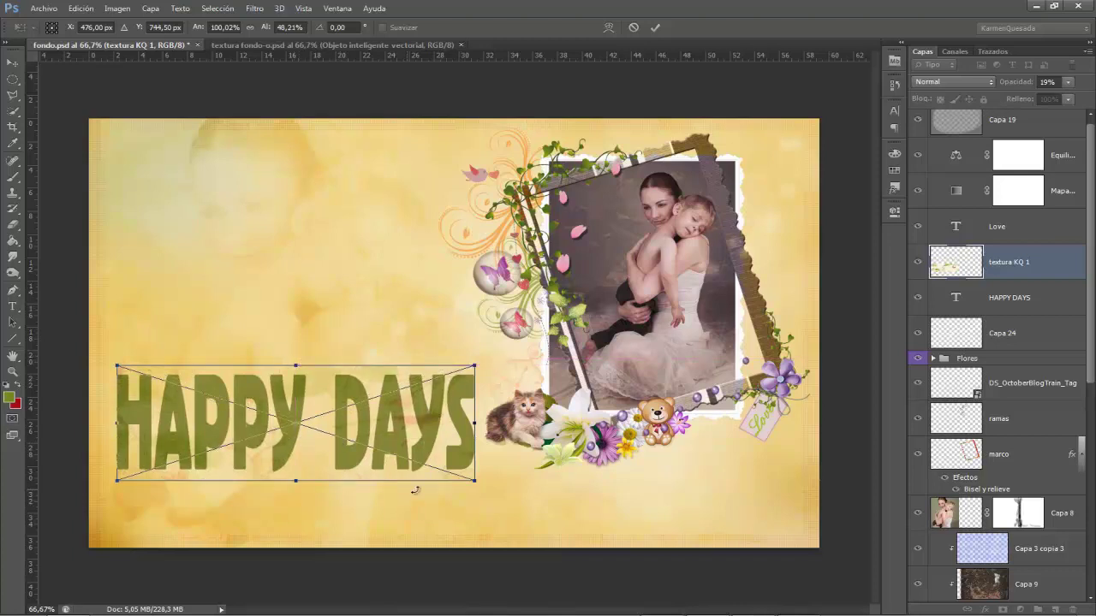
pyautogui.click(655, 27)
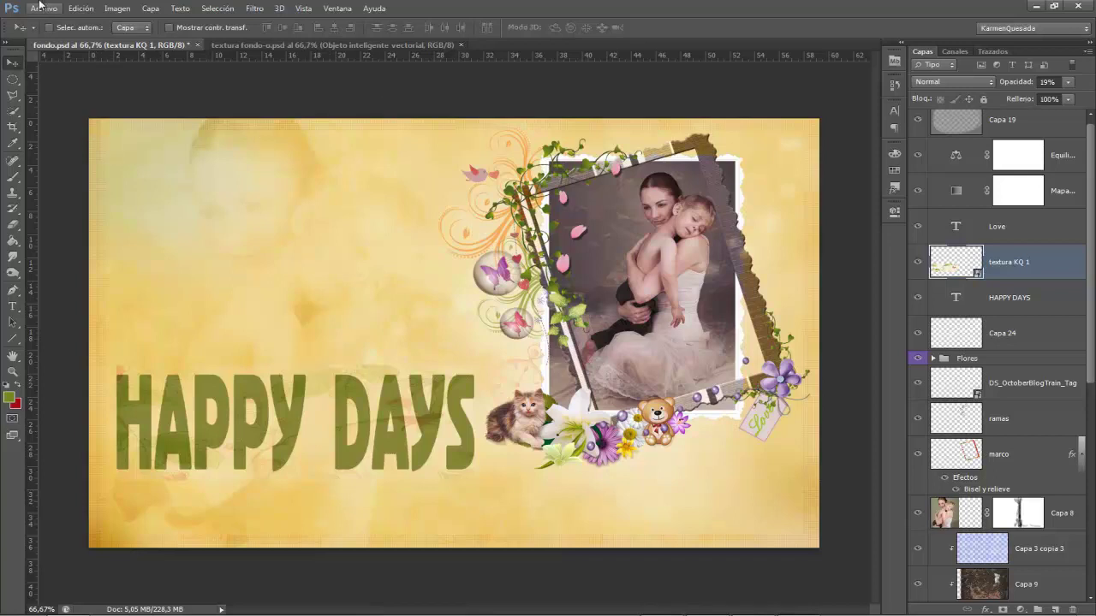
# Step: Place Textura KQ 2.jpg over the HAPPY DAYS text
pyautogui.click(44, 7)
pyautogui.click(86, 259)
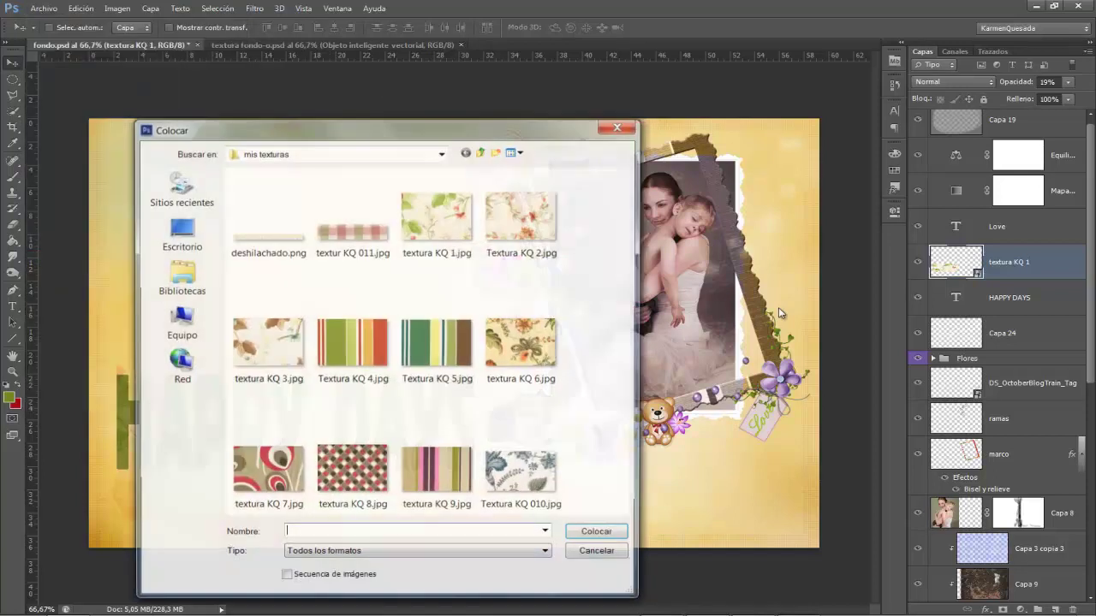
pyautogui.click(523, 219)
pyautogui.click(599, 535)
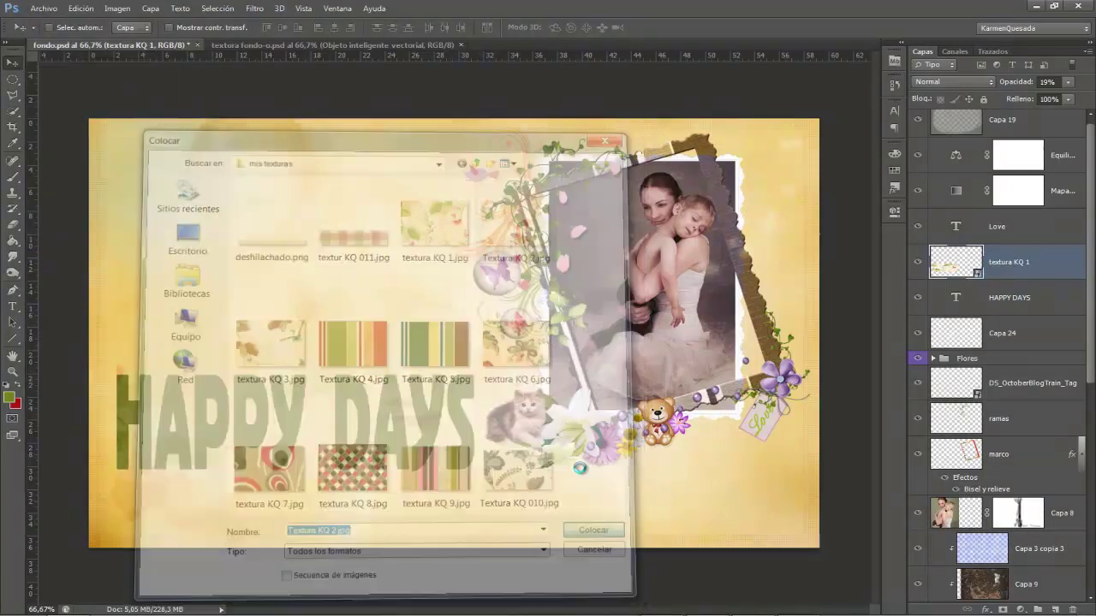
pyautogui.moveTo(469, 313); pyautogui.dragTo(309, 368)
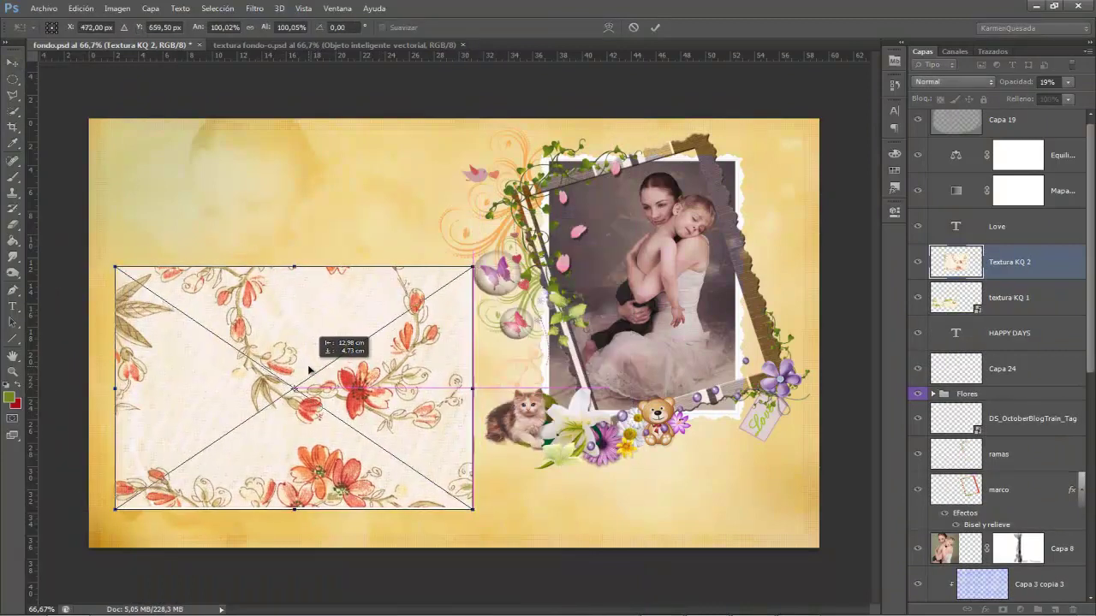
# Step: Set the texture to 54% opacity and trim it to the text's height
pyautogui.click(1017, 83)
pyautogui.write('54')
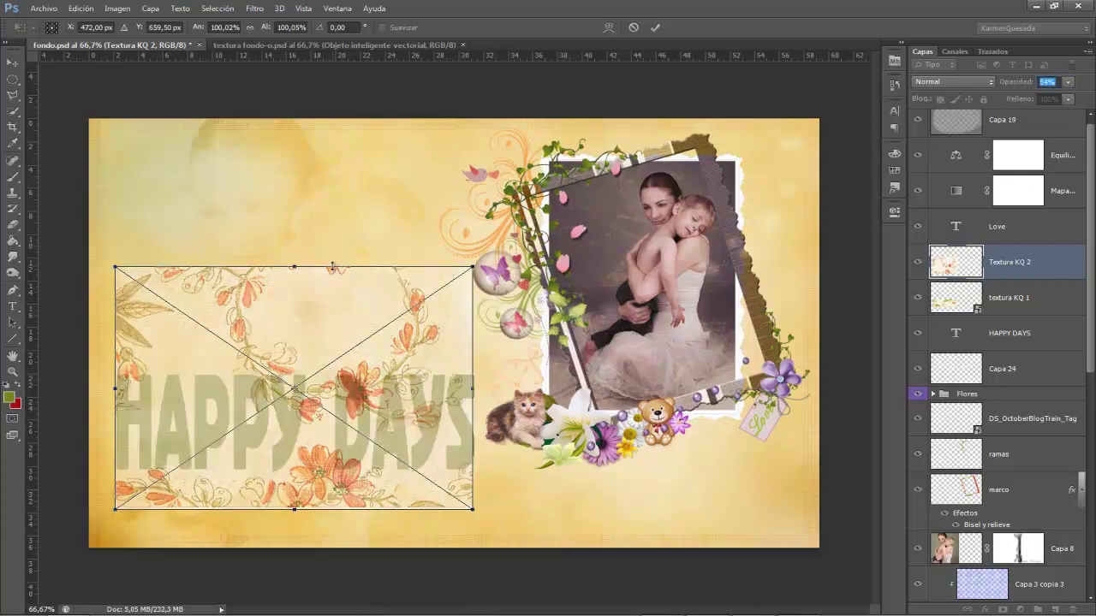
pyautogui.moveTo(333, 266); pyautogui.dragTo(343, 368)
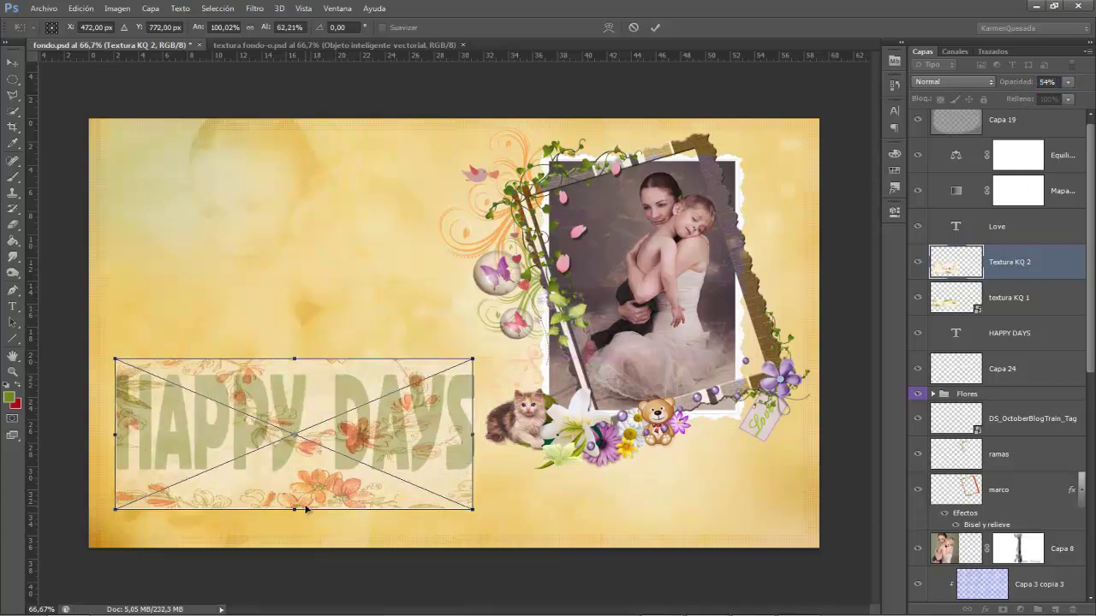
pyautogui.moveTo(294, 510); pyautogui.dragTo(294, 489)
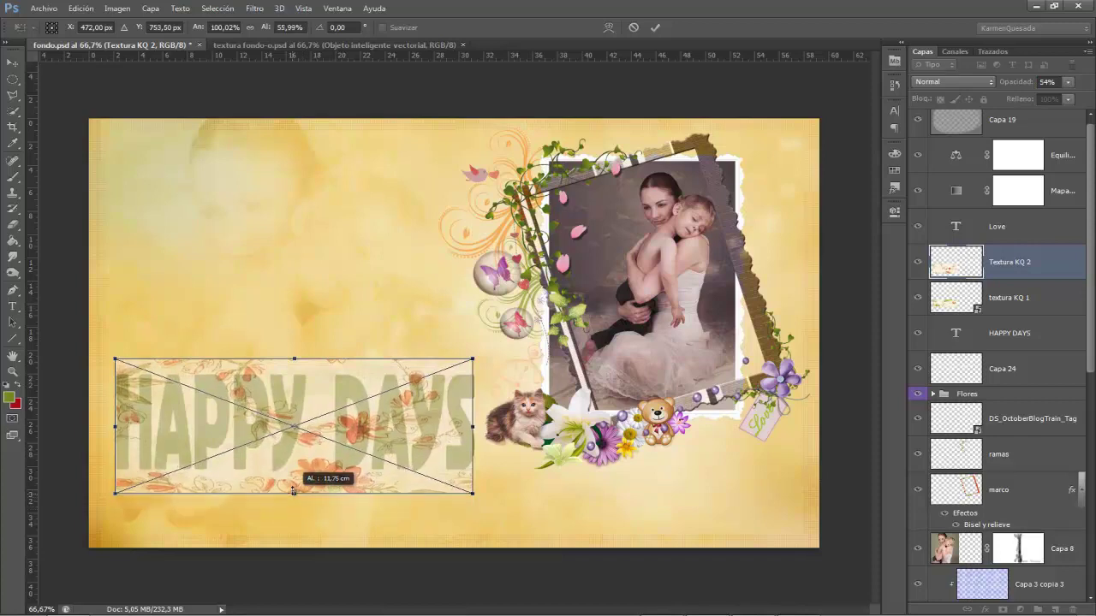
pyautogui.moveTo(295, 355); pyautogui.dragTo(295, 366)
pyautogui.press('Return')
# Step: Place textura KQ 3.jpg from mis texturas over HAPPY DAYS, fitted to the text height
pyautogui.click(44, 8)
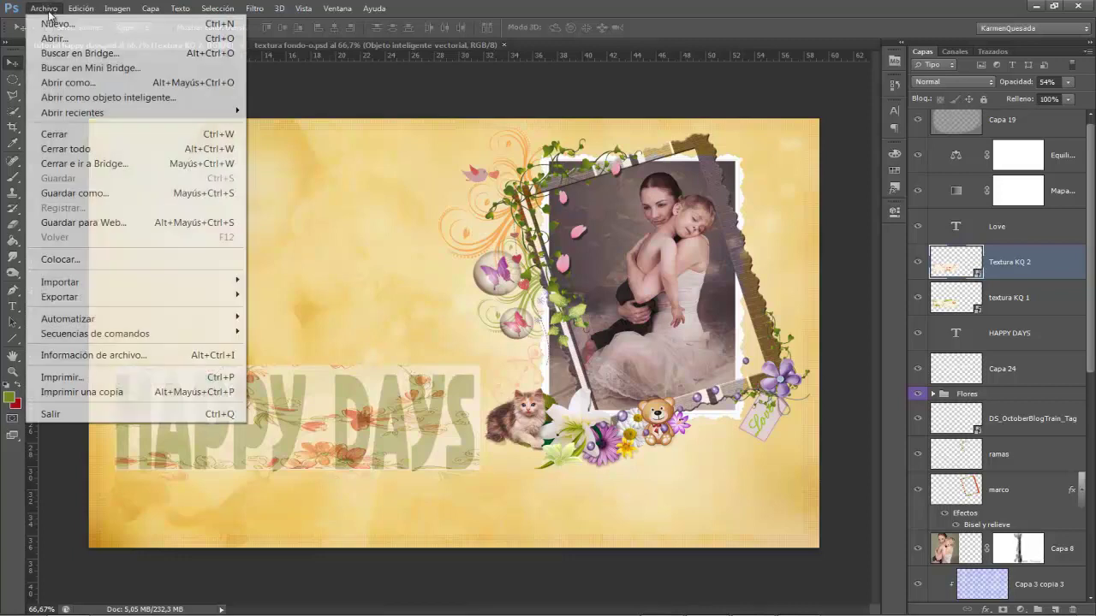
pyautogui.click(73, 260)
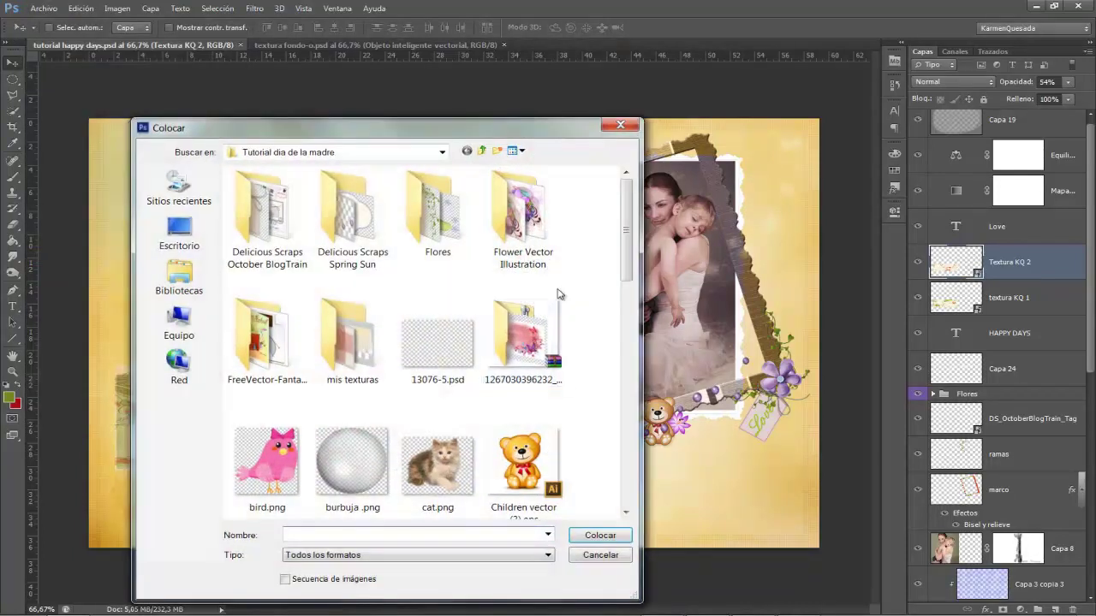
pyautogui.doubleClick(352, 338)
pyautogui.click(267, 343)
pyautogui.click(599, 535)
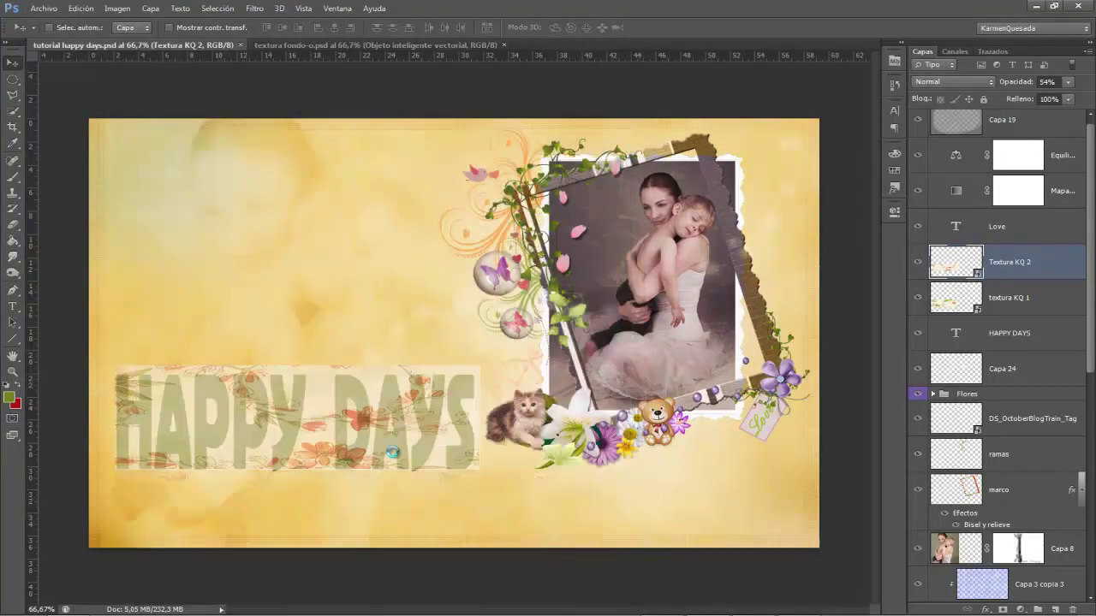
pyautogui.moveTo(440, 291)
pyautogui.mouseDown()
pyautogui.moveTo(322, 359)
pyautogui.moveTo(297, 370)
pyautogui.moveTo(274, 362)
pyautogui.mouseUp()
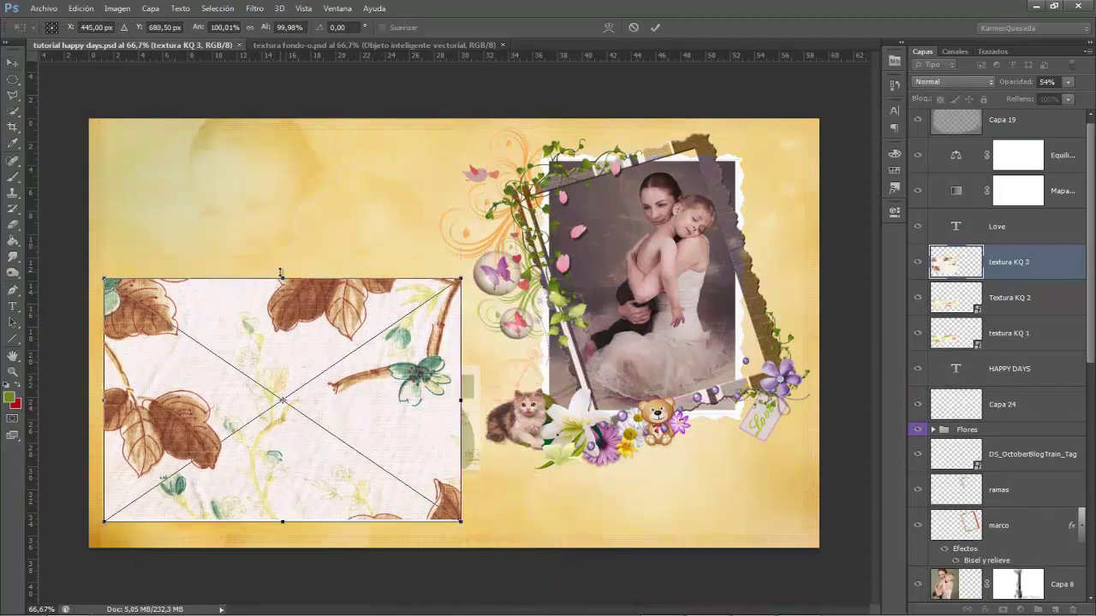
pyautogui.moveTo(280, 274); pyautogui.dragTo(281, 366)
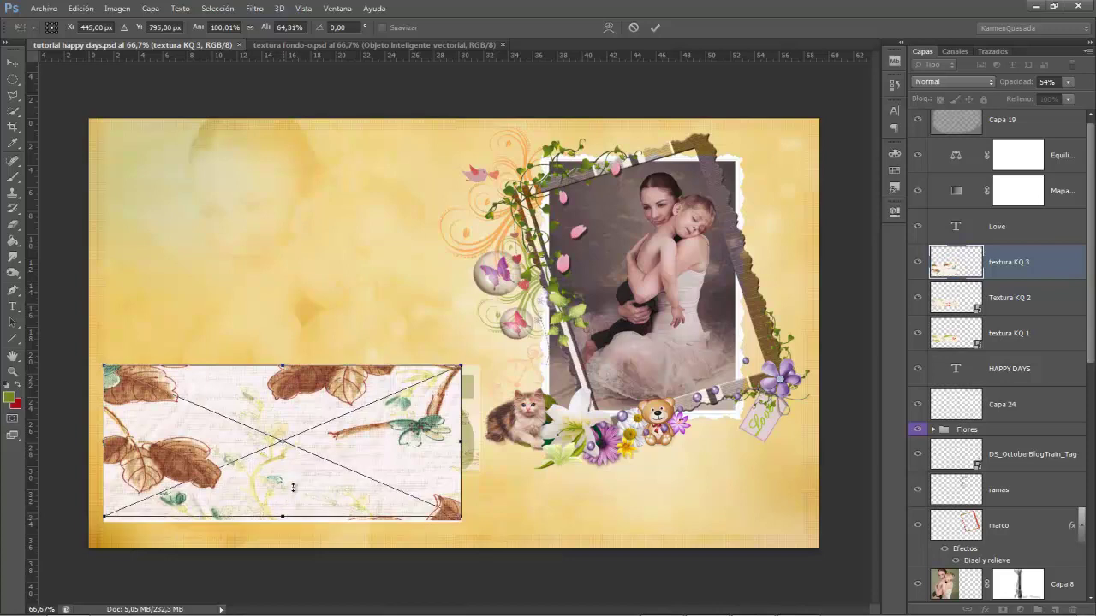
pyautogui.moveTo(293, 488); pyautogui.dragTo(293, 478)
pyautogui.press('Return')
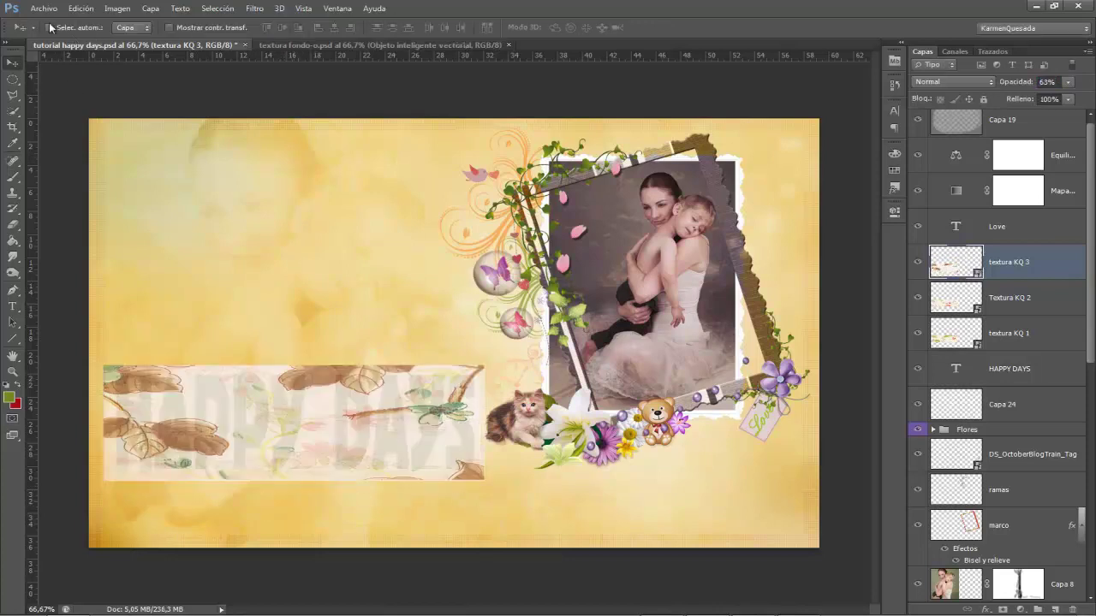
pyautogui.click(43, 8)
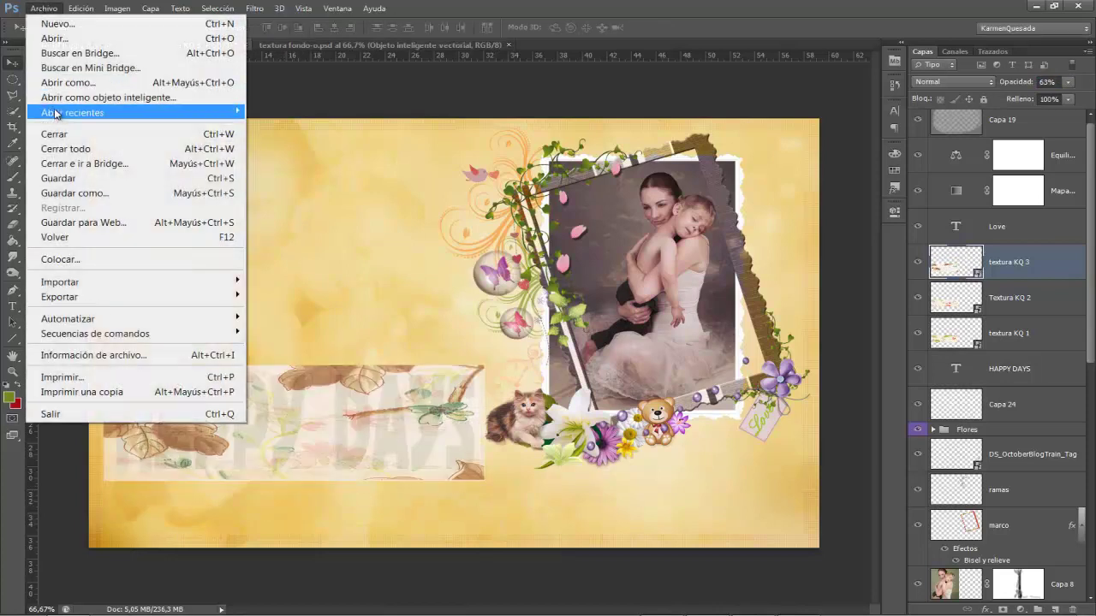
# Step: Place Textura KQ 010.jpg over the HAPPY DAYS band at 29% opacity
pyautogui.click(73, 259)
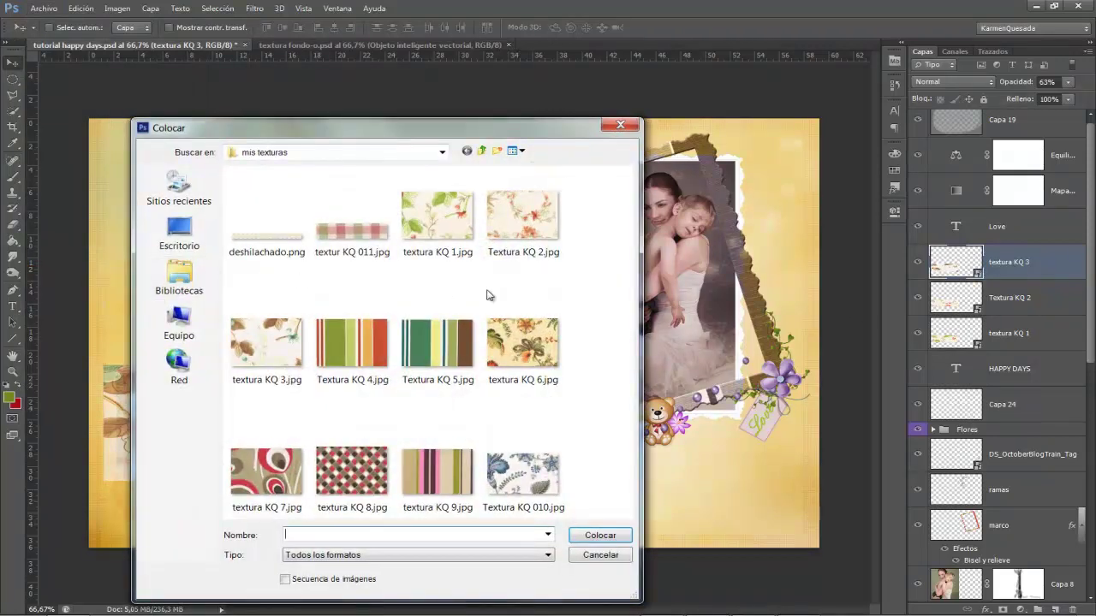
pyautogui.click(542, 333)
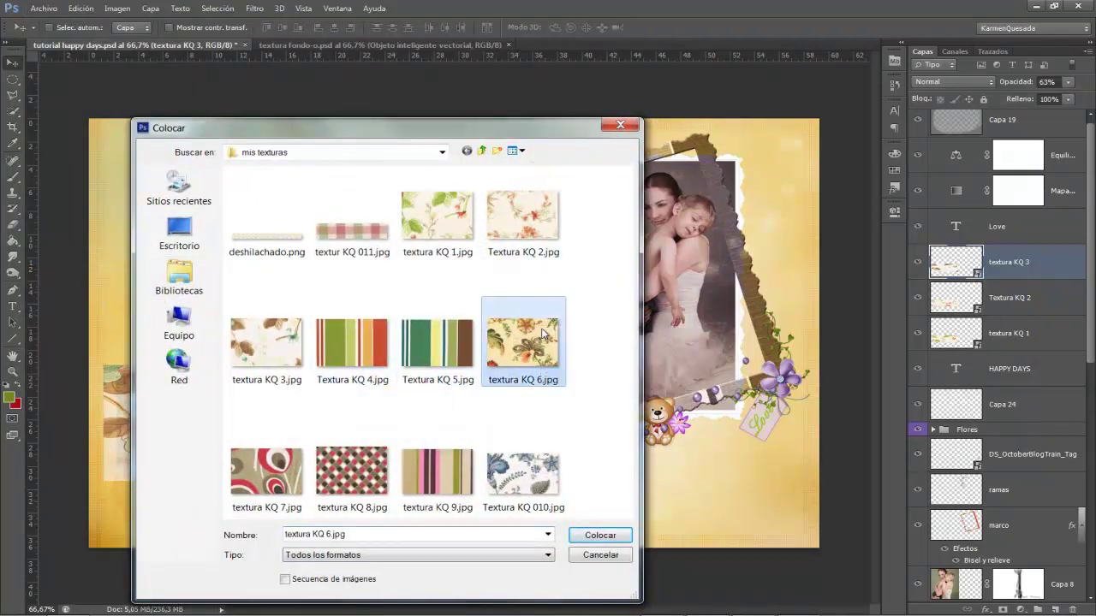
pyautogui.click(524, 474)
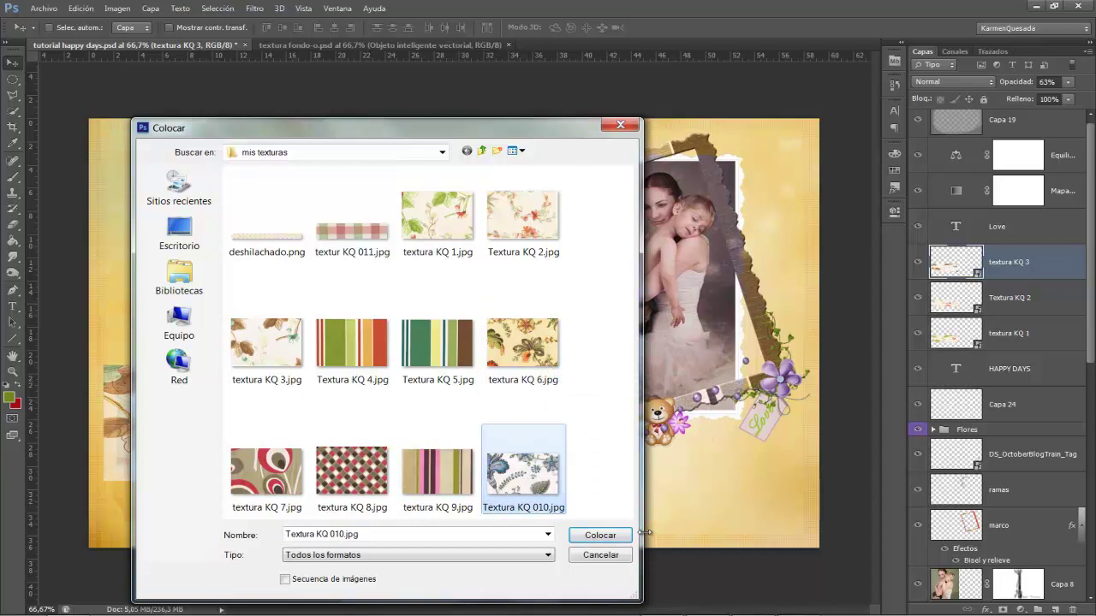
pyautogui.click(613, 538)
pyautogui.moveTo(292, 367); pyautogui.dragTo(292, 366)
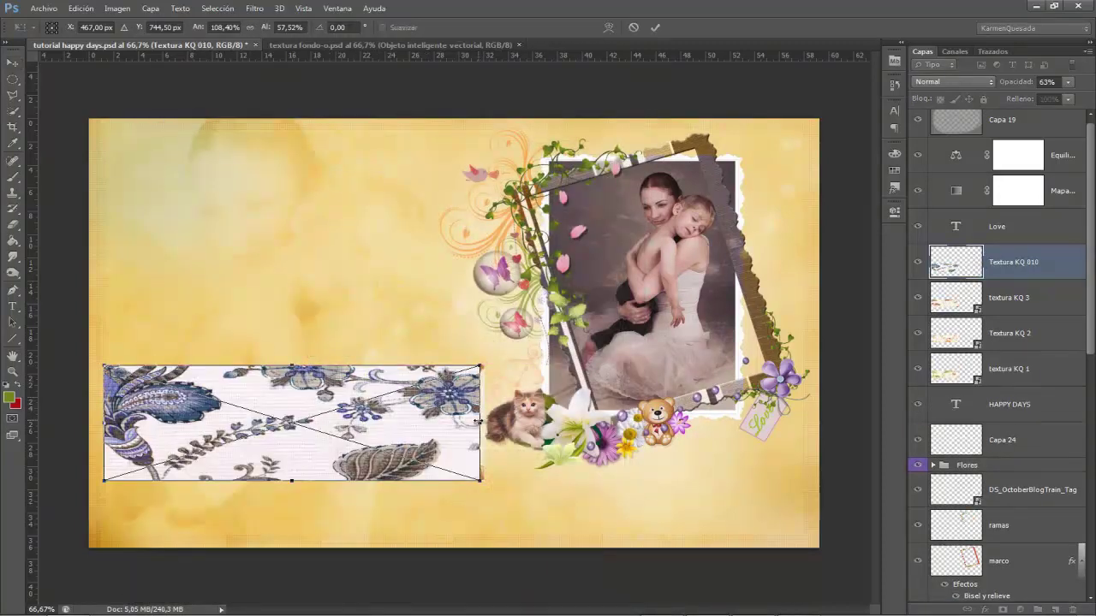
pyautogui.press('Return')
# Step: Place textura KQ 6.jpg over the text and squash it to the band's height
pyautogui.click(43, 8)
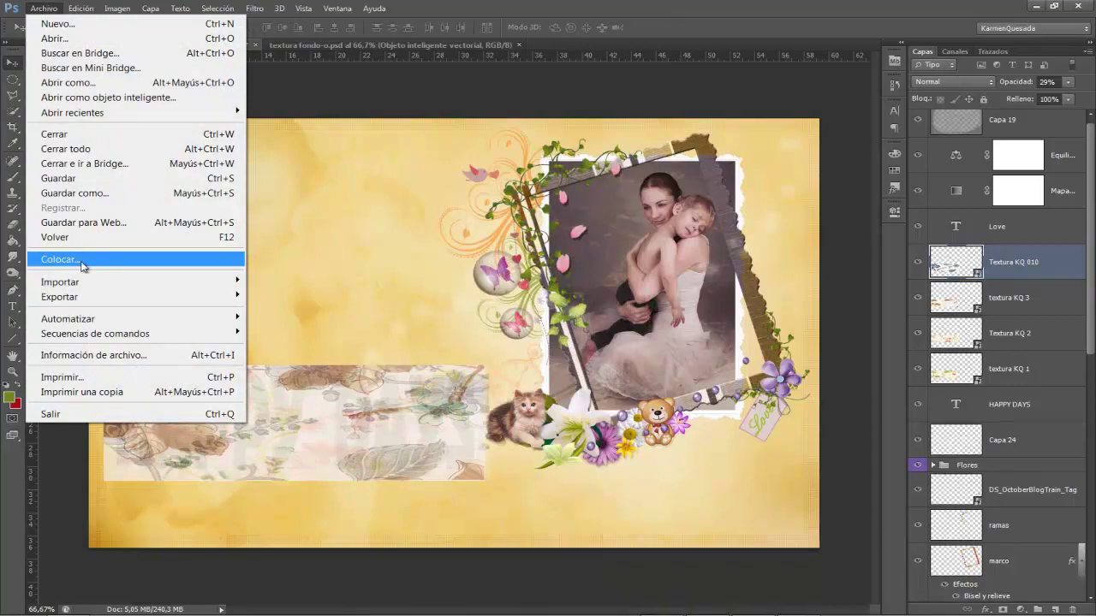
pyautogui.click(83, 261)
pyautogui.click(644, 291)
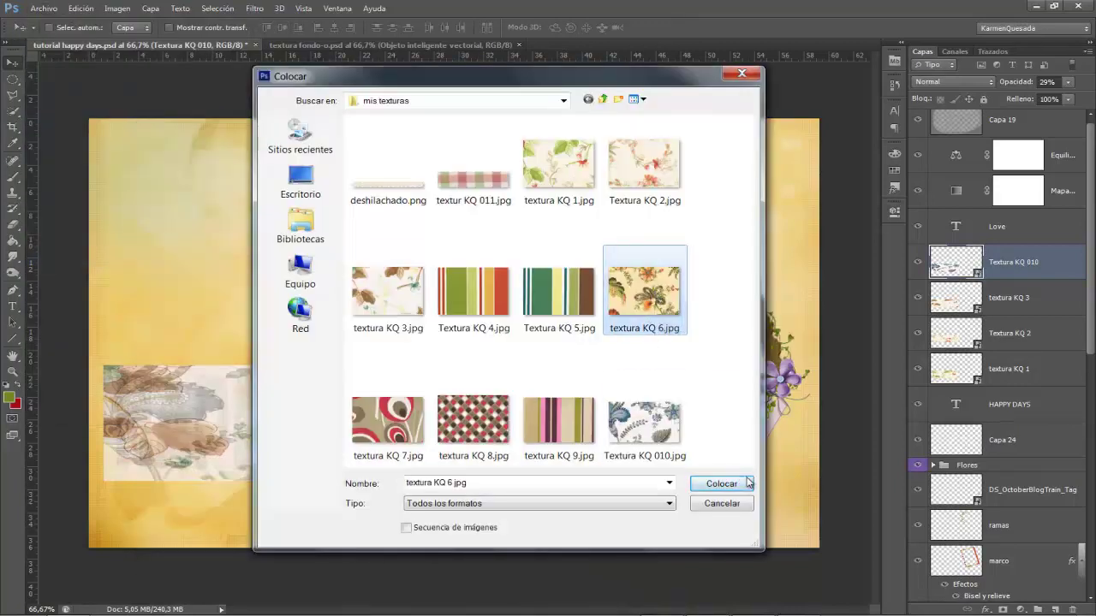
pyautogui.click(746, 482)
pyautogui.moveTo(325, 394); pyautogui.dragTo(446, 335)
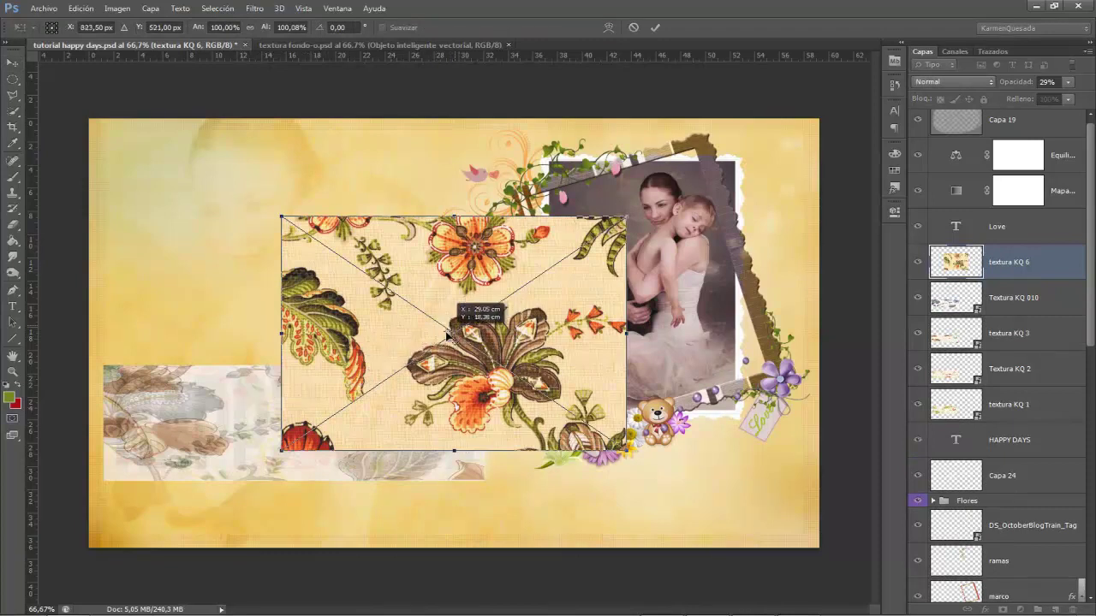
pyautogui.moveTo(505, 248); pyautogui.dragTo(315, 326)
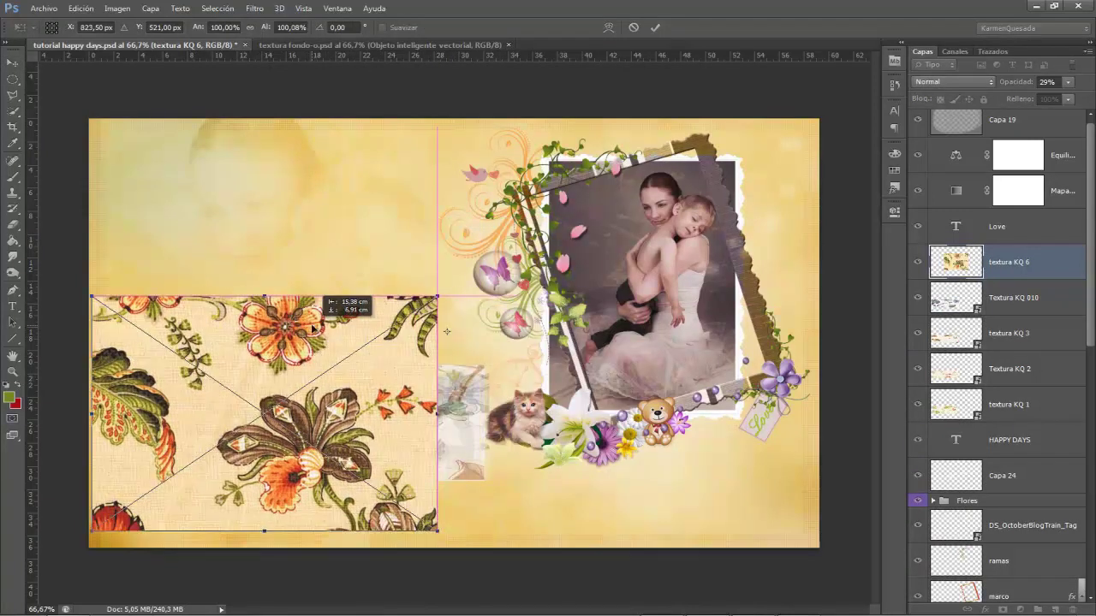
pyautogui.moveTo(264, 532); pyautogui.dragTo(263, 480)
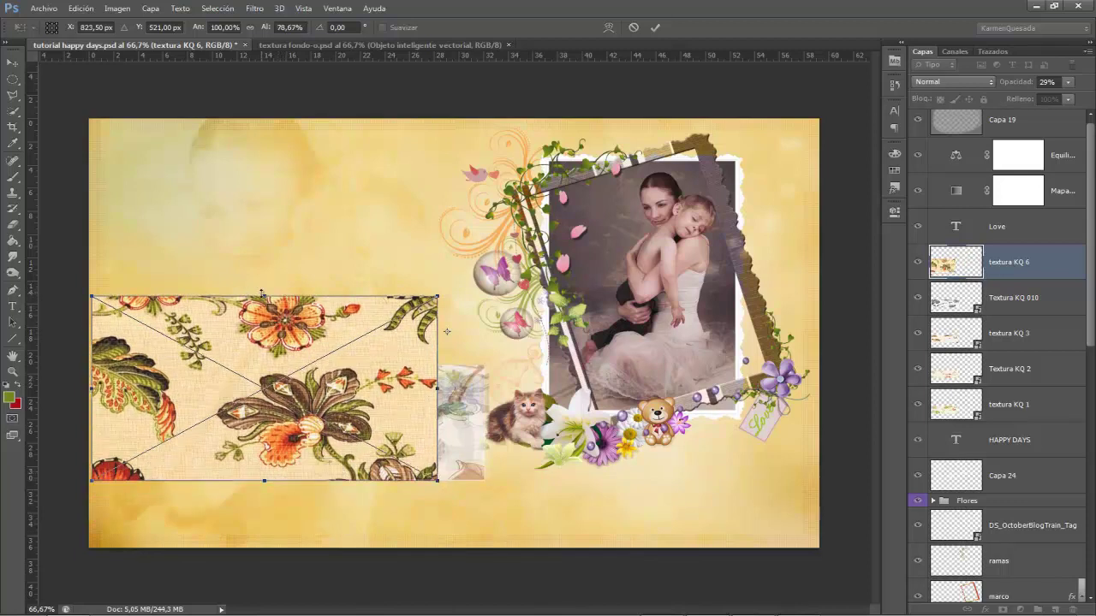
pyautogui.press('Return')
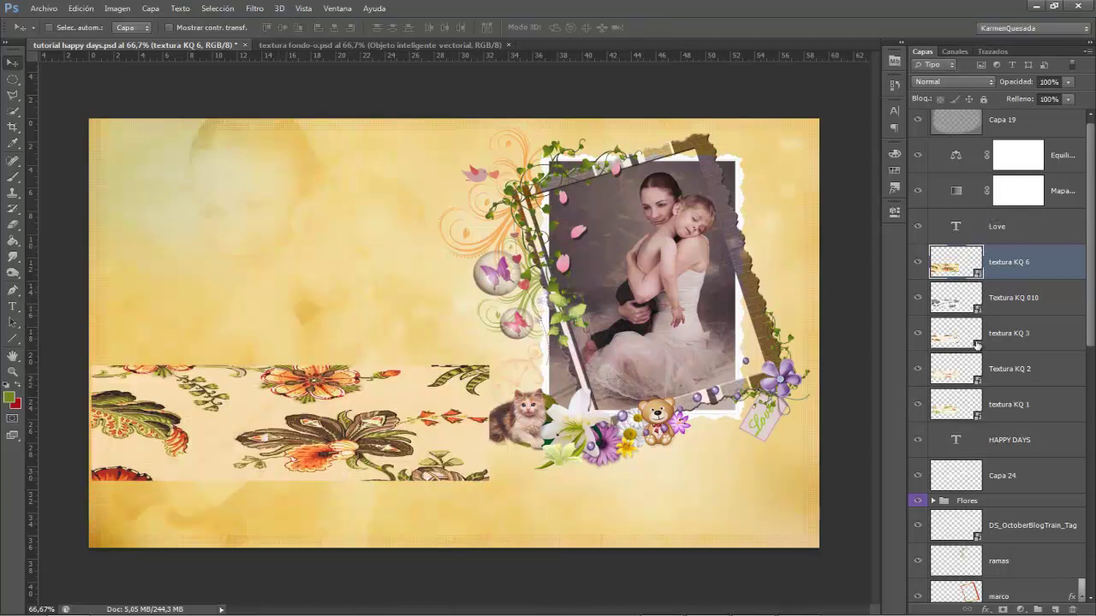
# Step: Select the texture layers and load the HAPPY DAYS letter shapes as a selection
pyautogui.keyDown('shift'); pyautogui.click(1017, 405); pyautogui.keyUp('shift')
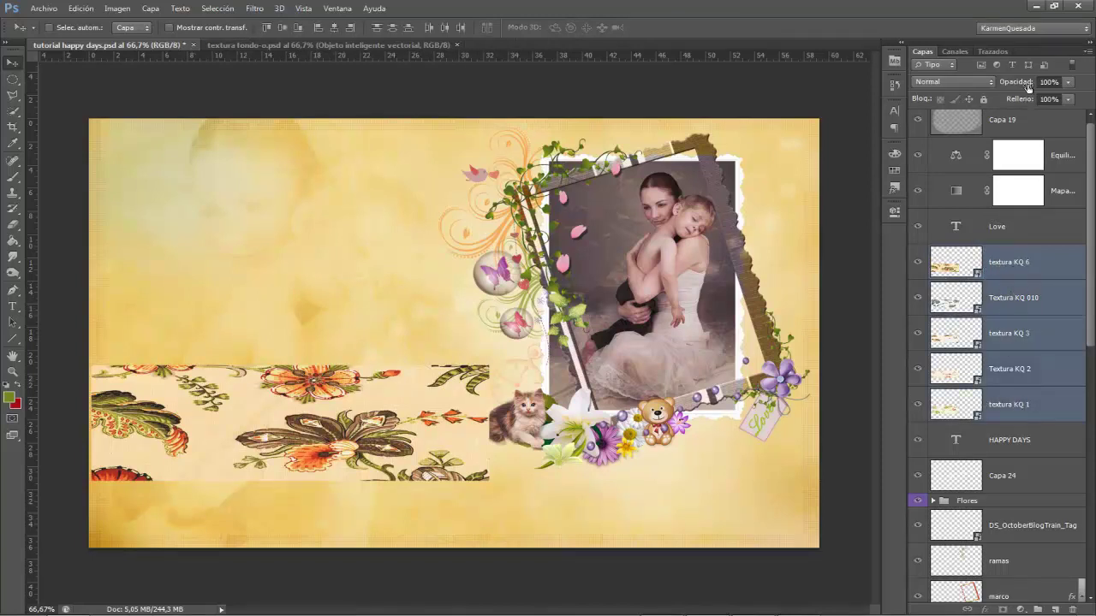
pyautogui.click(1023, 297)
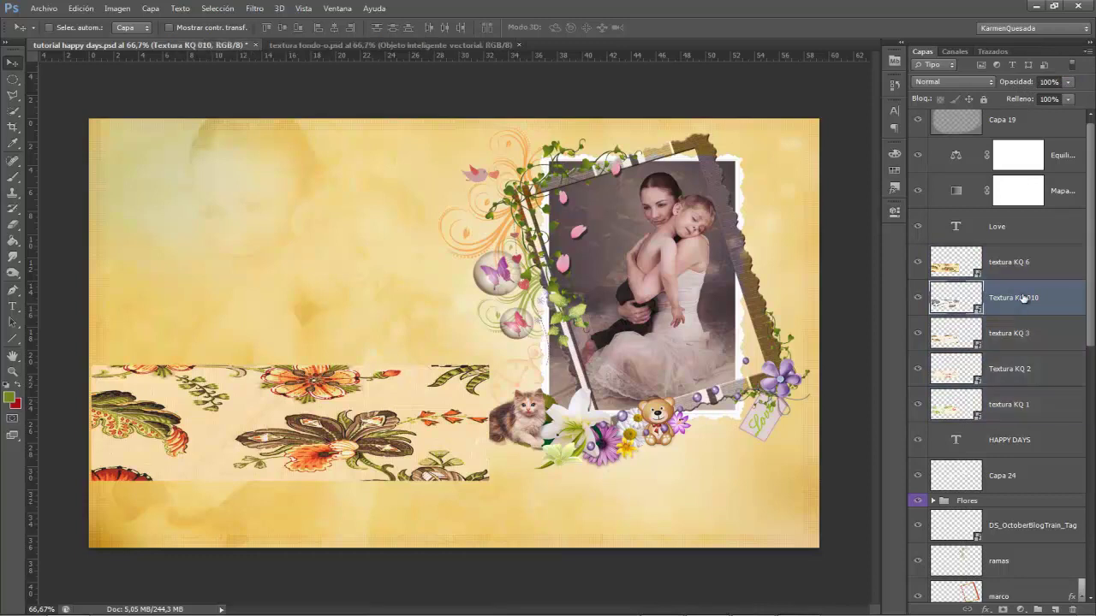
pyautogui.click(1011, 332)
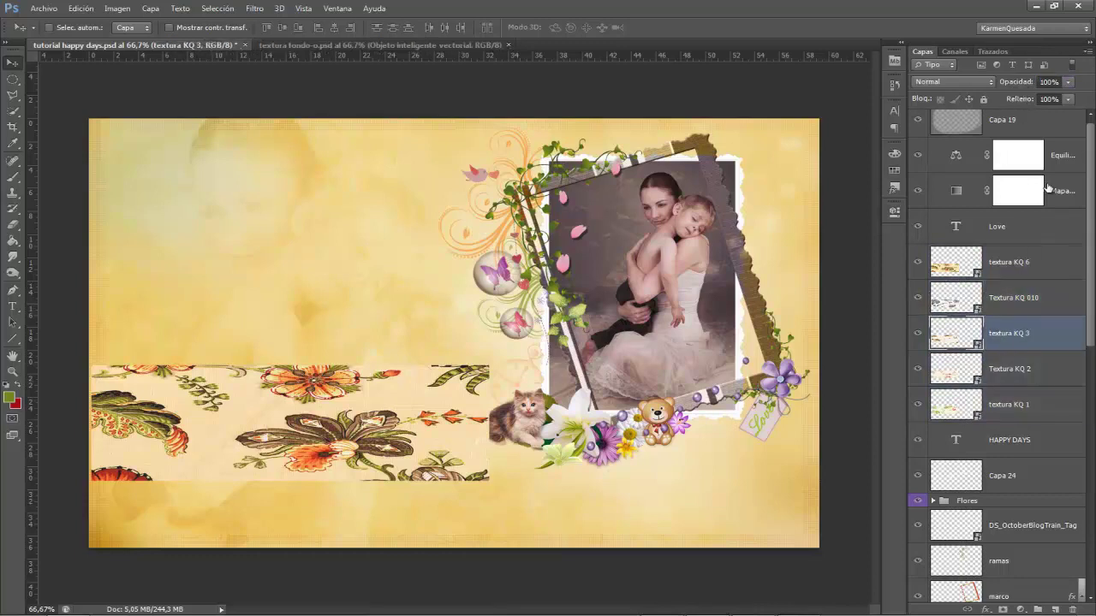
pyautogui.click(1011, 374)
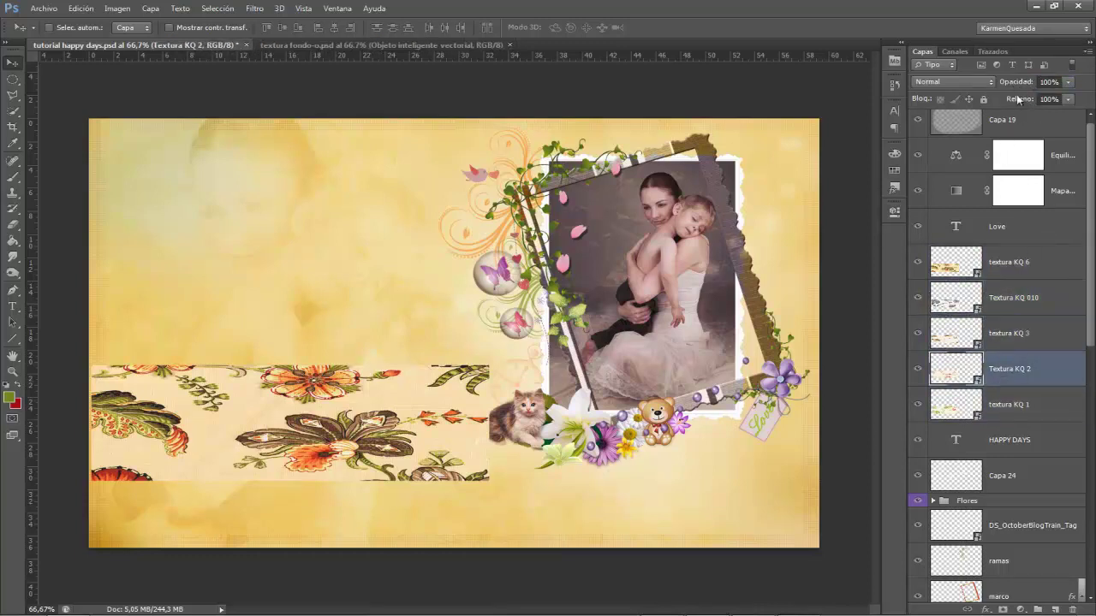
pyautogui.click(1008, 406)
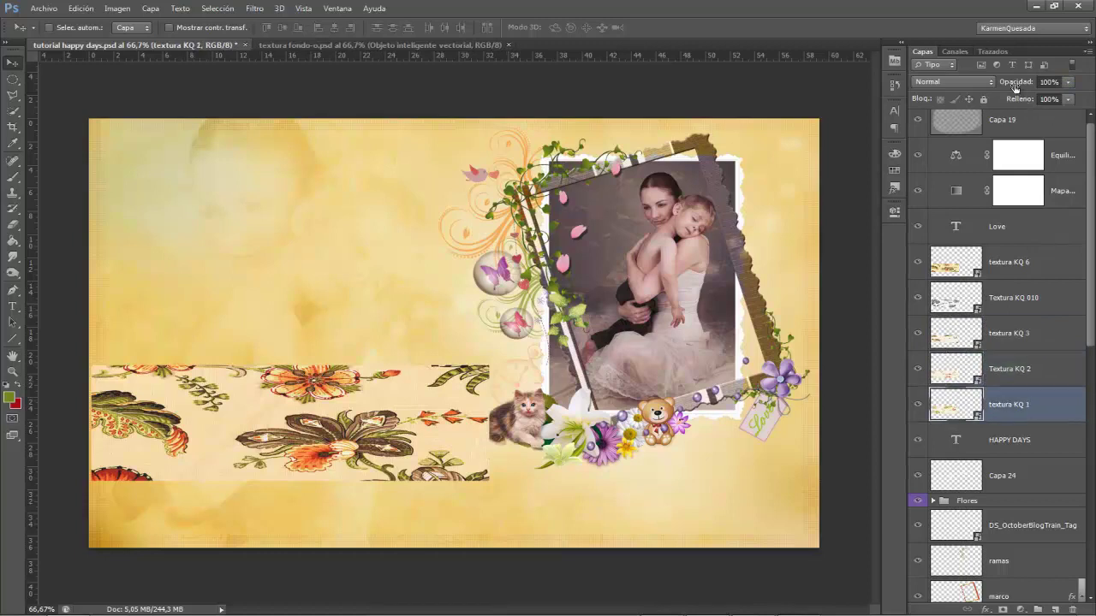
pyautogui.click(1013, 297)
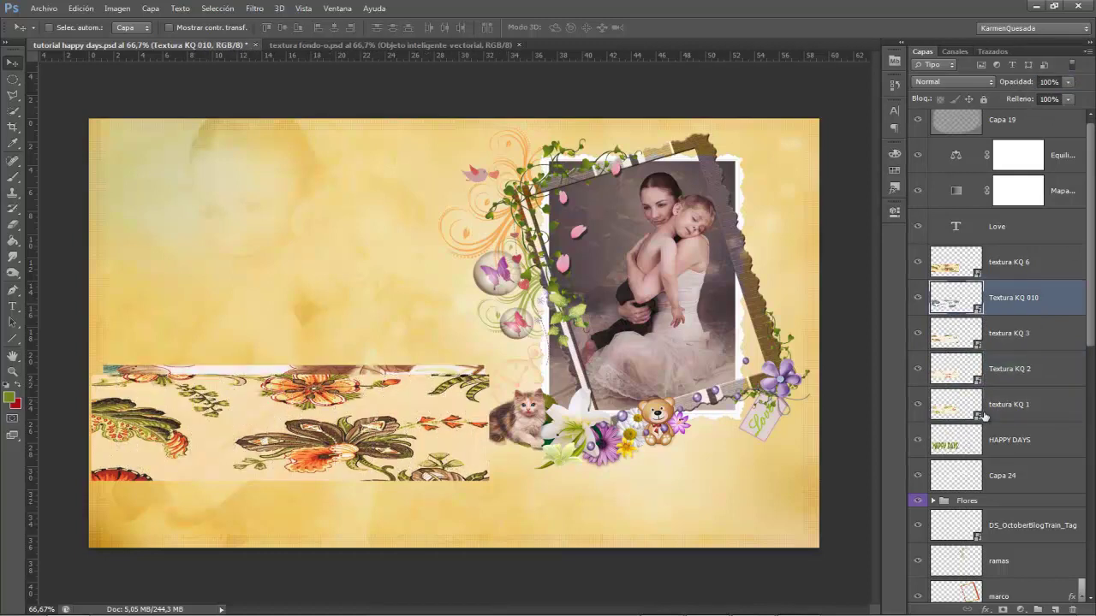
pyautogui.keyDown('ctrl'); pyautogui.click(960, 450); pyautogui.keyUp('ctrl')
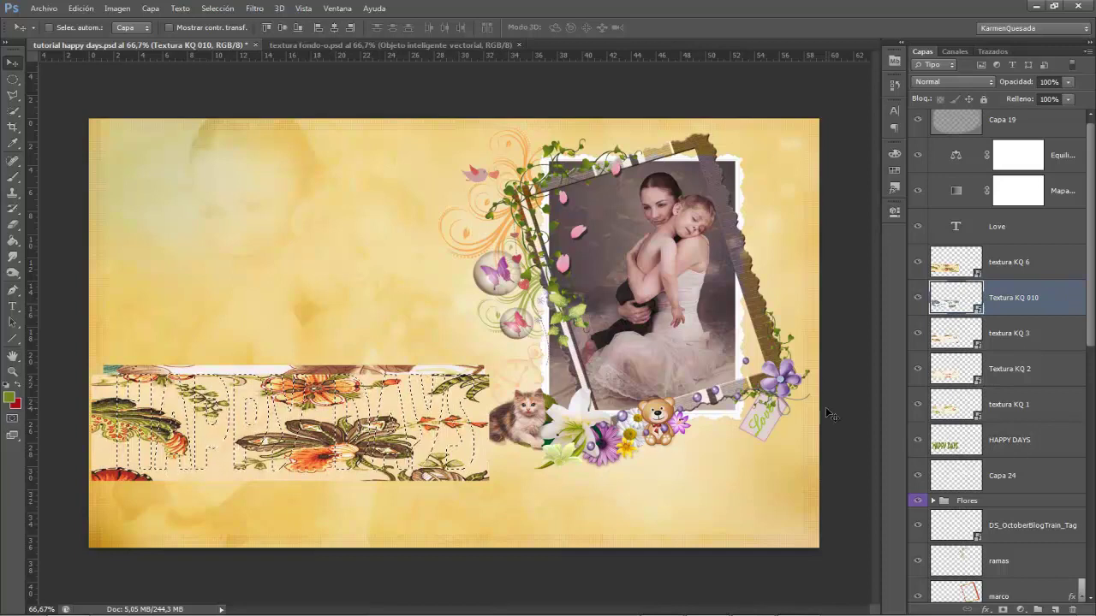
# Step: Clip the five texture layers to the HAPPY DAYS text, then deselect
pyautogui.click(1009, 413)
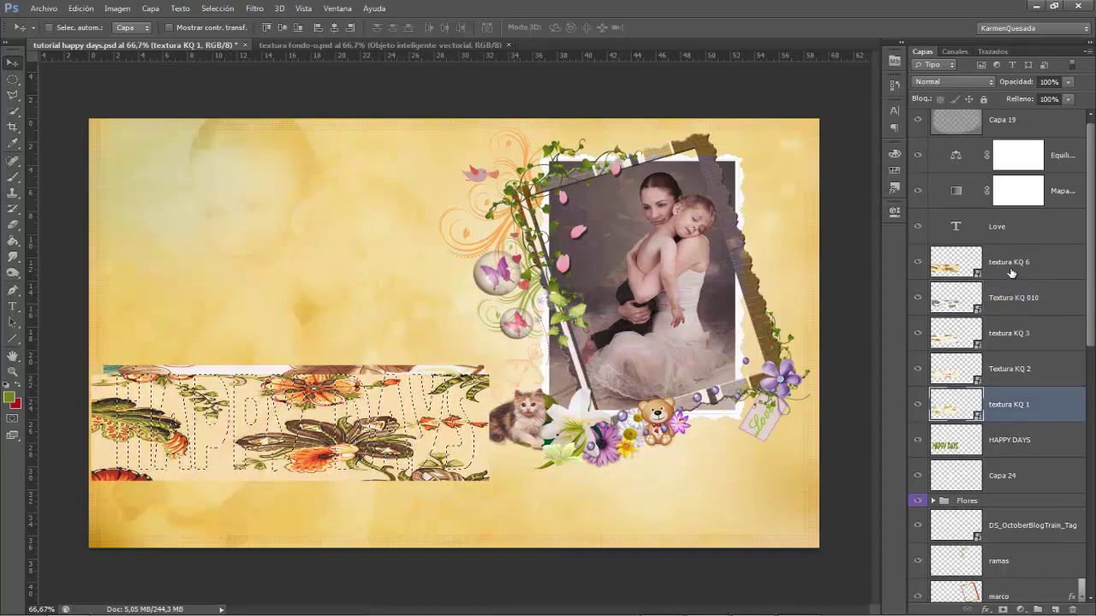
pyautogui.keyDown('shift'); pyautogui.click(1012, 271); pyautogui.keyUp('shift')
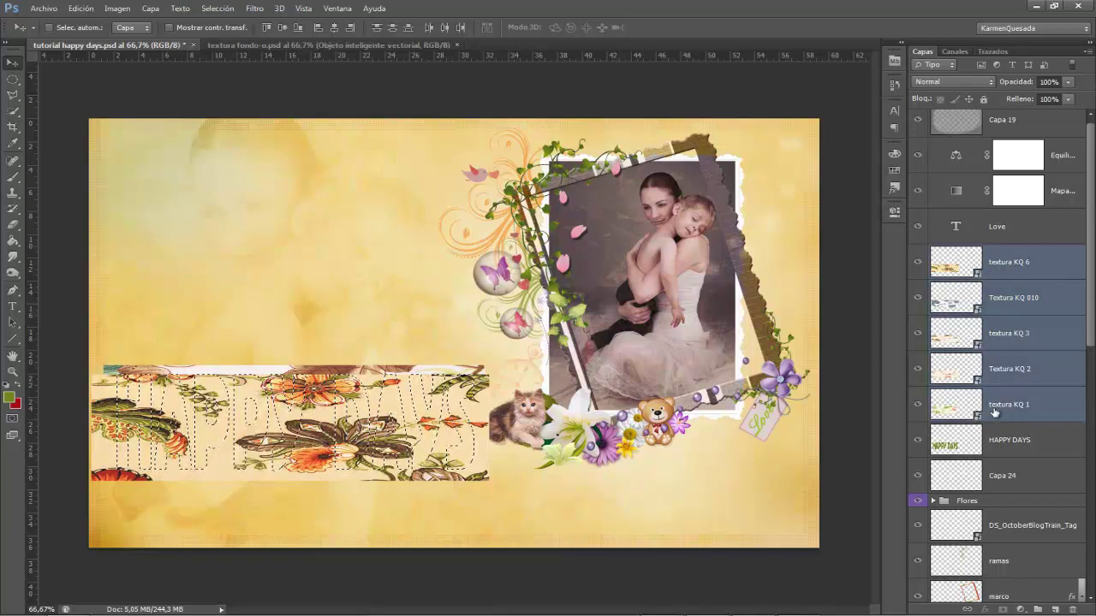
pyautogui.rightClick(1019, 267)
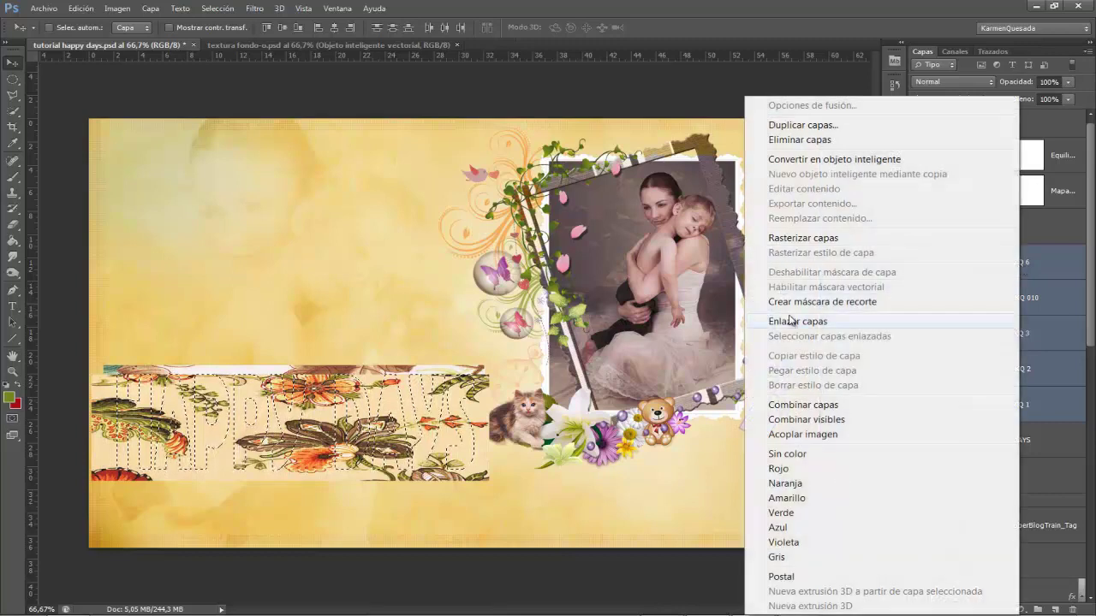
pyautogui.click(820, 303)
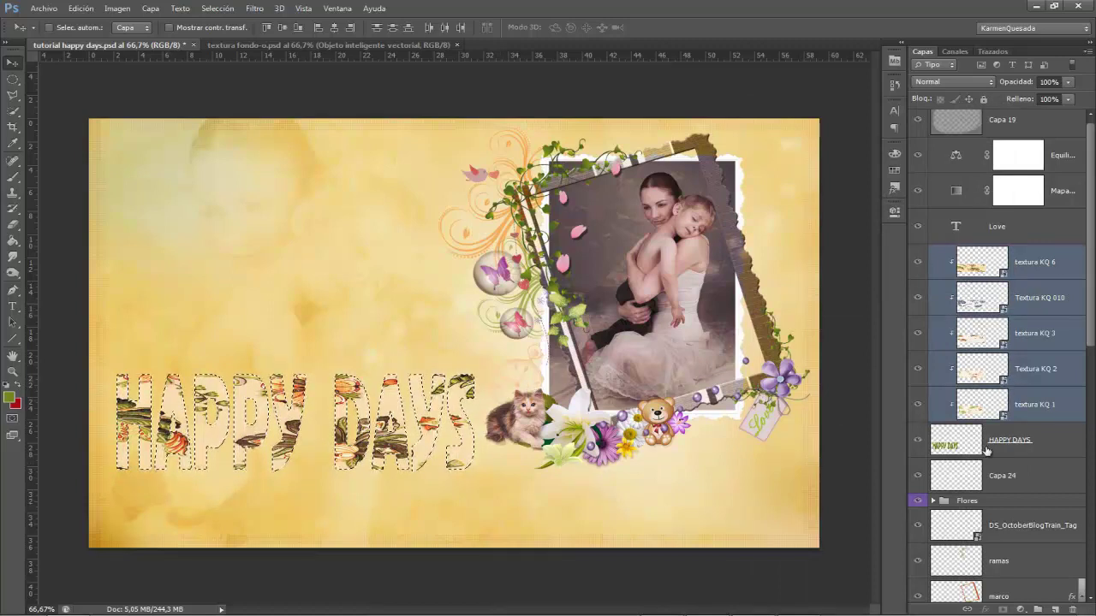
pyautogui.hotkey('ctrl', 'd')
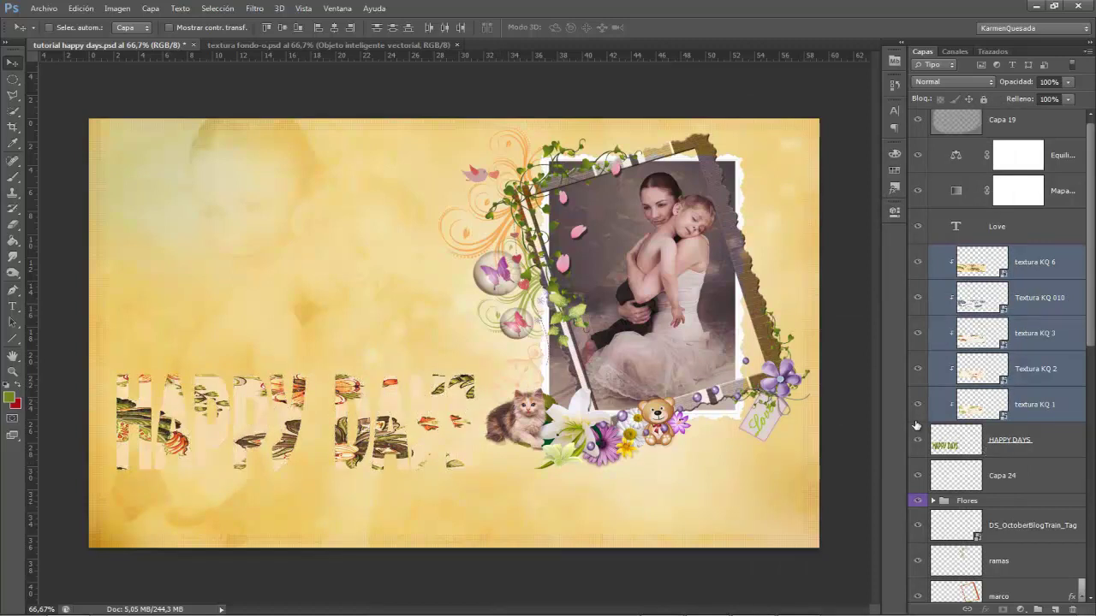
# Step: Zoom in on the HAPPY DAYS layer and cut a thin strip from the H with the Polygonal Lasso
pyautogui.hotkey('ctrl', '+')
pyautogui.moveTo(374, 245); pyautogui.dragTo(451, 240)
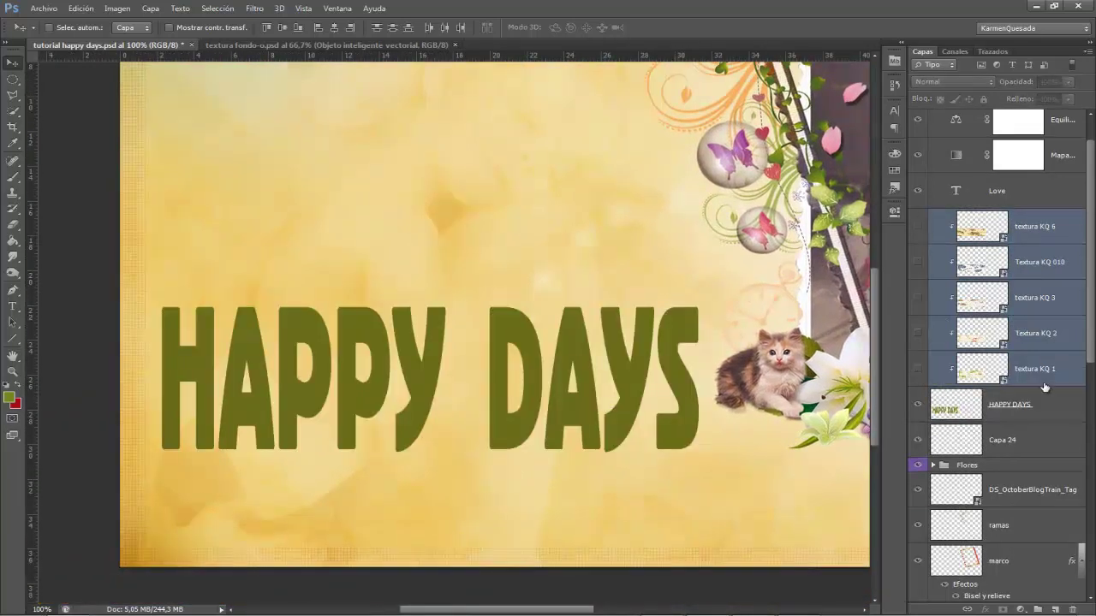
pyautogui.click(1021, 409)
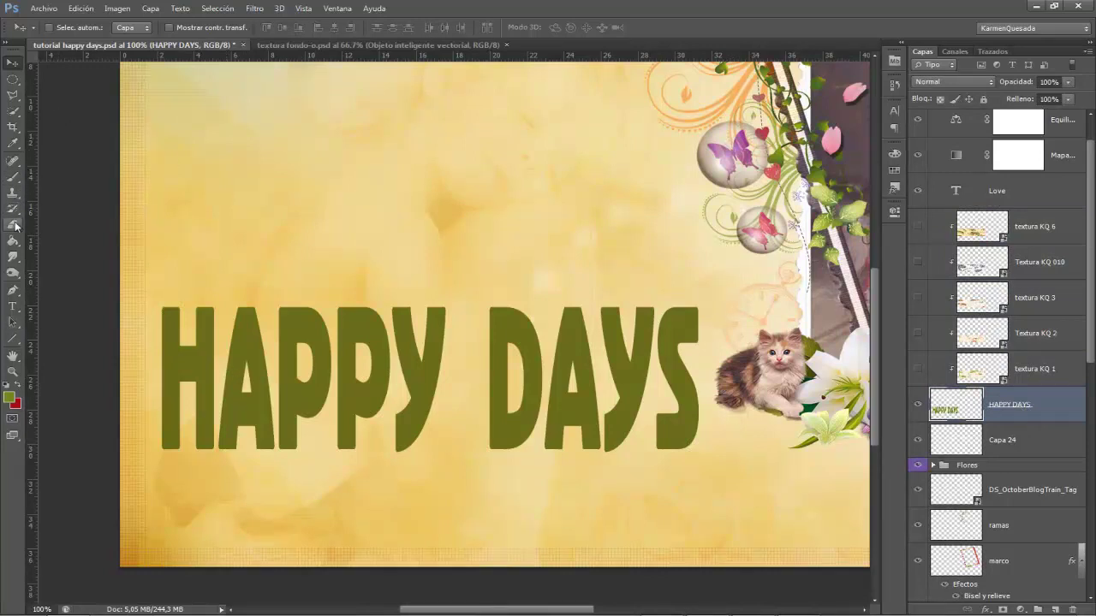
pyautogui.click(13, 95)
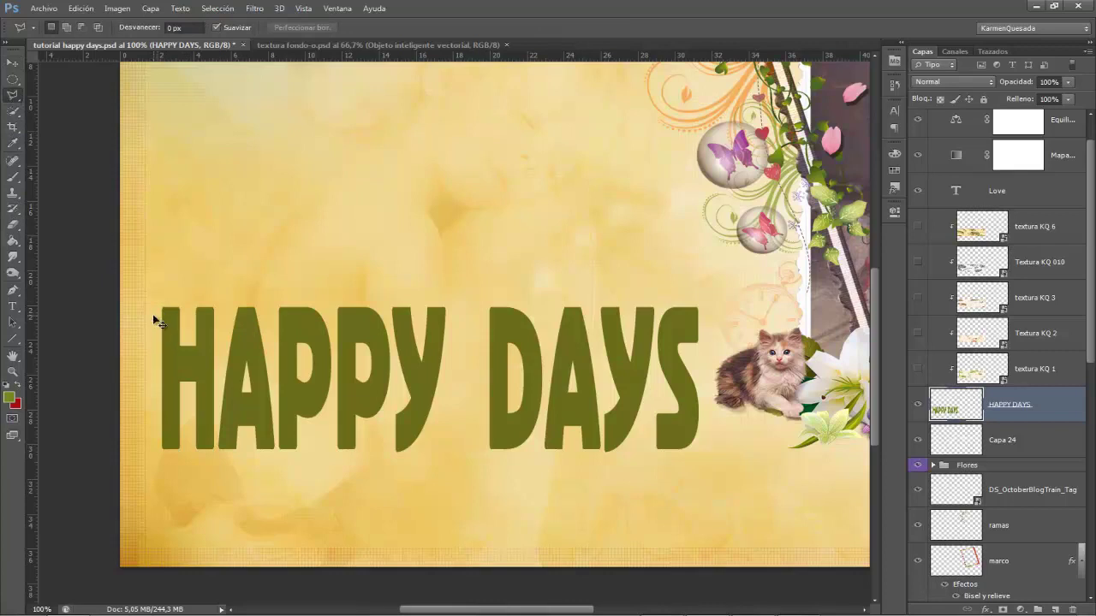
pyautogui.scroll(1, 152, 314)
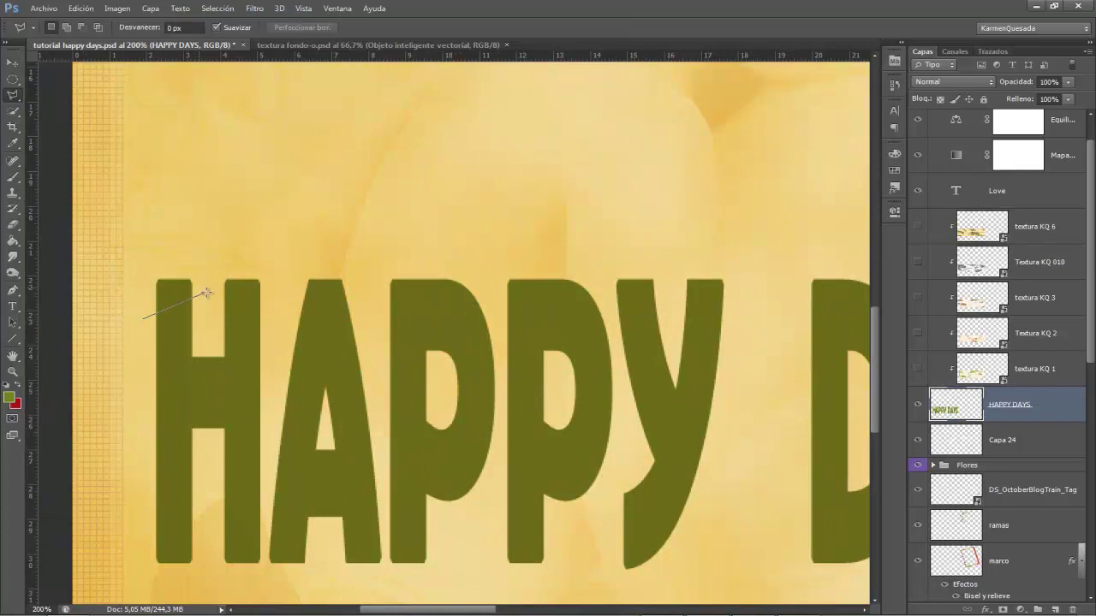
pyautogui.click(145, 320)
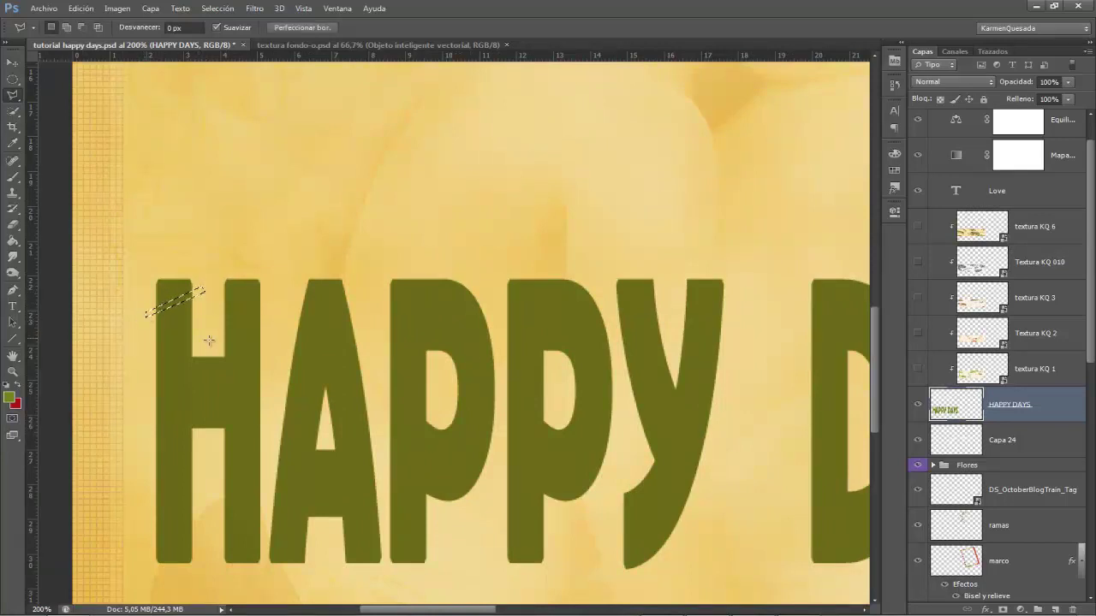
pyautogui.press('Delete')
# Step: Cut a diagonal crack strip across the upper H
pyautogui.click(220, 298)
pyautogui.click(215, 309)
pyautogui.press('BackSpace')
pyautogui.press('BackSpace')
pyautogui.click(266, 368)
pyautogui.click(221, 300)
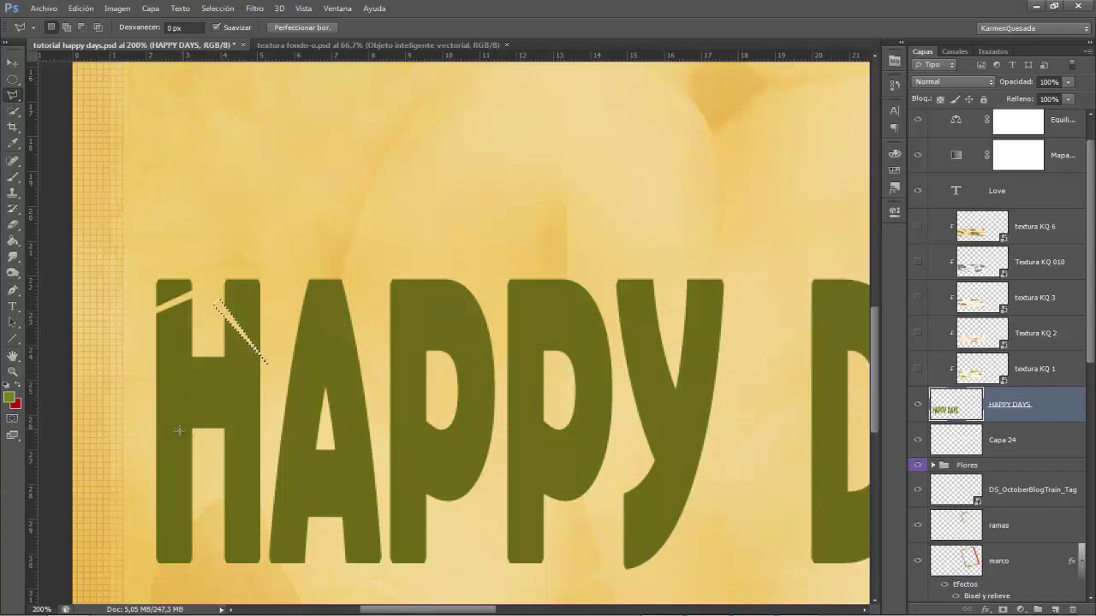
pyautogui.press('Delete')
# Step: Cut another thin diagonal strip through the middle of the H
pyautogui.click(147, 366)
pyautogui.click(264, 402)
pyautogui.click(152, 368)
pyautogui.click(152, 368)
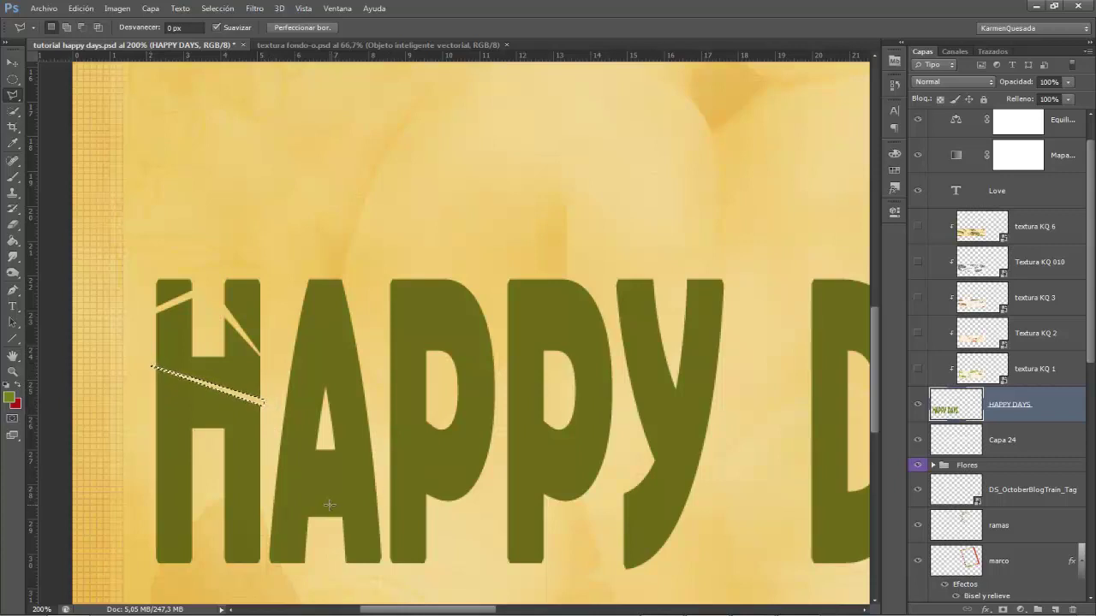
pyautogui.press('s')
pyautogui.press('Delete')
# Step: Cut a lower strip and a small sliver from the H, then deselect
pyautogui.click(152, 437)
pyautogui.click(265, 539)
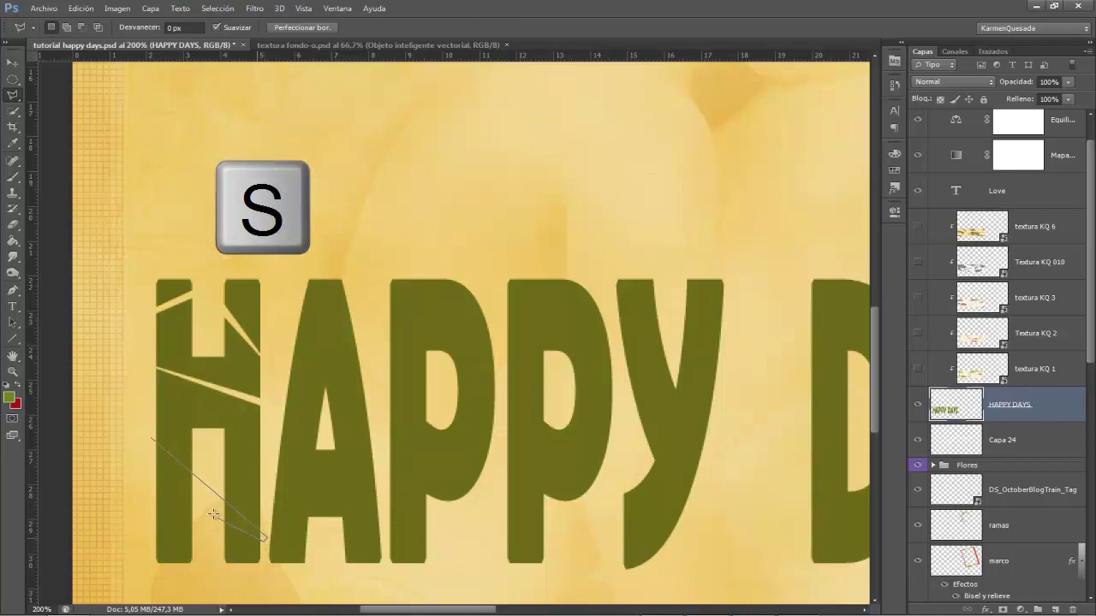
pyautogui.click(152, 441)
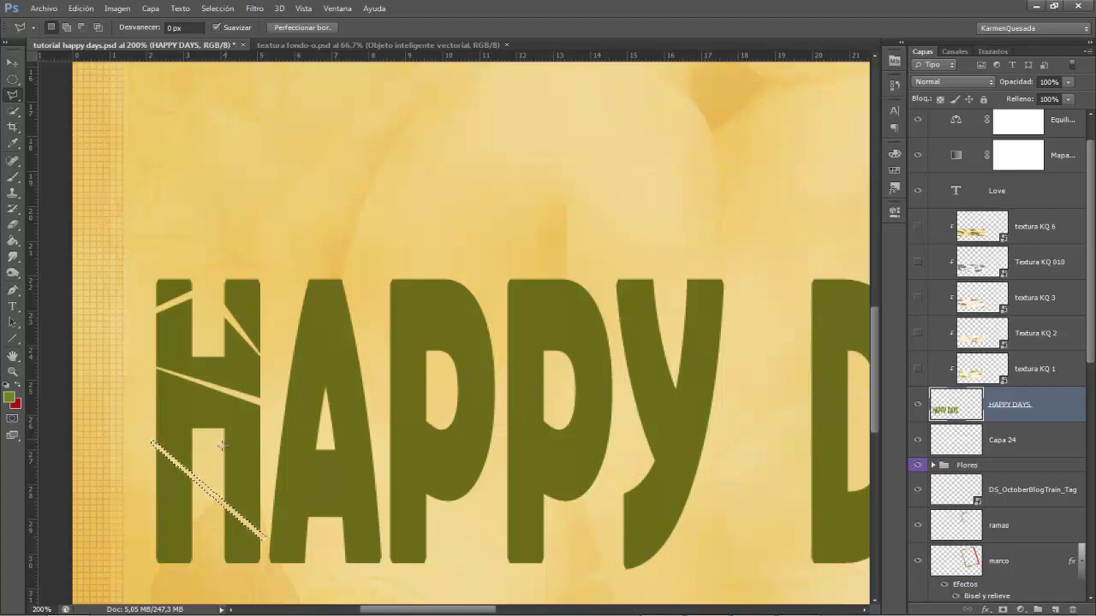
pyautogui.press('Delete')
pyautogui.click(142, 552)
pyautogui.click(145, 553)
pyautogui.press('Delete')
pyautogui.hotkey('ctrl', 'd')
# Step: Cut a diagonal sliver crack across the A
pyautogui.moveTo(465, 411)
pyautogui.mouseDown()
pyautogui.moveTo(357, 374)
pyautogui.moveTo(371, 394)
pyautogui.mouseUp()
pyautogui.click(197, 268)
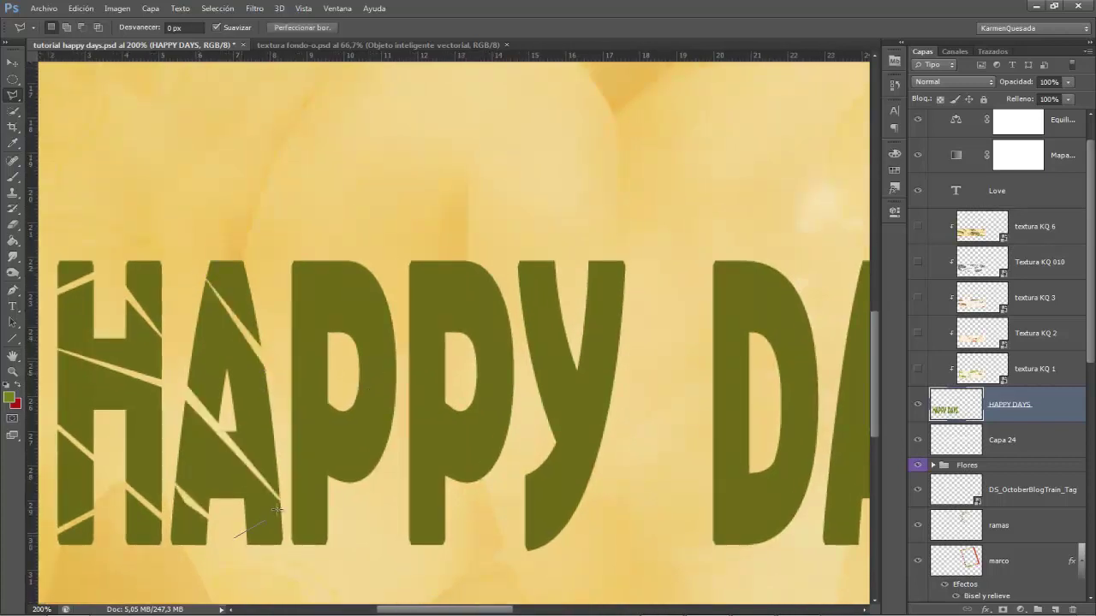
pyautogui.doubleClick(235, 536)
pyautogui.press('Delete')
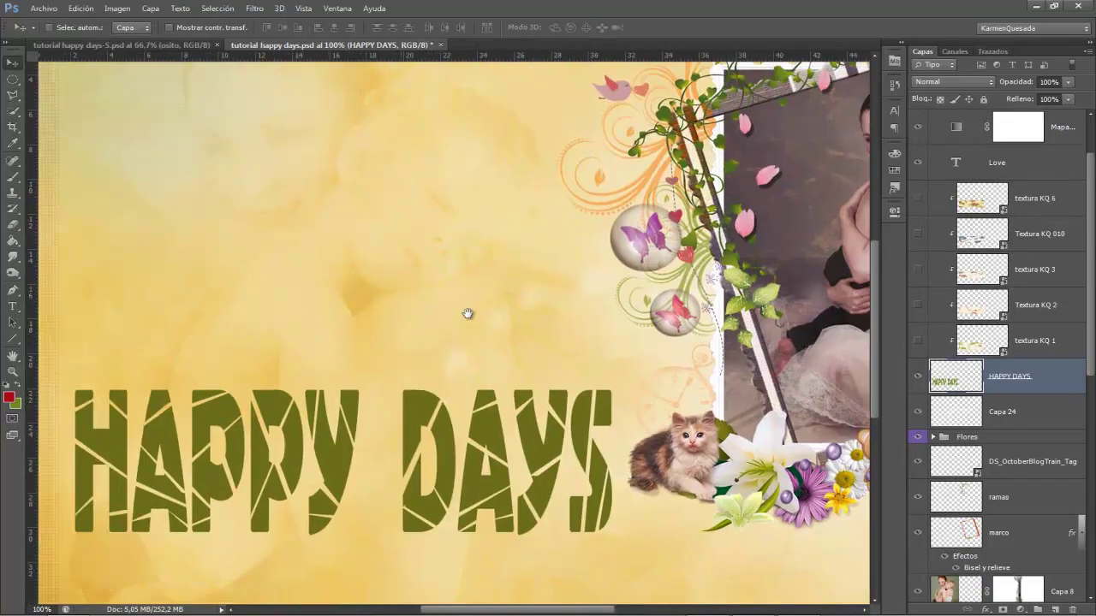
# Step: Show textura KQ 6 again and shift the floral texture inside the cracked letters
pyautogui.moveTo(465, 314); pyautogui.dragTo(565, 274)
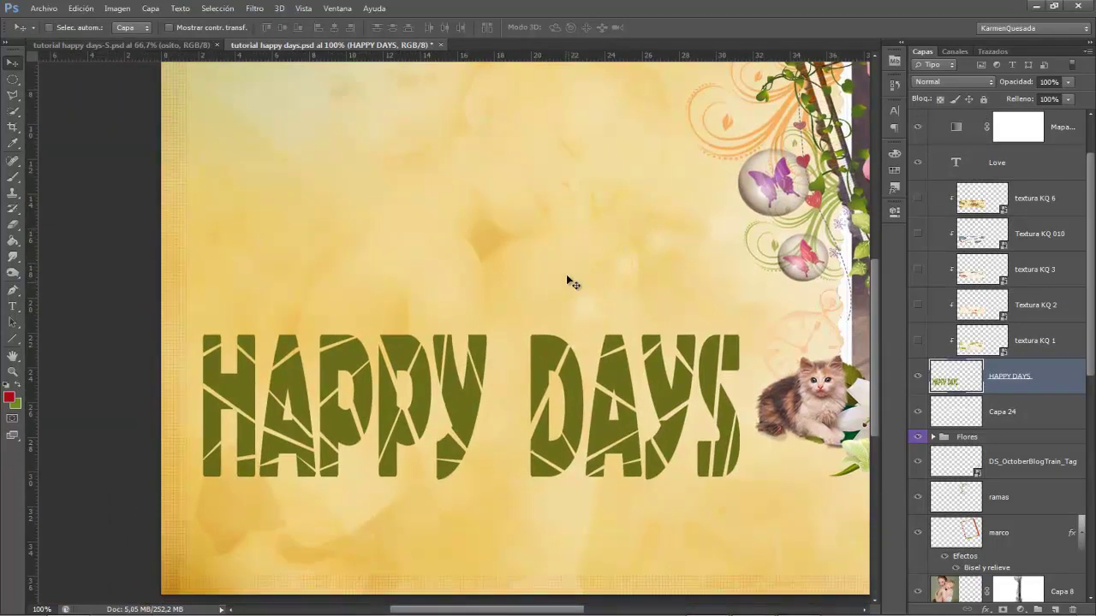
pyautogui.click(917, 199)
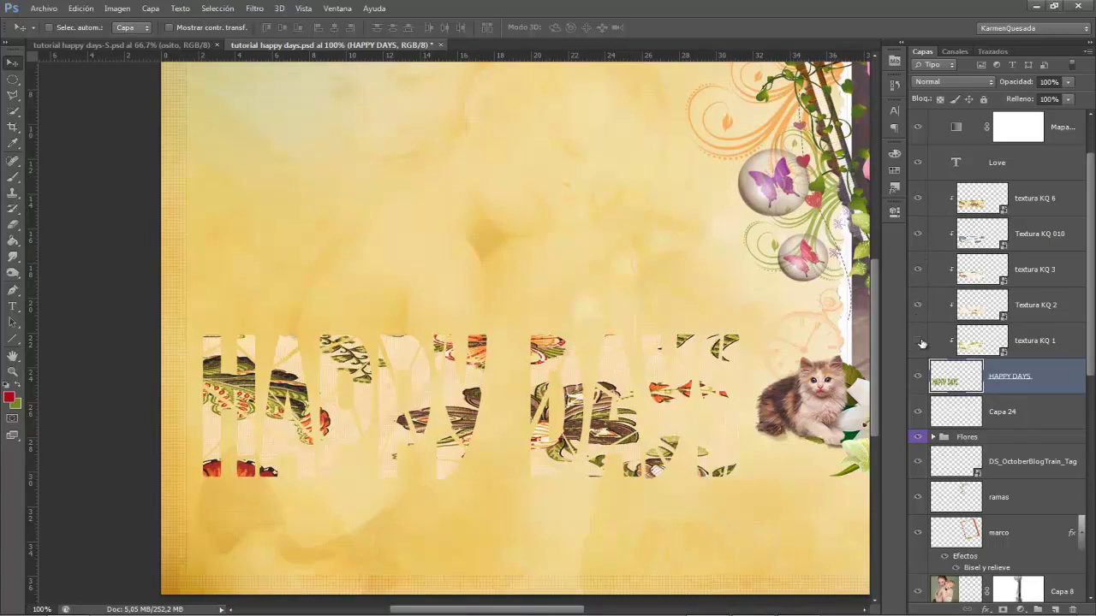
pyautogui.keyDown('ctrl'); pyautogui.click(948, 385); pyautogui.keyUp('ctrl')
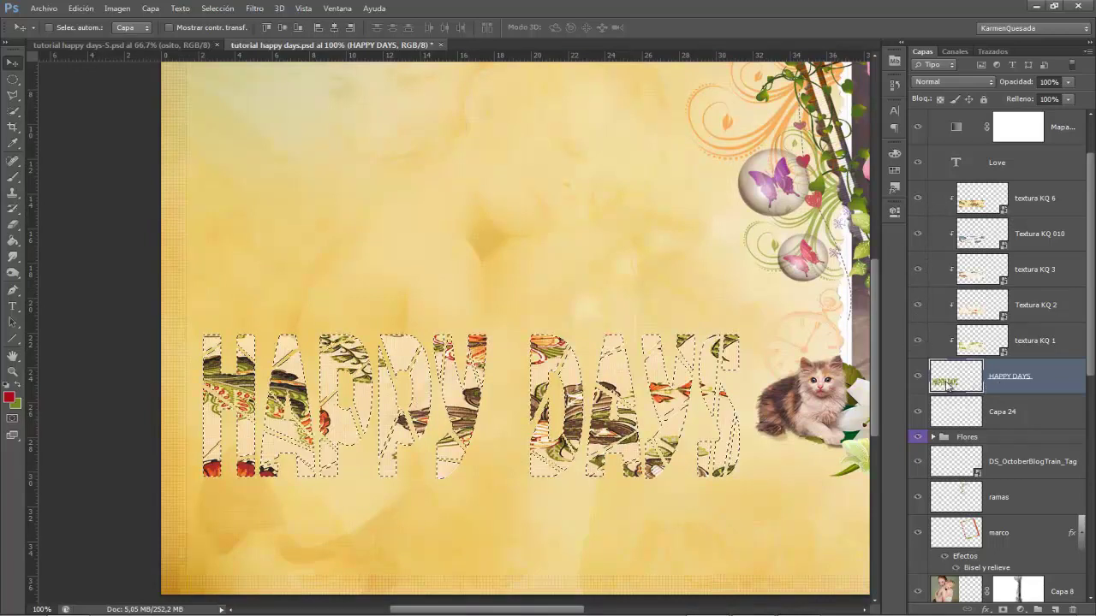
pyautogui.click(1033, 212)
pyautogui.hotkey('ctrl', '+')
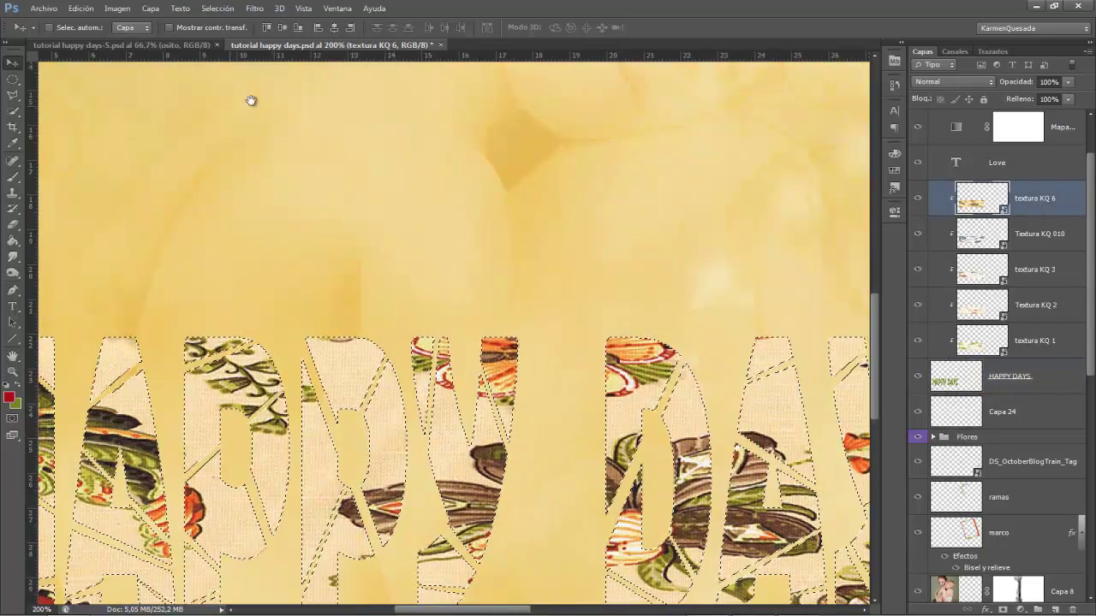
pyautogui.moveTo(340, 235); pyautogui.dragTo(467, 167)
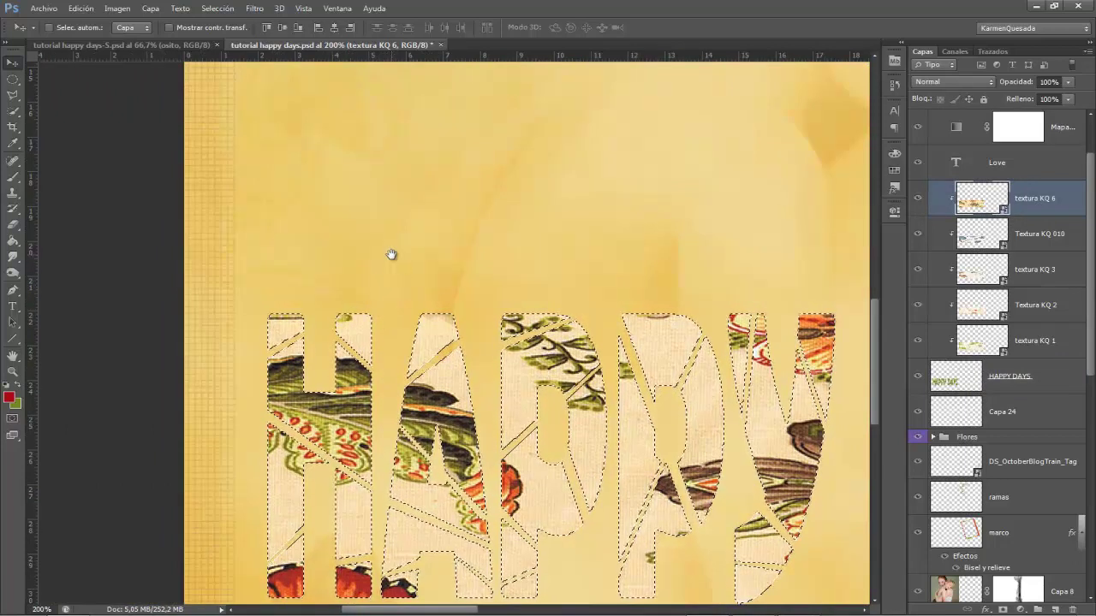
pyautogui.scroll(-1, 387, 247)
pyautogui.moveTo(356, 276)
pyautogui.mouseDown()
pyautogui.moveTo(296, 418)
pyautogui.moveTo(346, 476)
pyautogui.moveTo(324, 345)
pyautogui.moveTo(261, 503)
pyautogui.mouseUp()
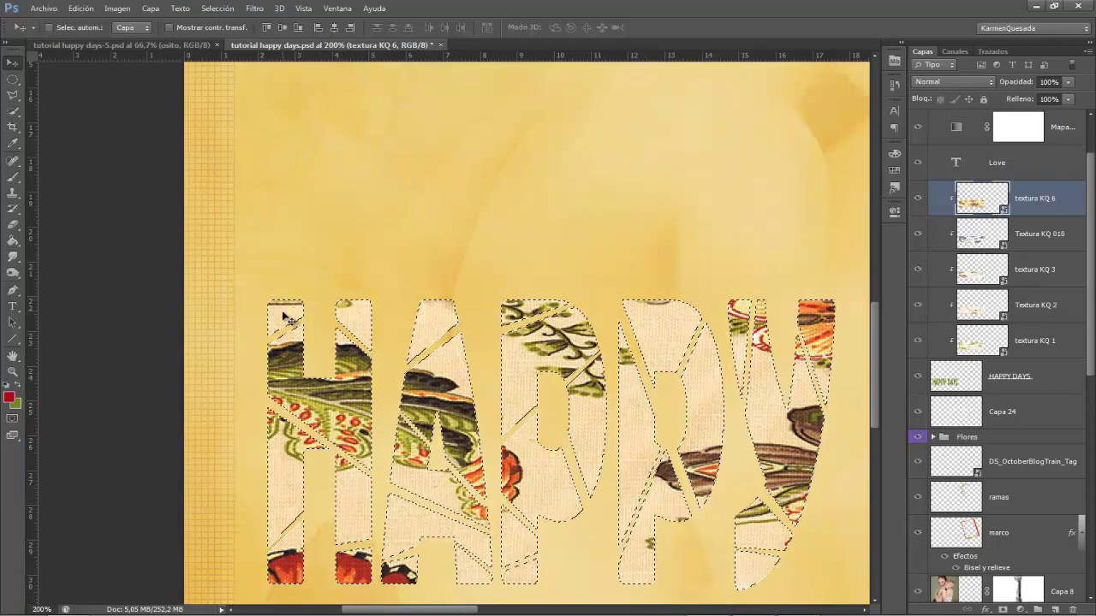
# Step: With the Eraser chosen, rasterize all the selected texture layers
pyautogui.click(13, 225)
pyautogui.keyDown('shift'); pyautogui.click(1055, 341); pyautogui.keyUp('shift')
pyautogui.rightClick(1056, 343)
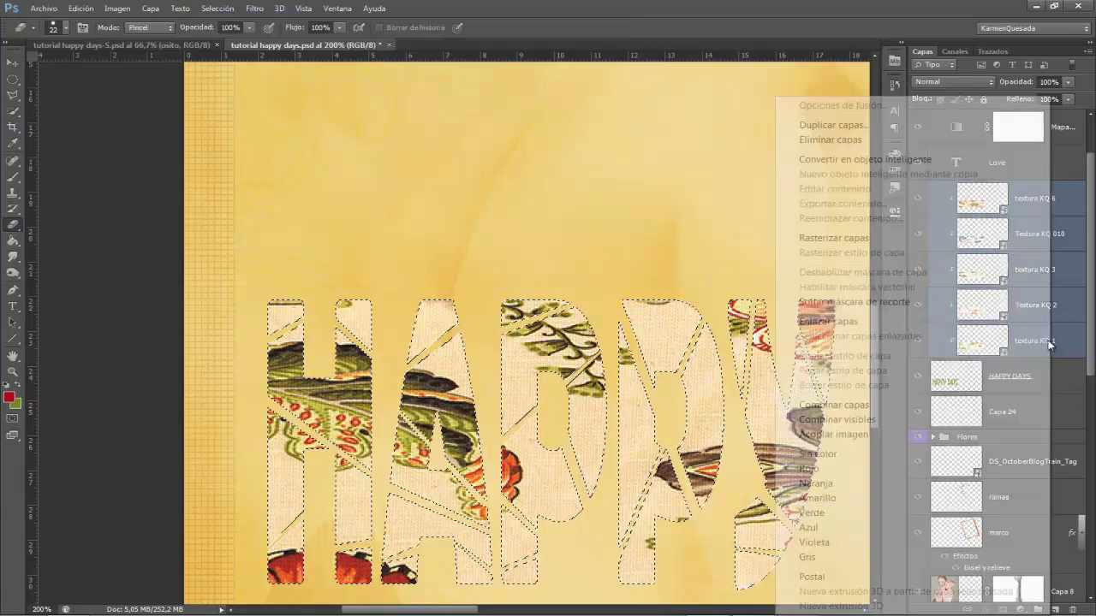
pyautogui.click(821, 242)
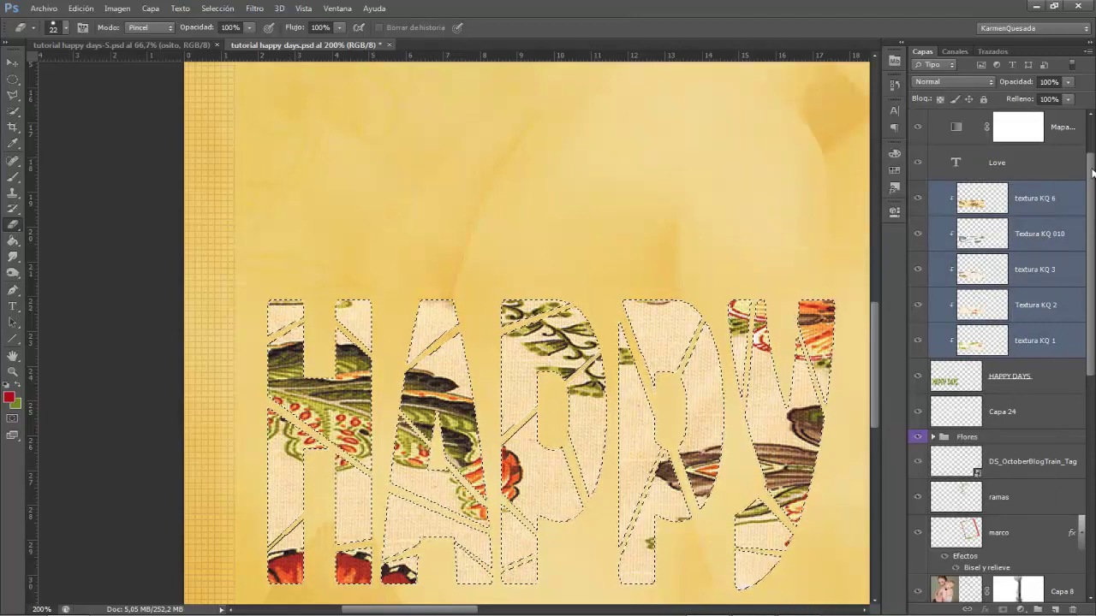
# Step: Erase the H's top-left corner on textura KQ 6, toggling the lower textures' visibility to check
pyautogui.click(998, 203)
pyautogui.moveTo(306, 293)
pyautogui.mouseDown()
pyautogui.moveTo(258, 316)
pyautogui.moveTo(287, 312)
pyautogui.mouseUp()
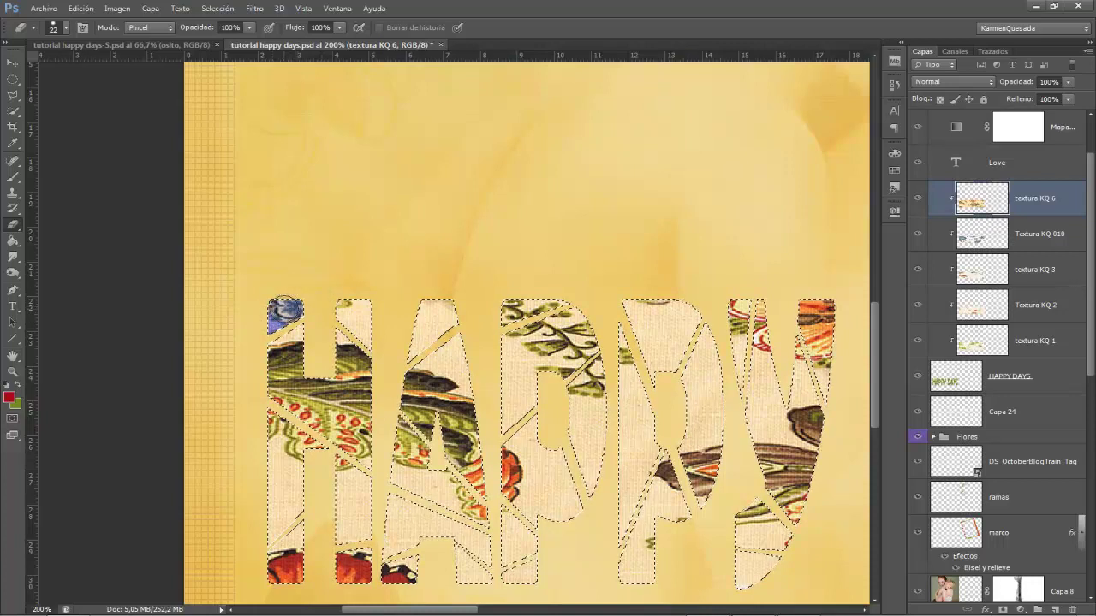
pyautogui.click(918, 233)
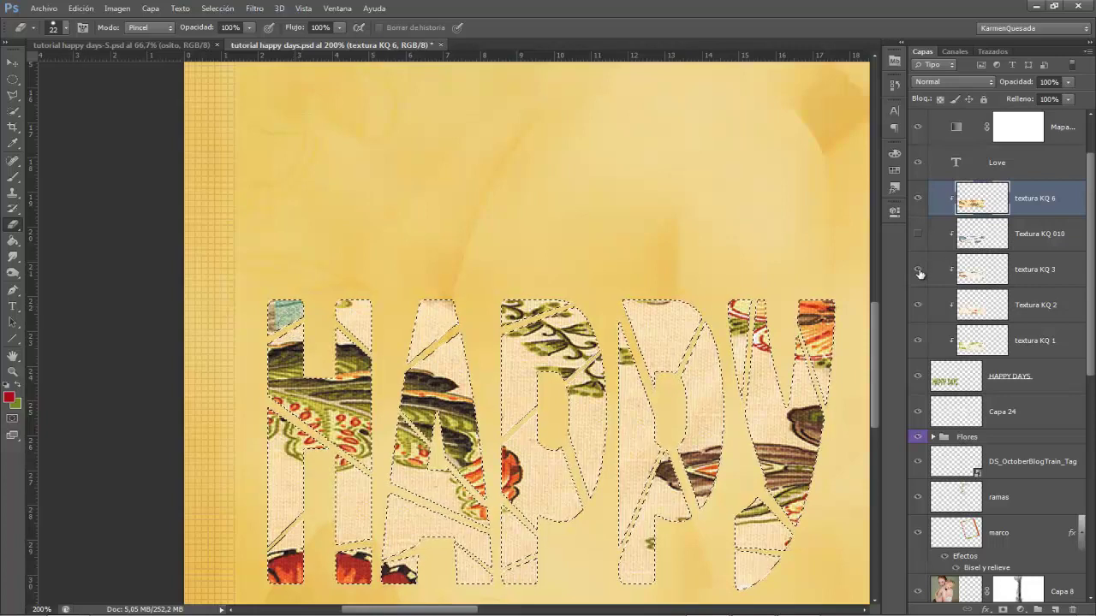
pyautogui.moveTo(920, 274); pyautogui.dragTo(918, 305)
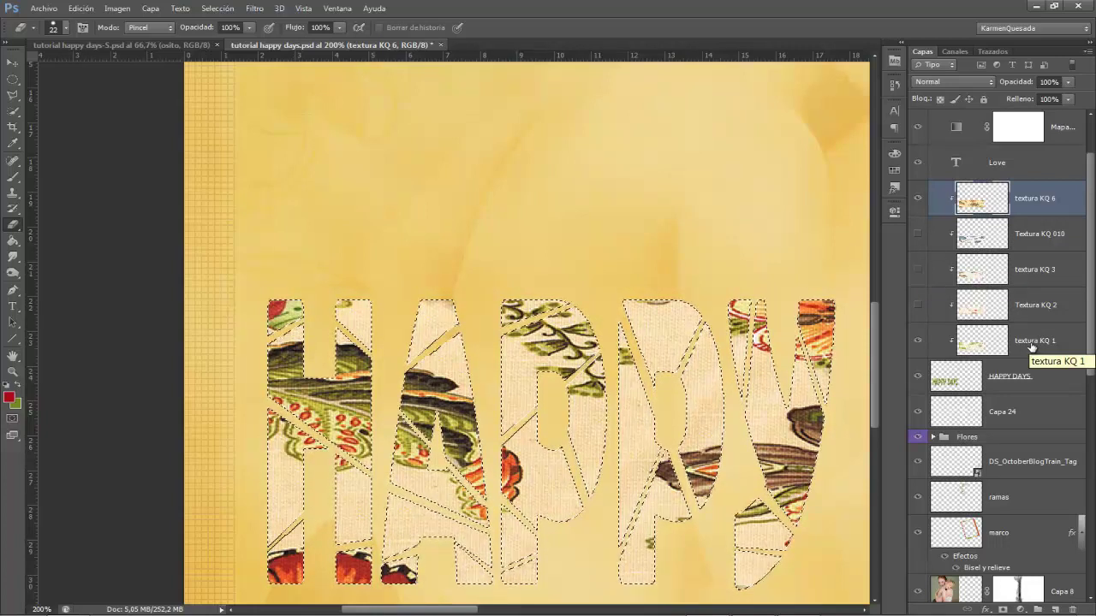
pyautogui.click(918, 304)
pyautogui.click(918, 270)
# Step: Show all texture layers and erase the H's top-left corner on Textura KQ 2
pyautogui.click(917, 234)
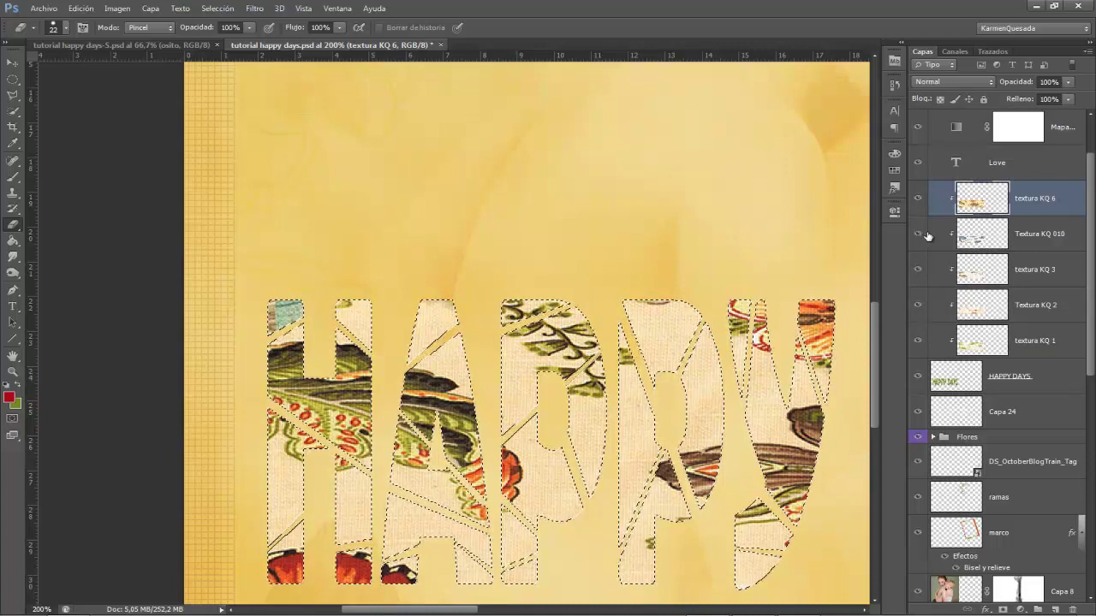
pyautogui.click(969, 247)
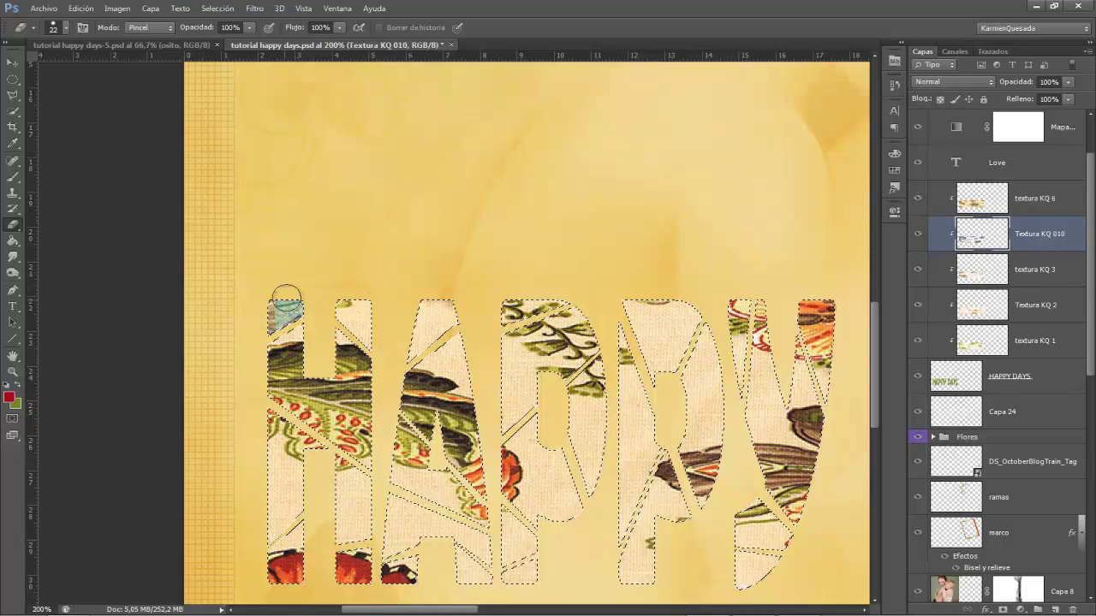
pyautogui.click(1036, 279)
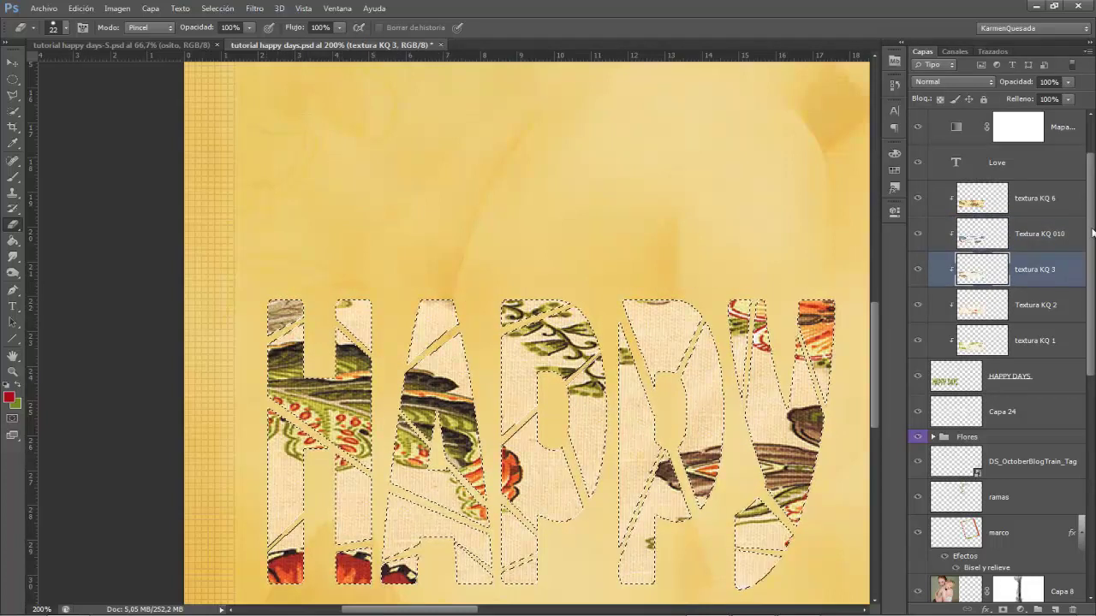
pyautogui.click(1034, 306)
pyautogui.moveTo(306, 300); pyautogui.dragTo(269, 312)
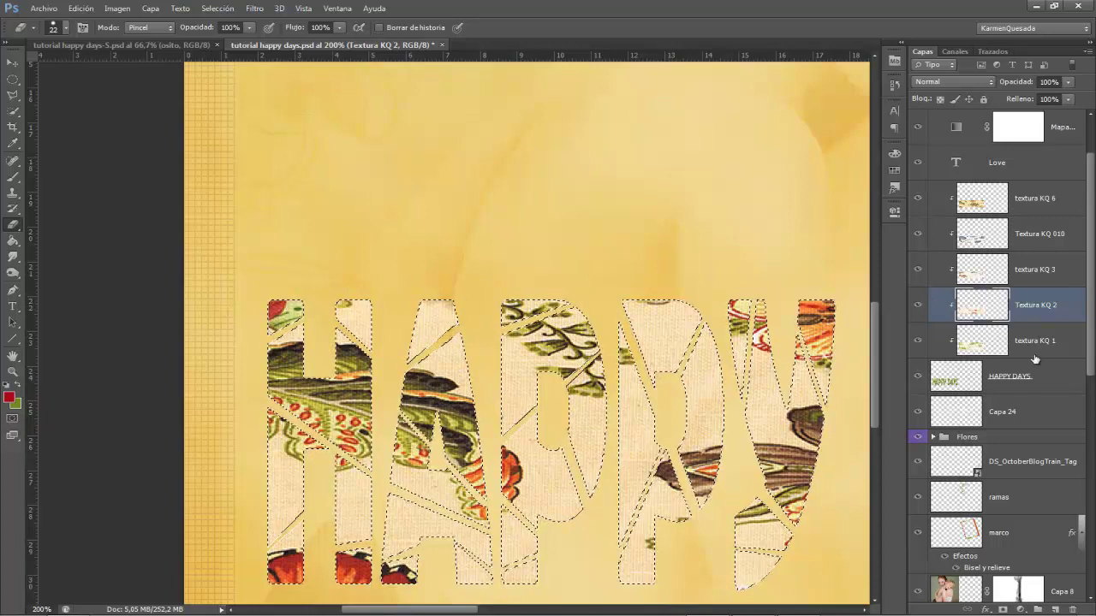
# Step: Erase texture down the H's left leg on textura KQ 6
pyautogui.click(1056, 199)
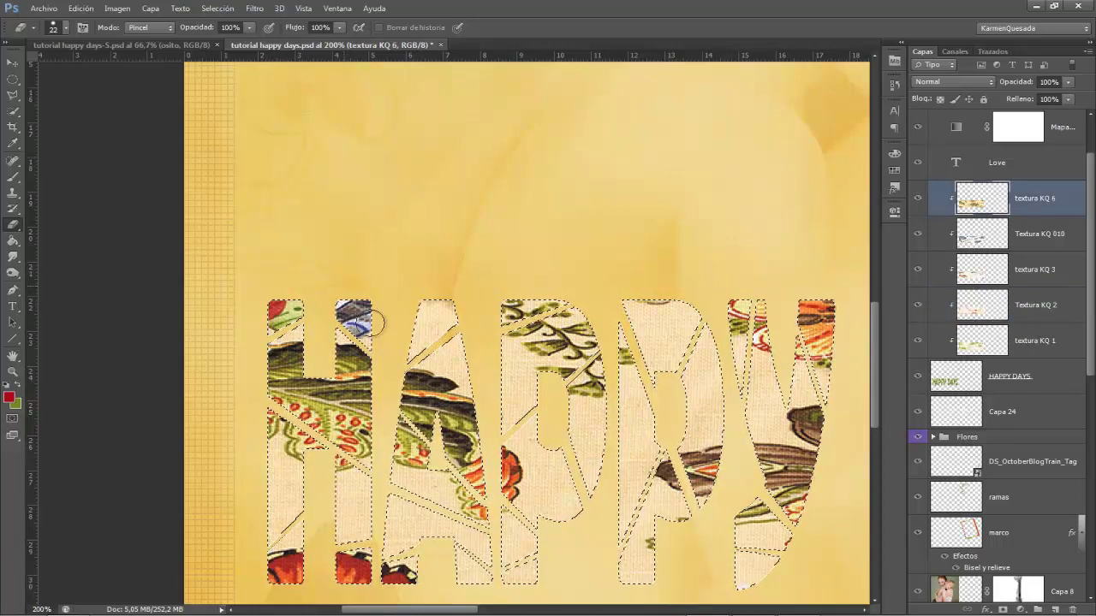
pyautogui.click(1043, 236)
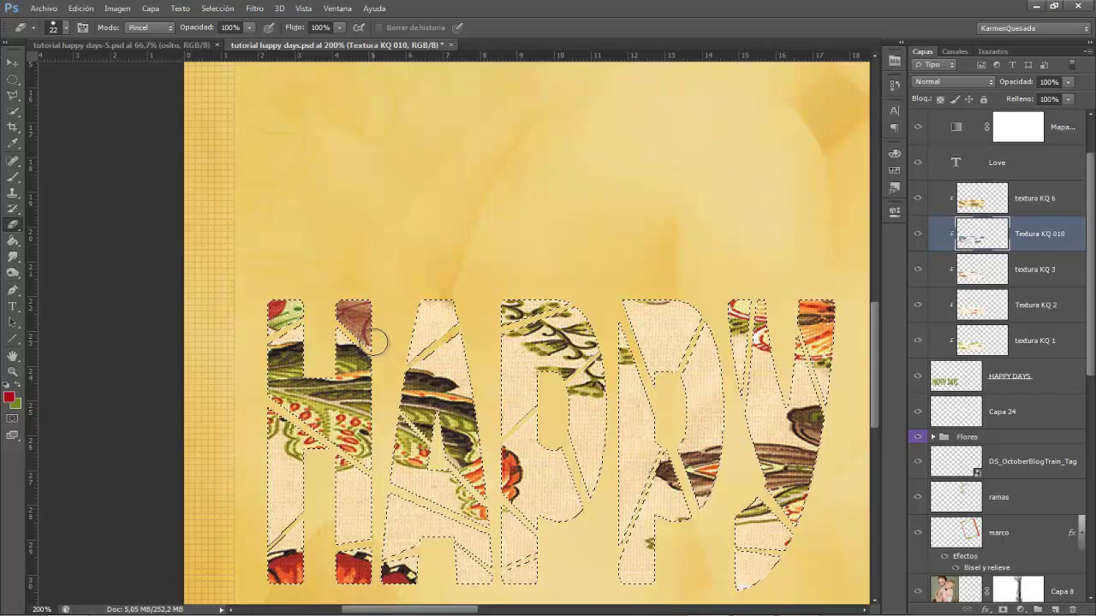
pyautogui.click(1050, 201)
pyautogui.scroll(-2, 384, 383)
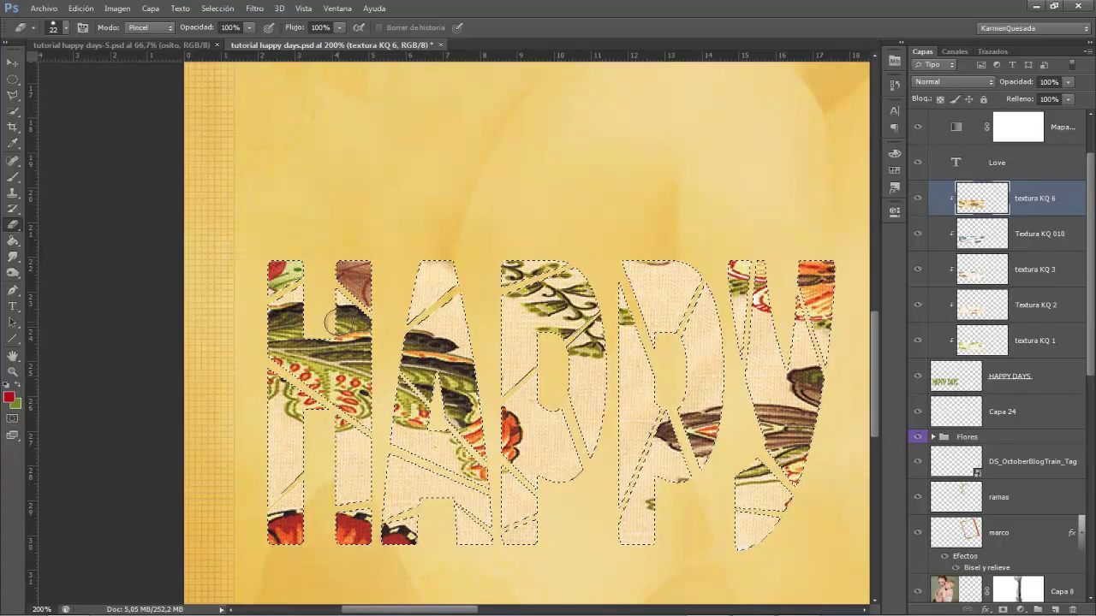
pyautogui.moveTo(291, 376); pyautogui.dragTo(283, 469)
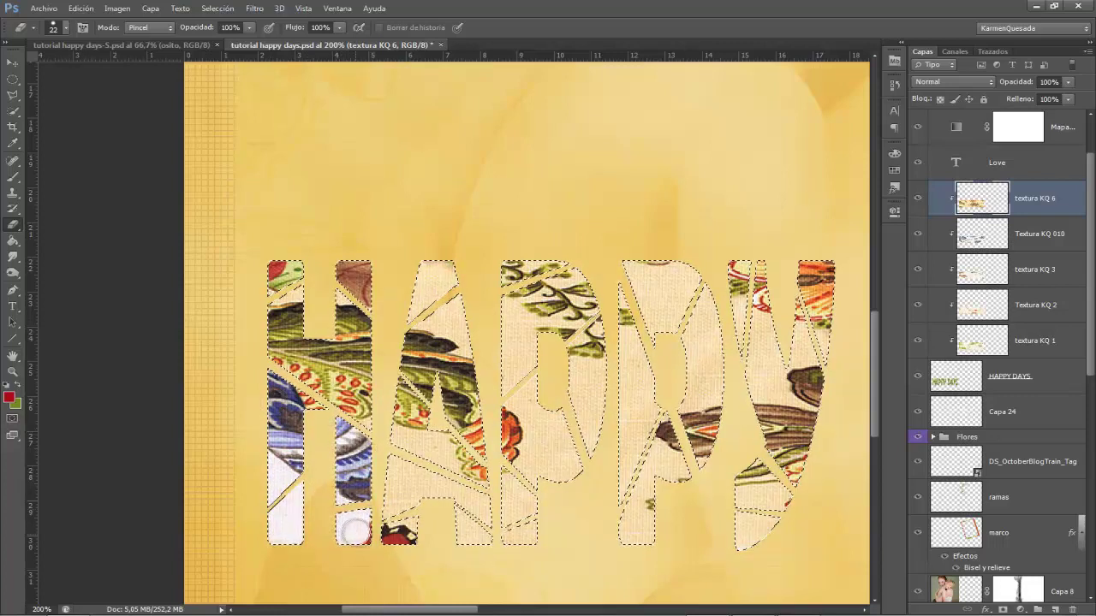
# Step: Erase the bottom of the H stem on textura KQ 3, then pan toward the next letters
pyautogui.click(1031, 240)
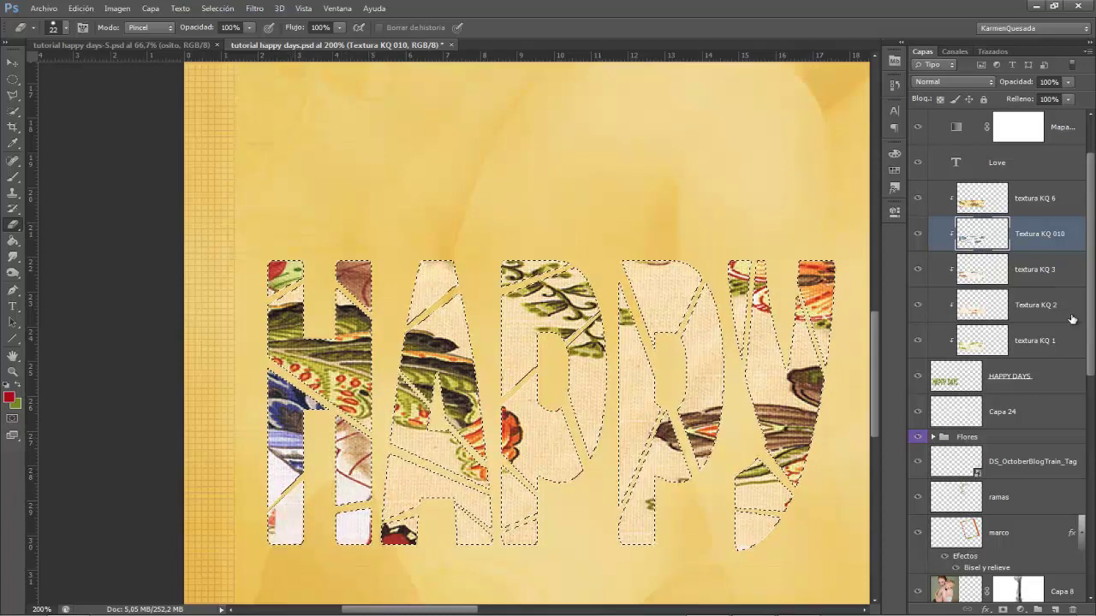
pyautogui.click(1020, 277)
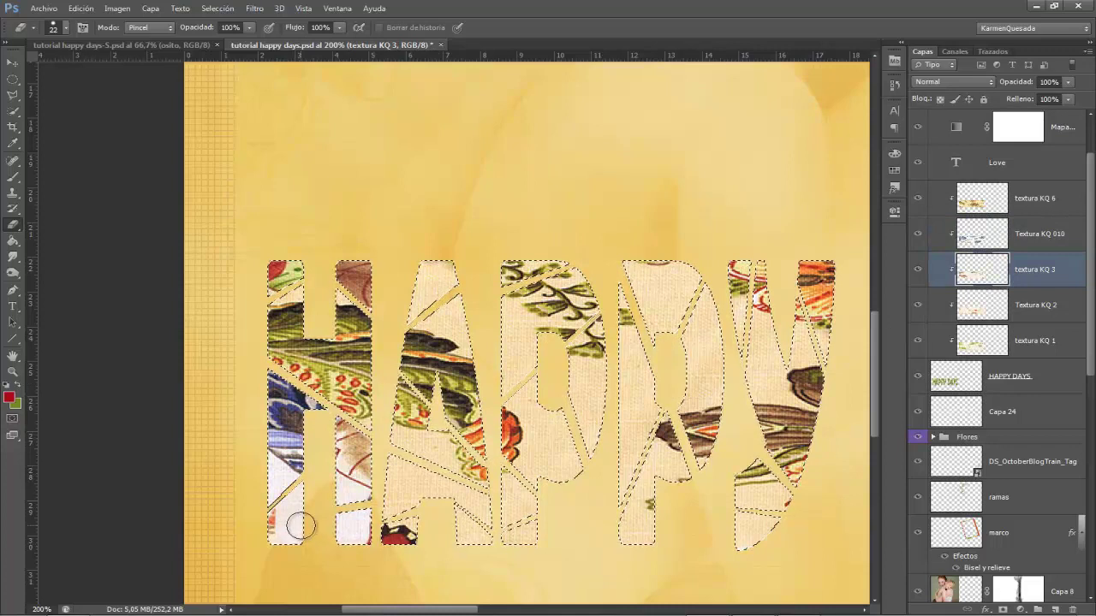
pyautogui.moveTo(285, 525); pyautogui.dragTo(287, 531)
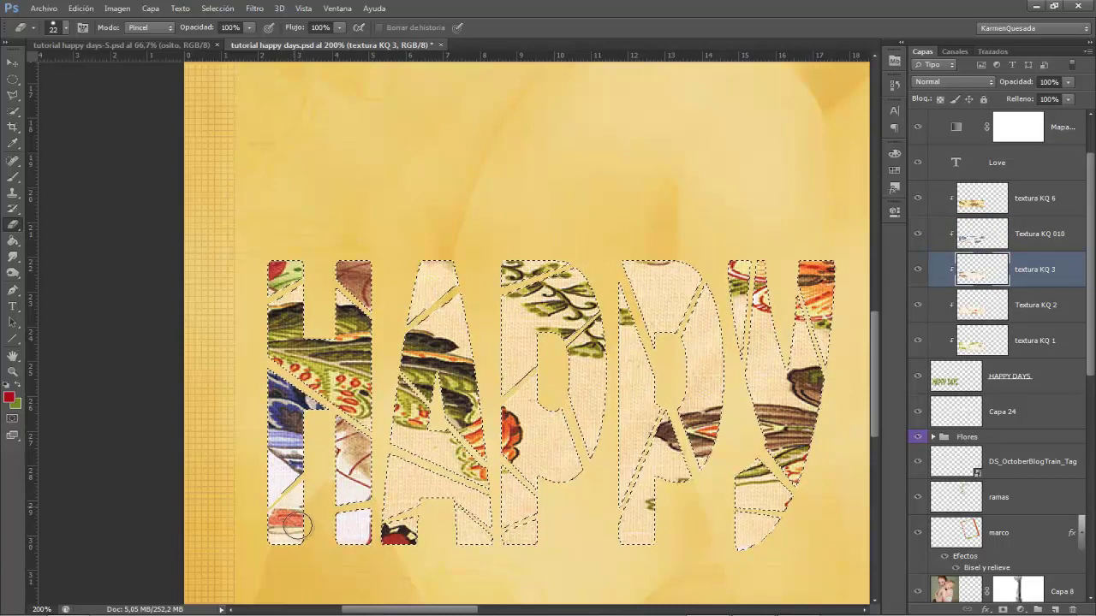
pyautogui.hotkey('alt', '[')
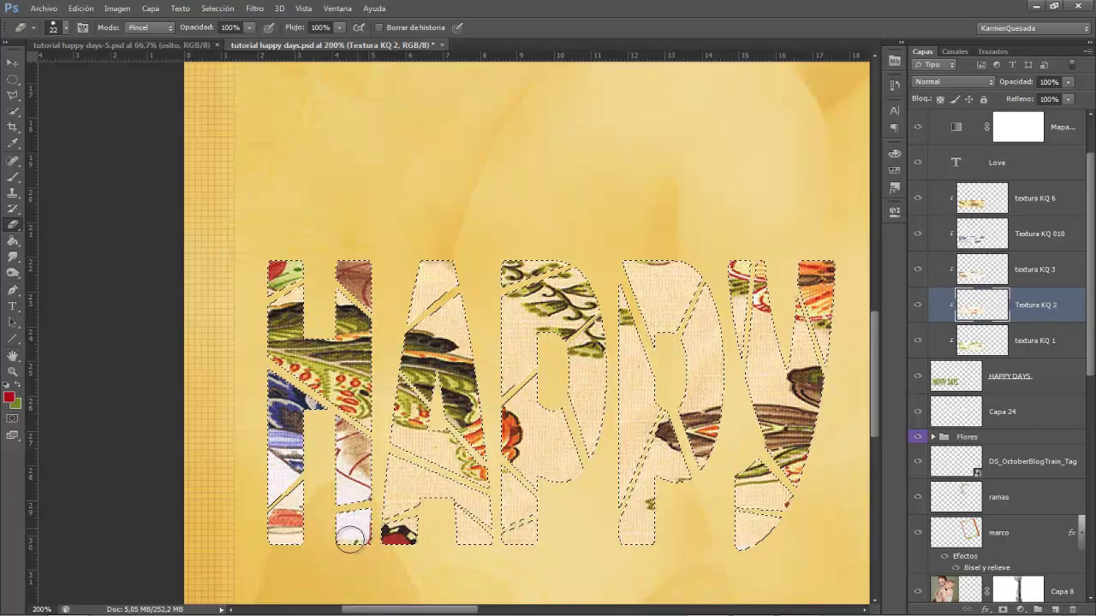
pyautogui.click(1031, 203)
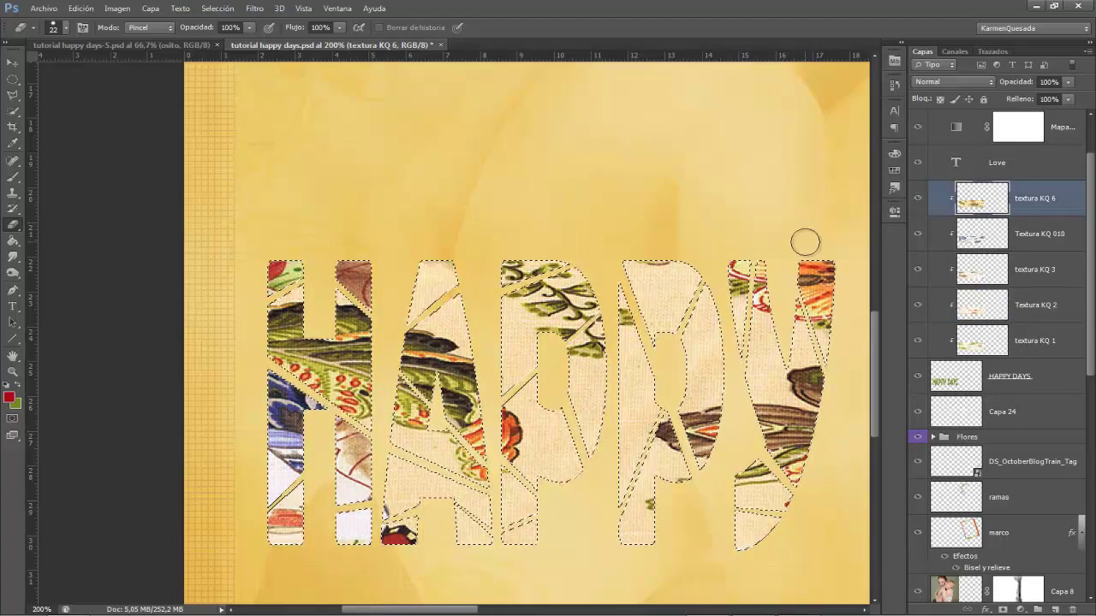
pyautogui.moveTo(575, 254); pyautogui.dragTo(432, 259)
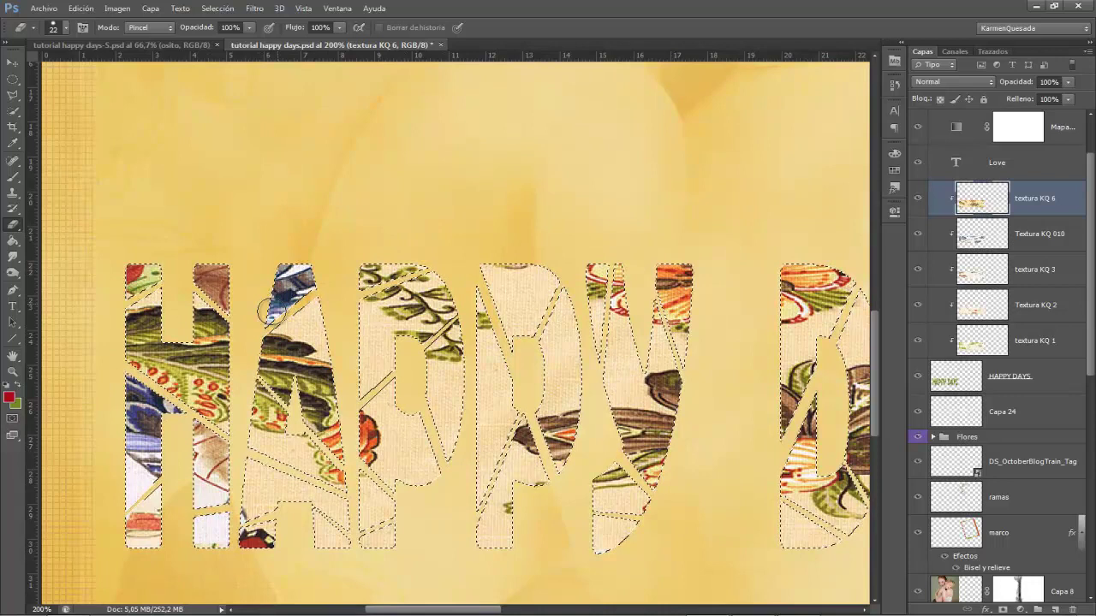
# Step: Erase part of the A on Textura KQ 010 to show blue fabric
pyautogui.click(1039, 240)
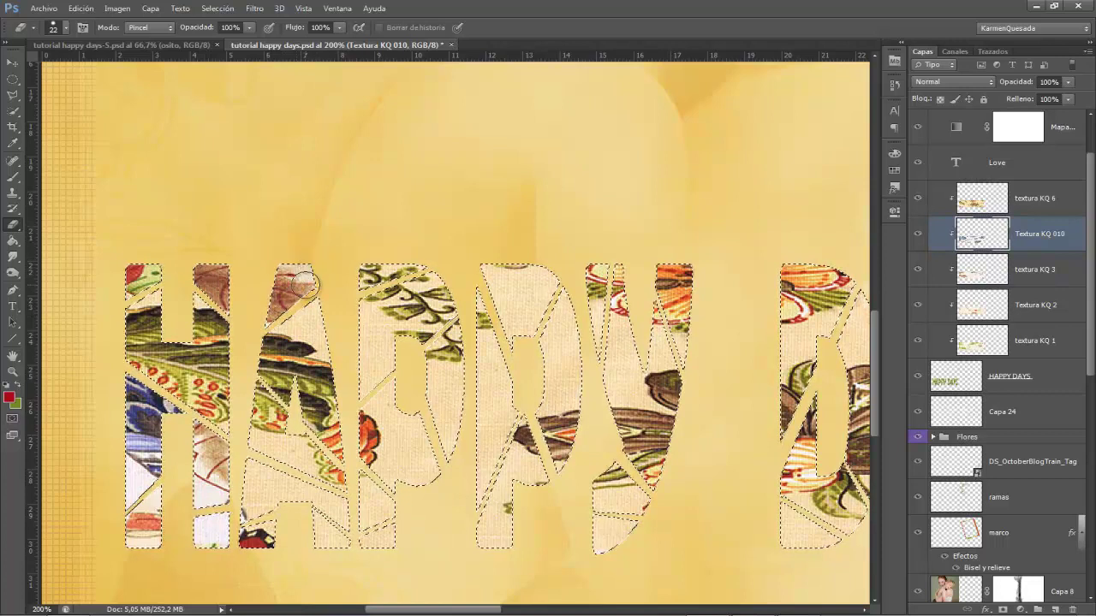
pyautogui.moveTo(270, 285); pyautogui.dragTo(265, 477)
pyautogui.hotkey('alt', '[')
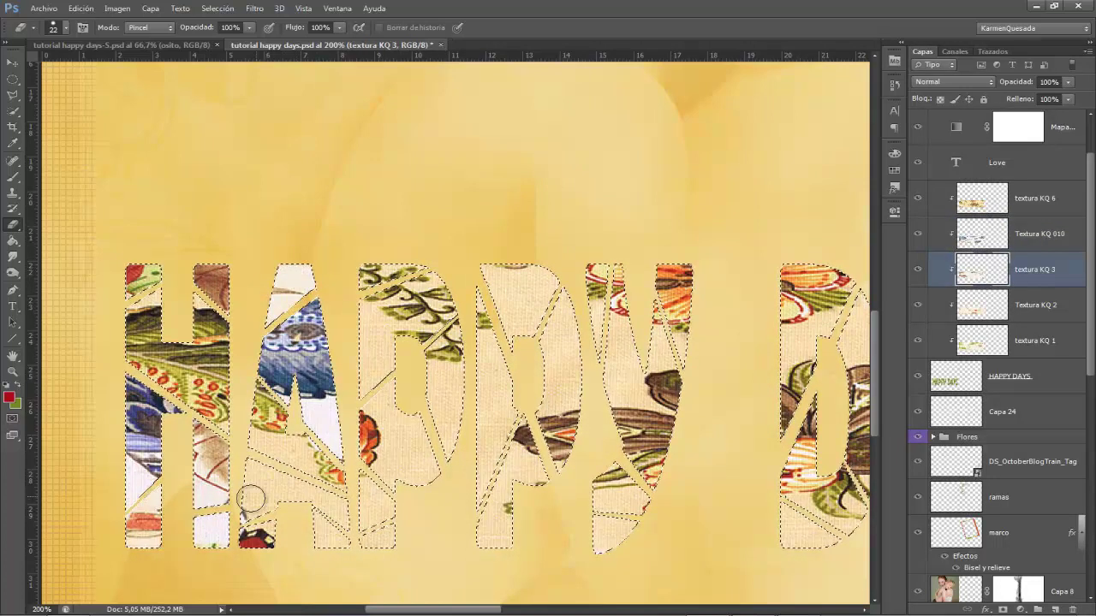
pyautogui.click(1051, 195)
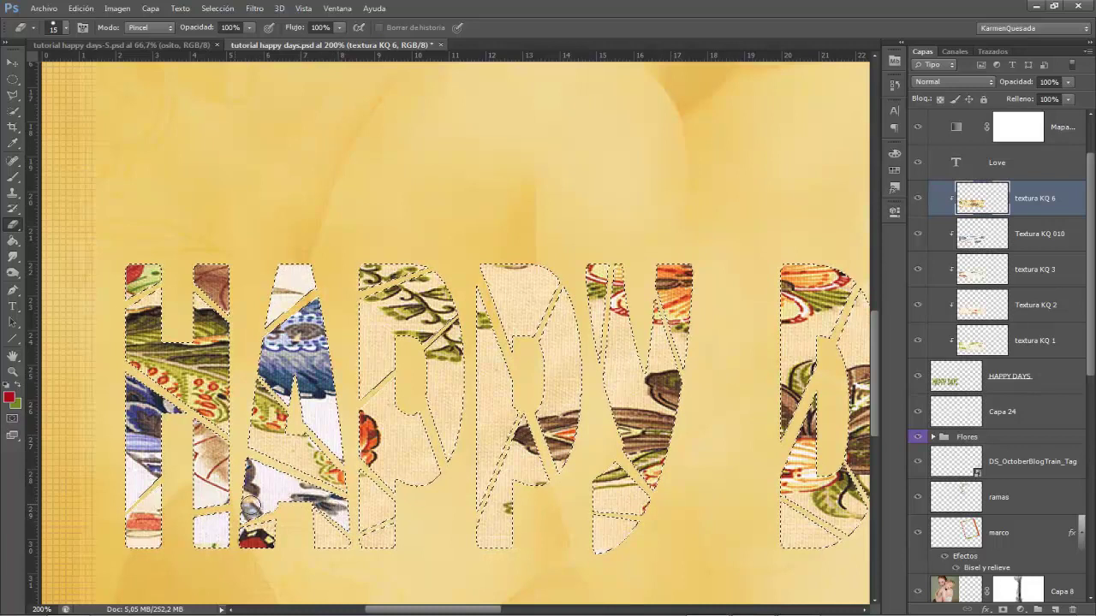
# Step: Erase the bottom and lower right of the A, then pan toward the rest of the word
pyautogui.moveTo(257, 505); pyautogui.dragTo(351, 520)
pyautogui.hotkey('alt', '[')
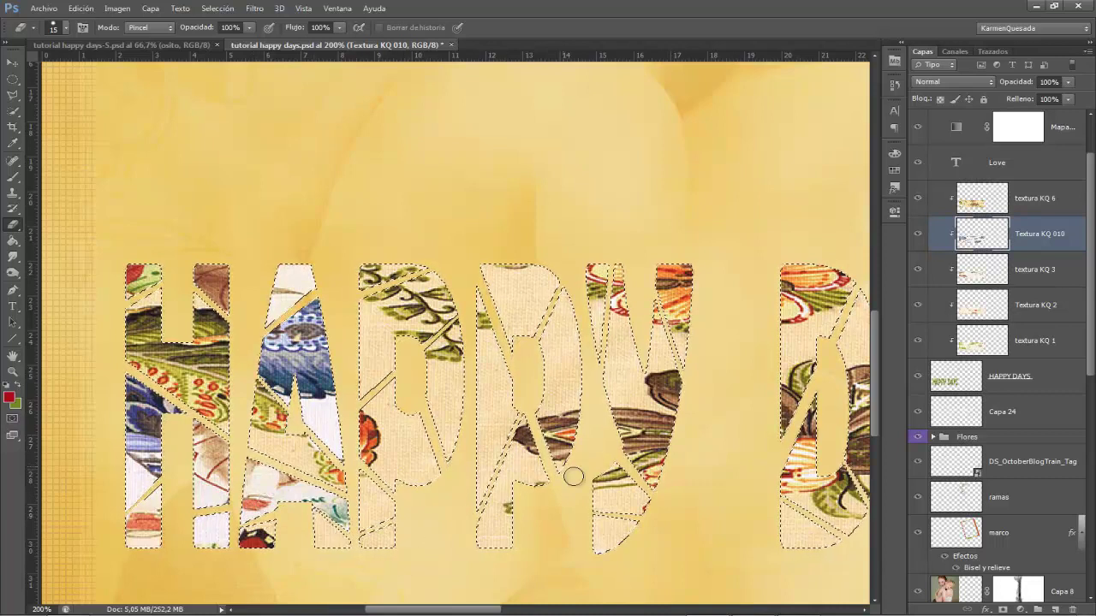
pyautogui.moveTo(312, 524); pyautogui.dragTo(342, 549)
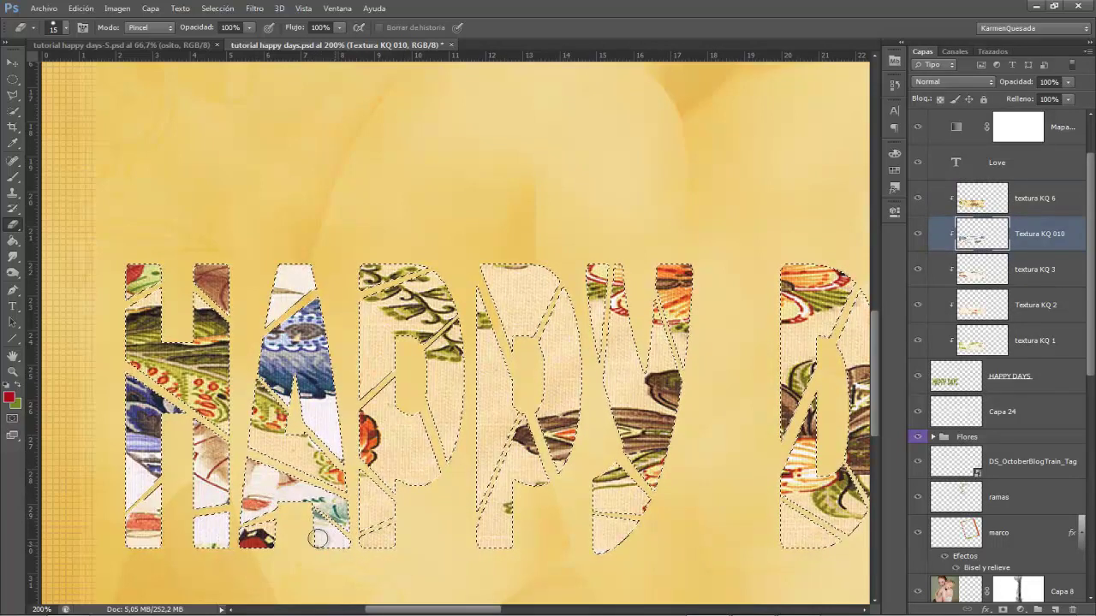
pyautogui.hotkey('alt', '[')
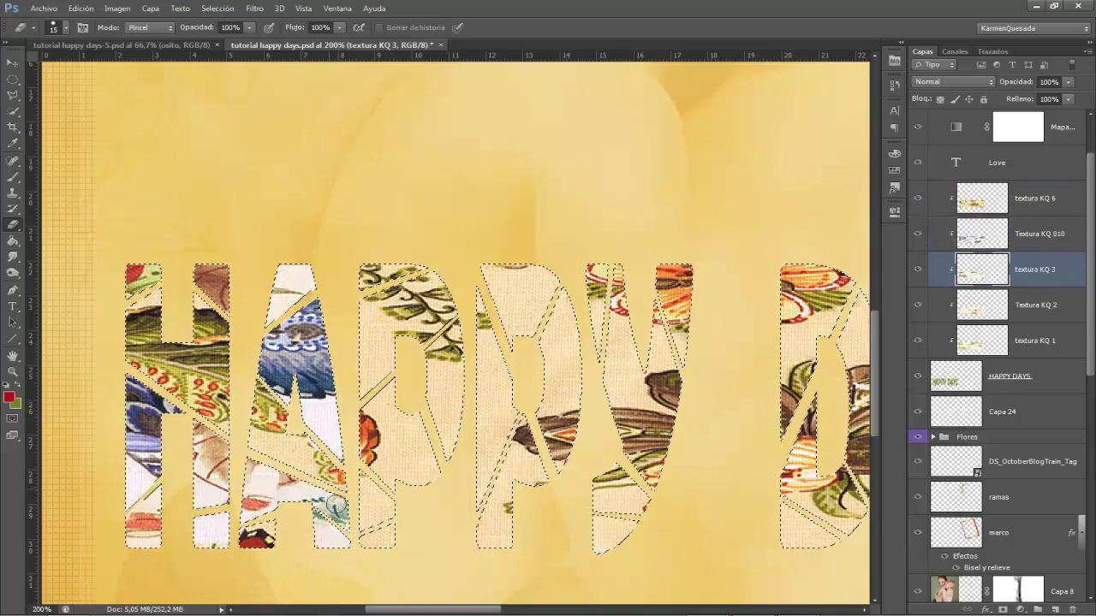
pyautogui.moveTo(534, 193)
pyautogui.mouseDown()
pyautogui.moveTo(476, 228)
pyautogui.moveTo(472, 196)
pyautogui.mouseUp()
pyautogui.click(1048, 206)
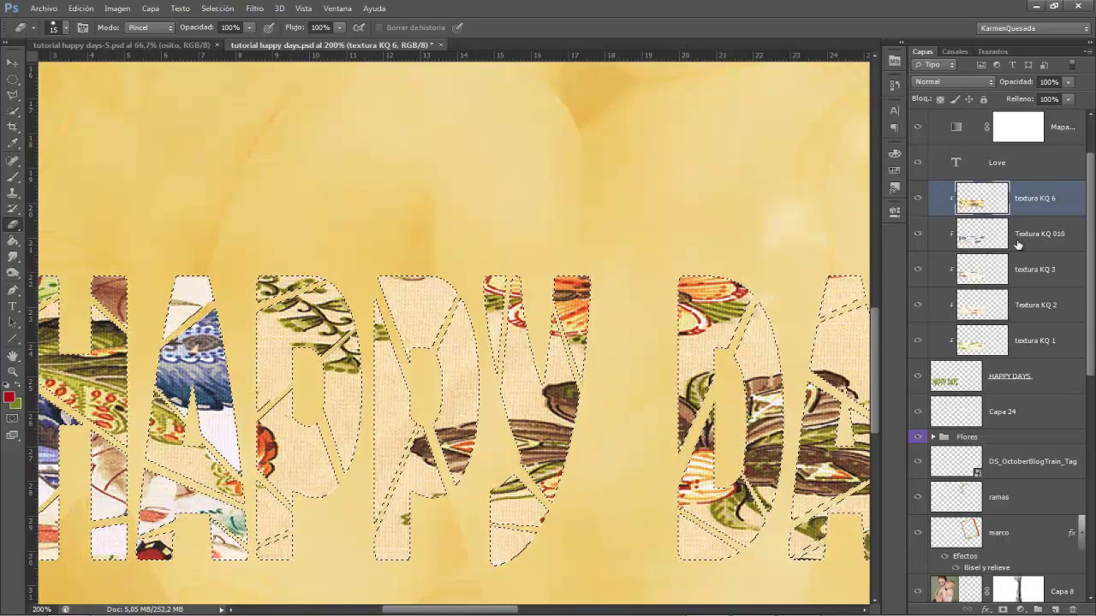
# Step: Erase the top and left stem of the first P on textura KQ 6
pyautogui.moveTo(317, 276); pyautogui.dragTo(317, 296)
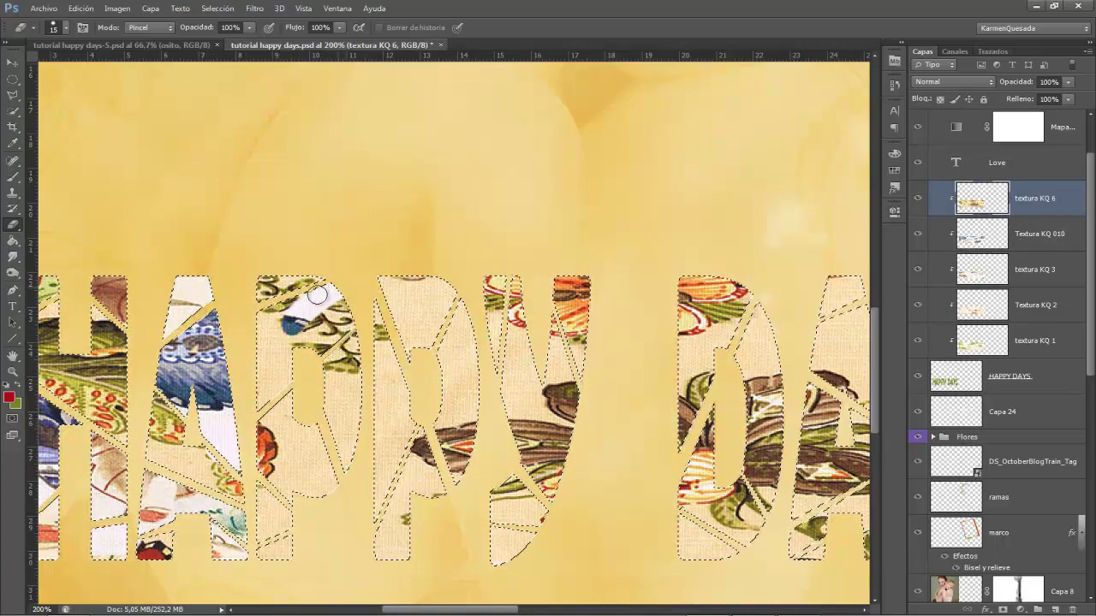
pyautogui.moveTo(258, 368); pyautogui.dragTo(266, 448)
pyautogui.moveTo(268, 533)
pyautogui.mouseDown()
pyautogui.moveTo(292, 375)
pyautogui.moveTo(306, 475)
pyautogui.moveTo(323, 479)
pyautogui.moveTo(339, 355)
pyautogui.moveTo(351, 429)
pyautogui.moveTo(298, 564)
pyautogui.mouseUp()
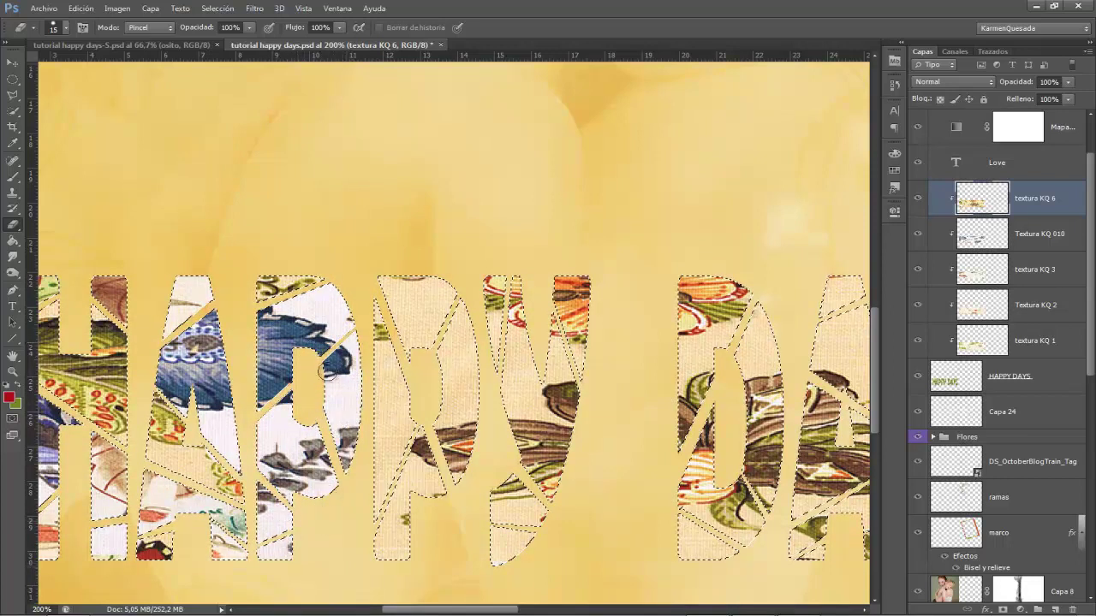
# Step: Erase the P's upper right on Textura KQ 010, then cycle through the lower texture layers
pyautogui.click(1035, 243)
pyautogui.moveTo(342, 293); pyautogui.dragTo(279, 322)
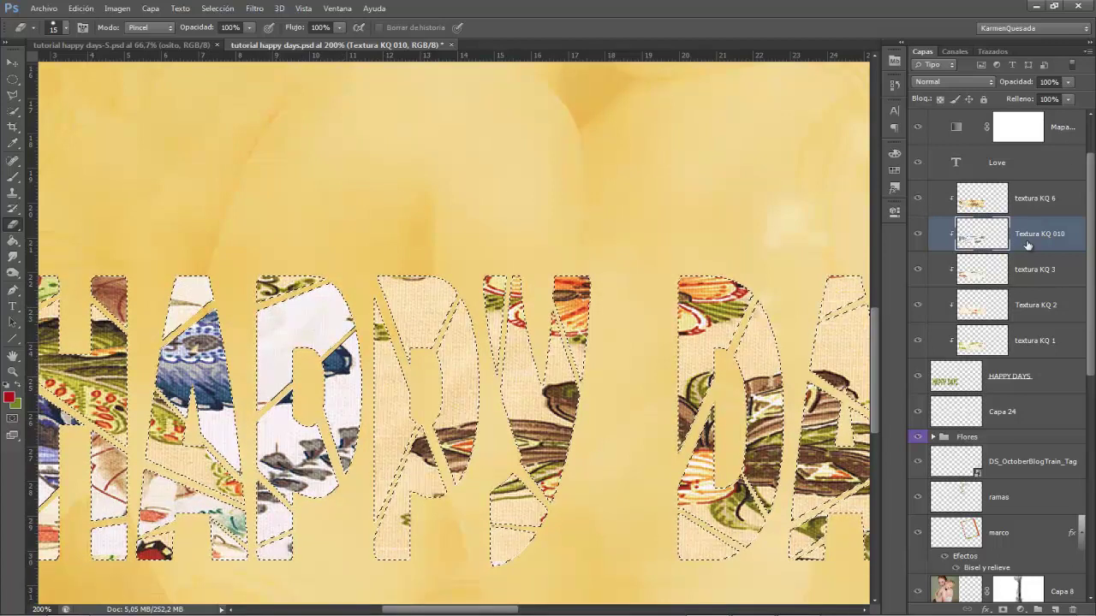
pyautogui.click(1027, 272)
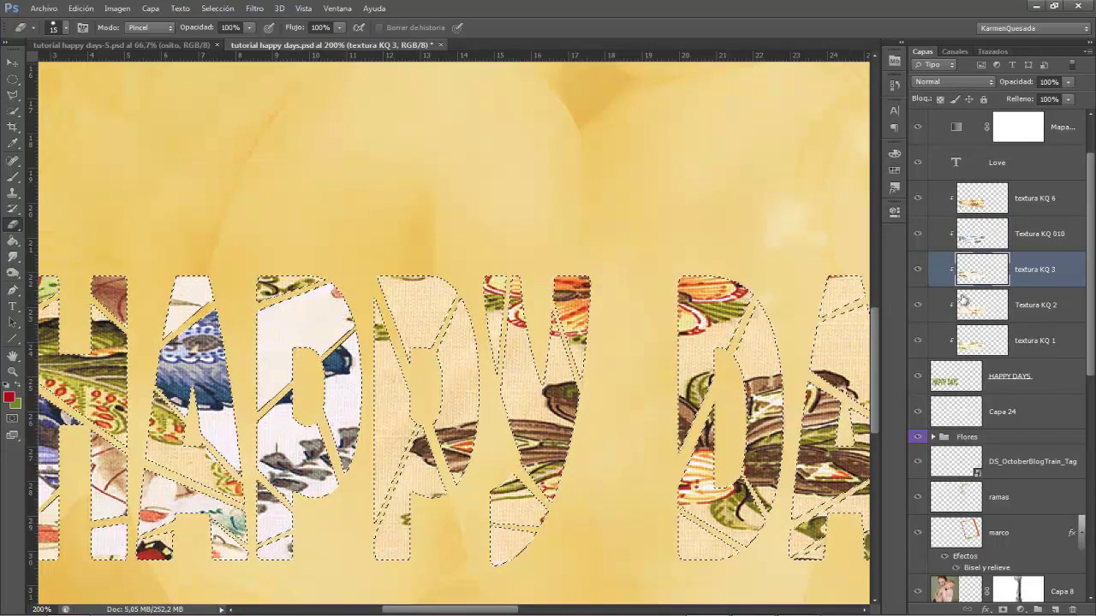
pyautogui.click(1011, 305)
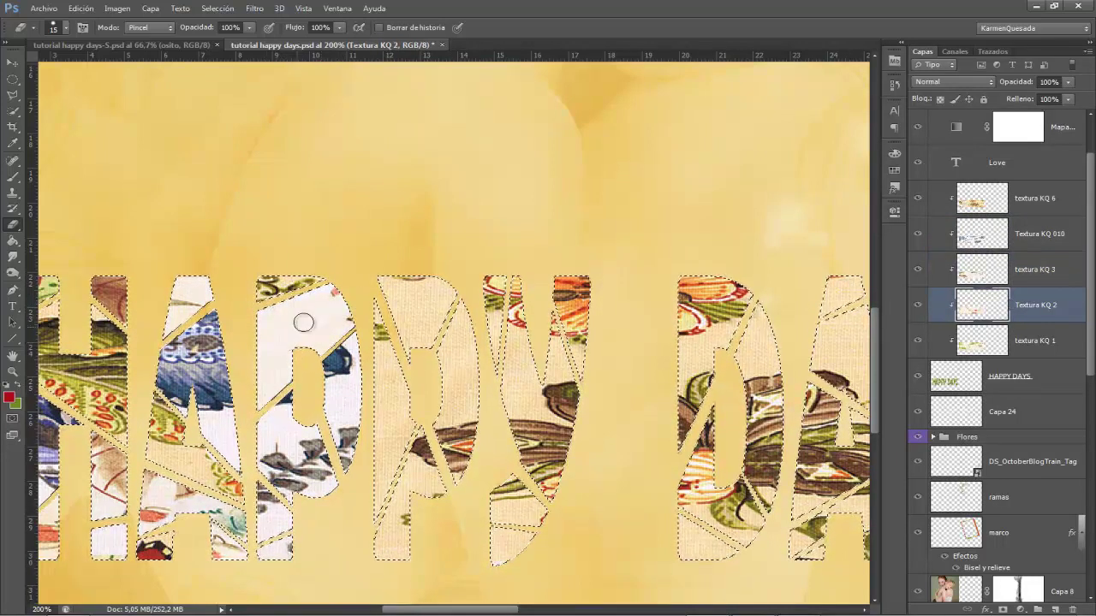
pyautogui.click(1028, 233)
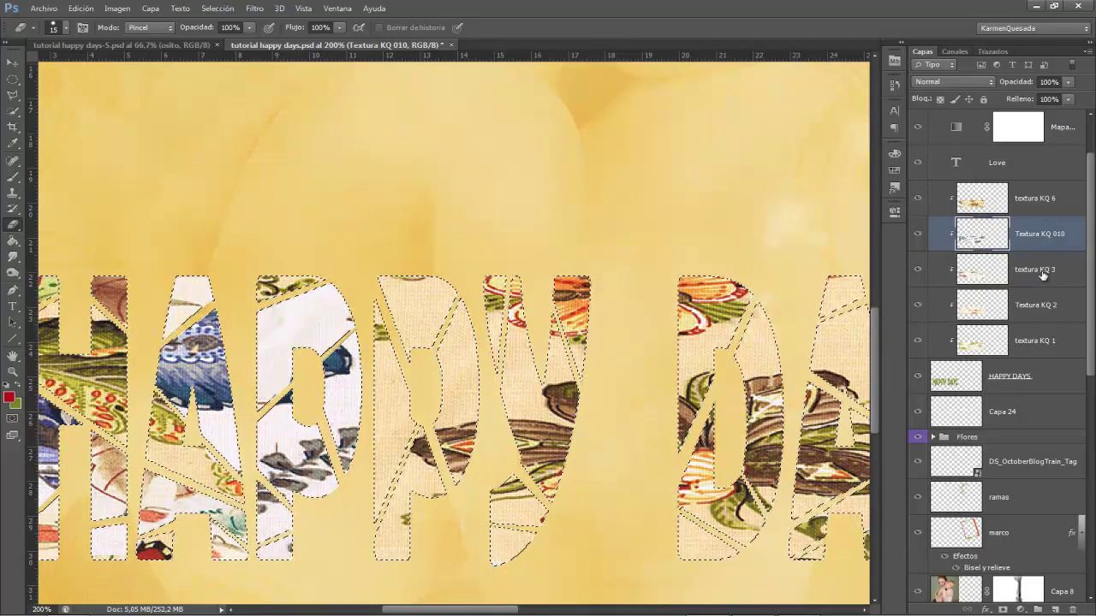
pyautogui.hotkey('alt', '[')
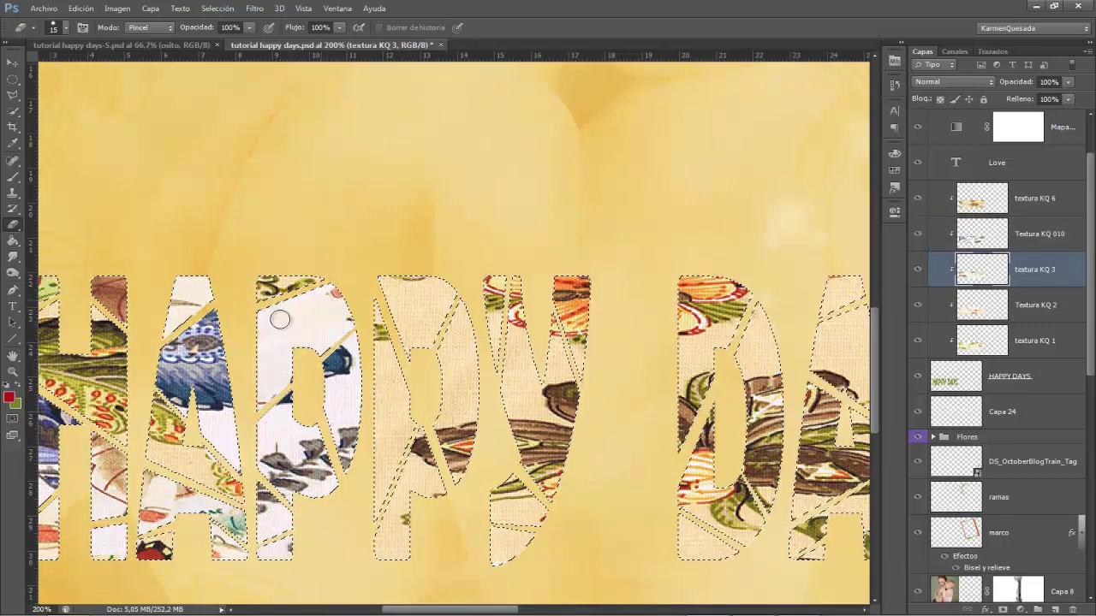
# Step: Erase texture at the top and along the lower curve of the S
pyautogui.scroll(-1, 384, 364)
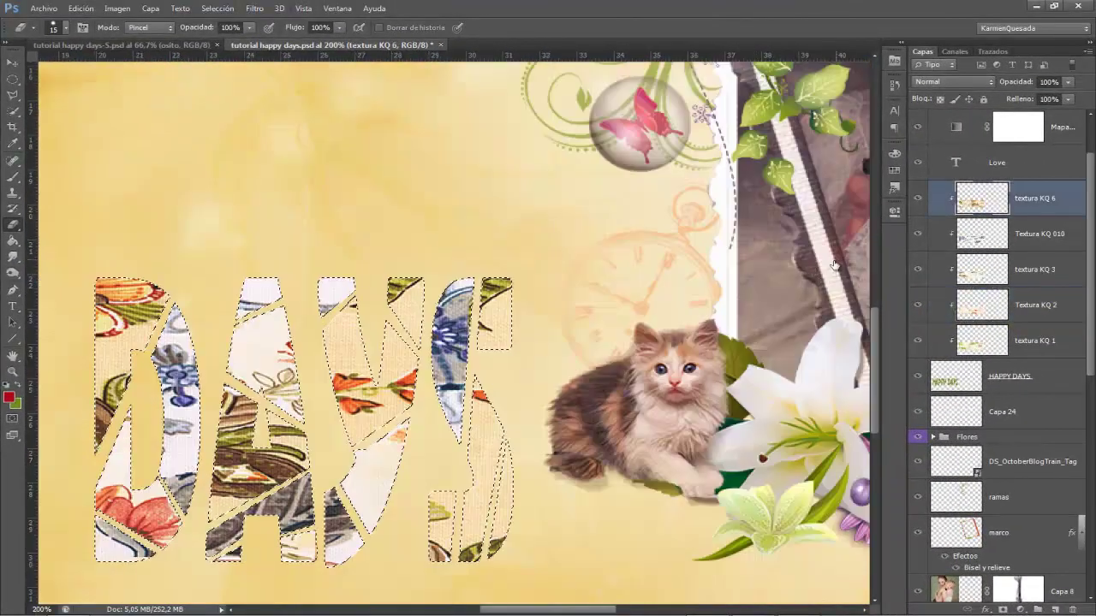
pyautogui.moveTo(454, 281); pyautogui.dragTo(457, 298)
pyautogui.moveTo(444, 425); pyautogui.dragTo(473, 512)
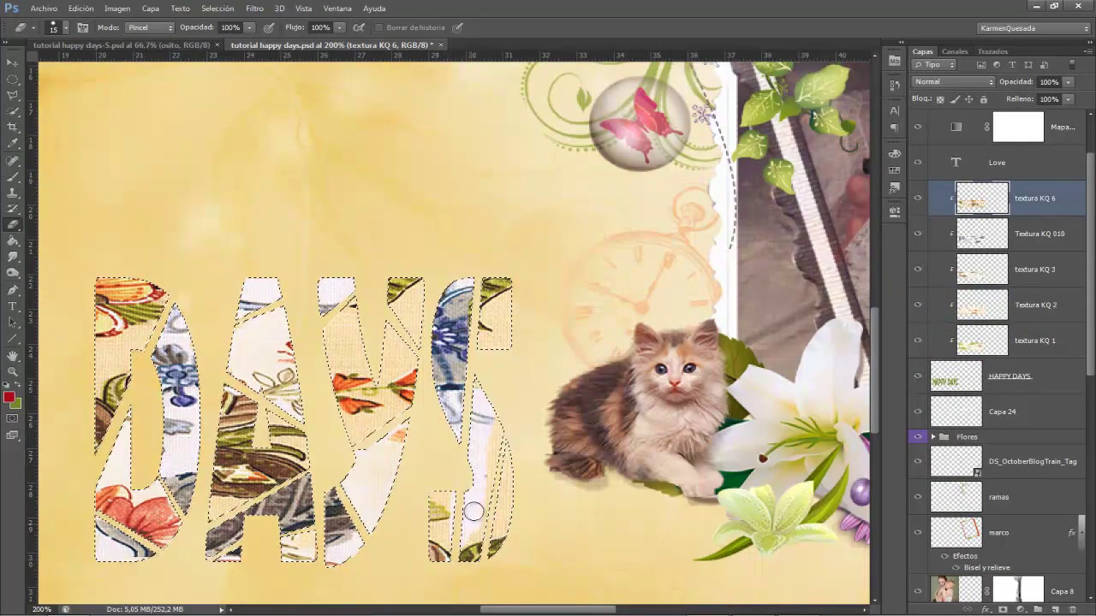
pyautogui.moveTo(486, 555); pyautogui.dragTo(499, 510)
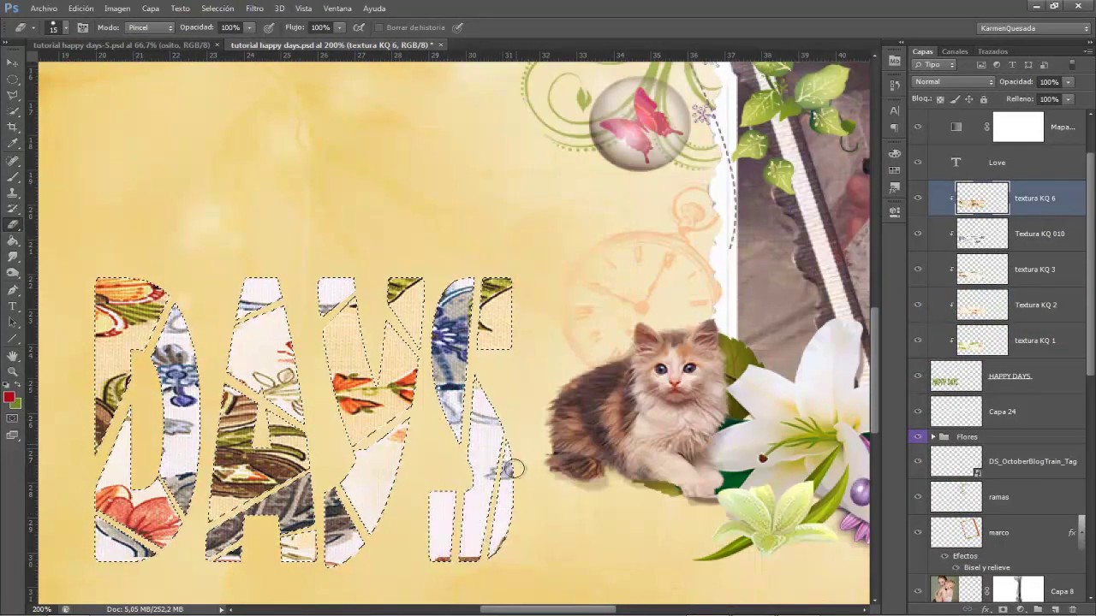
# Step: Erase along the bottom of the S on Textura KQ 010, then undo that stroke
pyautogui.click(1034, 235)
pyautogui.moveTo(481, 414); pyautogui.dragTo(475, 524)
pyautogui.hotkey('ctrl', 'z')
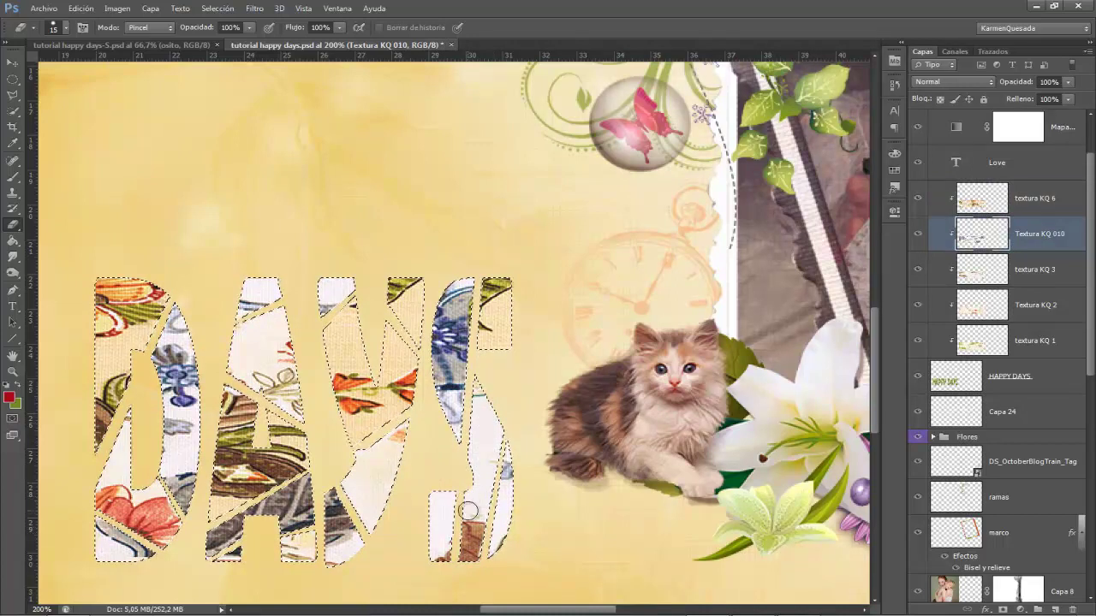
pyautogui.click(1042, 283)
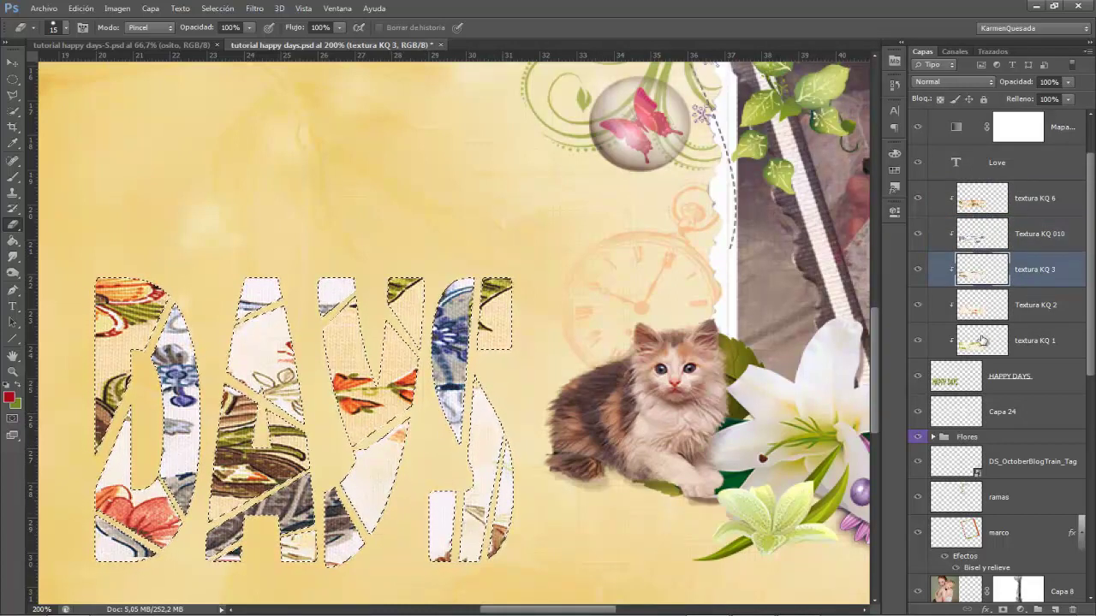
# Step: Deselect the letters and zoom out to view the whole collage
pyautogui.hotkey('ctrl', '-')
pyautogui.hotkey('ctrl', '-')
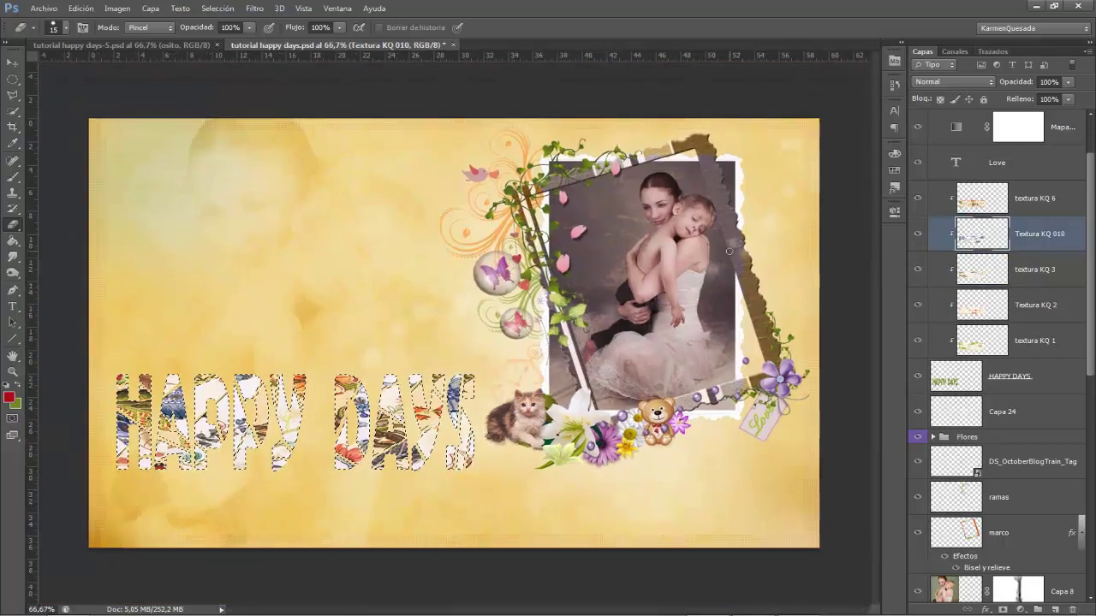
pyautogui.hotkey('ctrl', 'd')
pyautogui.scroll(1, 728, 244)
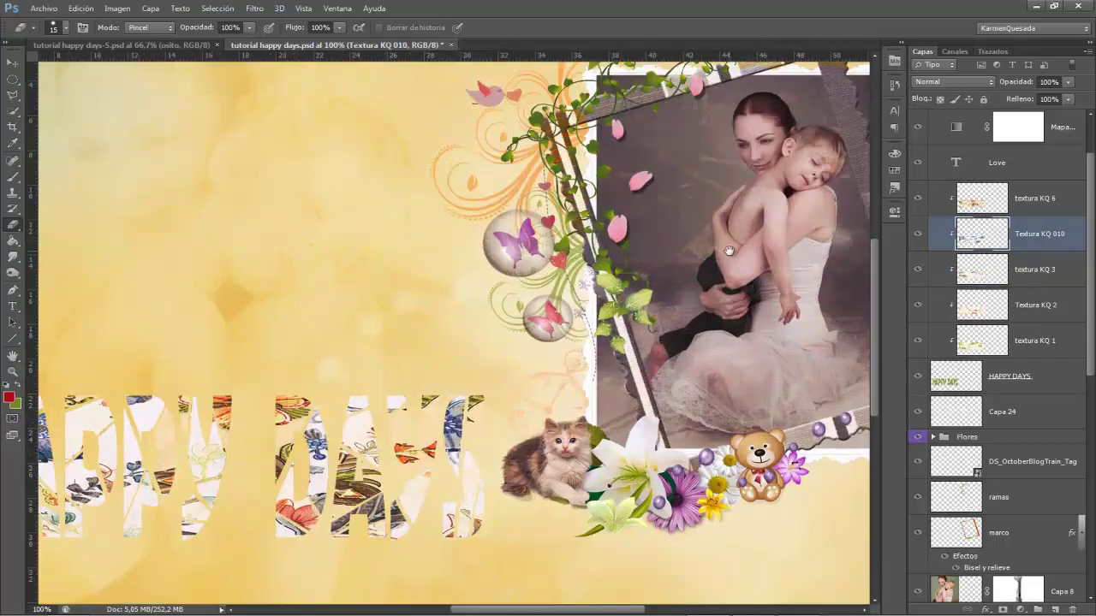
pyautogui.scroll(1, 386, 225)
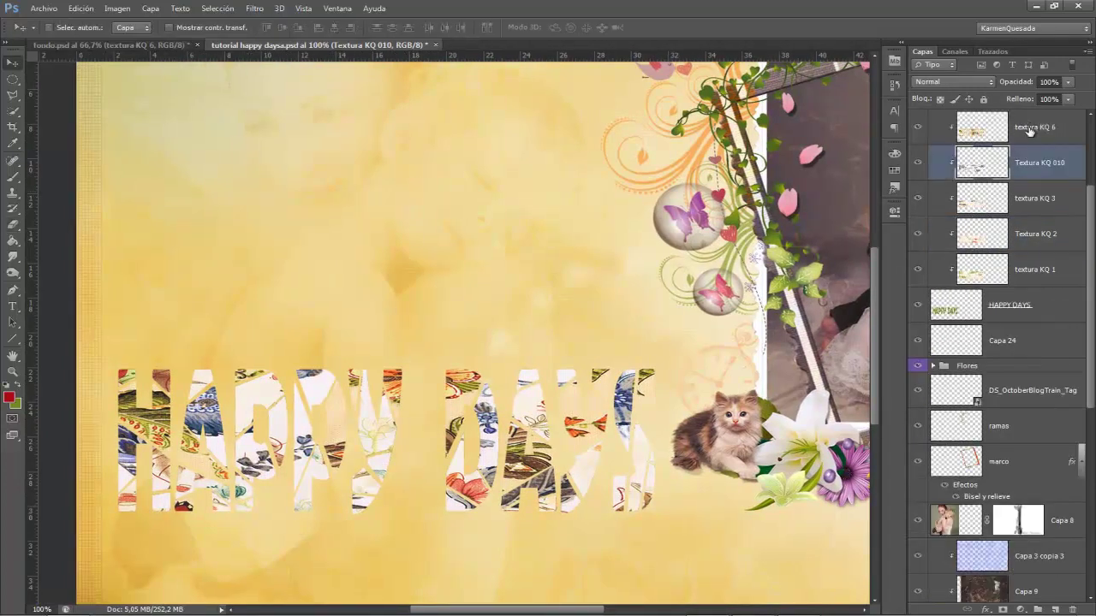
# Step: Convert the five texture layers into one smart object
pyautogui.click(1032, 129)
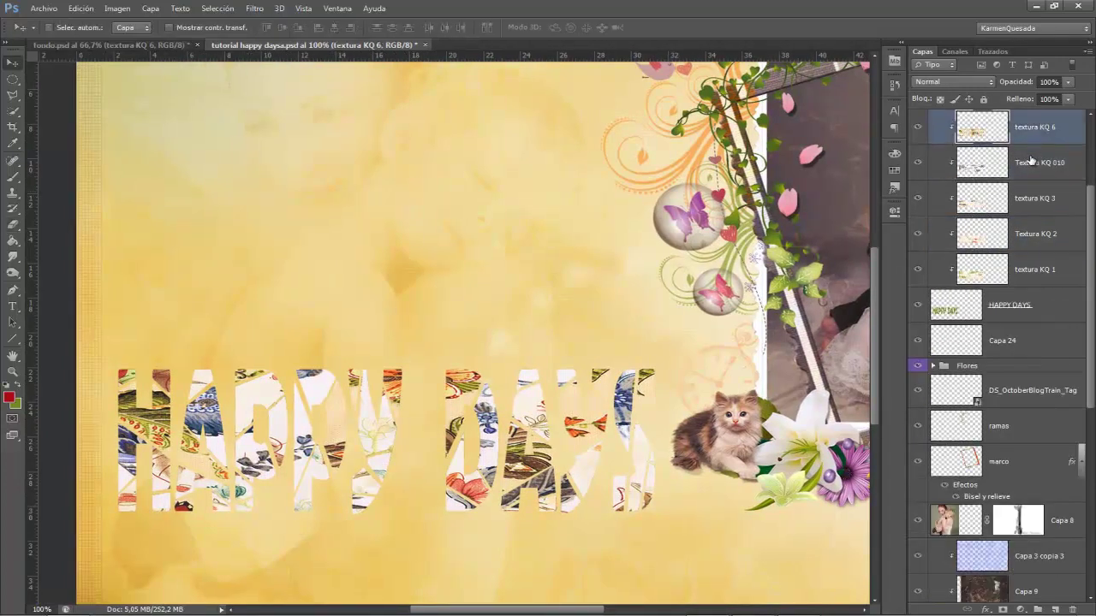
pyautogui.keyDown('shift'); pyautogui.click(1034, 270); pyautogui.keyUp('shift')
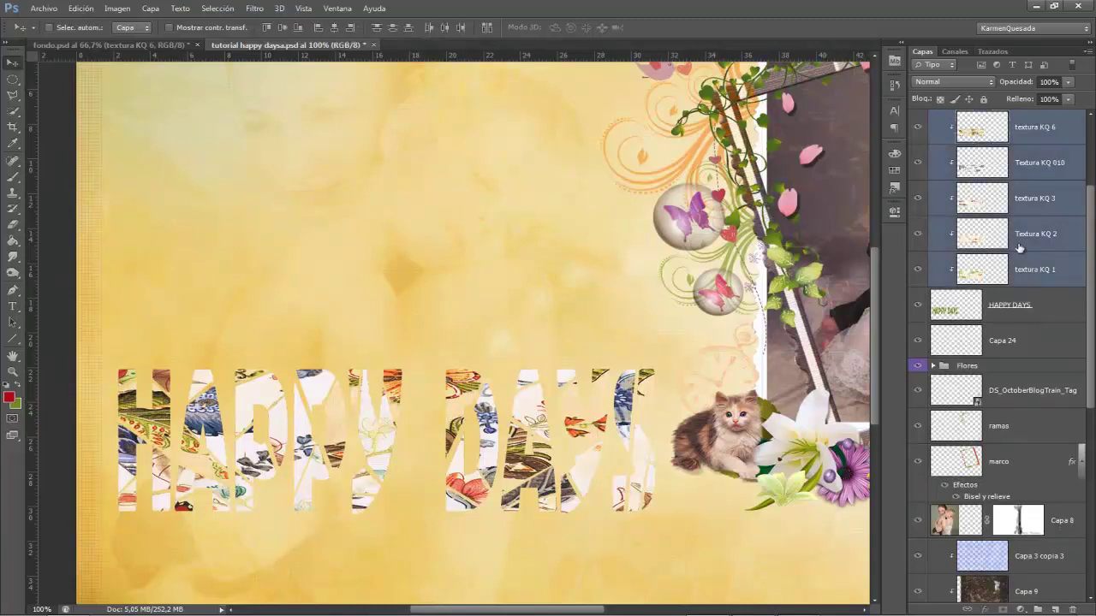
pyautogui.rightClick(1028, 200)
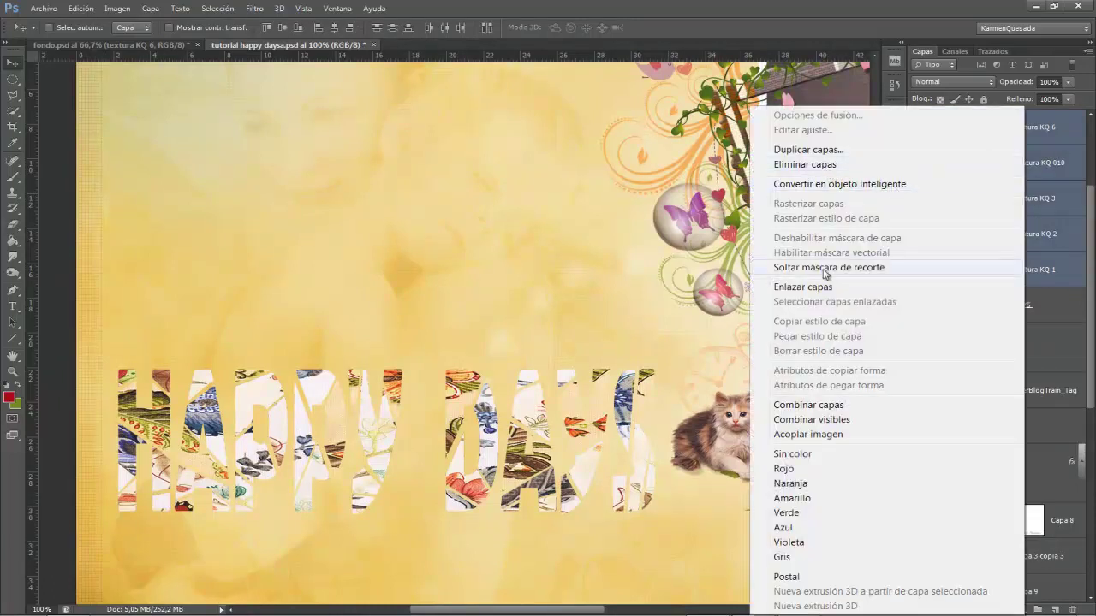
pyautogui.click(817, 184)
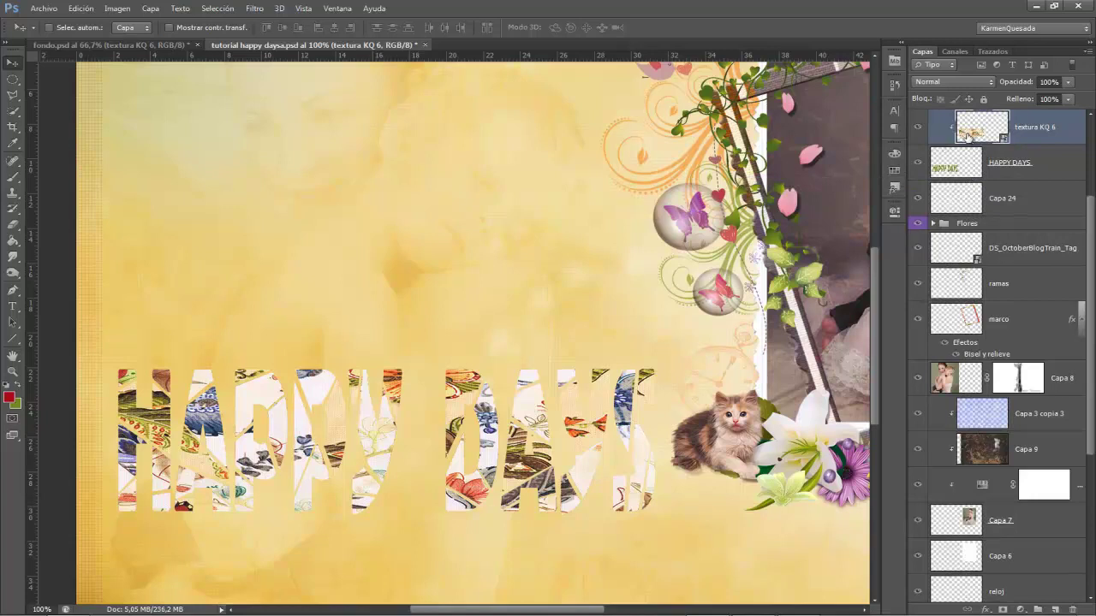
# Step: Duplicate the HAPPY DAYS layer as HAPPY DAYS copia
pyautogui.click(1010, 167)
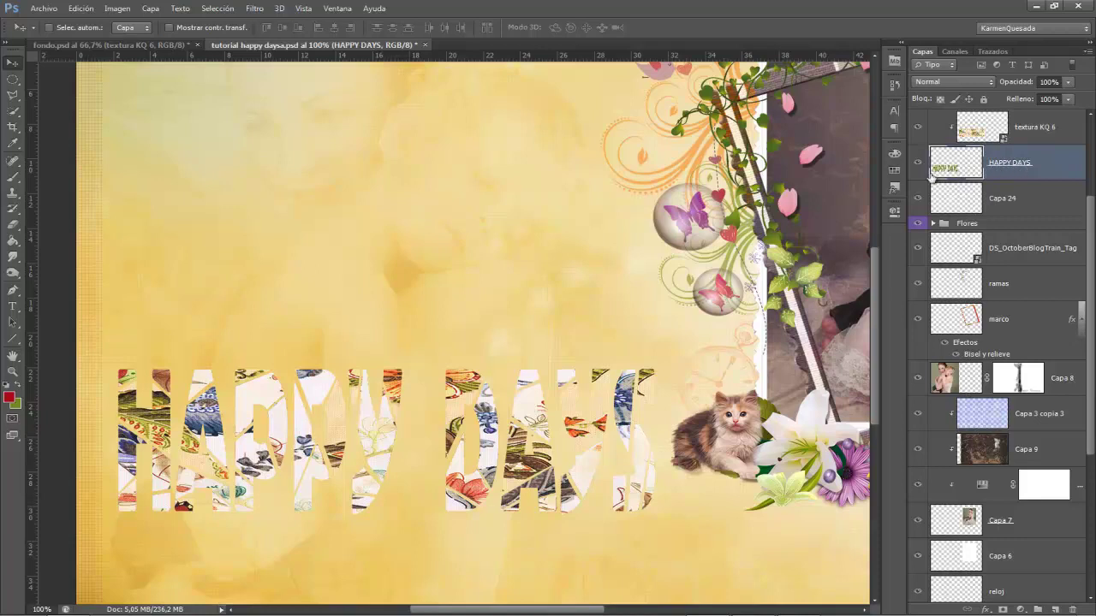
pyautogui.rightClick(1047, 172)
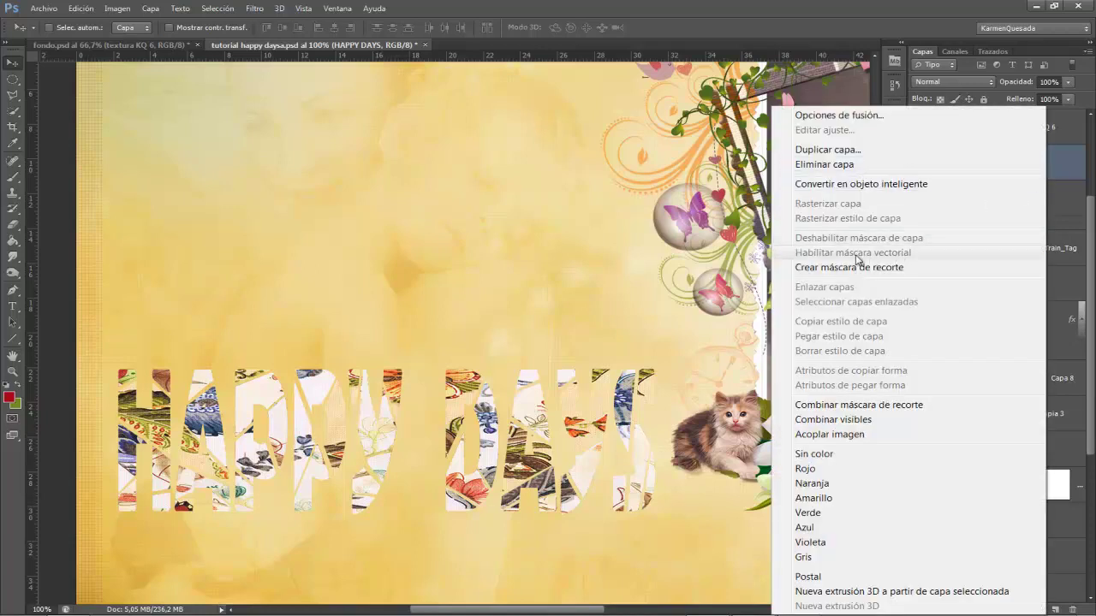
pyautogui.click(825, 150)
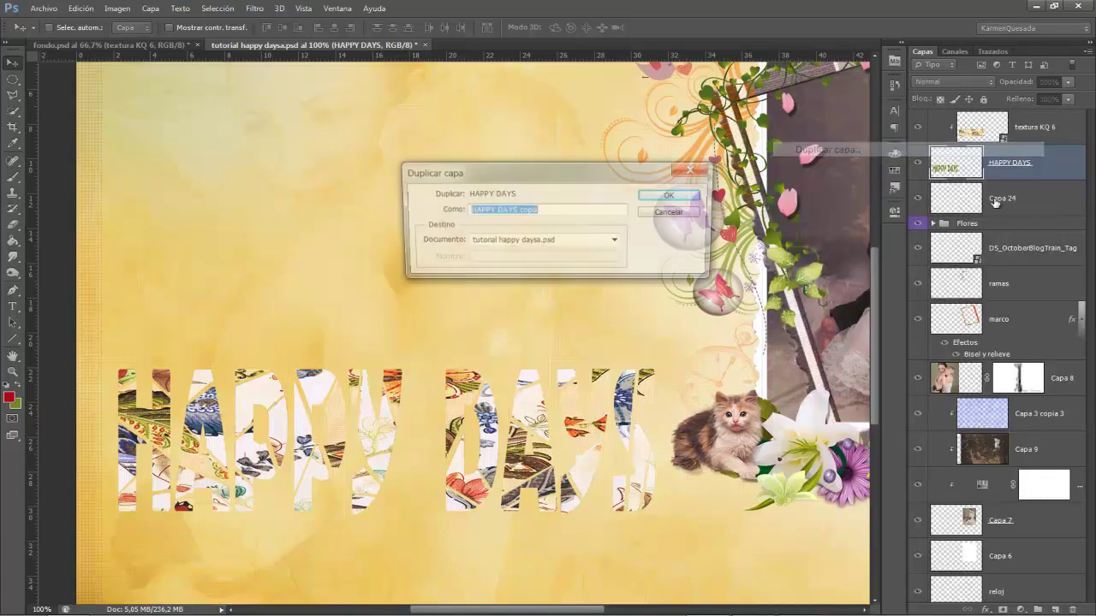
pyautogui.click(659, 196)
# Step: Clip textura KQ 6 into the HAPPY DAYS copy and merge them with Ctrl+E
pyautogui.click(1008, 137)
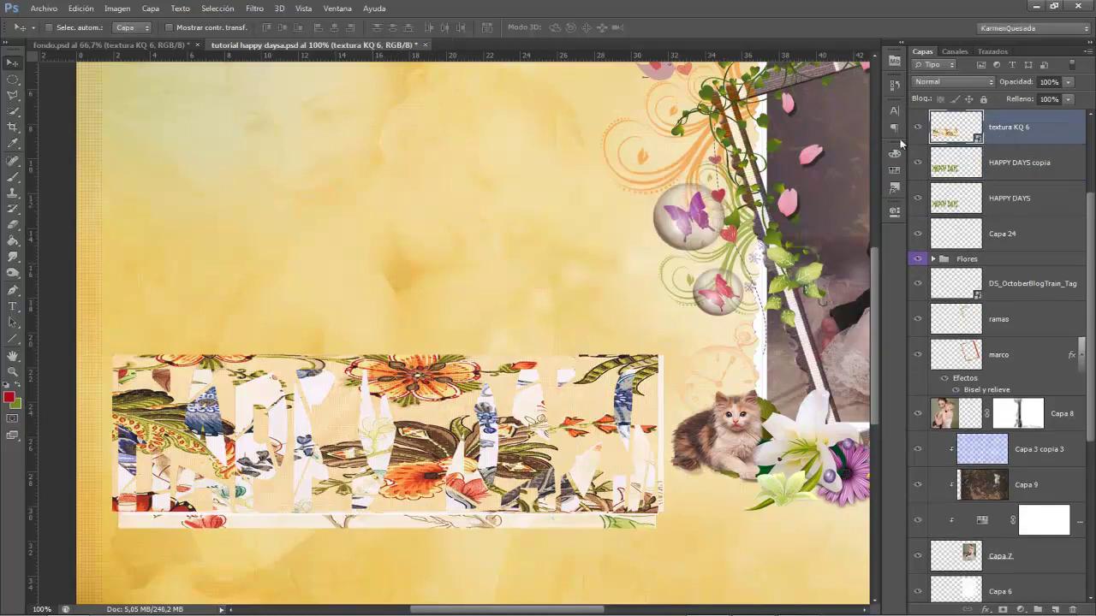
pyautogui.rightClick(1015, 130)
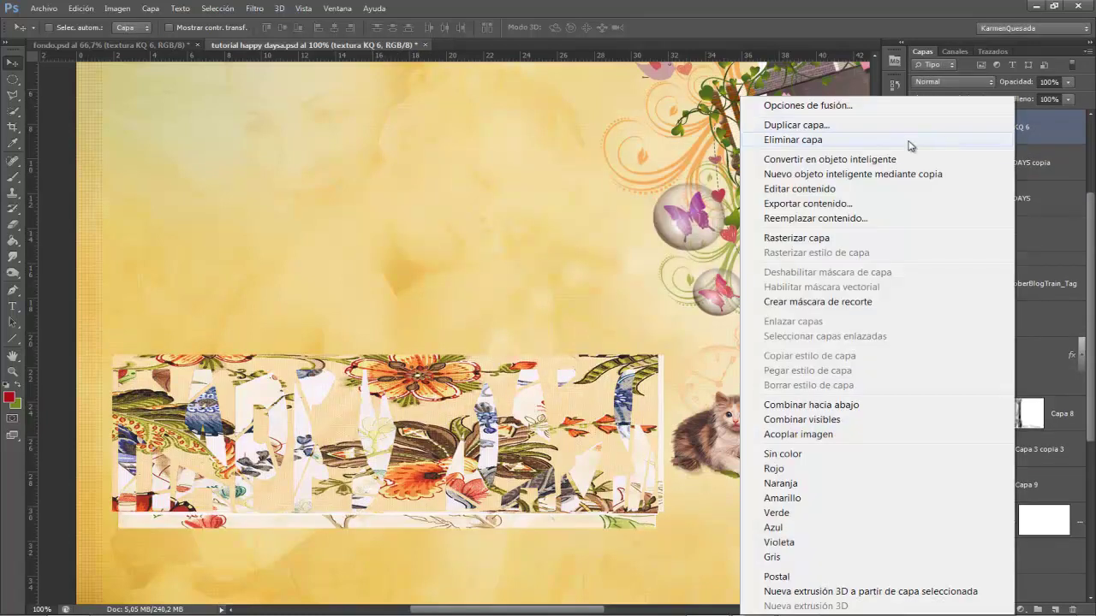
pyautogui.click(771, 302)
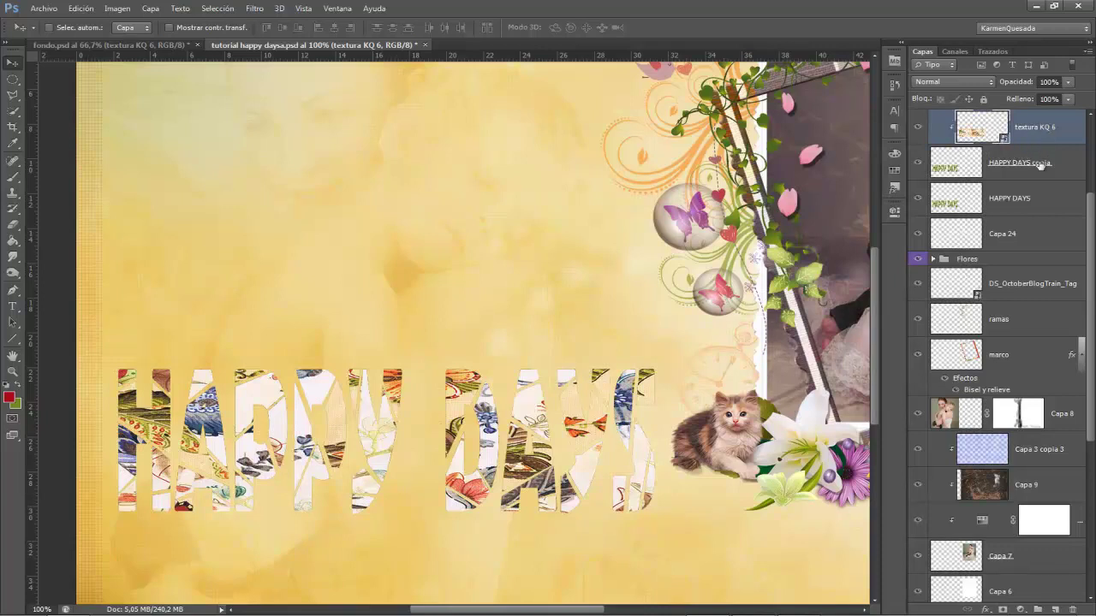
pyautogui.keyDown('shift'); pyautogui.click(1013, 171); pyautogui.keyUp('shift')
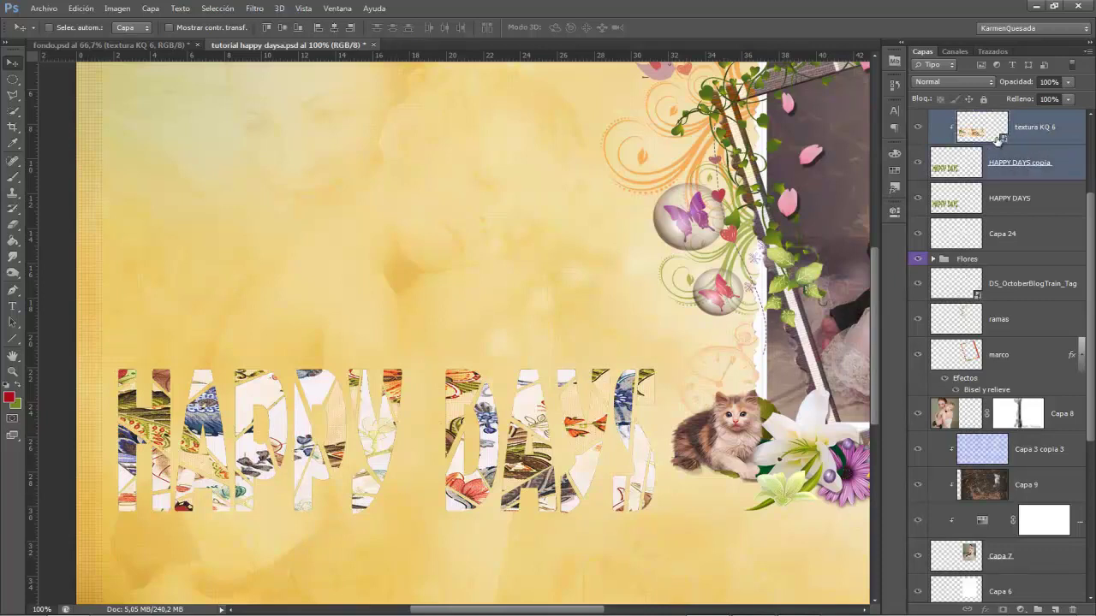
pyautogui.hotkey('ctrl', 'e')
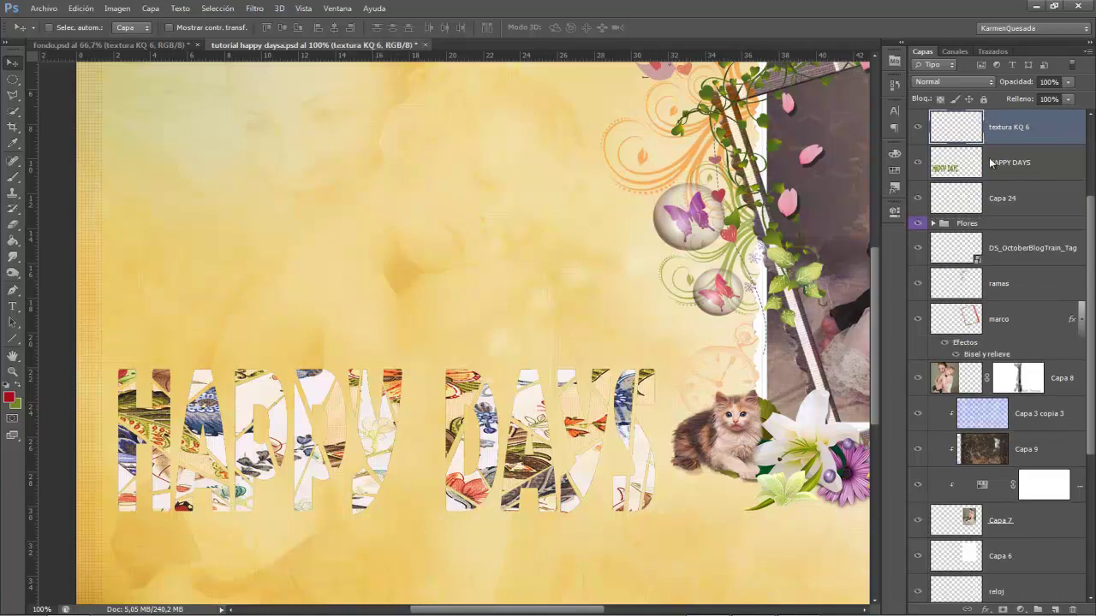
pyautogui.click(918, 126)
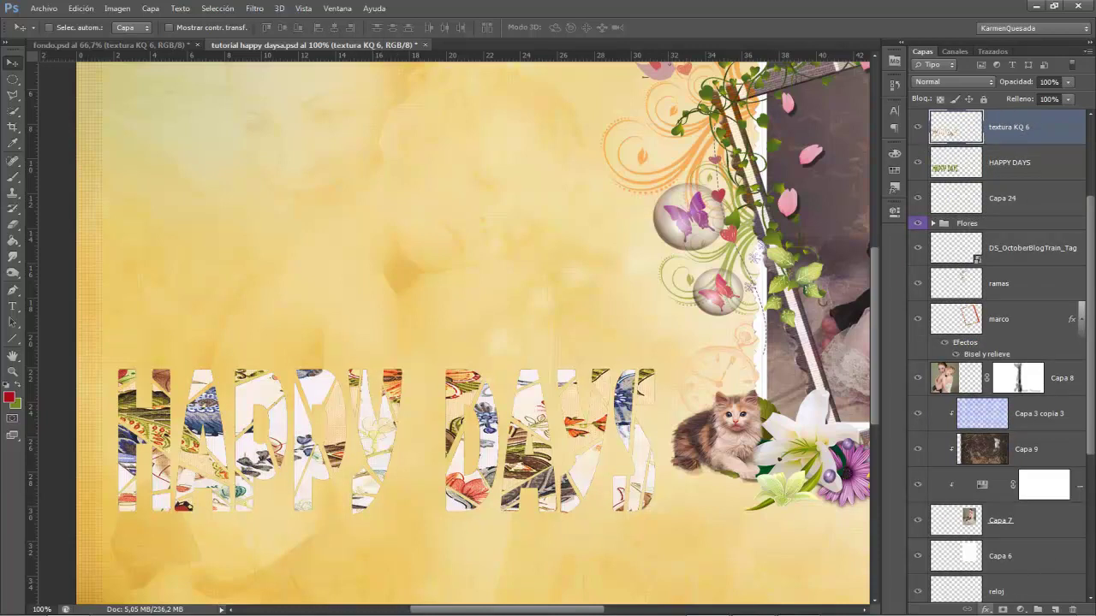
# Step: Add a Bevel and Emboss with technique Cincel blando and softness 7
pyautogui.click(986, 609)
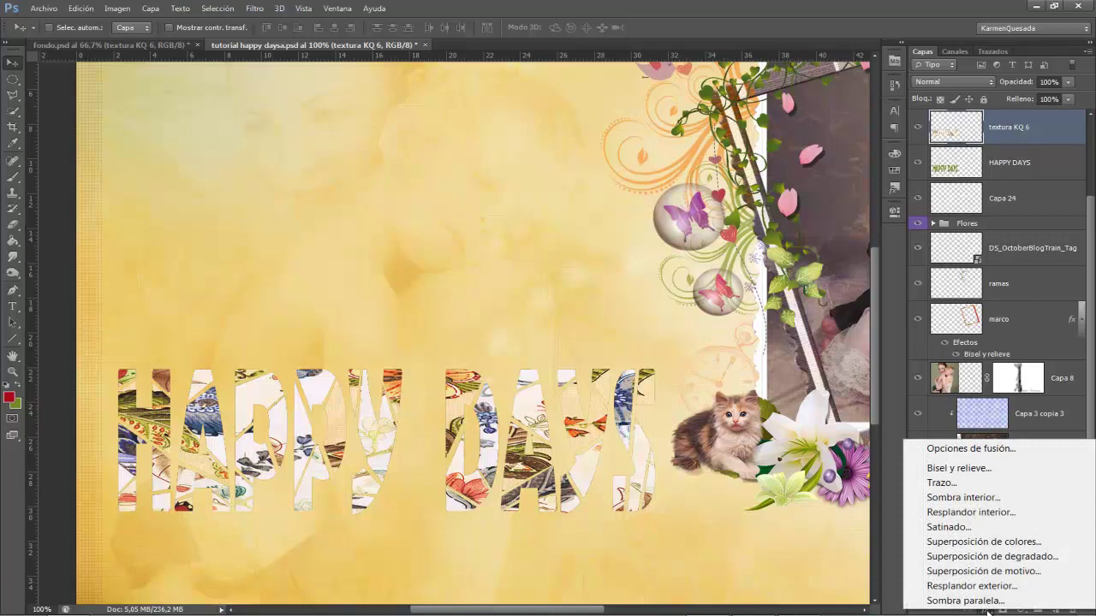
pyautogui.click(966, 475)
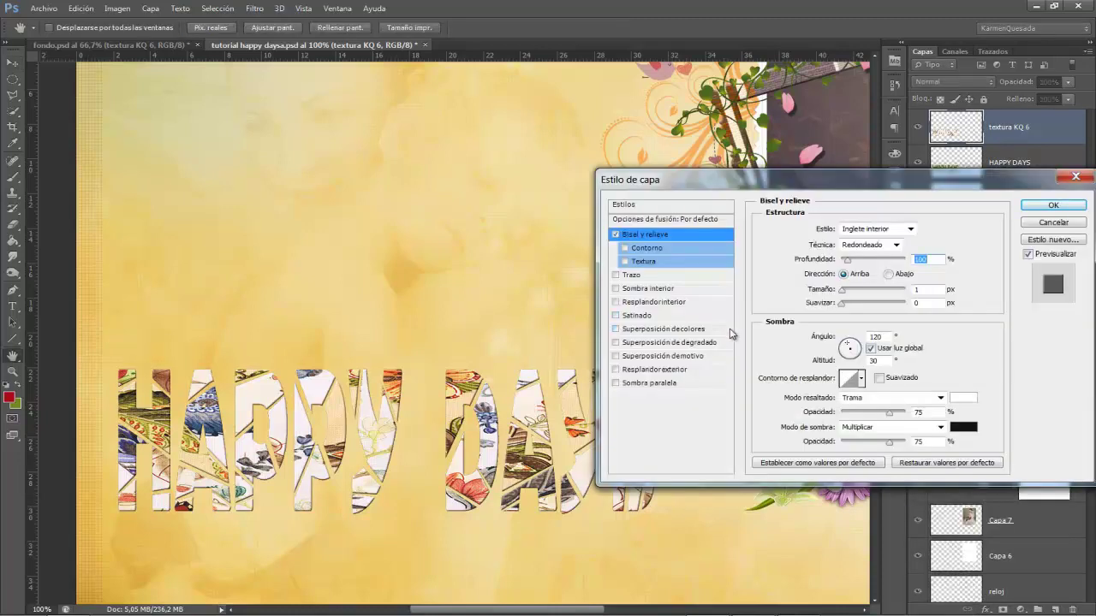
pyautogui.click(881, 246)
pyautogui.click(878, 283)
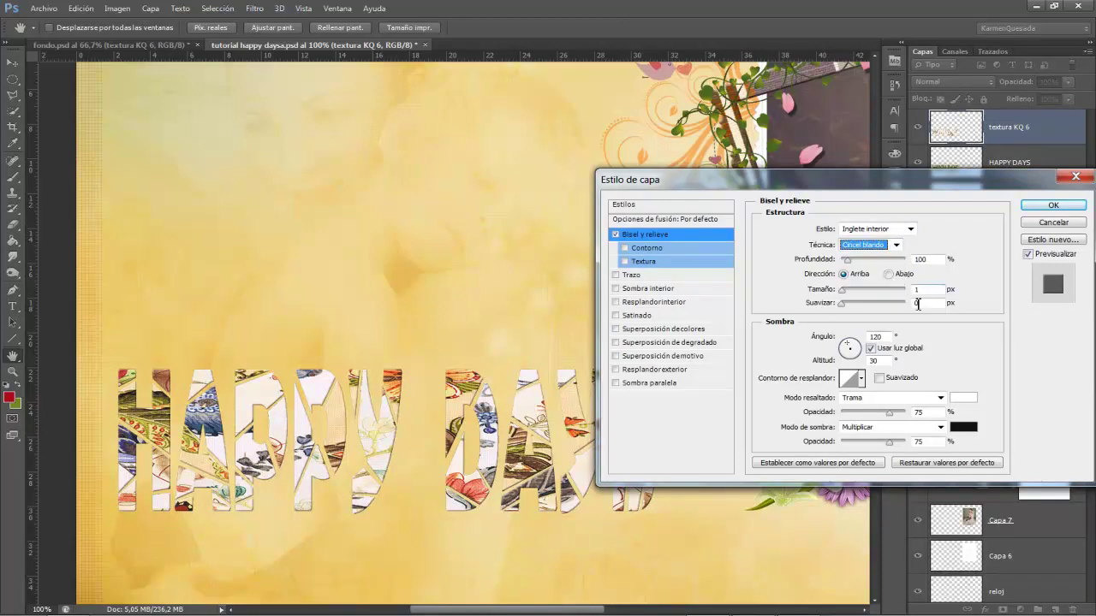
pyautogui.doubleClick(922, 304)
pyautogui.write('7')
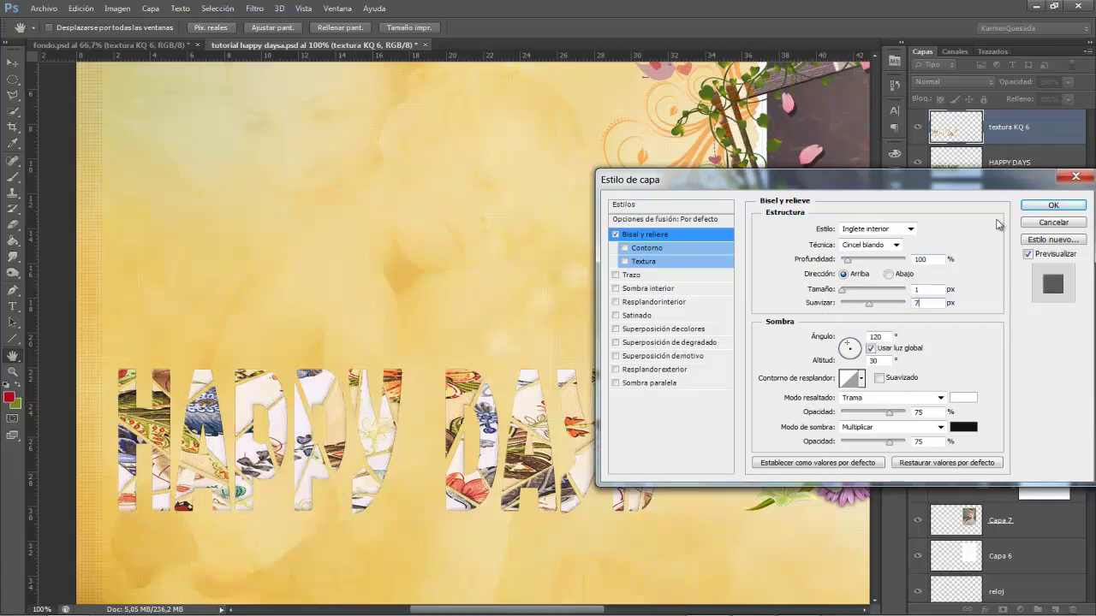
pyautogui.click(1053, 207)
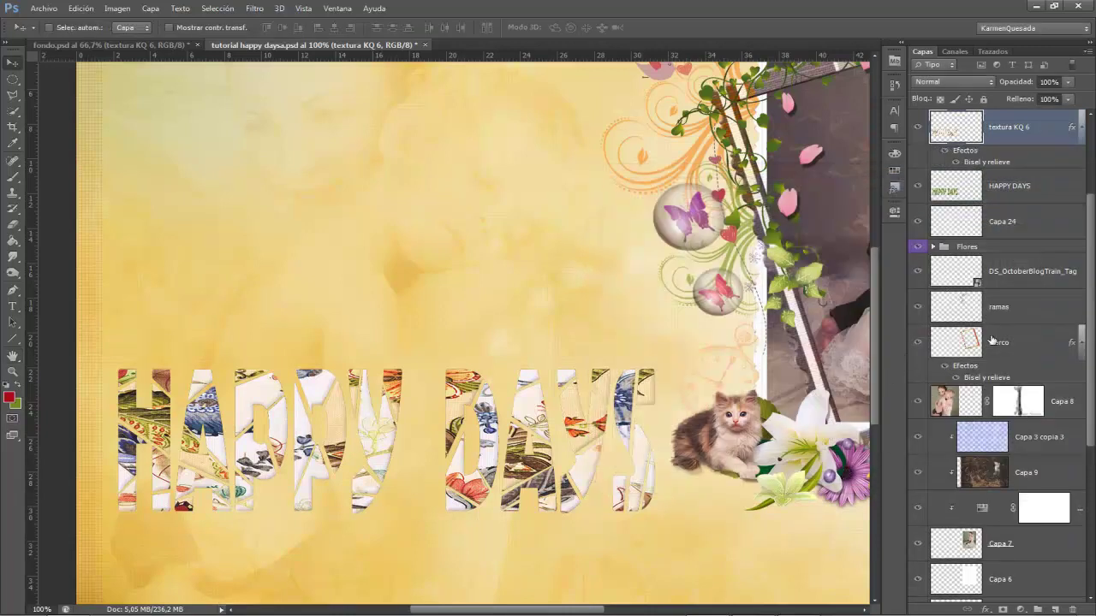
# Step: Hide and re-show the texture to compare the plain HAPPY DAYS letters
pyautogui.click(1010, 188)
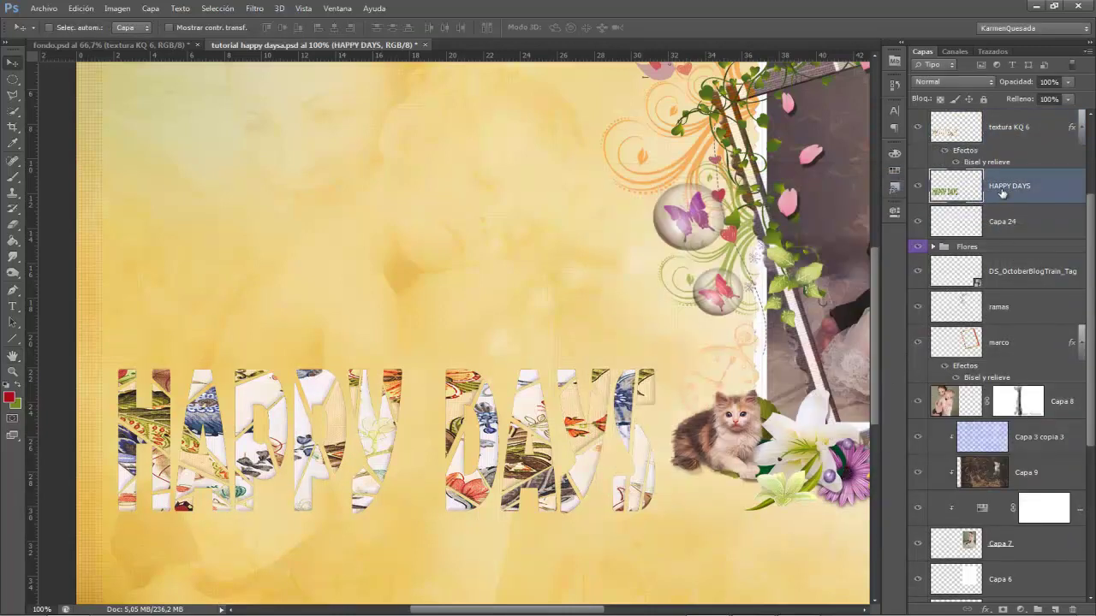
pyautogui.click(918, 127)
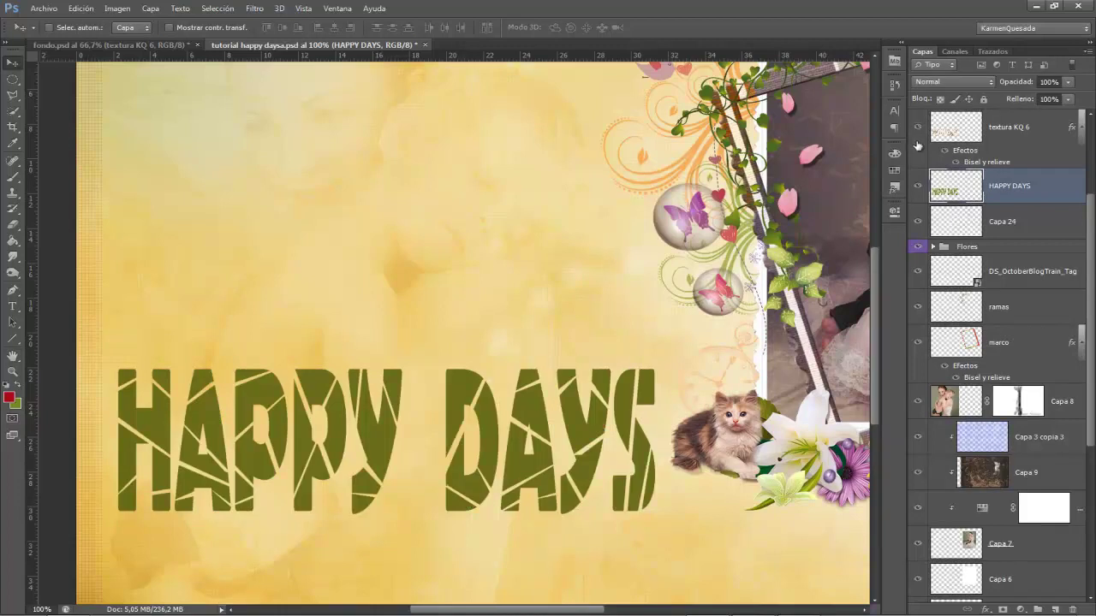
pyautogui.click(918, 127)
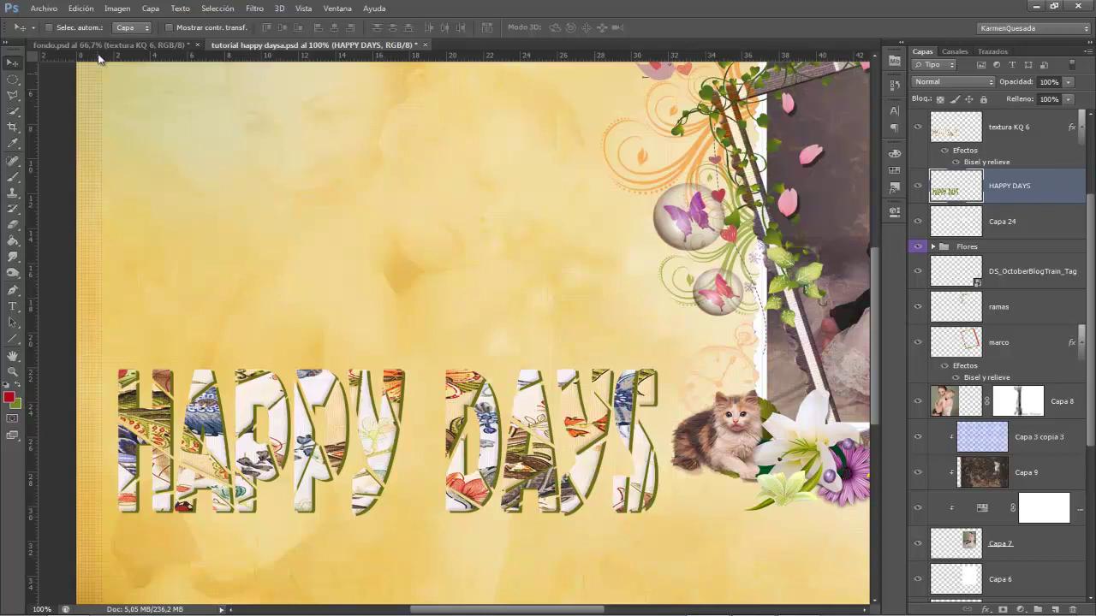
# Step: Place madera.jpg and resize it to the letters' height
pyautogui.click(44, 8)
pyautogui.click(86, 259)
pyautogui.click(822, 281)
pyautogui.scroll(-2, 827, 305)
pyautogui.scroll(-4, 770, 312)
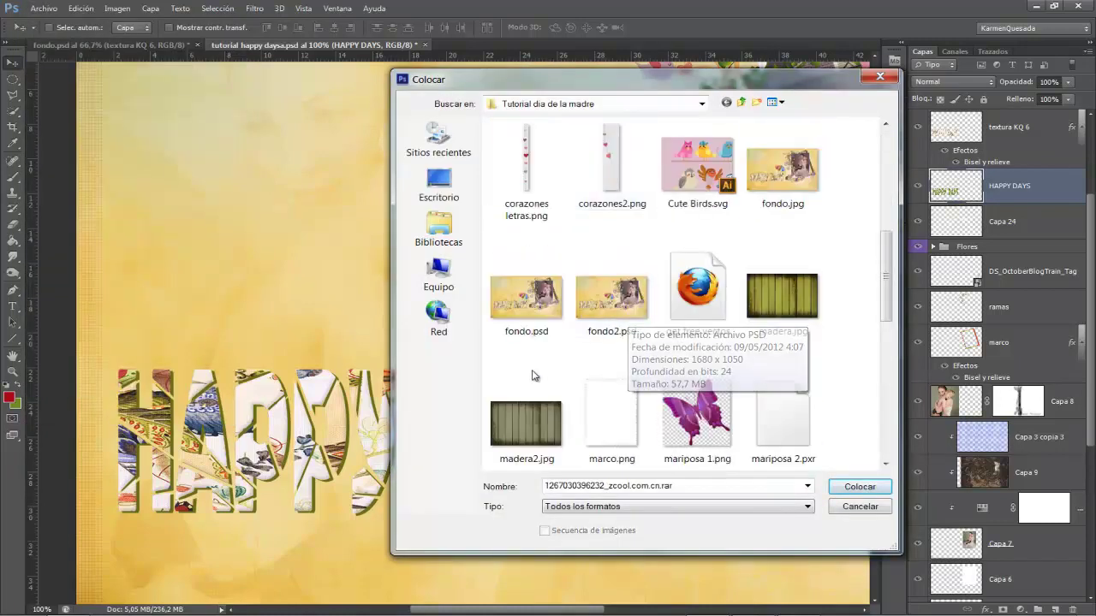
pyautogui.click(764, 317)
pyautogui.click(859, 486)
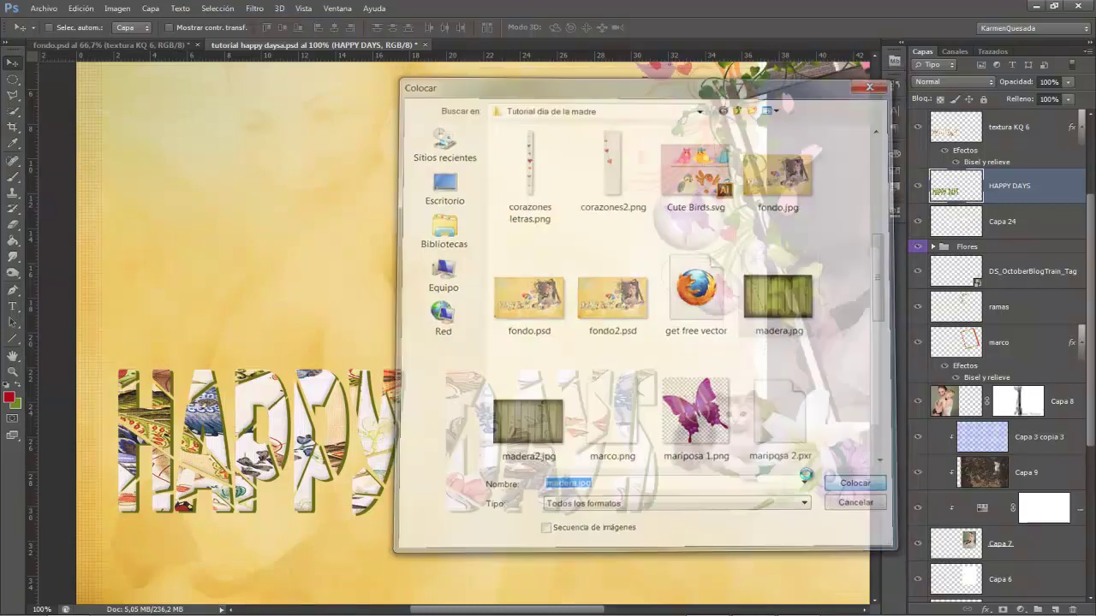
pyautogui.moveTo(383, 200); pyautogui.dragTo(392, 370)
pyautogui.moveTo(385, 548); pyautogui.dragTo(391, 522)
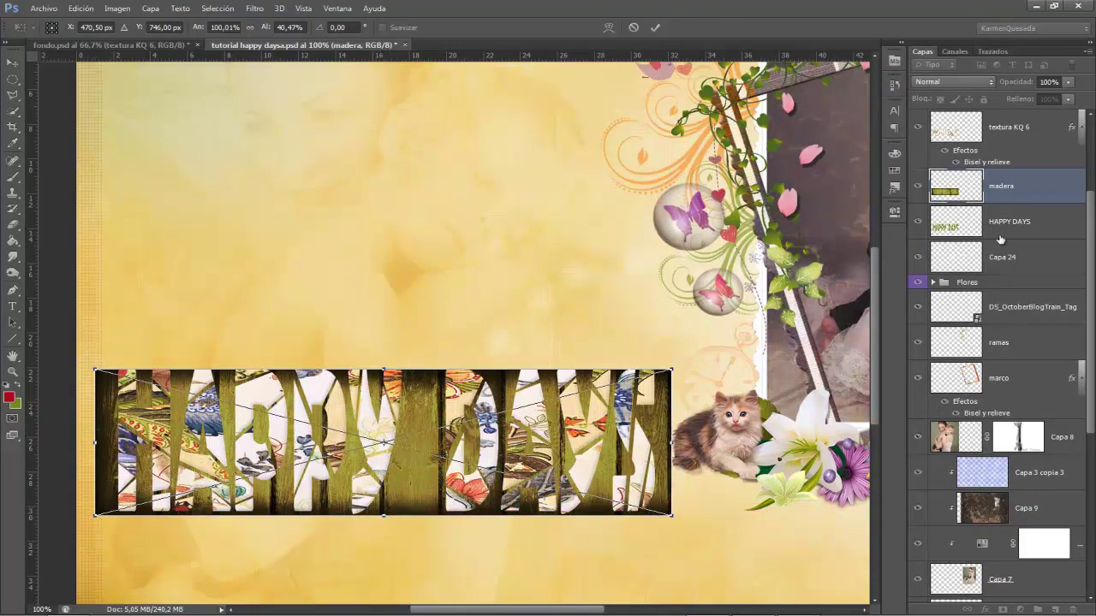
pyautogui.click(655, 28)
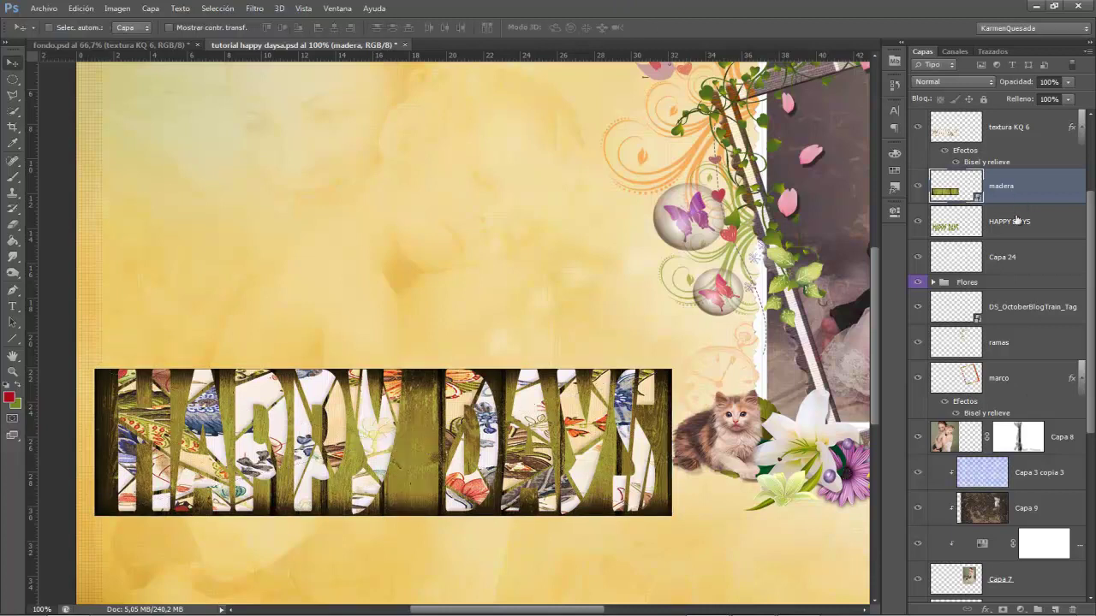
# Step: Clip the madera wood layer into the HAPPY DAYS letters and deselect
pyautogui.click(1007, 222)
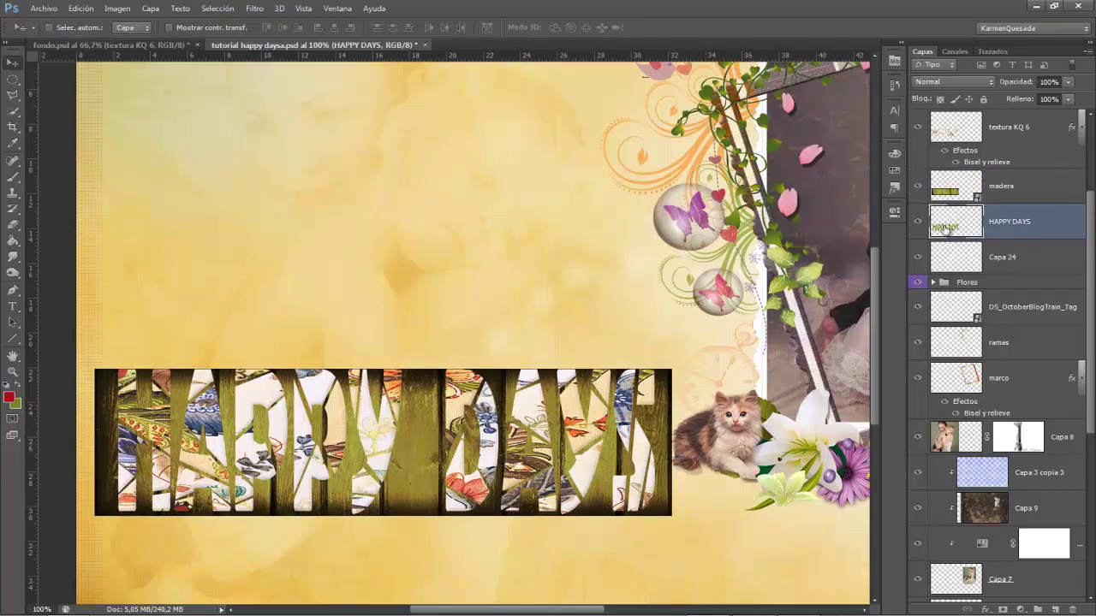
pyautogui.keyDown('ctrl'); pyautogui.click(944, 227); pyautogui.keyUp('ctrl')
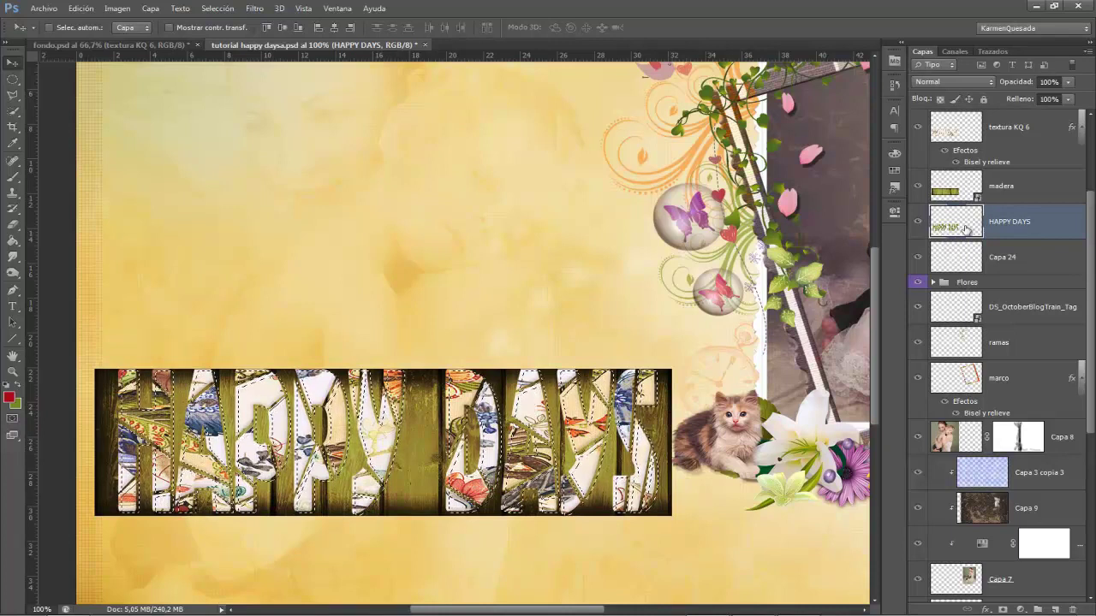
pyautogui.click(1006, 187)
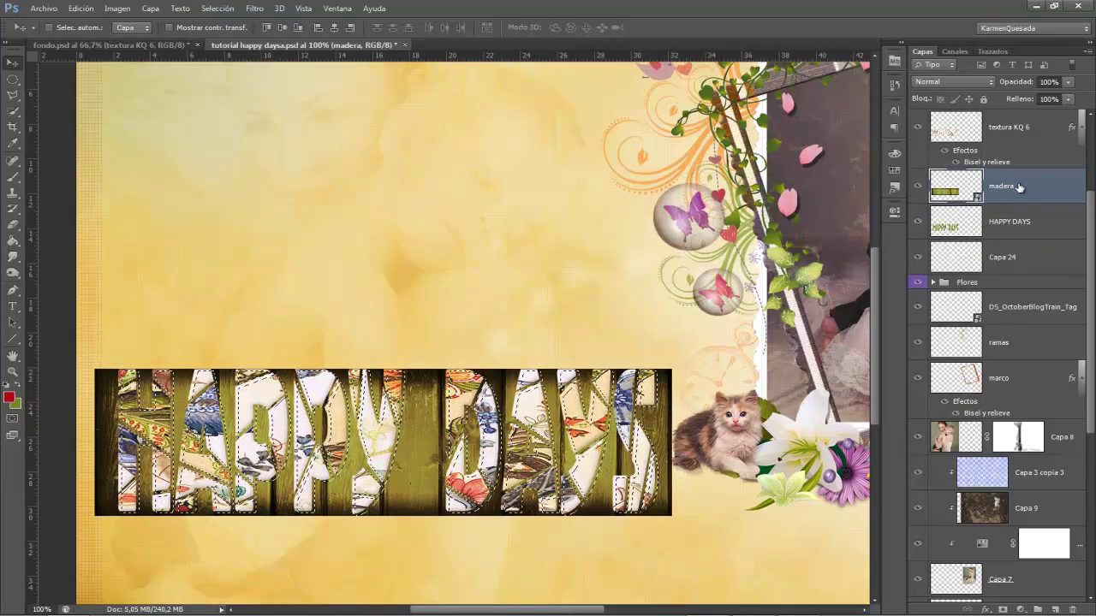
pyautogui.rightClick(1018, 186)
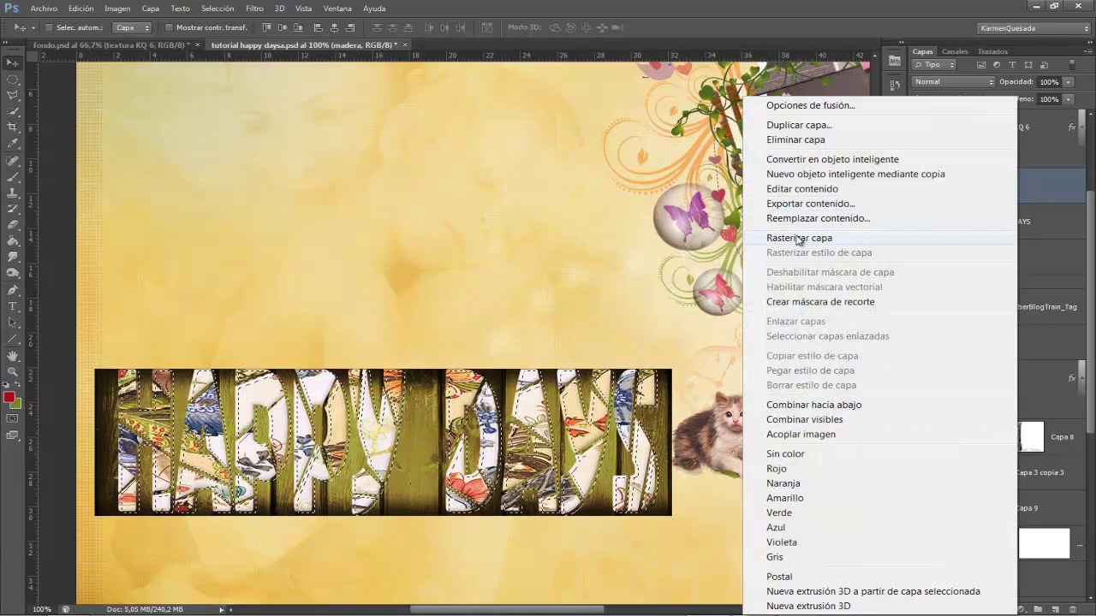
pyautogui.click(809, 302)
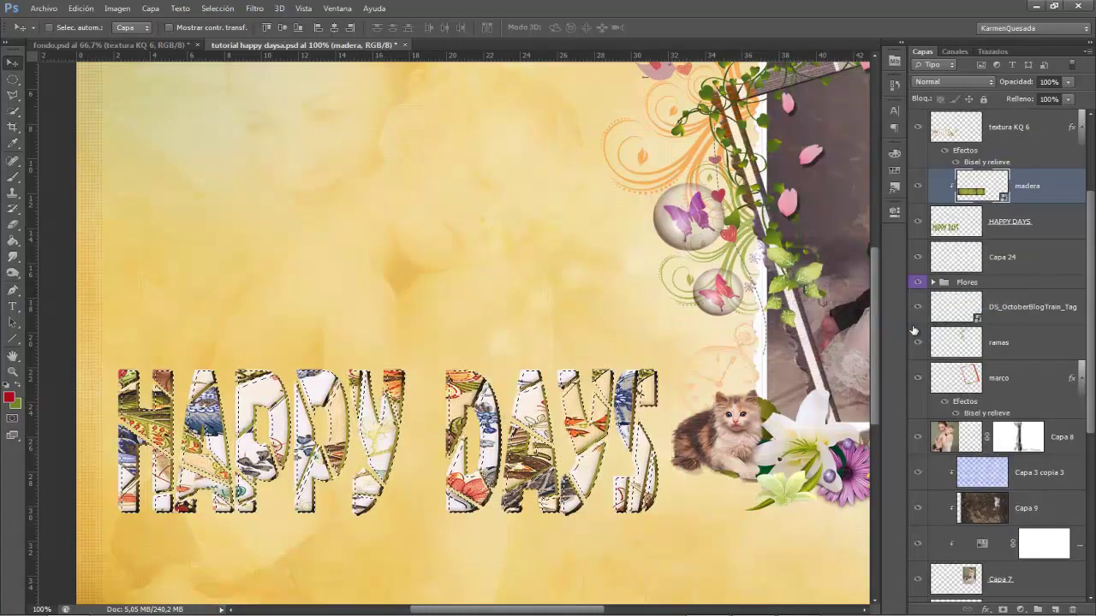
pyautogui.hotkey('ctrl', 'd')
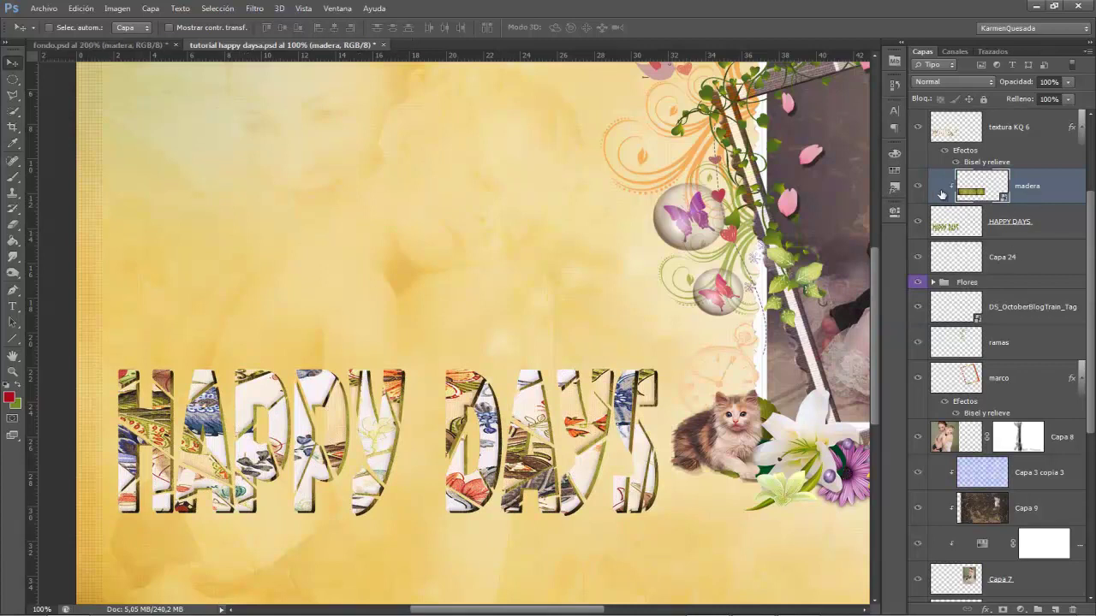
pyautogui.hotkey('ctrl', '+')
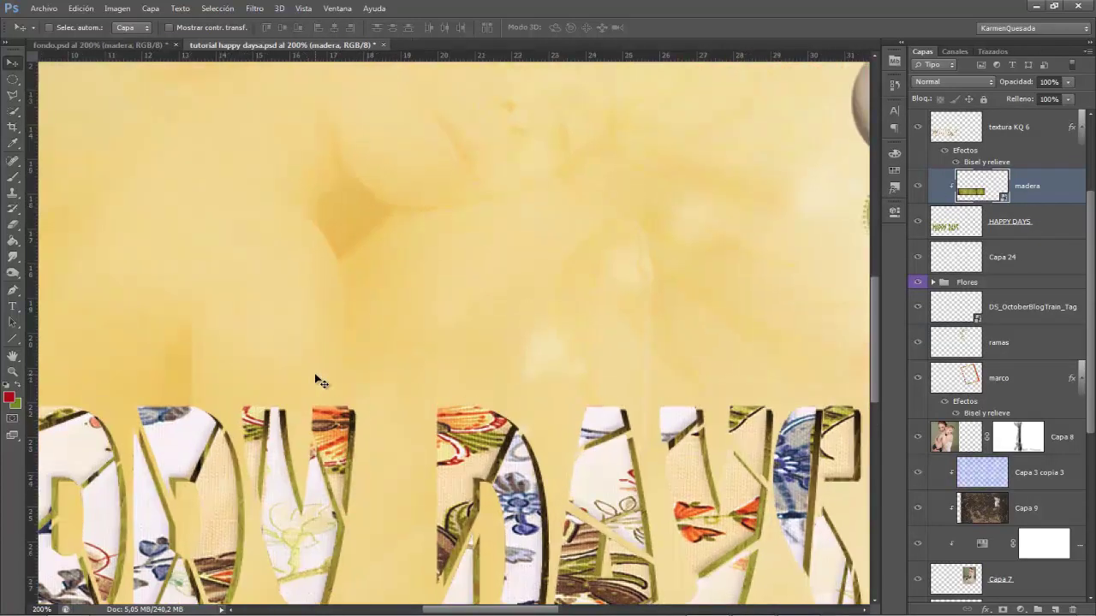
pyautogui.hotkey('ctrl', '+')
pyautogui.scroll(-4, 600, 332)
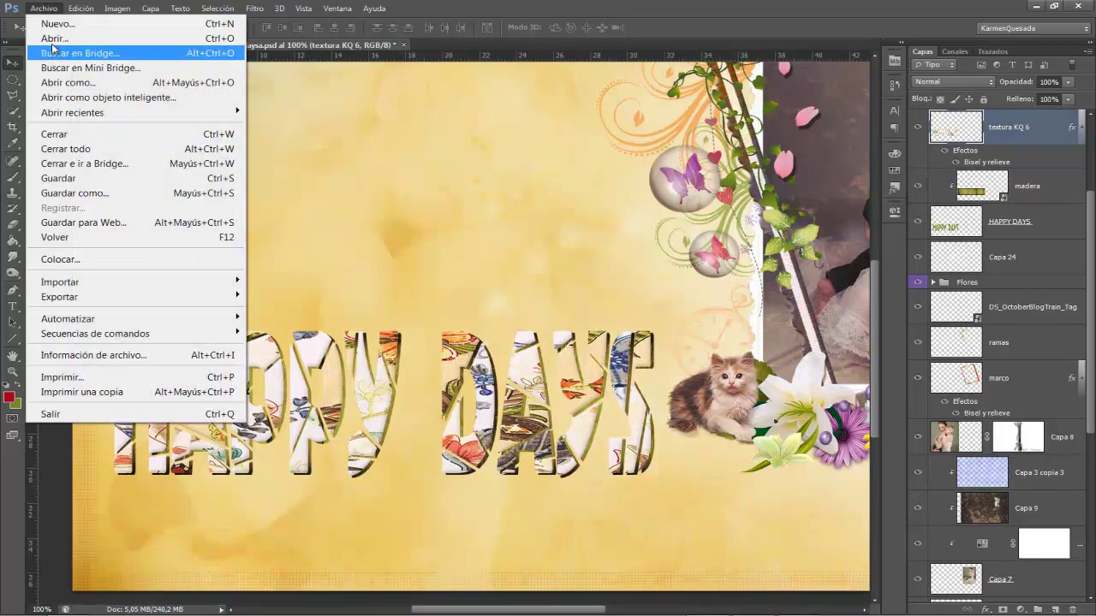
pyautogui.click(47, 32)
pyautogui.scroll(-5, 831, 311)
pyautogui.scroll(-2, 831, 311)
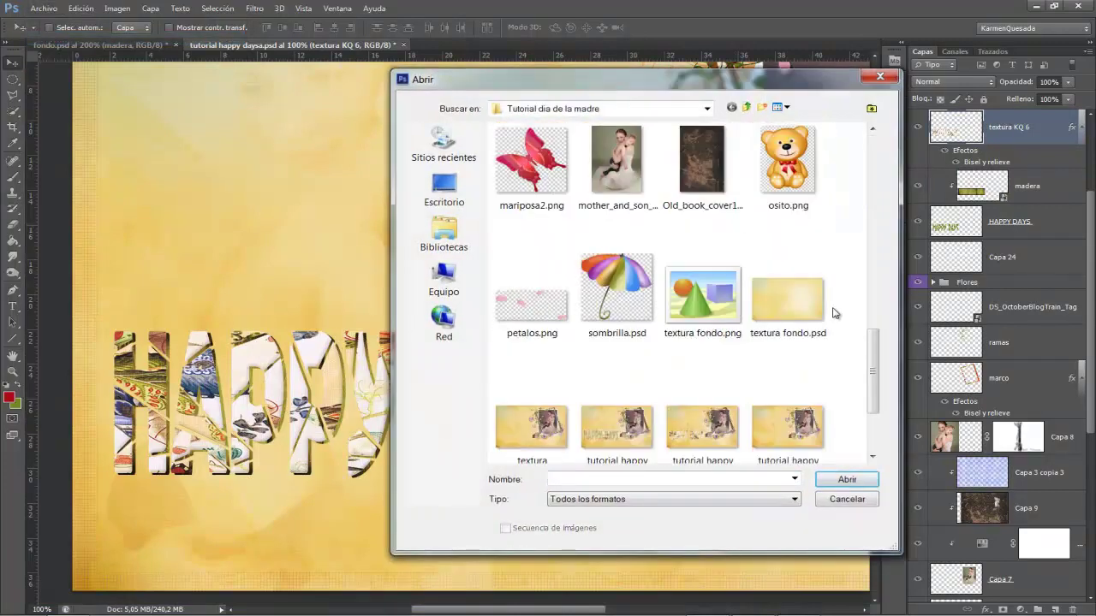
pyautogui.click(625, 337)
pyautogui.click(856, 479)
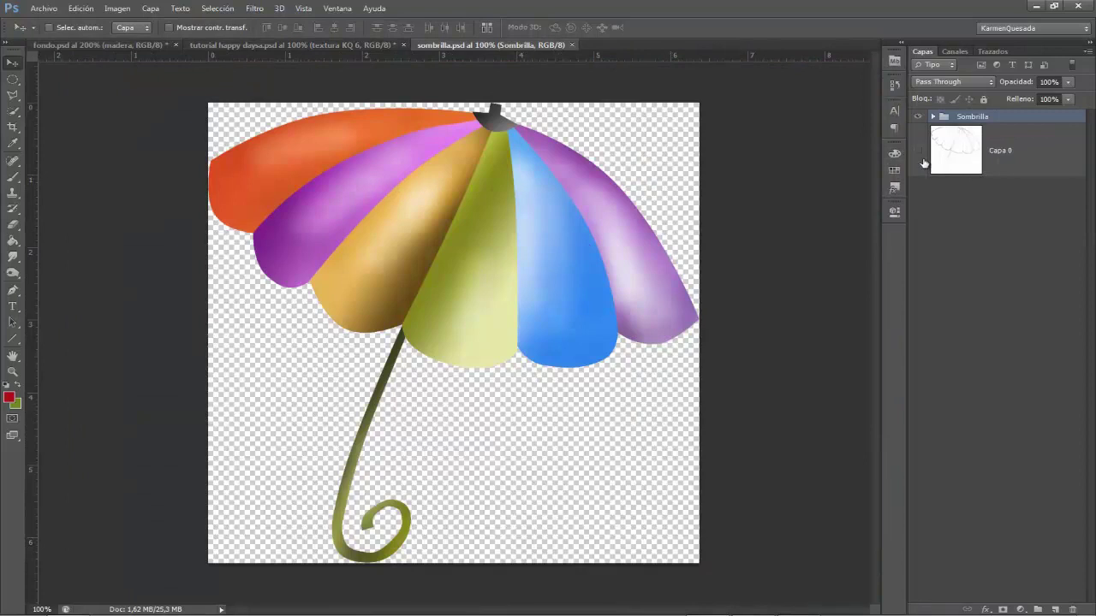
pyautogui.click(918, 152)
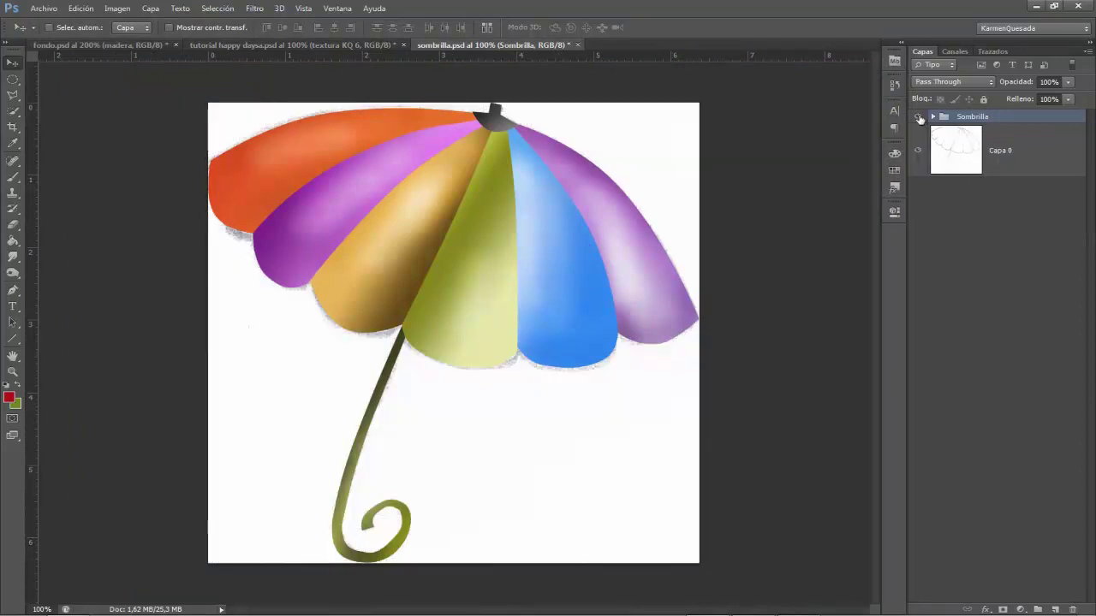
pyautogui.click(918, 115)
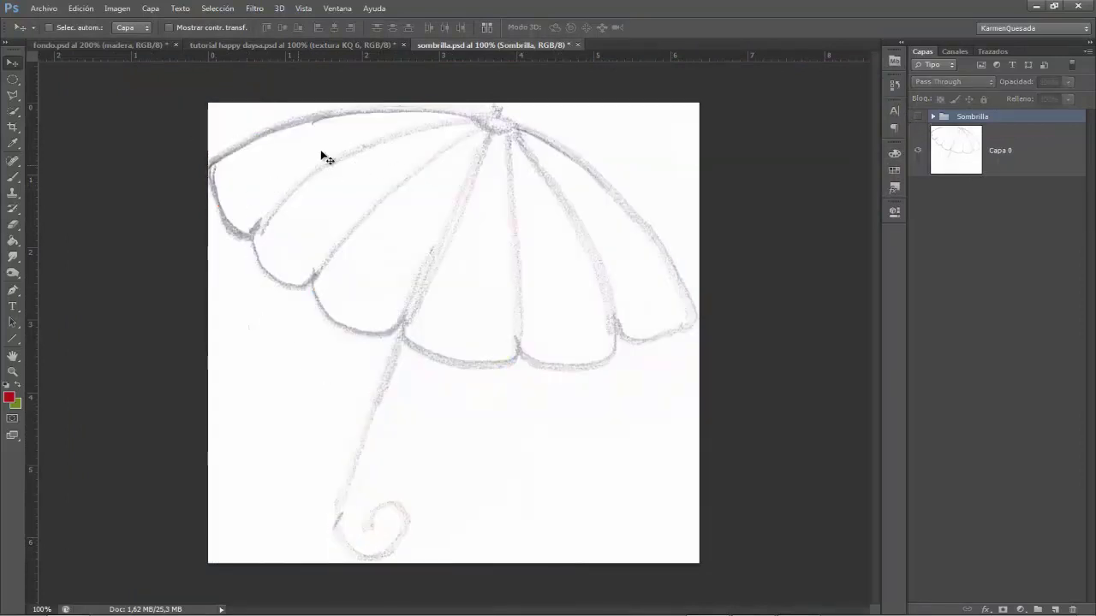
pyautogui.press('p')
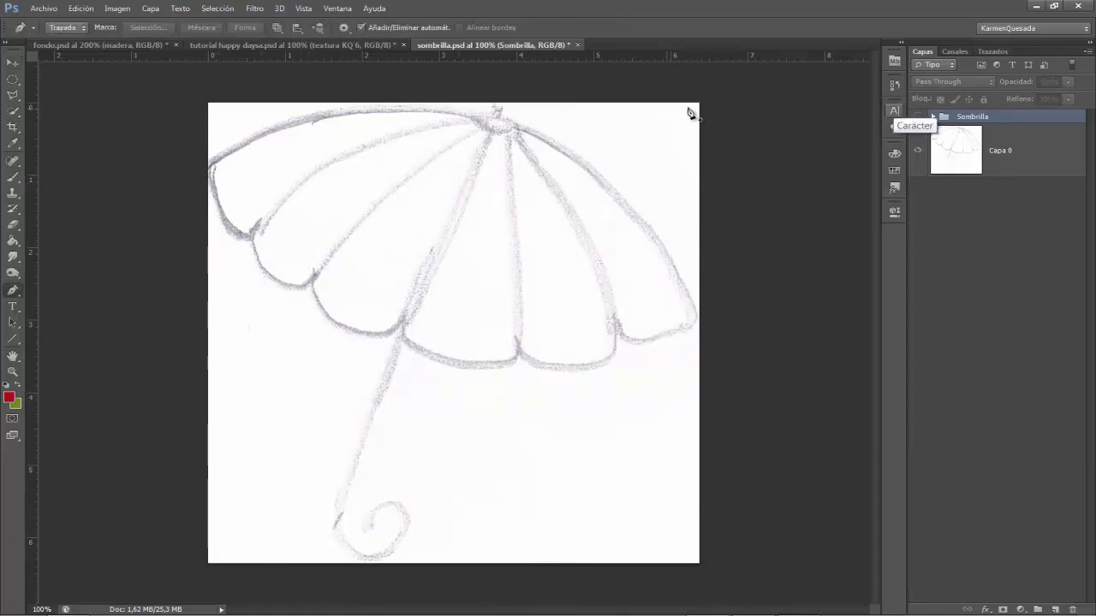
pyautogui.click(918, 115)
pyautogui.click(933, 116)
pyautogui.click(1042, 472)
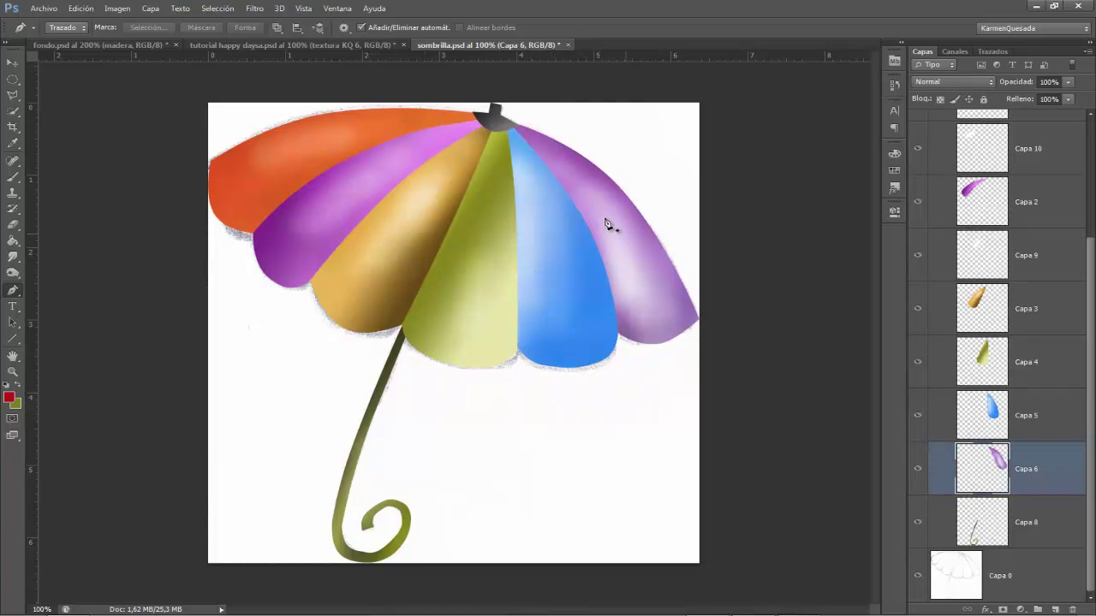
pyautogui.scroll(2, 1027, 171)
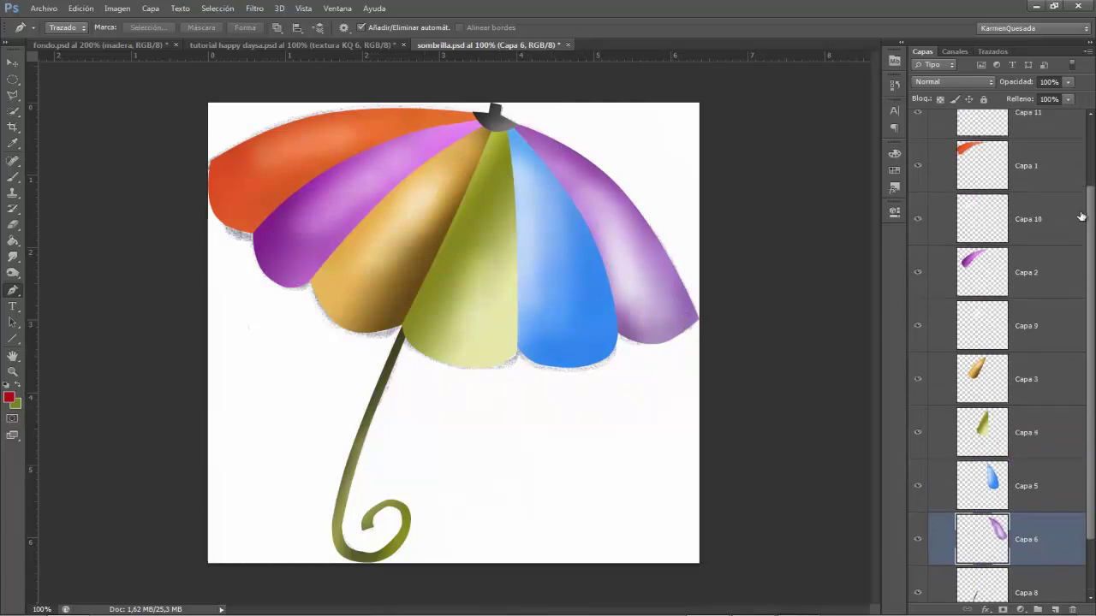
pyautogui.scroll(2, 1044, 201)
pyautogui.click(932, 116)
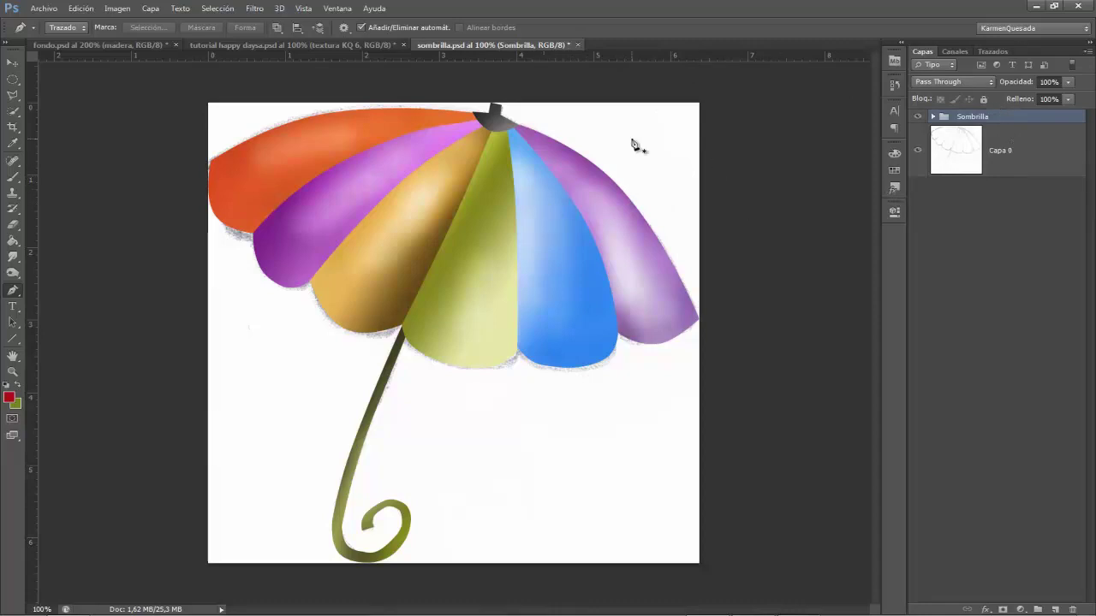
pyautogui.click(578, 45)
# Step: Close the open document without saving changes
pyautogui.click(560, 235)
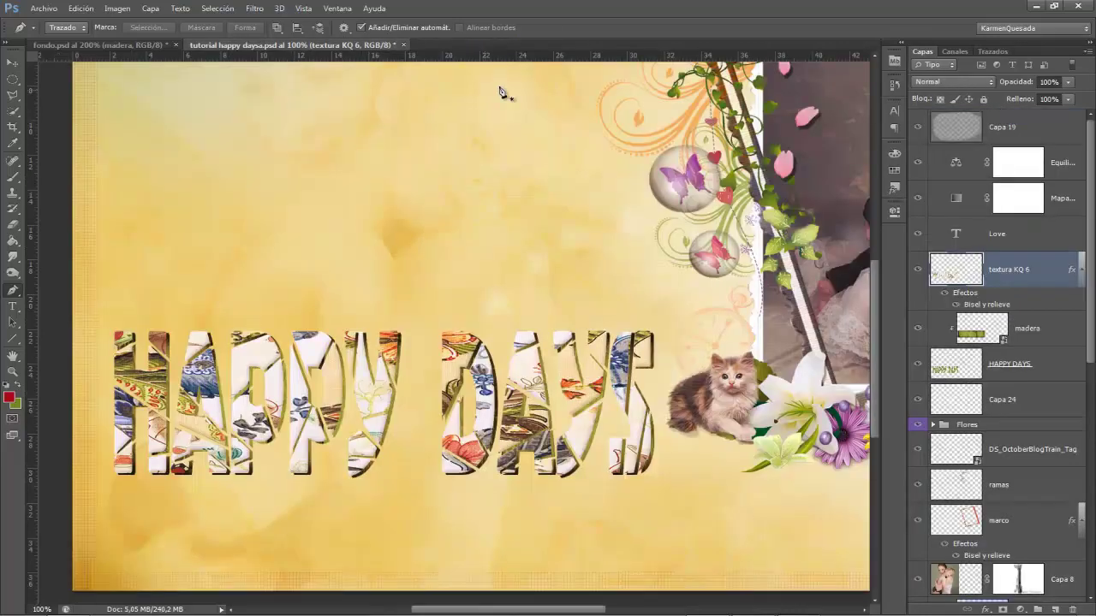
pyautogui.click(44, 7)
pyautogui.click(80, 132)
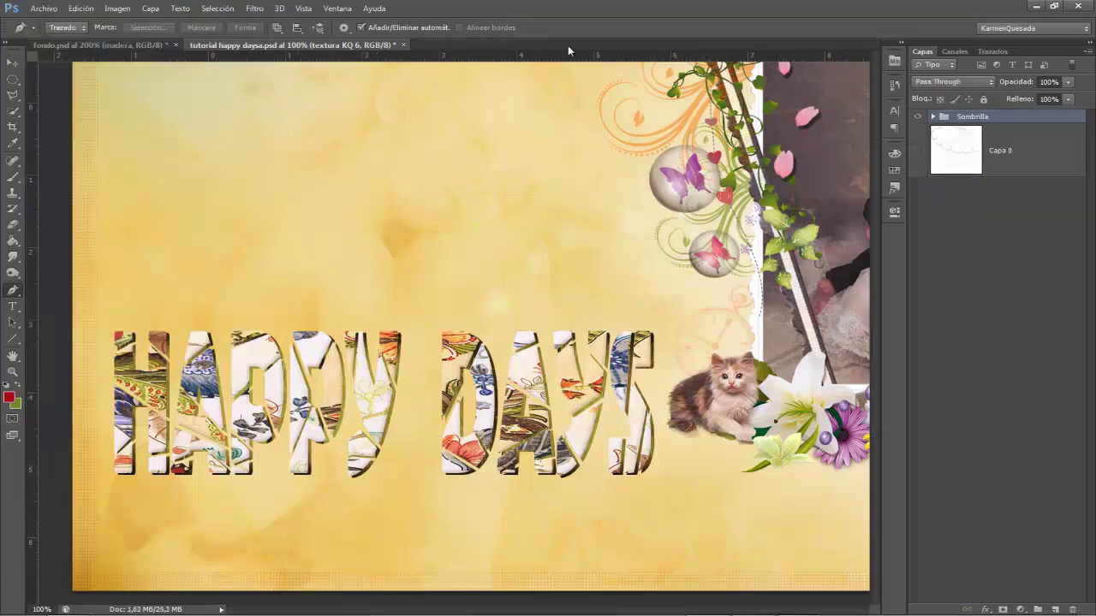
# Step: Place sombrilla.psd into the collage
pyautogui.click(43, 8)
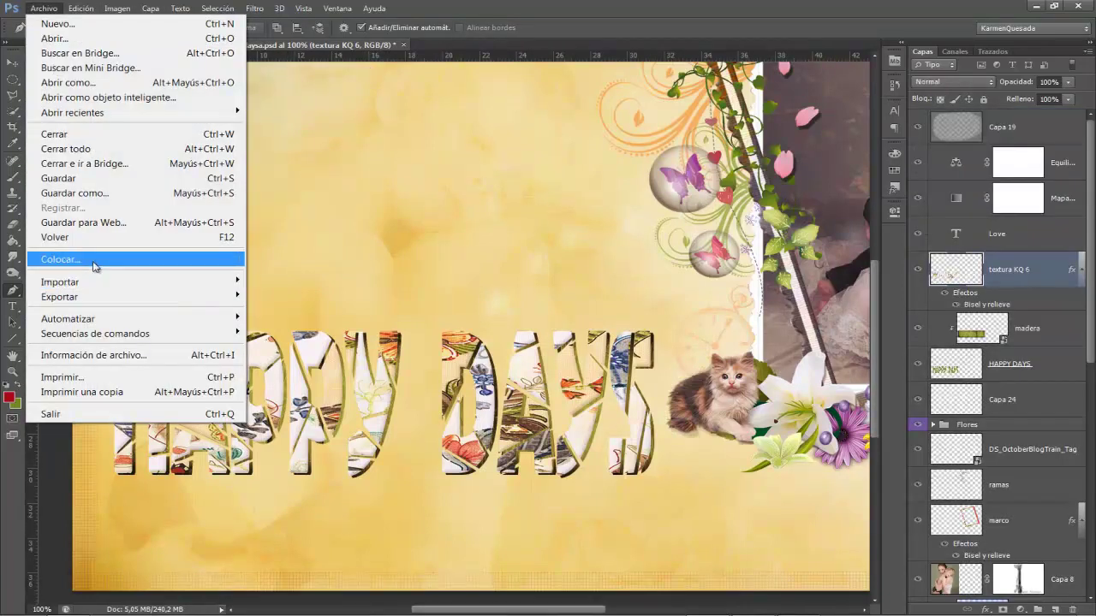
pyautogui.click(51, 260)
pyautogui.click(725, 308)
pyautogui.scroll(-5, 698, 300)
pyautogui.click(611, 163)
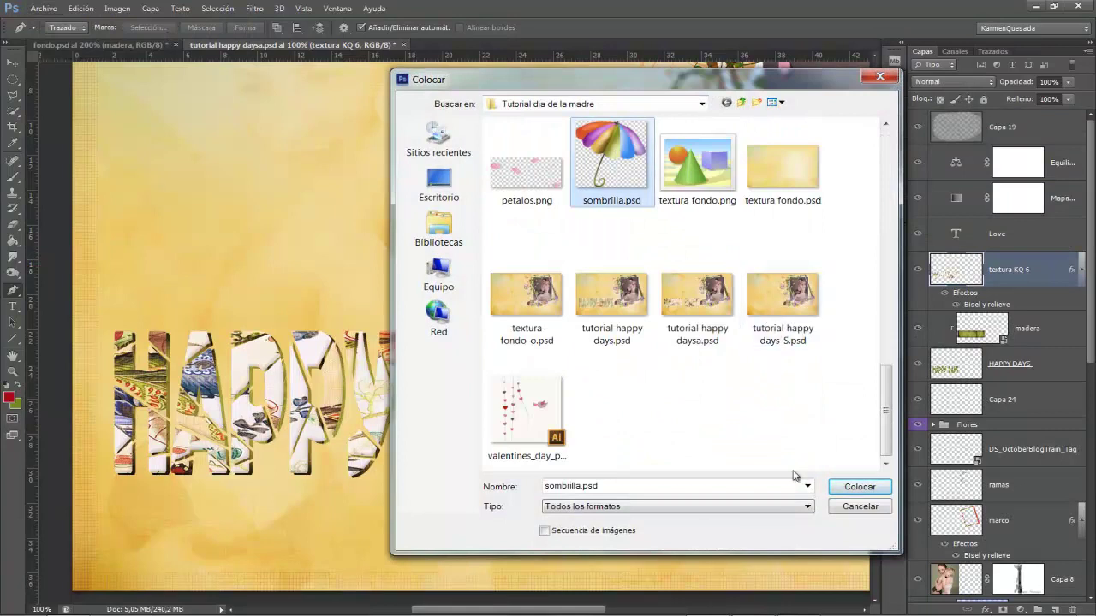
pyautogui.click(847, 493)
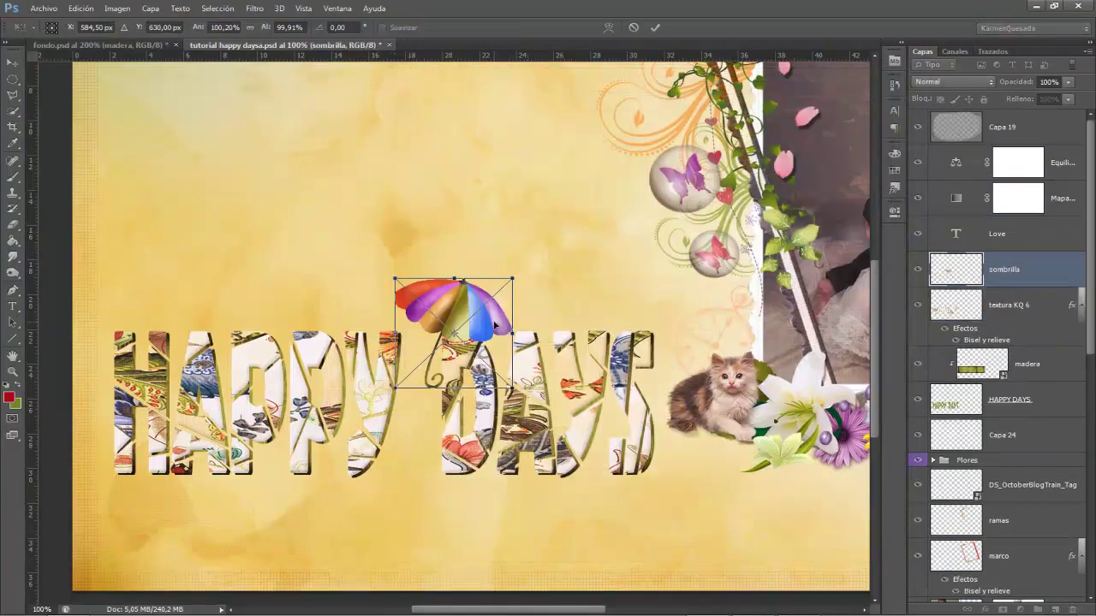
# Step: Enlarge the umbrella to about 170% and position it above the word DAYS
pyautogui.moveTo(513, 279)
pyautogui.mouseDown()
pyautogui.moveTo(554, 242)
pyautogui.moveTo(535, 259)
pyautogui.mouseUp()
pyautogui.moveTo(452, 285); pyautogui.dragTo(594, 224)
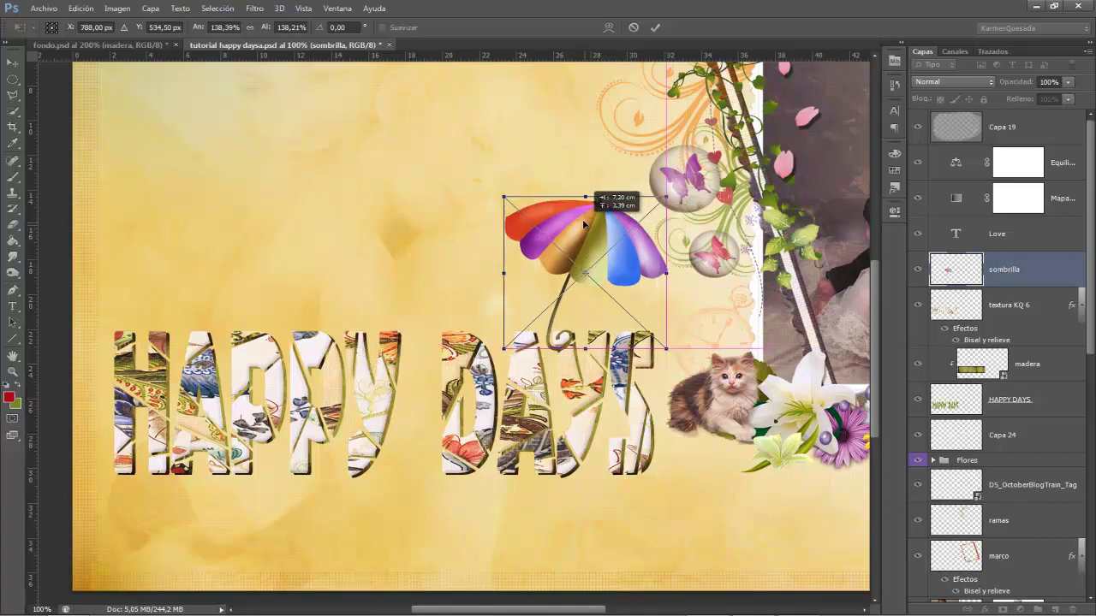
pyautogui.press('Return')
pyautogui.hotkey('ctrl', '+')
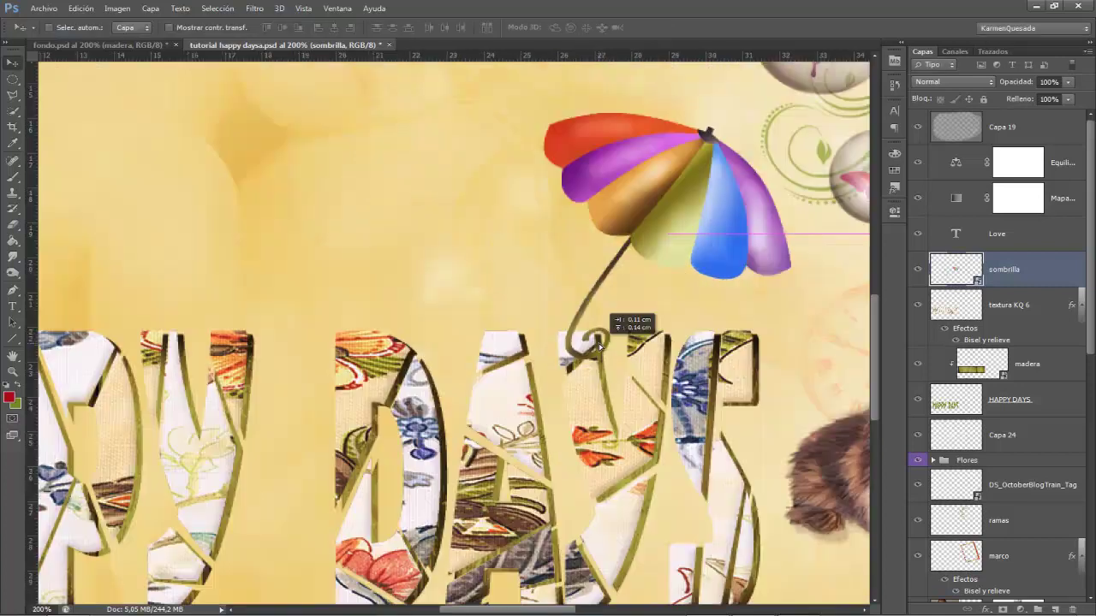
pyautogui.hotkey('ctrl', '-')
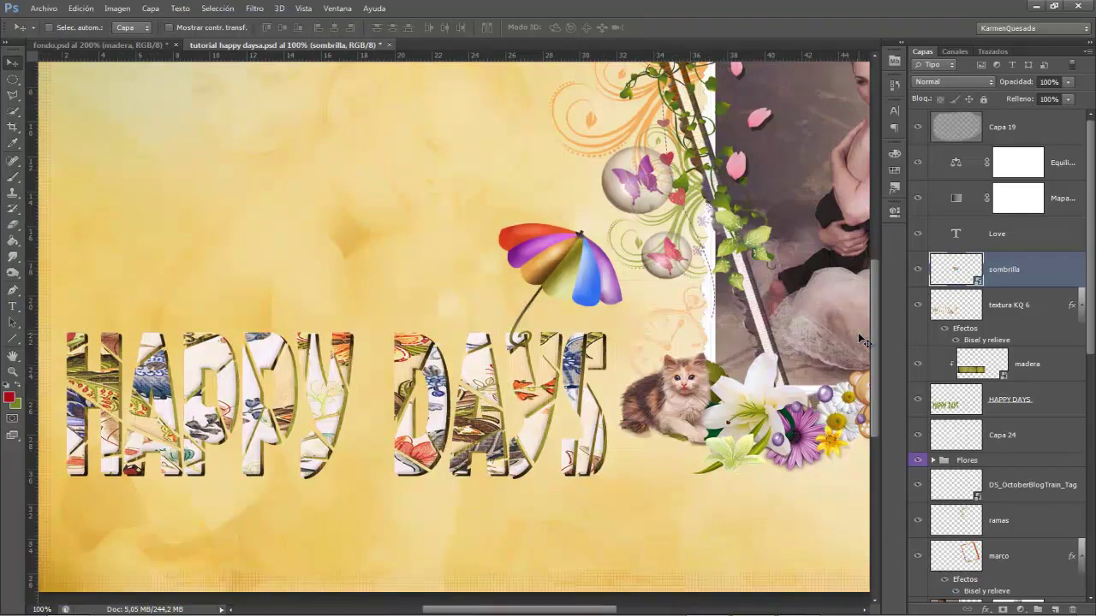
pyautogui.hotkey('ctrl', '-')
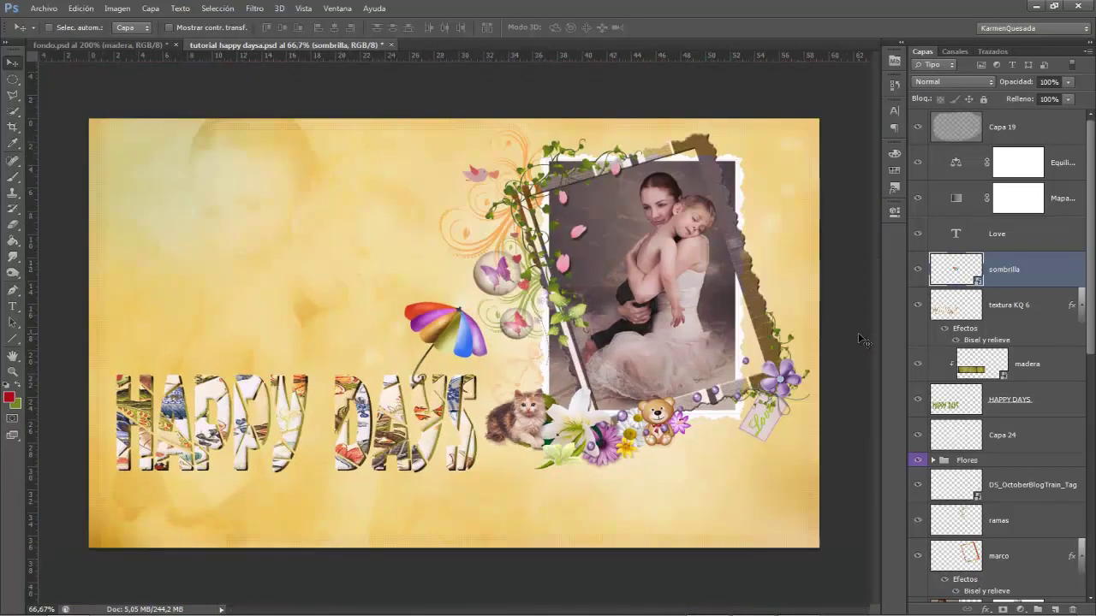
pyautogui.hotkey('ctrl', '+')
pyautogui.hotkey('ctrl', '+')
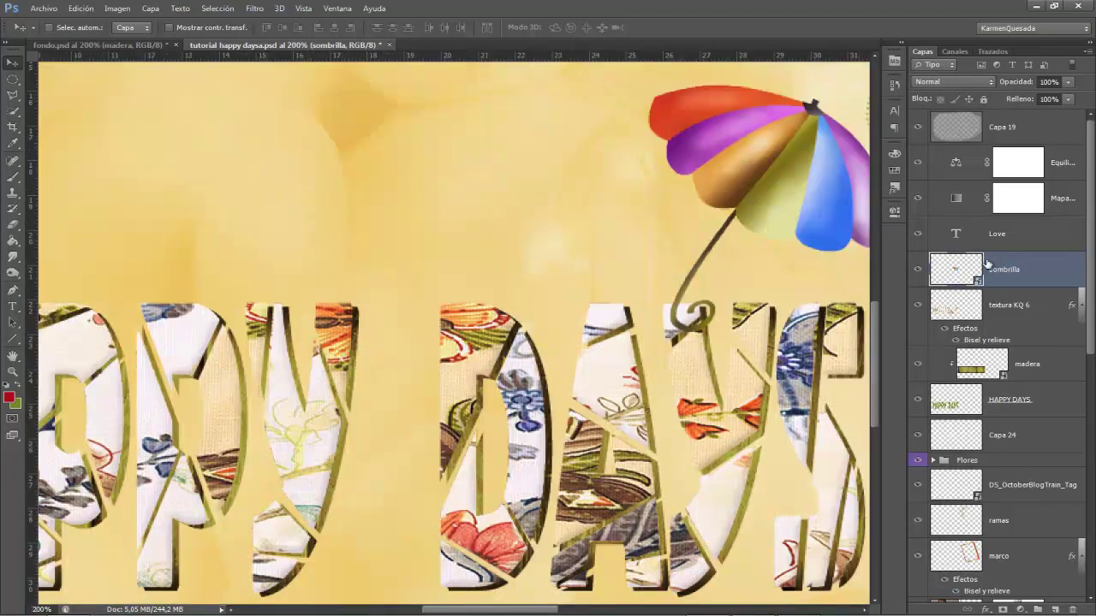
# Step: Load the umbrella outline as a selection and open the sombrilla layer options
pyautogui.keyDown('ctrl'); pyautogui.click(957, 273); pyautogui.keyUp('ctrl')
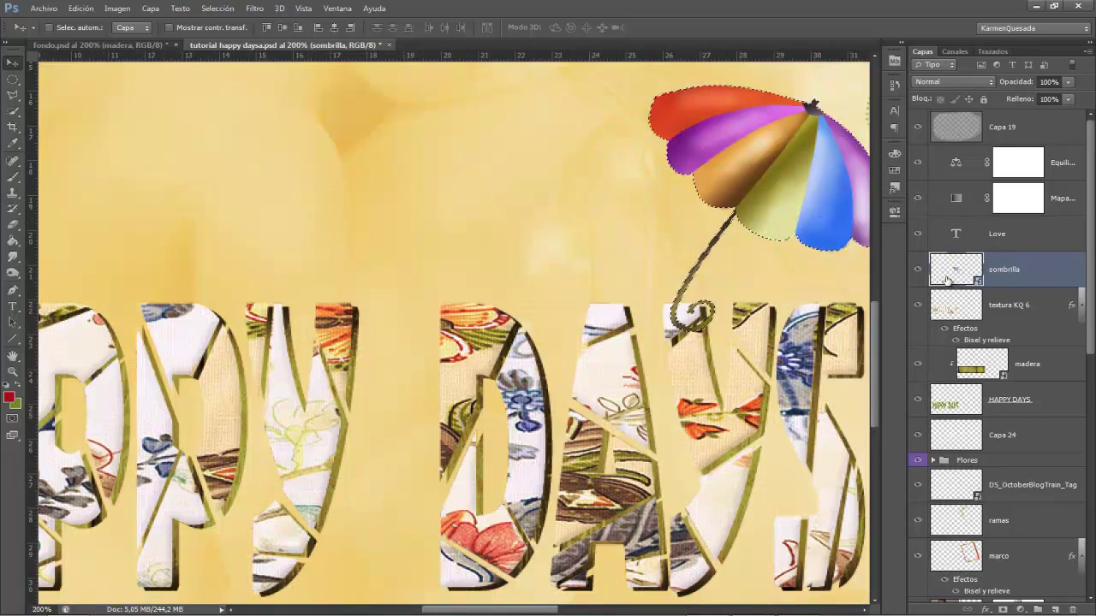
pyautogui.rightClick(1035, 275)
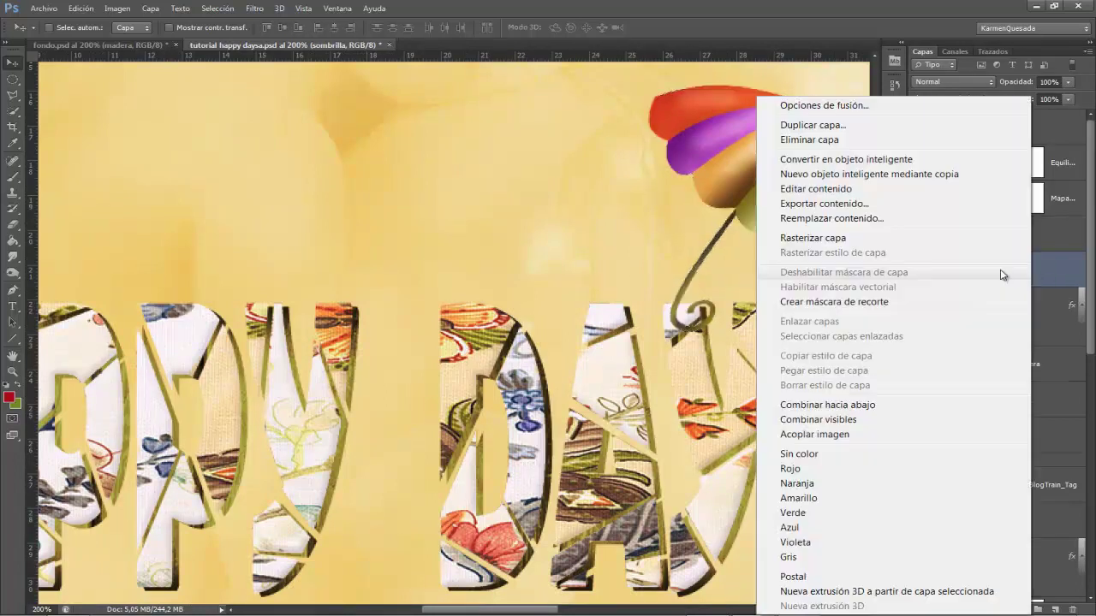
pyautogui.click(803, 241)
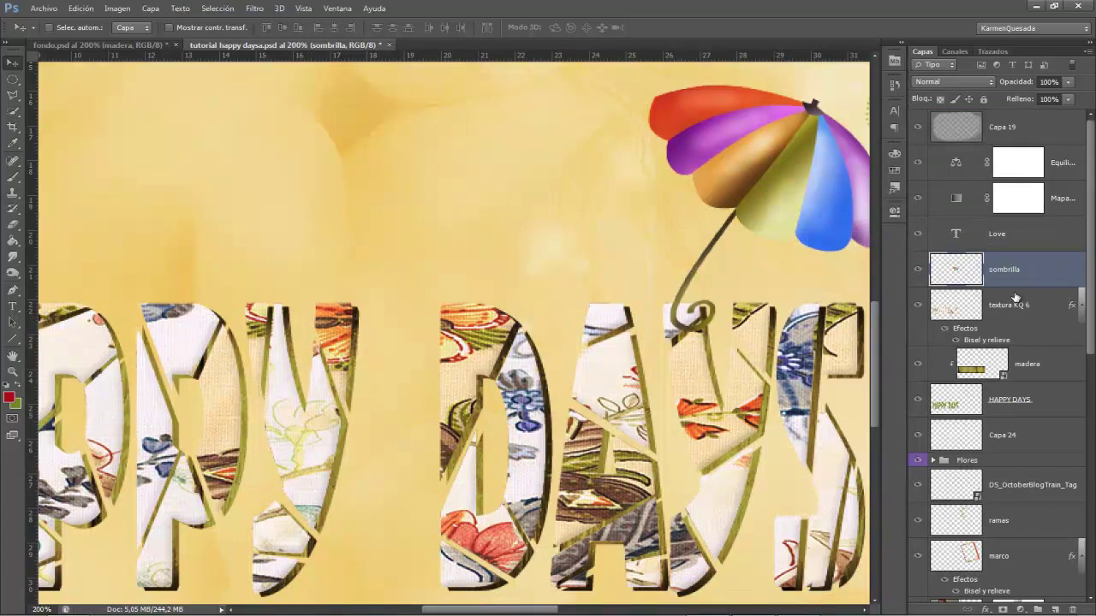
# Step: Load the textura KQ 6 letters' outline as a selection
pyautogui.click(1013, 309)
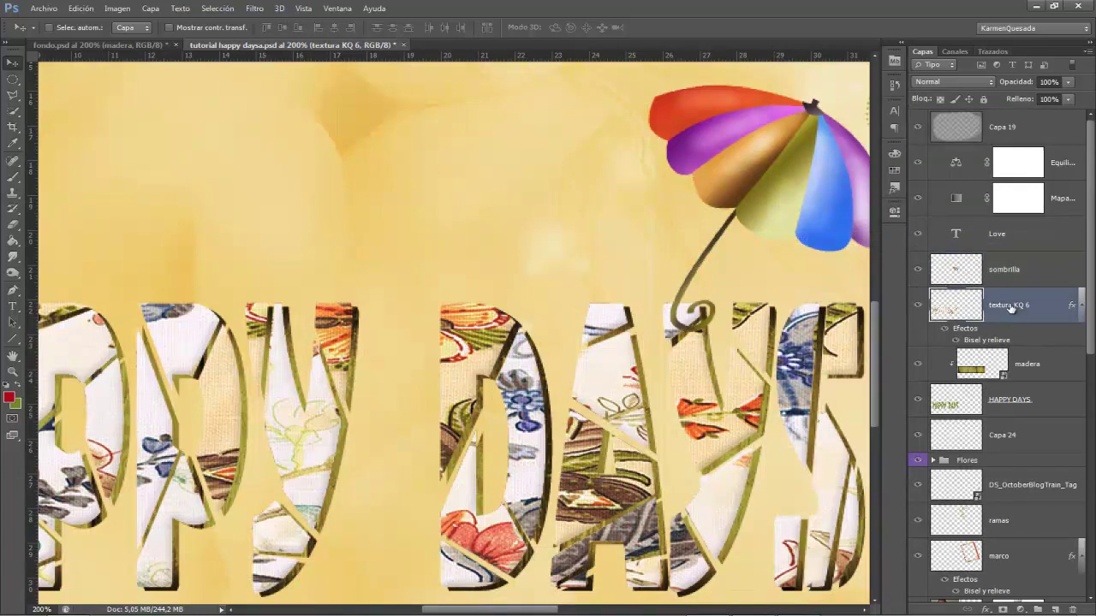
pyautogui.keyDown('ctrl'); pyautogui.click(952, 306); pyautogui.keyUp('ctrl')
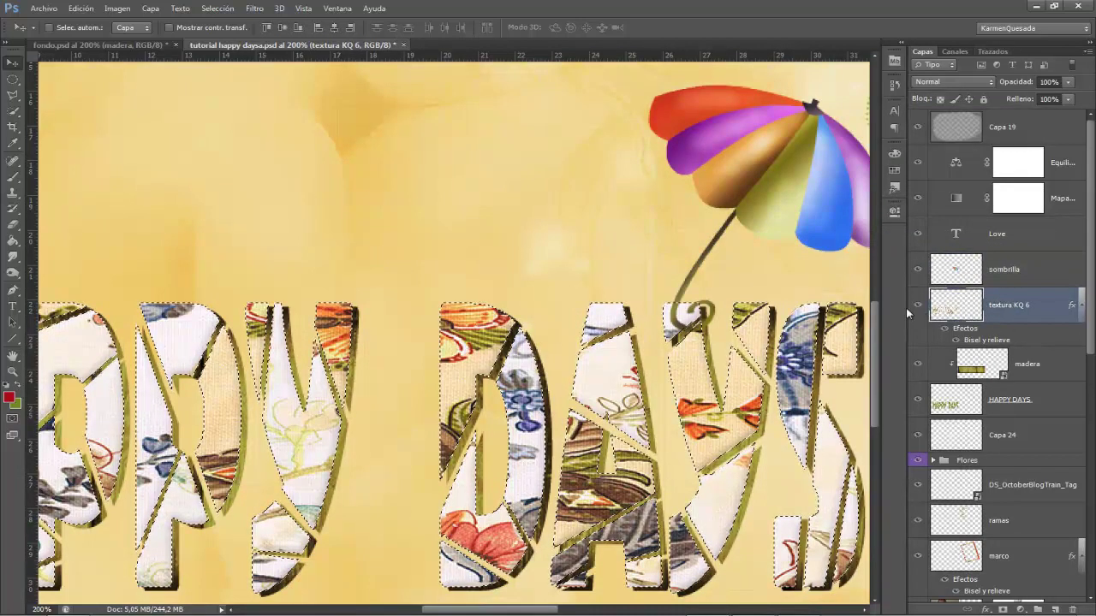
pyautogui.hotkey('ctrl', '+')
# Step: Erase the umbrella stem inside the Y on the sombrilla layer
pyautogui.press('e')
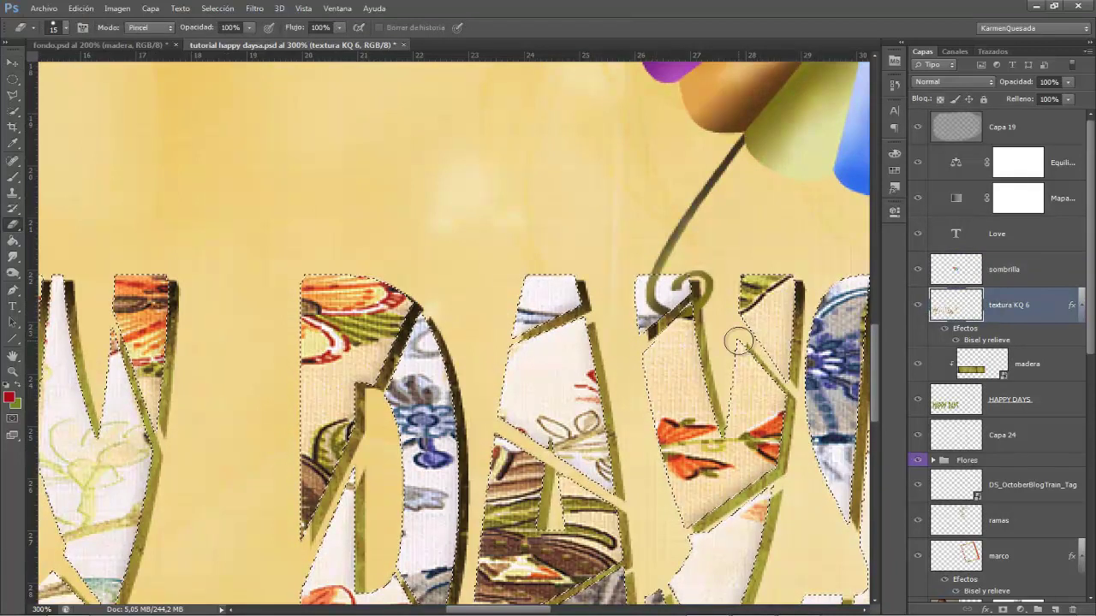
pyautogui.click(1009, 272)
pyautogui.moveTo(676, 283)
pyautogui.mouseDown()
pyautogui.moveTo(652, 299)
pyautogui.moveTo(648, 290)
pyautogui.moveTo(659, 295)
pyautogui.mouseUp()
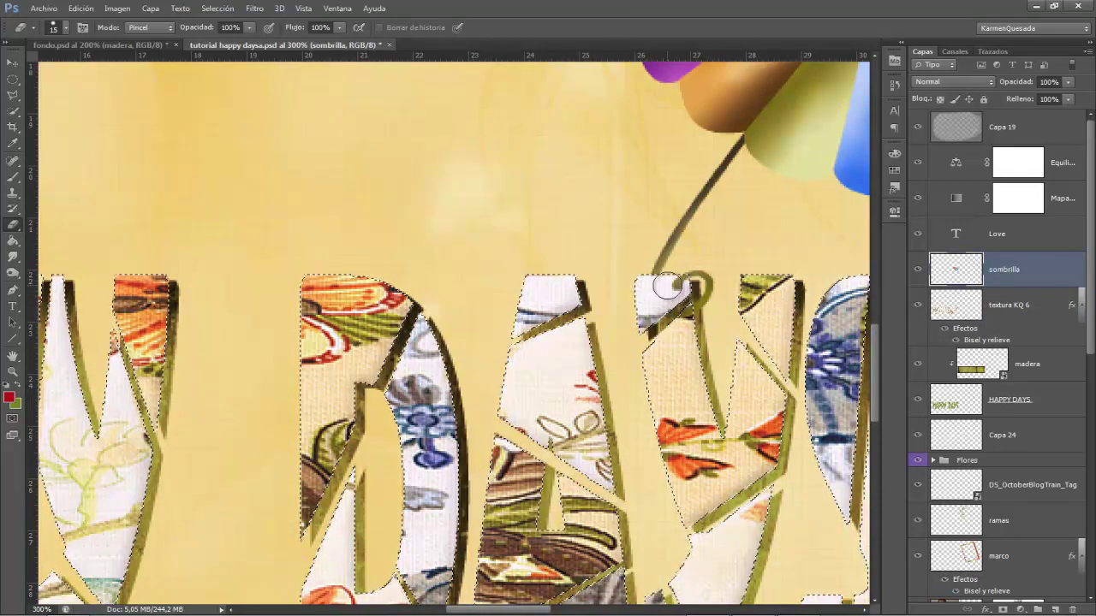
pyautogui.hotkey('ctrl', '-')
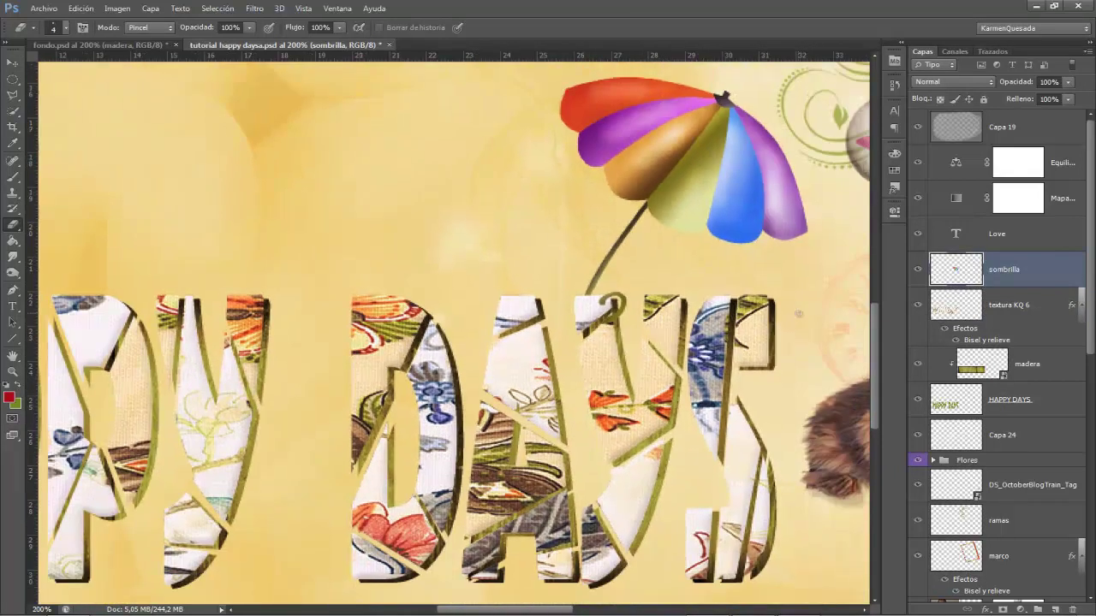
pyautogui.hotkey('ctrl', '0')
pyautogui.hotkey('ctrl', '1')
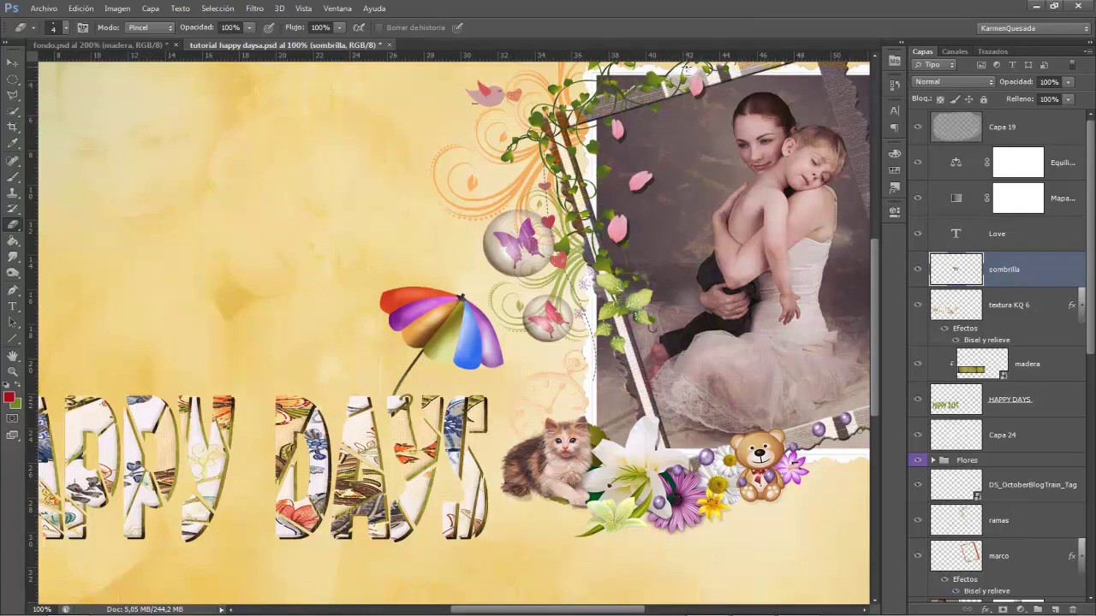
pyautogui.hotkey('ctrl', '-')
pyautogui.click(985, 610)
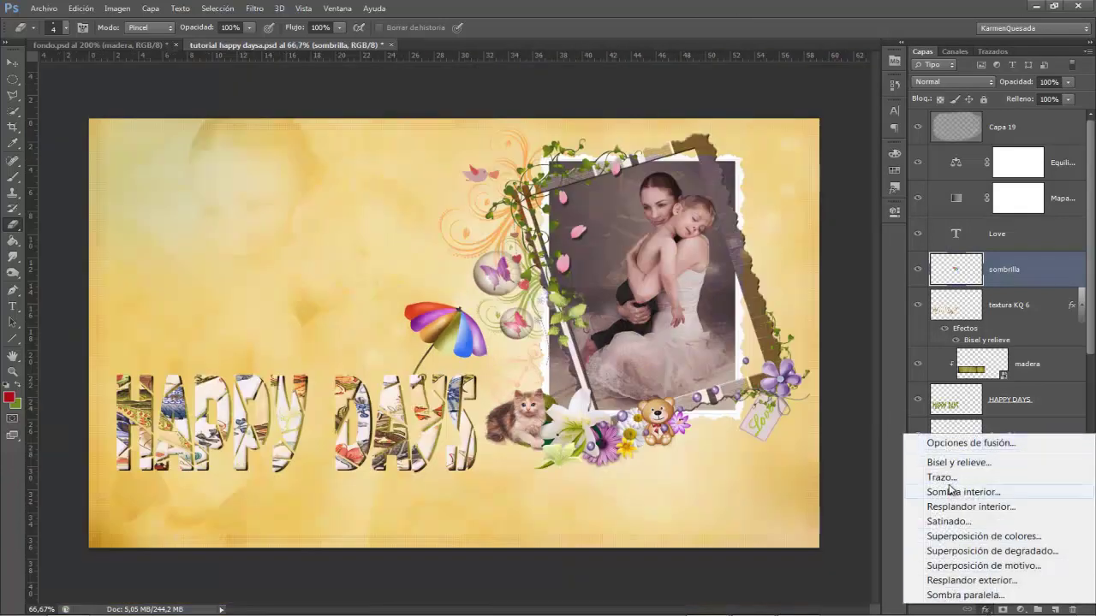
# Step: Give the umbrella a drop shadow and place the Delicious Scraps doodle PNG into the collage
pyautogui.click(43, 9)
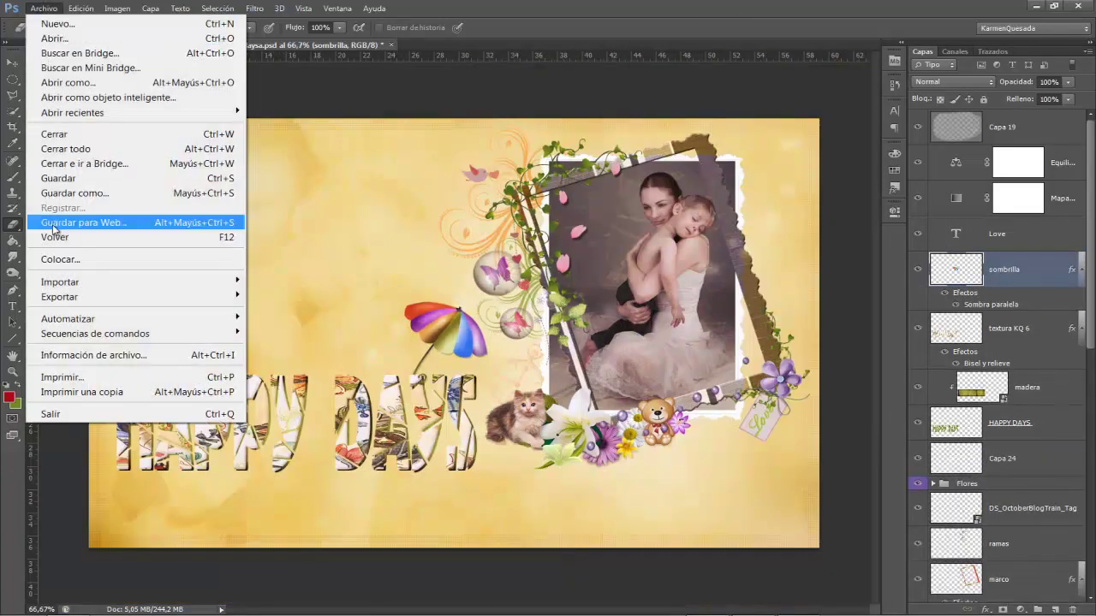
pyautogui.click(60, 259)
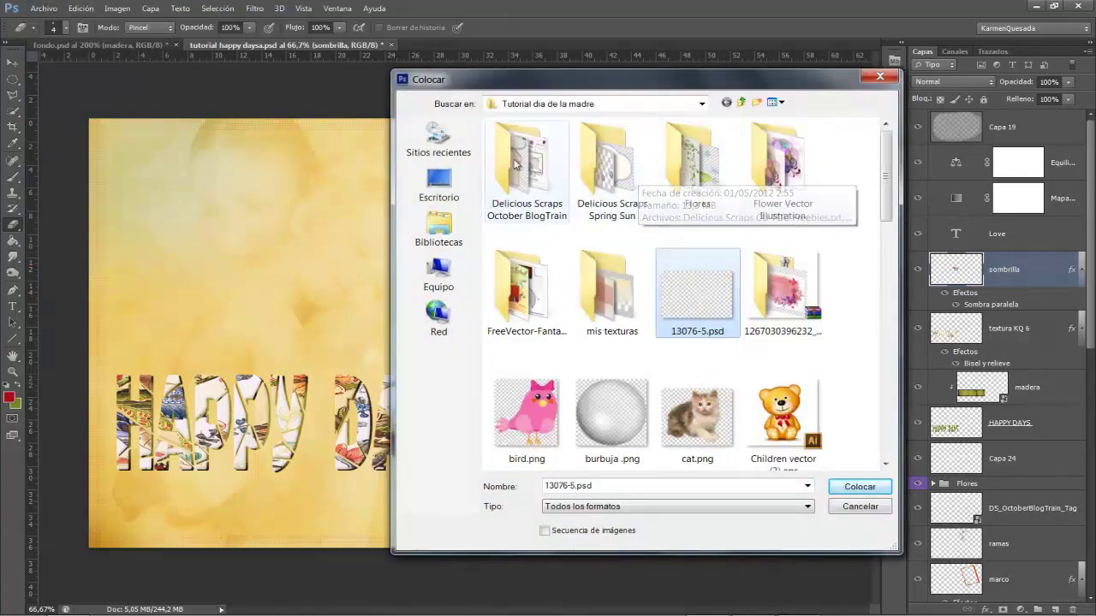
pyautogui.doubleClick(535, 175)
pyautogui.scroll(-3, 717, 313)
pyautogui.scroll(3, 697, 342)
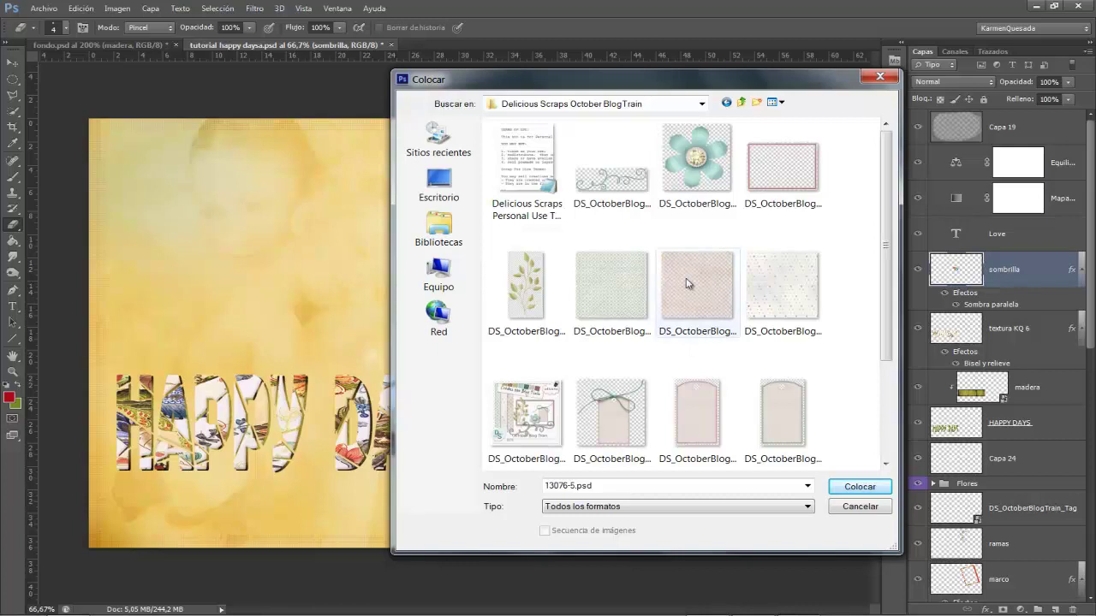
pyautogui.click(605, 194)
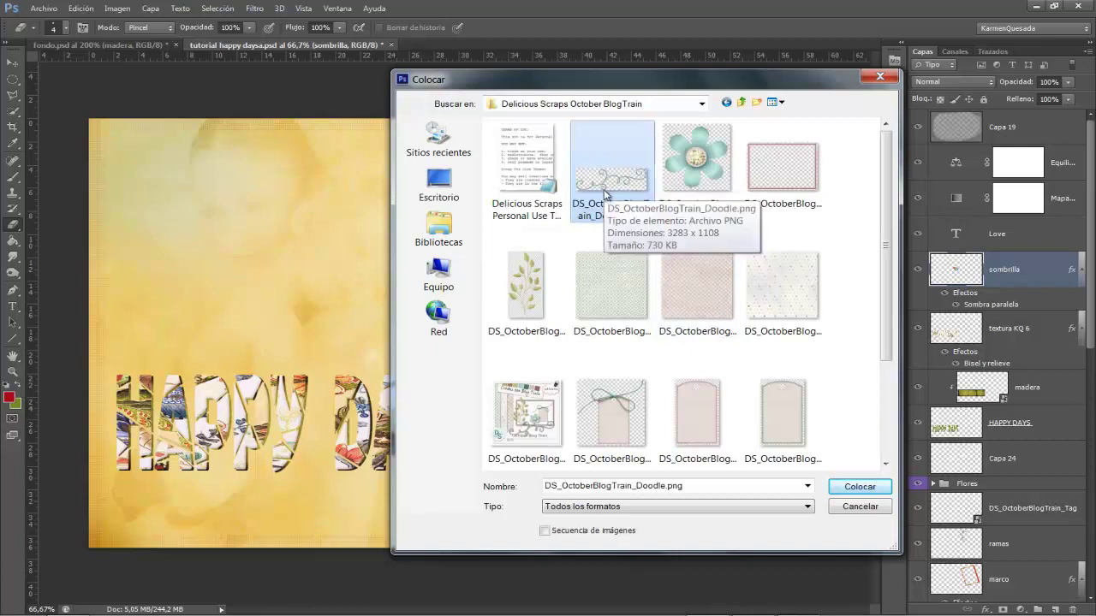
pyautogui.doubleClick(601, 192)
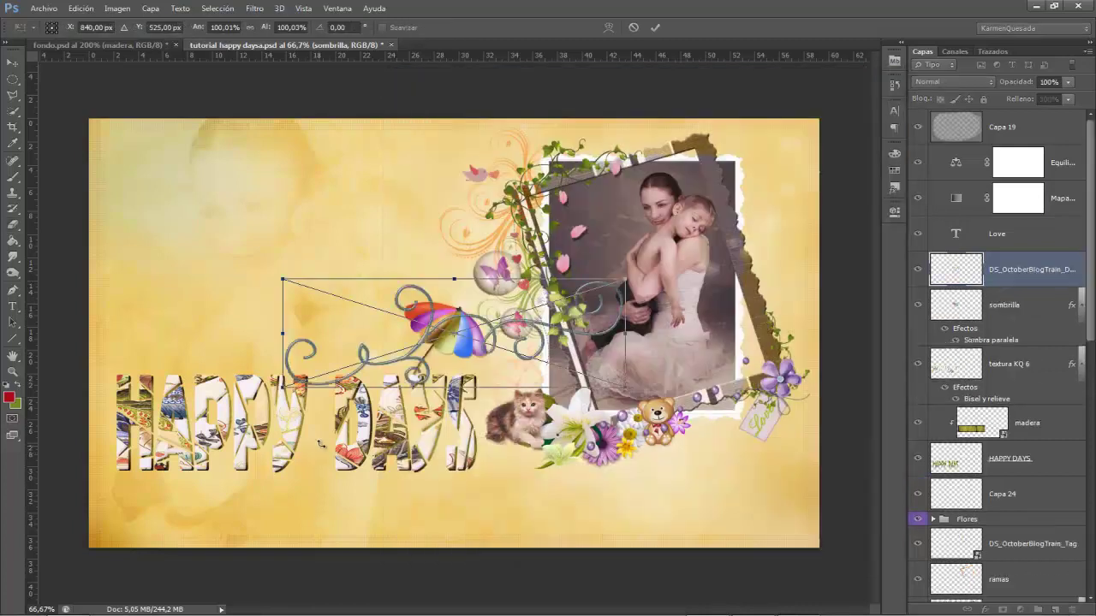
# Step: Scale the doodle to about 121% and position it across the HAPPY DAYS lettering
pyautogui.moveTo(447, 374); pyautogui.dragTo(519, 349)
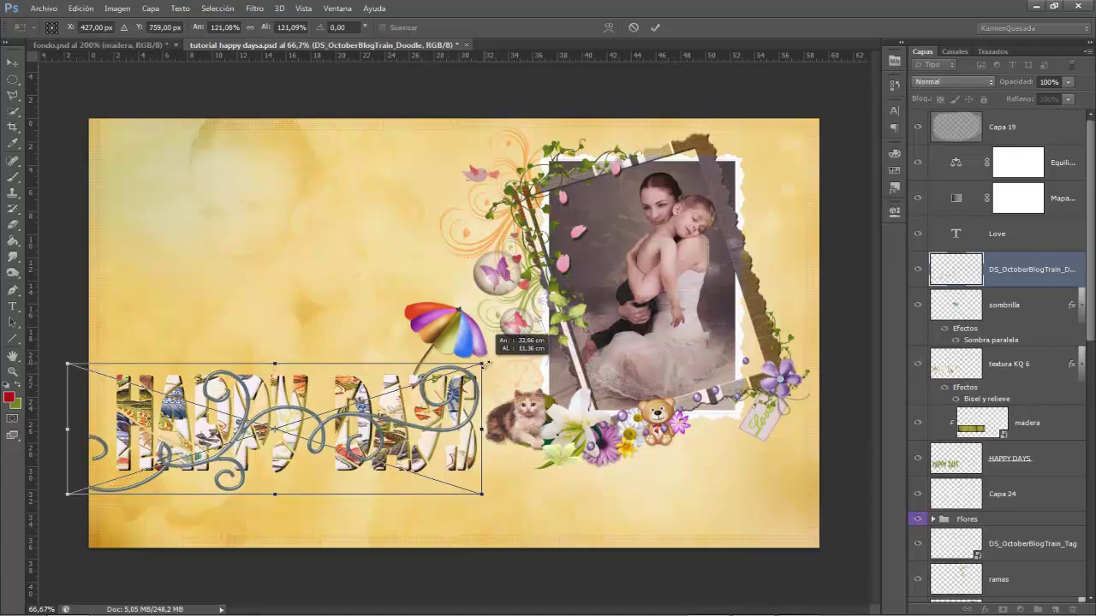
pyautogui.moveTo(326, 403)
pyautogui.mouseDown()
pyautogui.moveTo(366, 409)
pyautogui.moveTo(304, 410)
pyautogui.mouseUp()
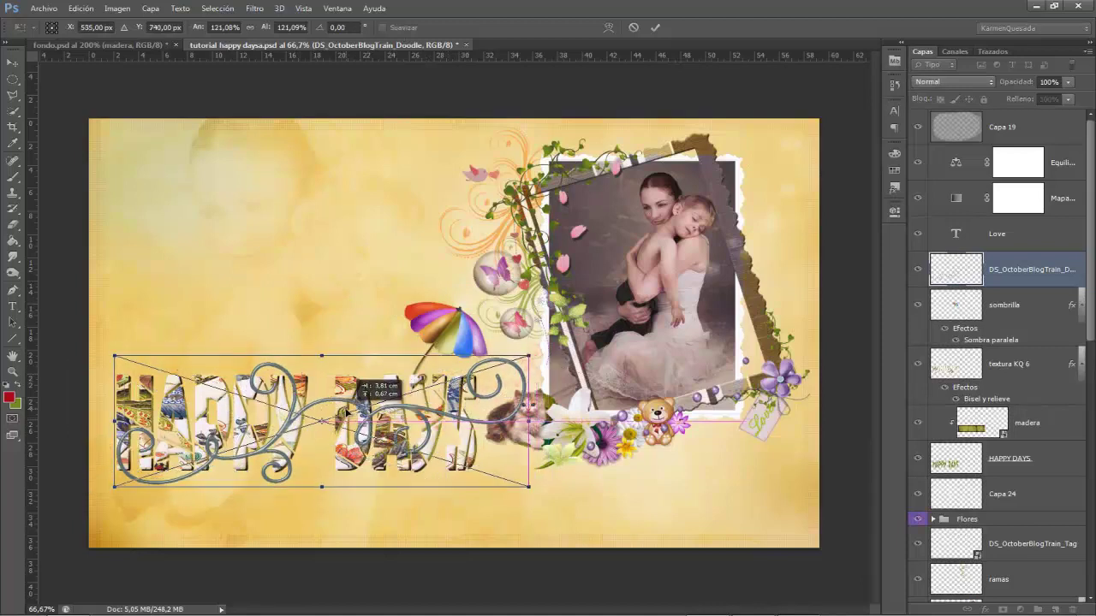
pyautogui.press('Return')
pyautogui.rightClick(1027, 269)
pyautogui.press('Escape')
pyautogui.keyDown('ctrl'); pyautogui.click(962, 272); pyautogui.keyUp('ctrl')
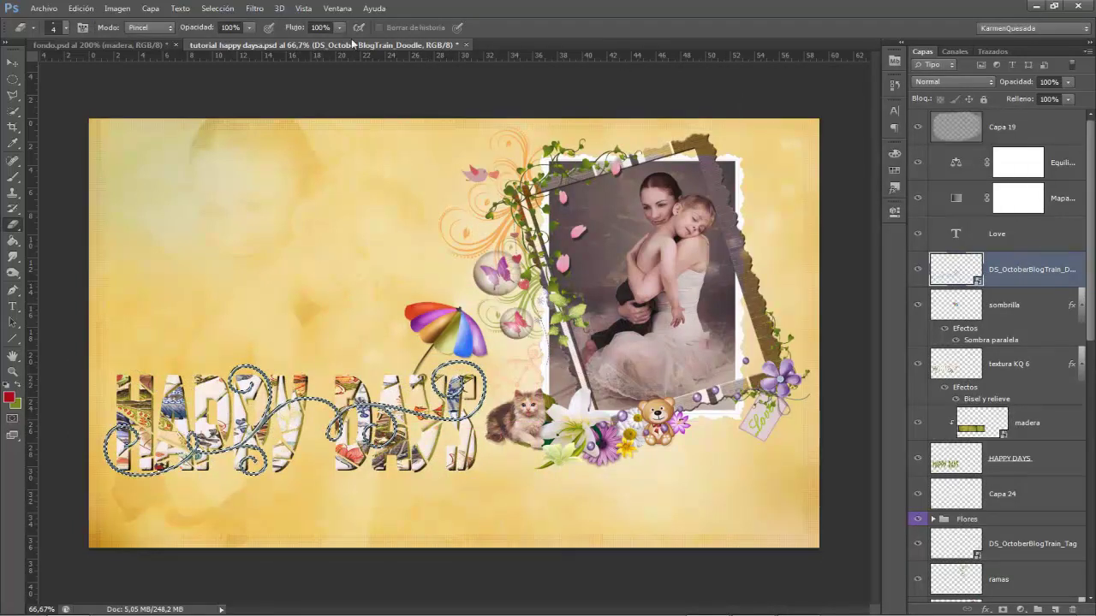
# Step: Rasterize the doodle layer and set the foreground to a green sampled from the leaves
pyautogui.rightClick(1027, 268)
pyautogui.click(821, 235)
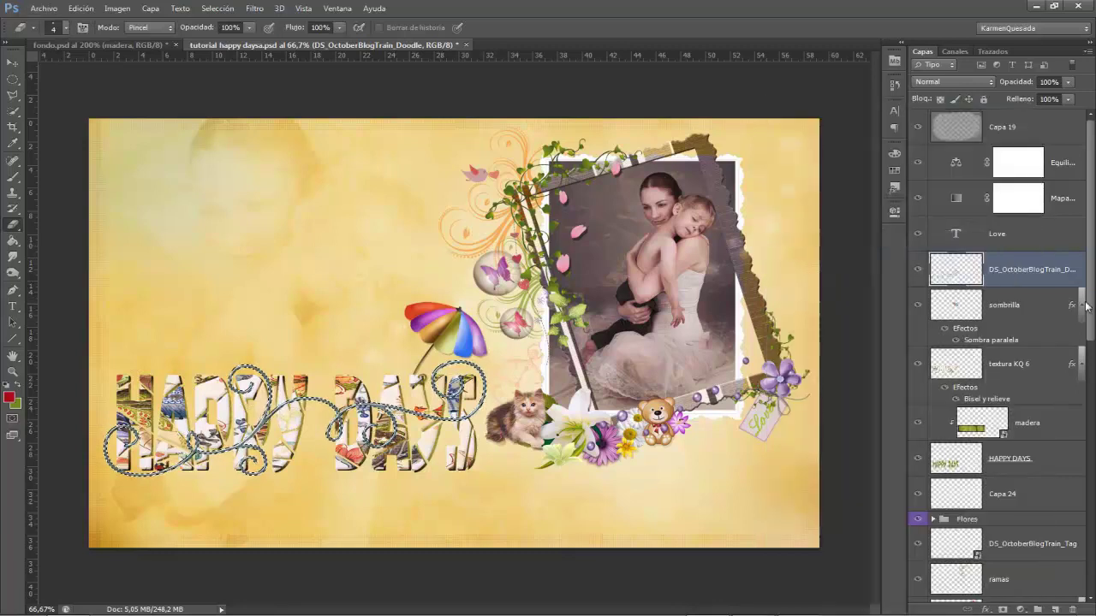
pyautogui.click(9, 397)
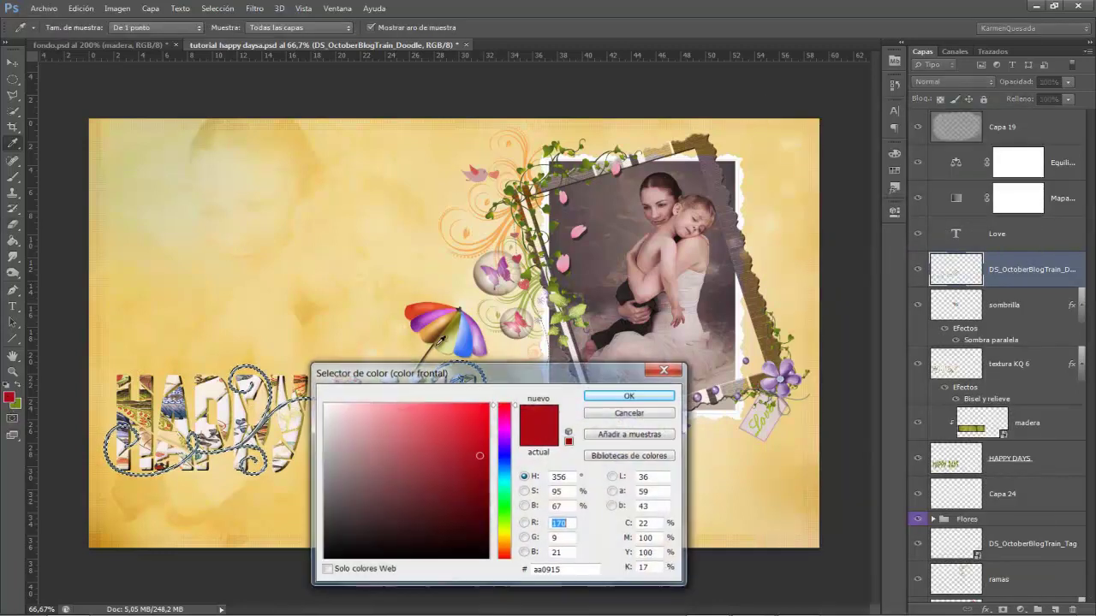
pyautogui.click(562, 291)
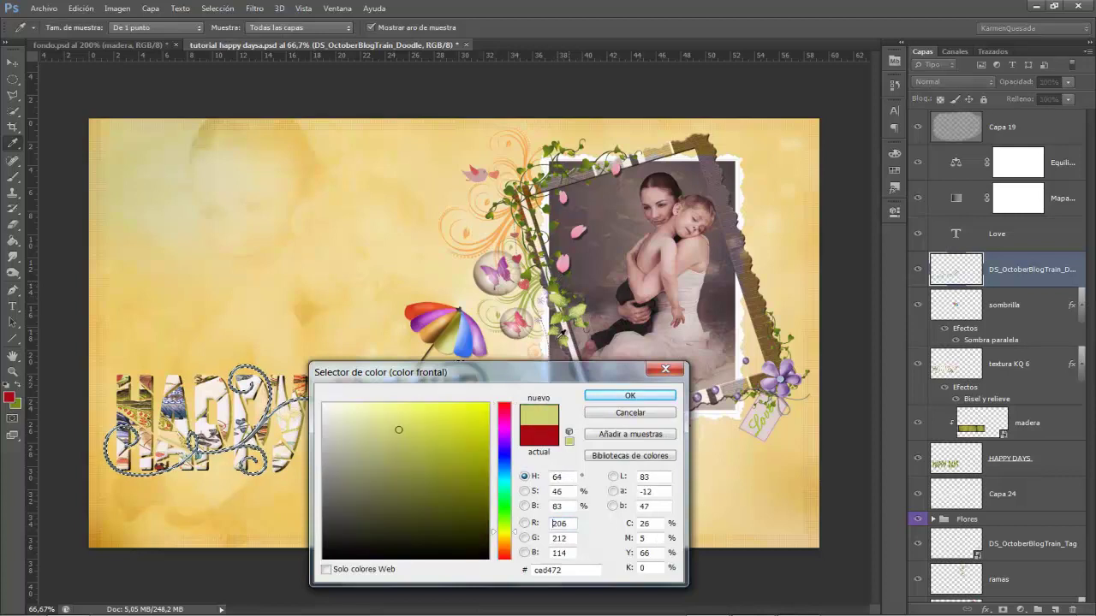
pyautogui.click(539, 281)
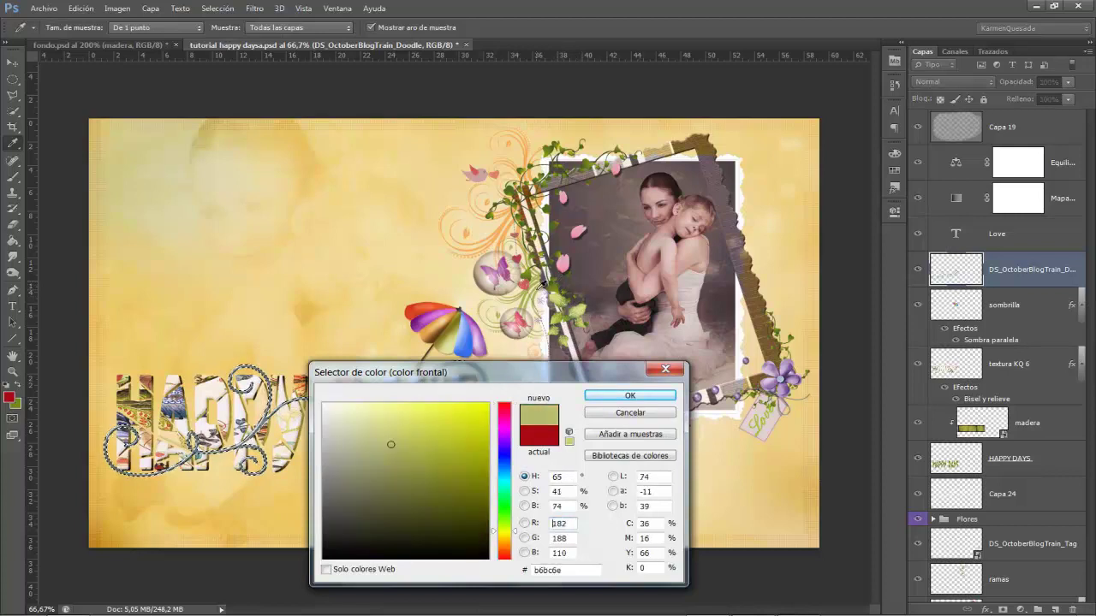
pyautogui.click(412, 443)
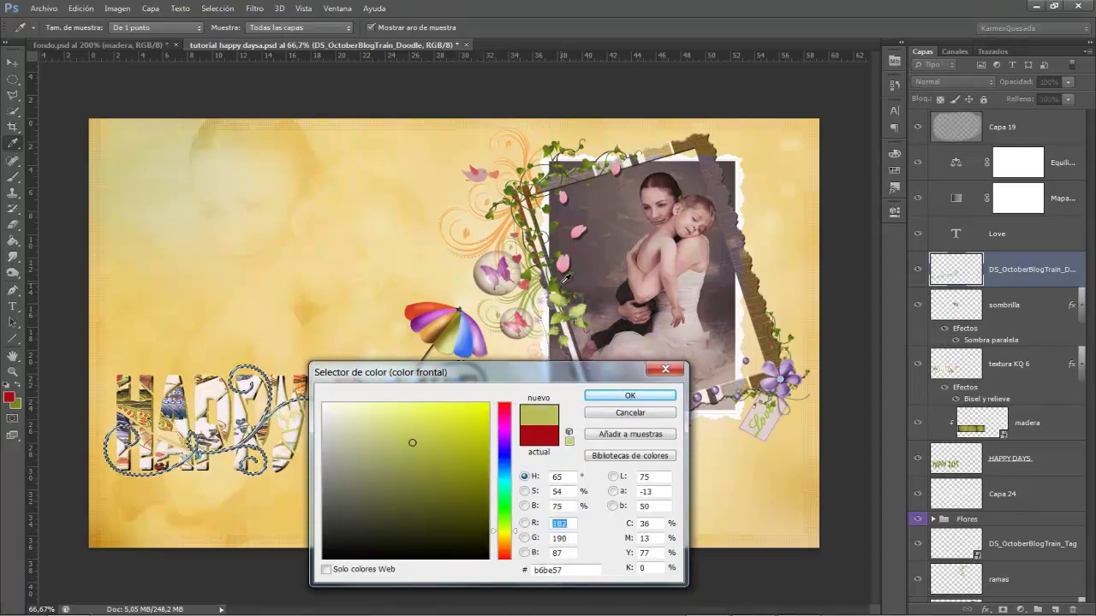
pyautogui.click(557, 284)
pyautogui.moveTo(455, 462); pyautogui.dragTo(456, 443)
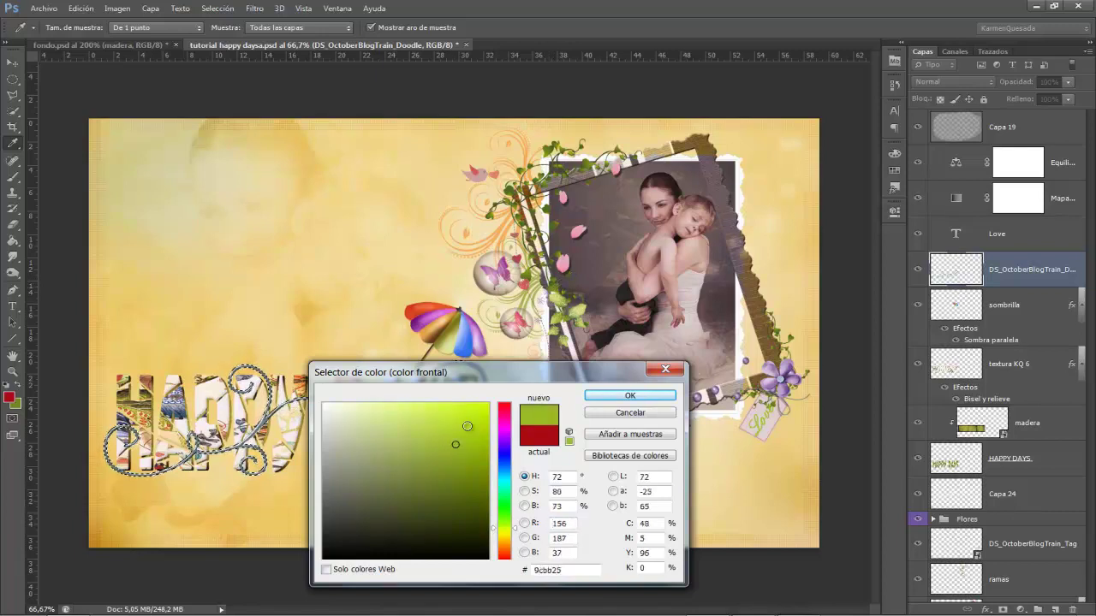
pyautogui.click(629, 394)
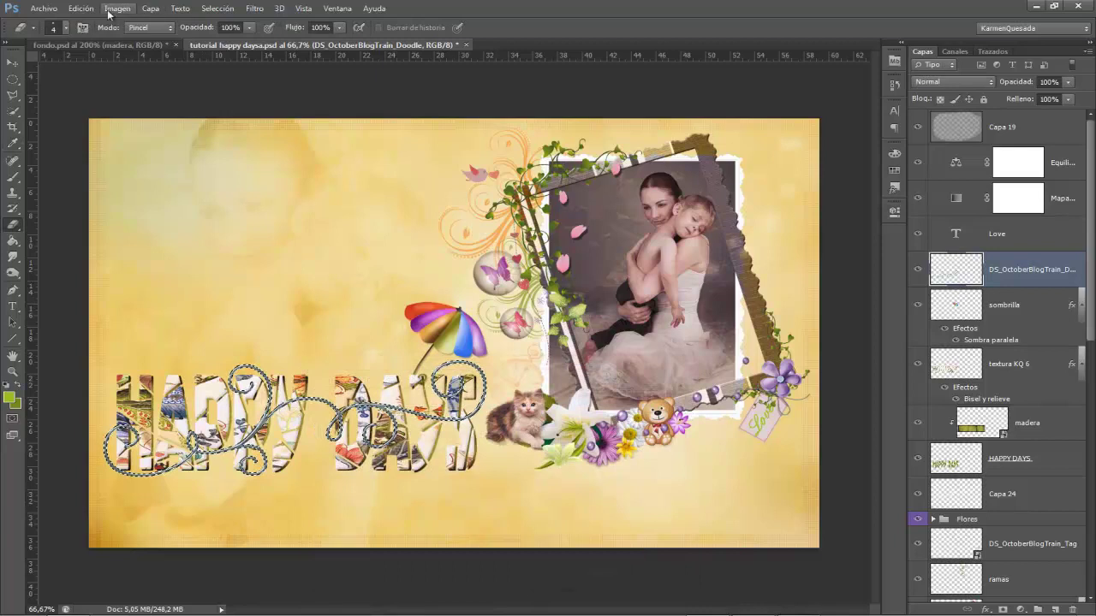
# Step: Fill the doodle with the green foreground at 75%, preserving transparency, then deselect
pyautogui.click(81, 8)
pyautogui.click(101, 231)
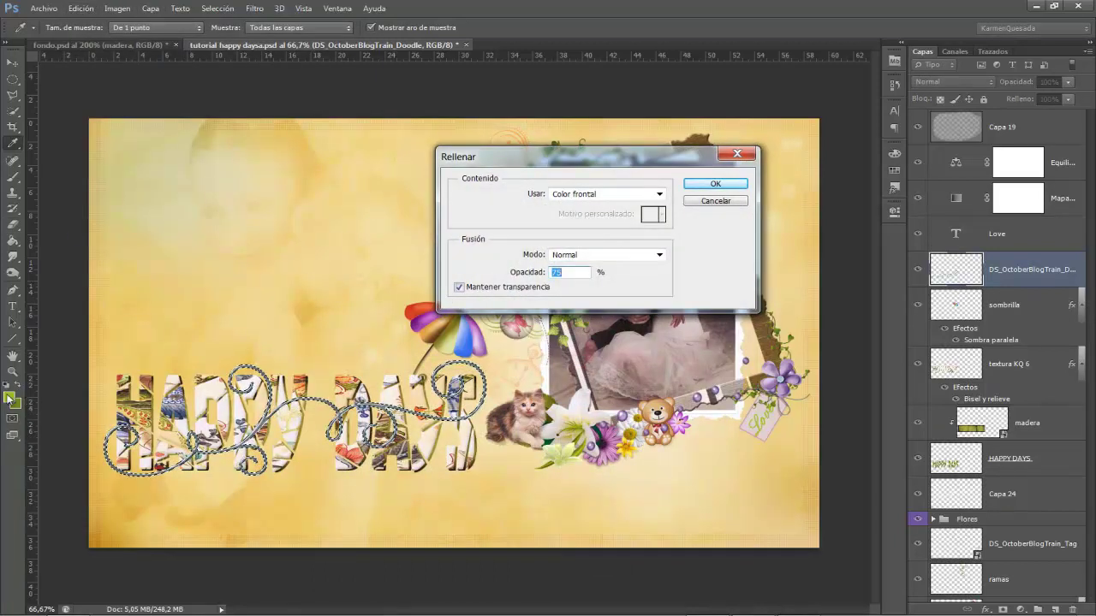
pyautogui.click(715, 183)
pyautogui.press('e')
pyautogui.hotkey('ctrl', 'd')
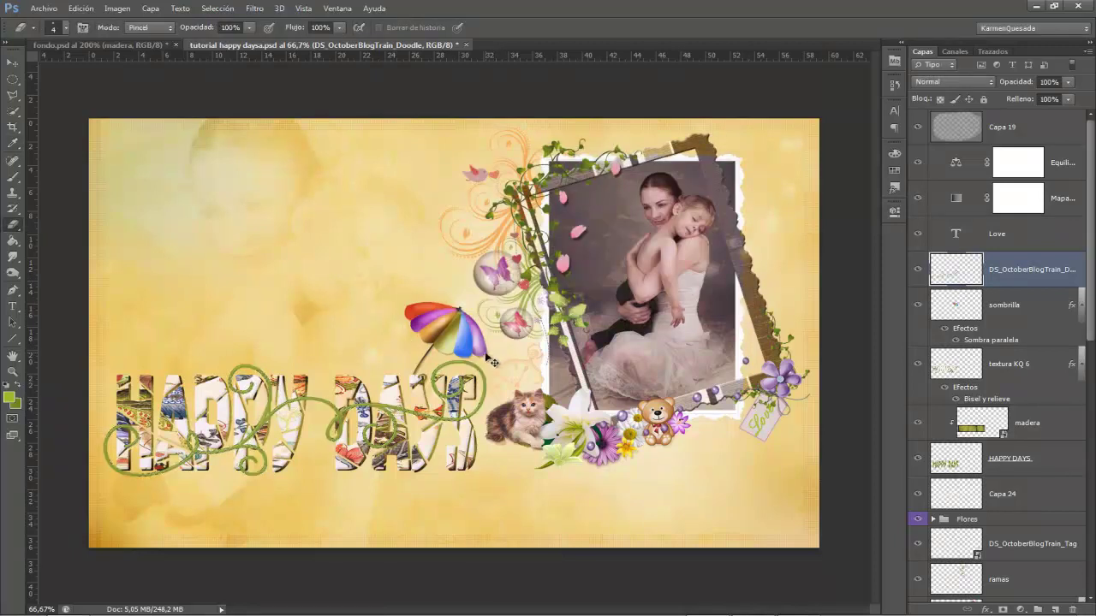
# Step: Zoom in on HAPPY, make the doodle layer active and enlarge the eraser slightly
pyautogui.hotkey('ctrl', '+')
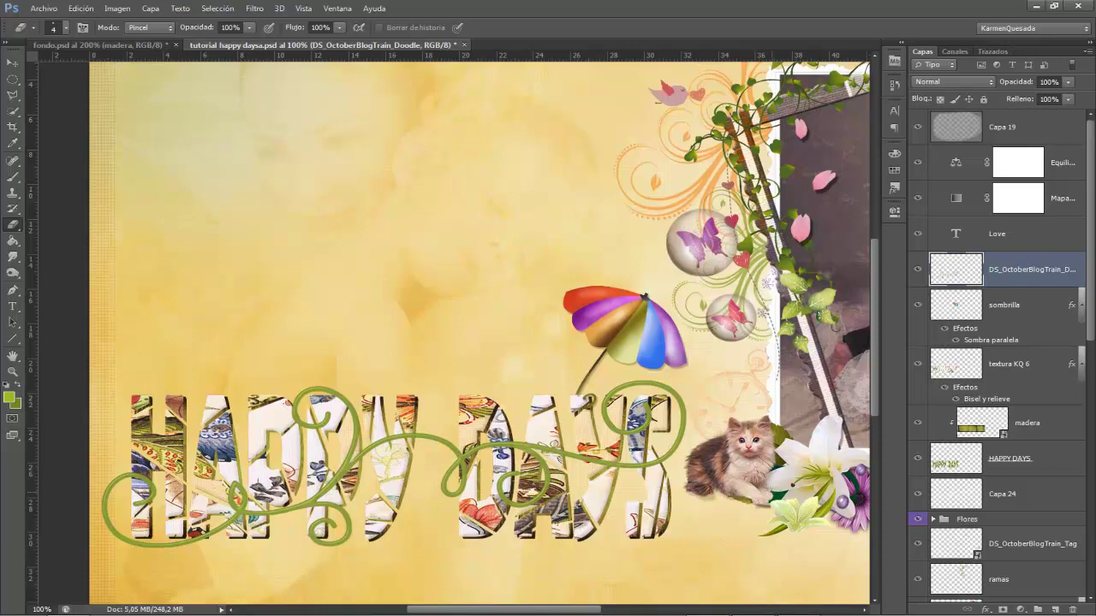
pyautogui.click(942, 376)
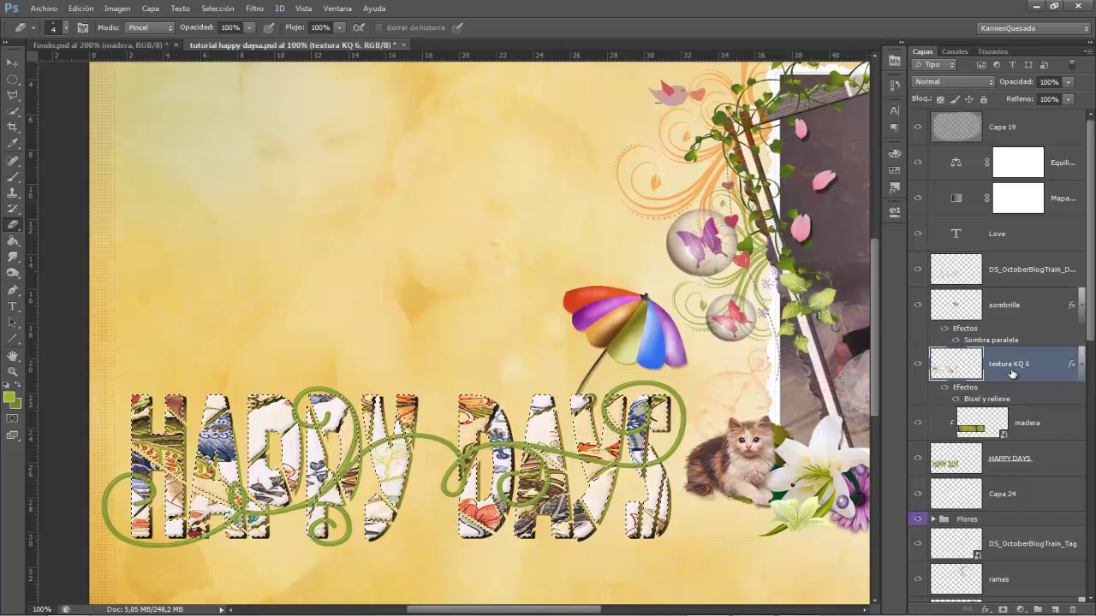
pyautogui.hotkey('ctrl', '+')
pyautogui.scroll(-5, 580, 157)
pyautogui.moveTo(580, 157); pyautogui.dragTo(628, 142)
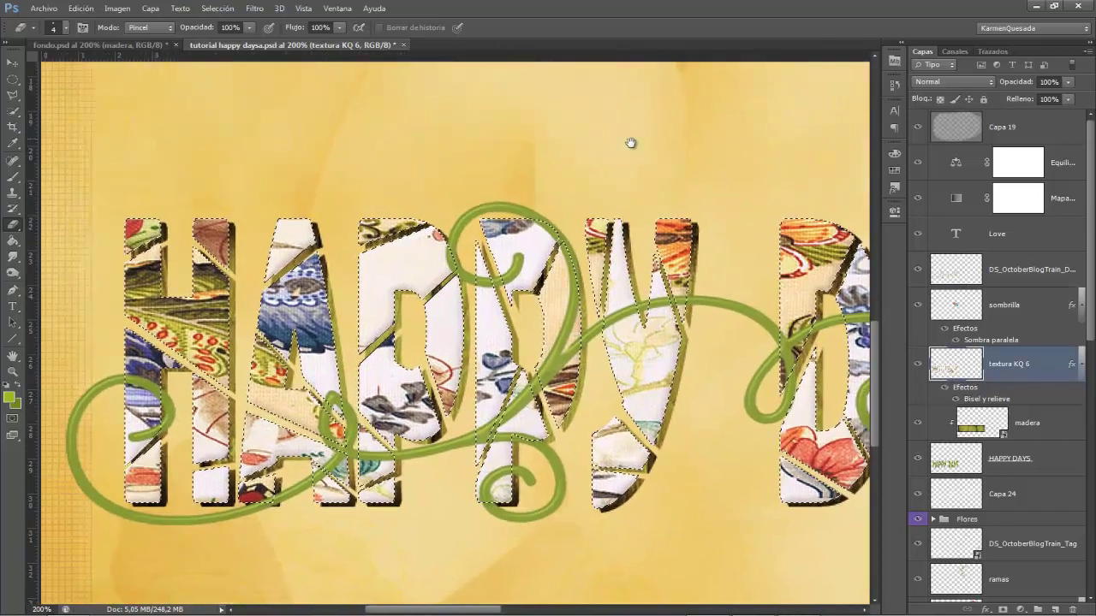
pyautogui.click(1007, 274)
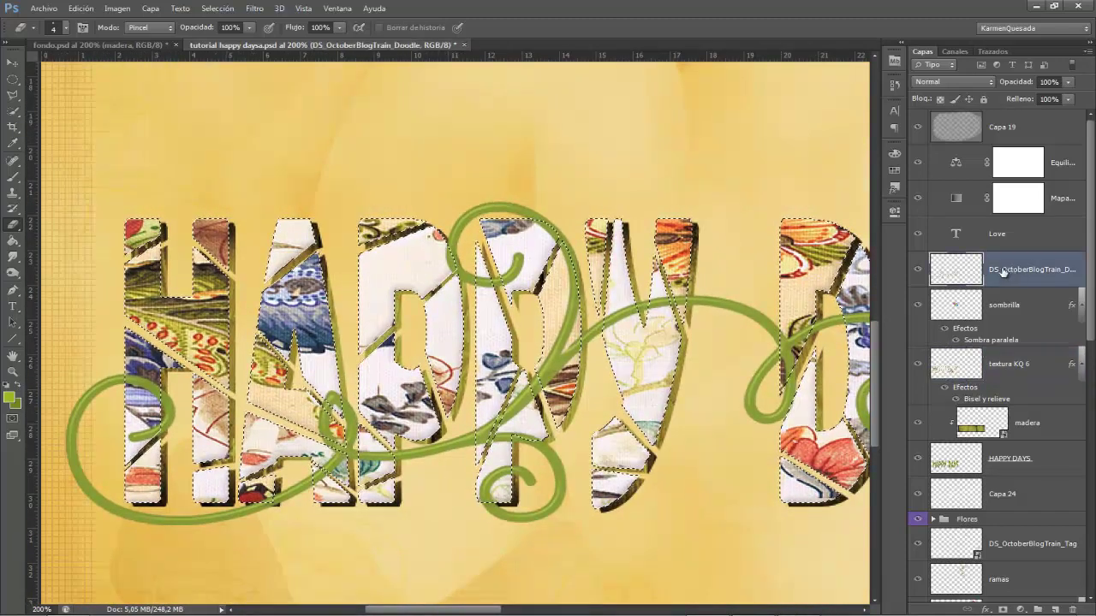
pyautogui.keyDown('alt'); pyautogui.rightClick(245, 379); pyautogui.keyUp('alt')
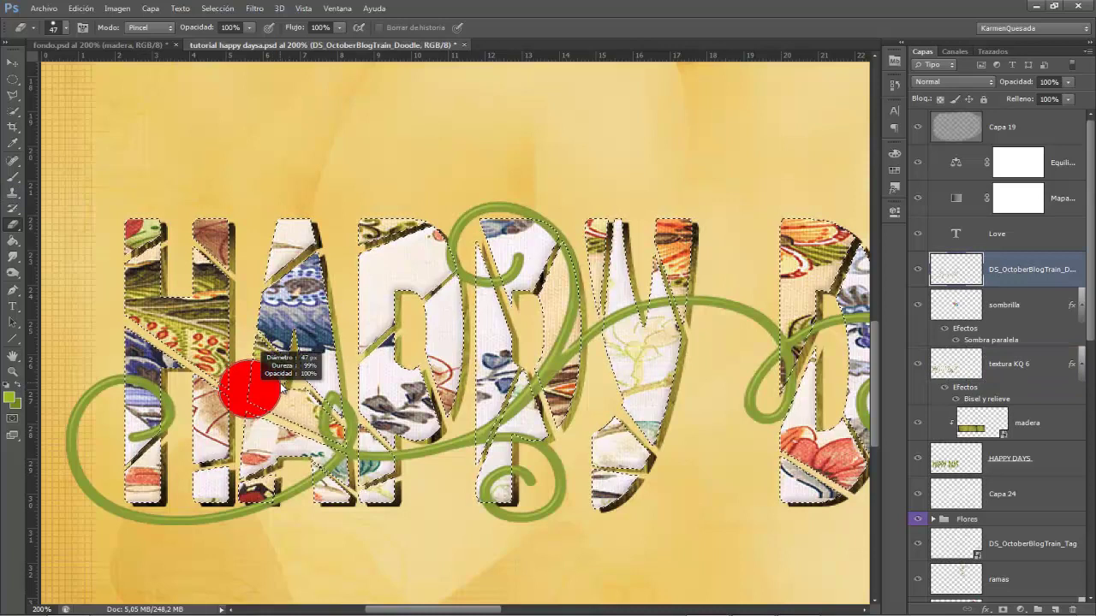
pyautogui.keyDown('alt'); pyautogui.rightClick(251, 390); pyautogui.keyUp('alt')
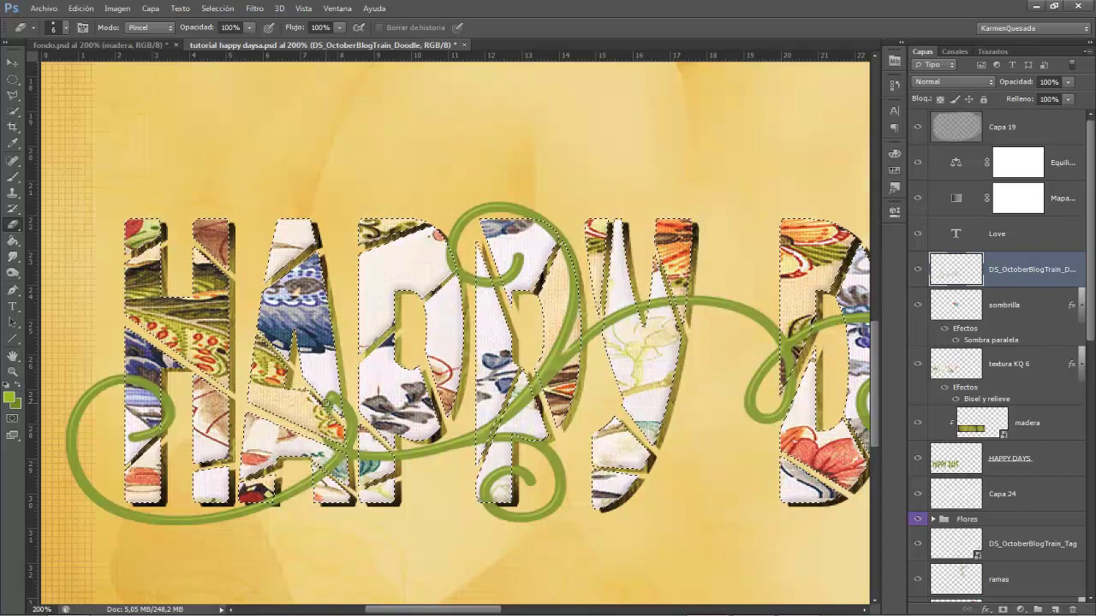
# Step: Erase the vine where it crosses the letters so it weaves through, then deselect
pyautogui.moveTo(341, 490); pyautogui.dragTo(370, 485)
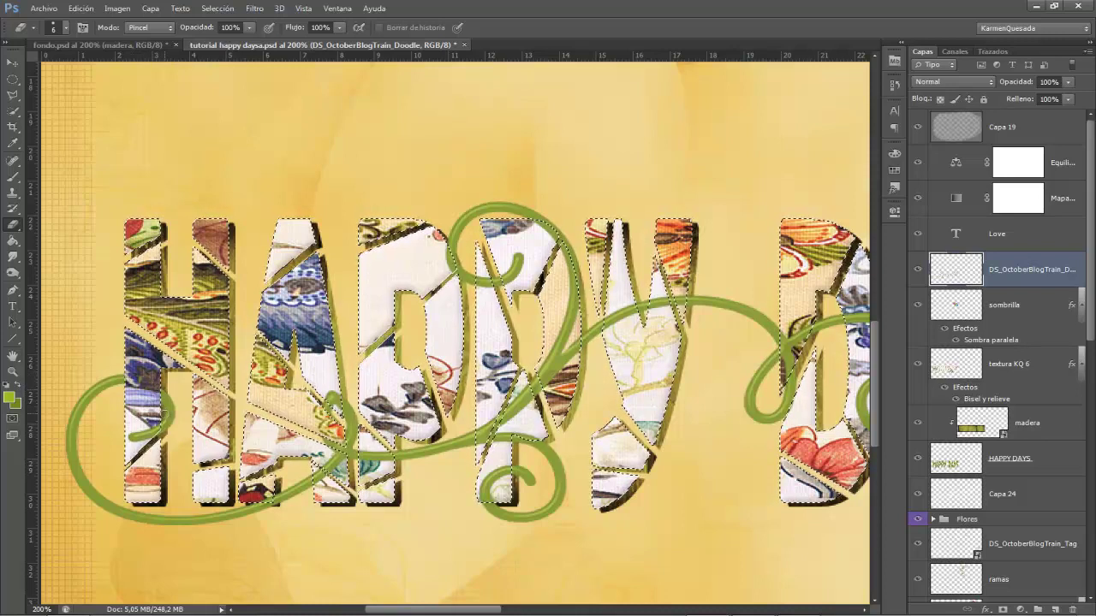
pyautogui.moveTo(520, 381)
pyautogui.mouseDown()
pyautogui.moveTo(415, 365)
pyautogui.moveTo(426, 448)
pyautogui.moveTo(456, 445)
pyautogui.mouseUp()
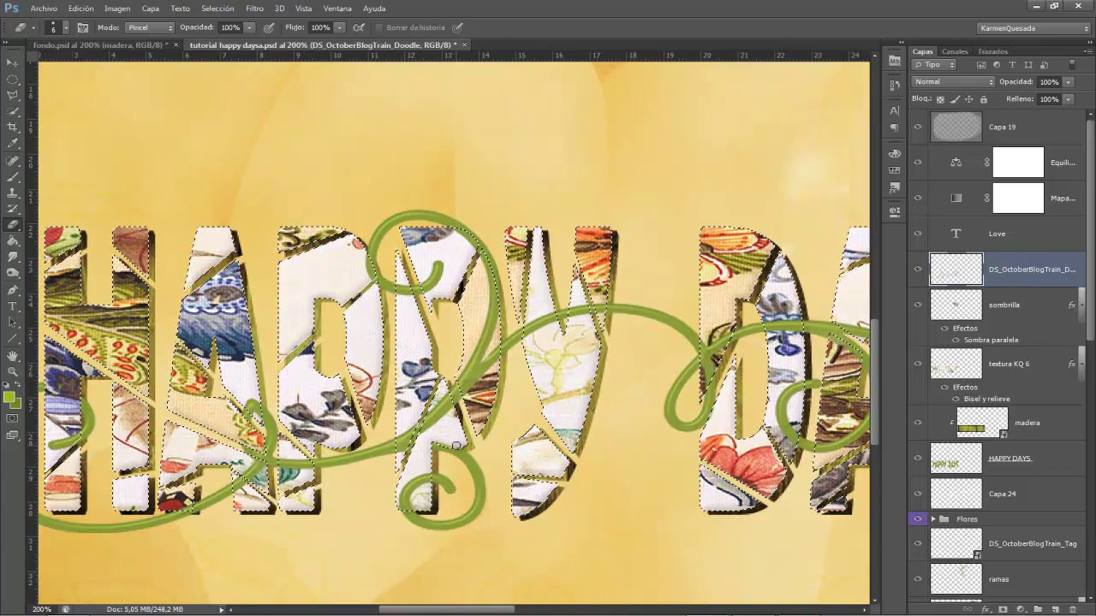
pyautogui.moveTo(433, 441); pyautogui.dragTo(197, 404)
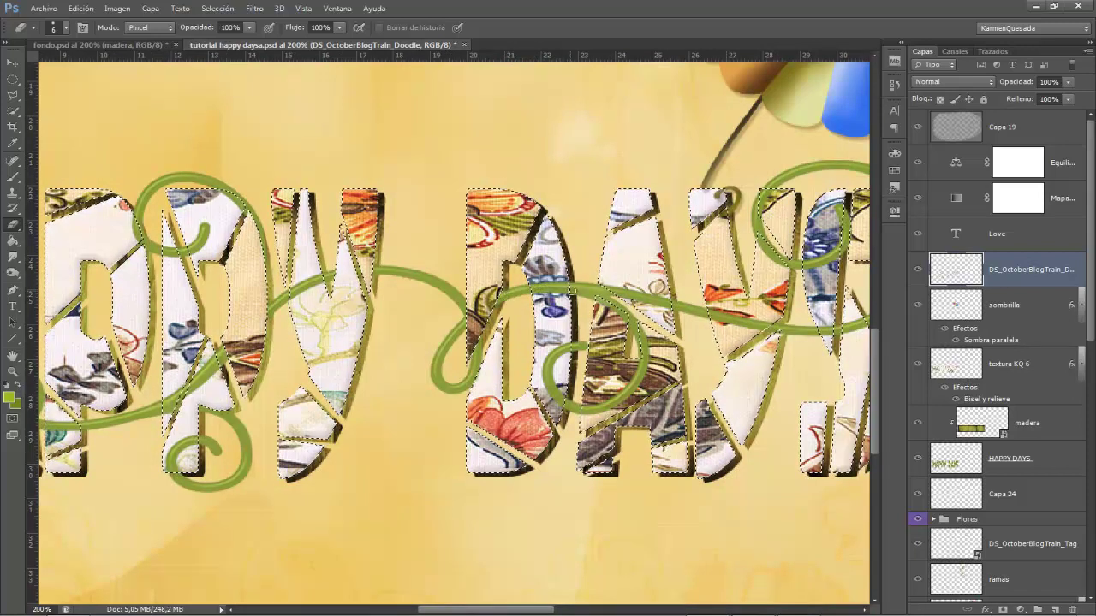
pyautogui.moveTo(531, 342); pyautogui.dragTo(414, 321)
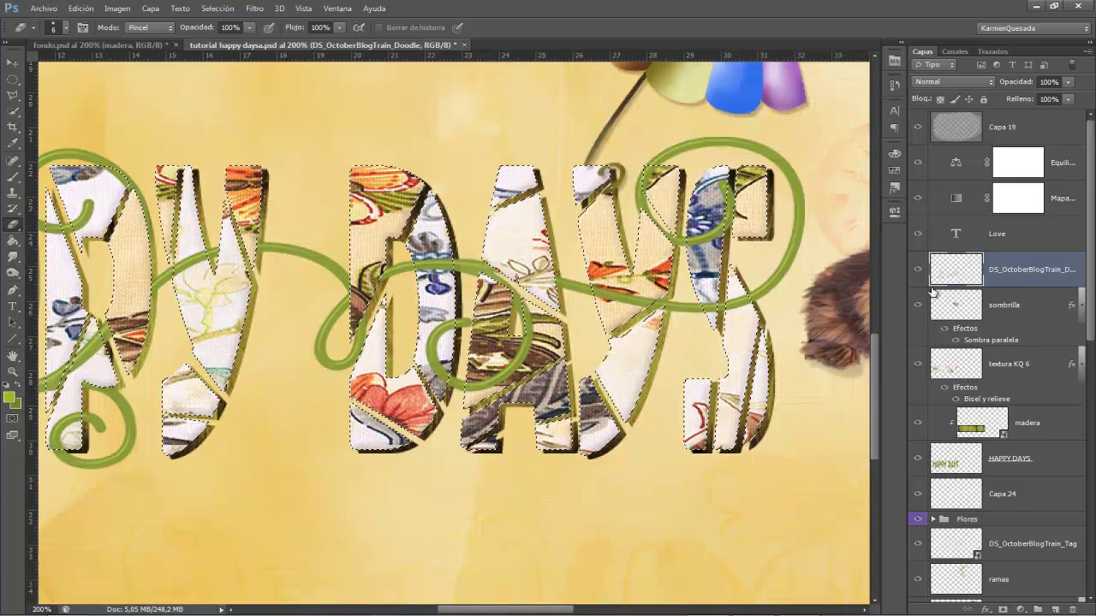
pyautogui.hotkey('ctrl', 'd')
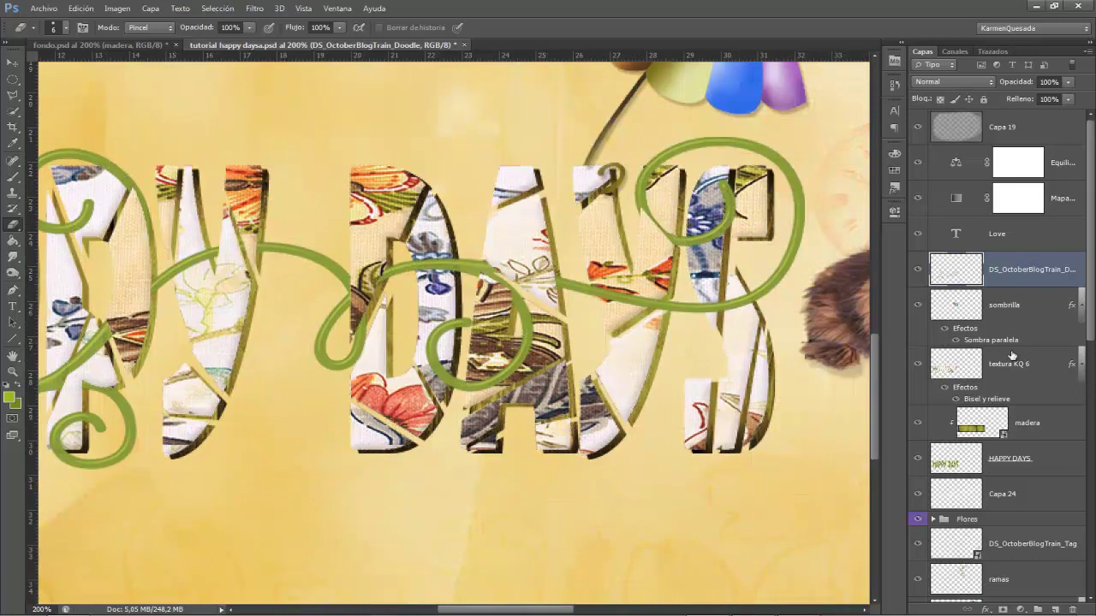
# Step: Merge the HAPPY DAYS layer into madera and load the letters' outline as a selection
pyautogui.scroll(-2, 1009, 366)
pyautogui.click(1008, 355)
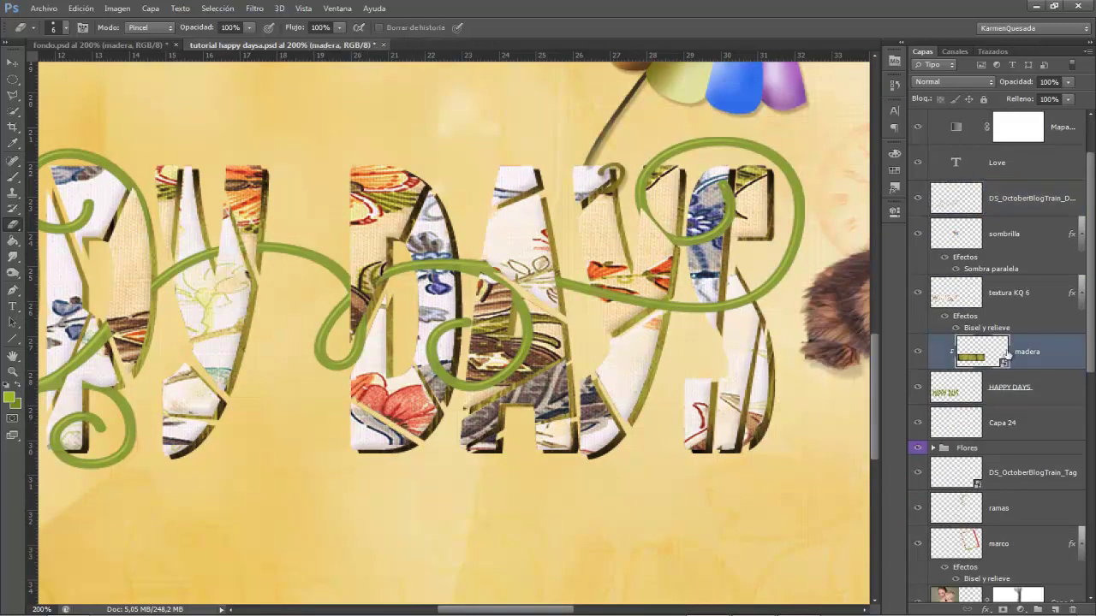
pyautogui.keyDown('shift'); pyautogui.click(1037, 386); pyautogui.keyUp('shift')
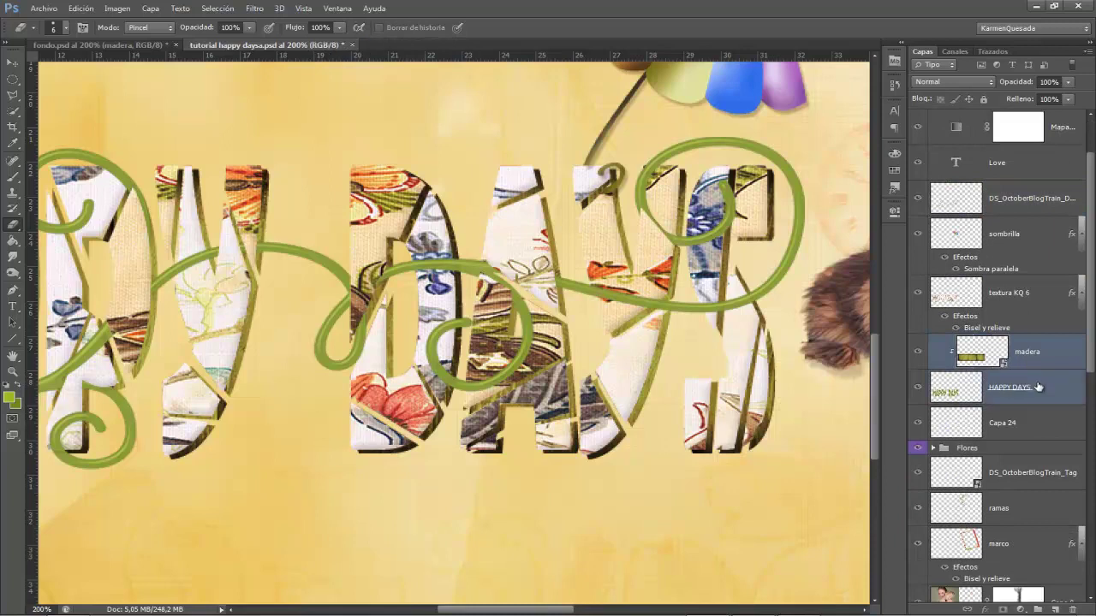
pyautogui.hotkey('ctrl', 'e')
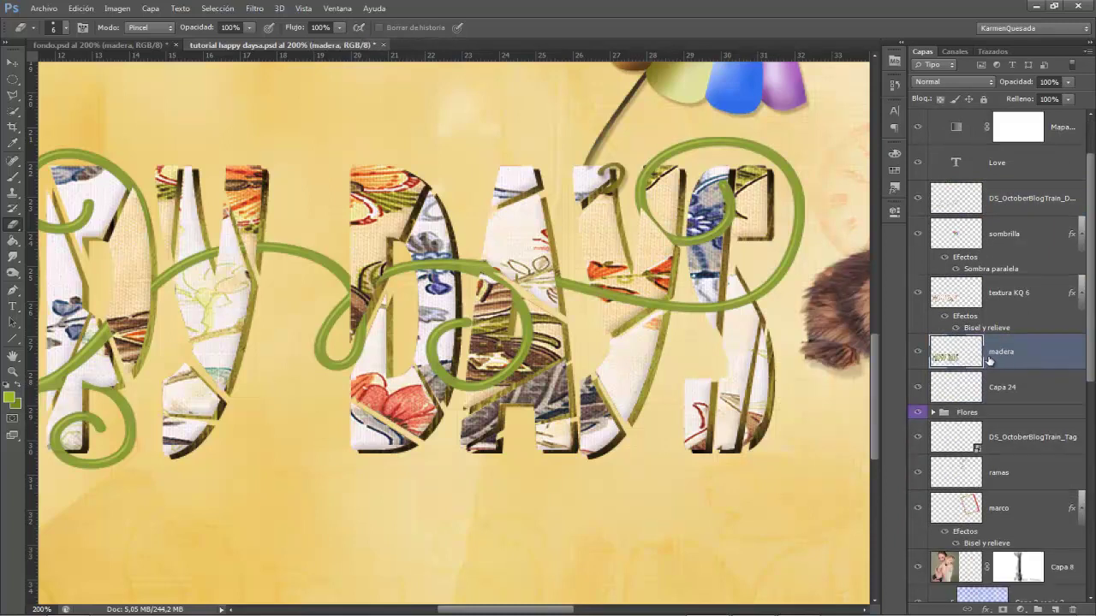
pyautogui.keyDown('ctrl'); pyautogui.click(941, 357); pyautogui.keyUp('ctrl')
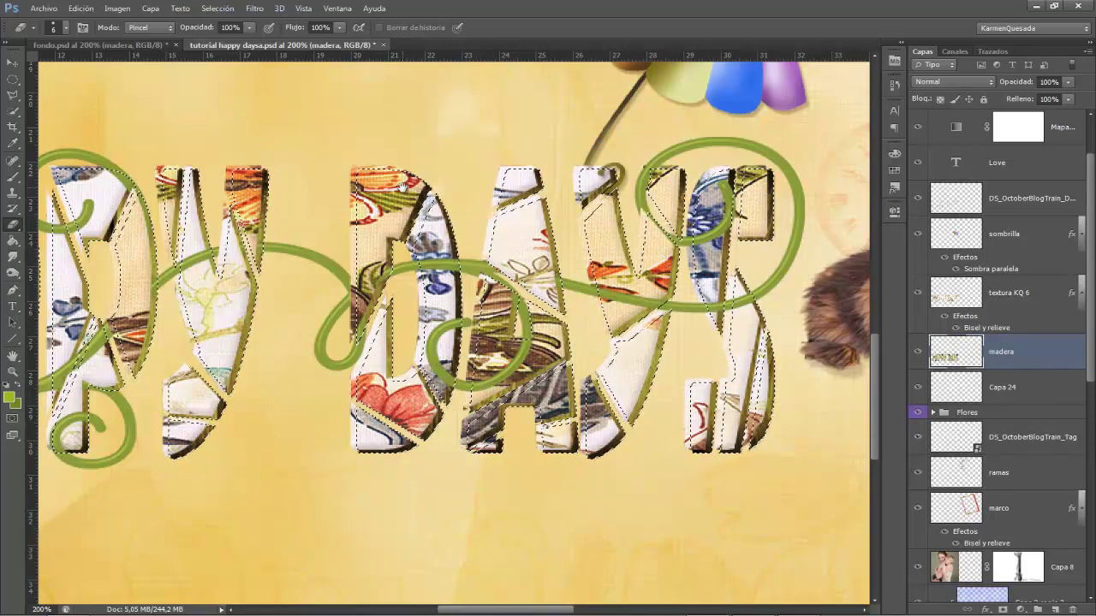
# Step: Make the doodle layer active and zoom out to view the whole collage
pyautogui.moveTo(513, 225); pyautogui.dragTo(750, 205)
pyautogui.hscroll(-5, 261, 328)
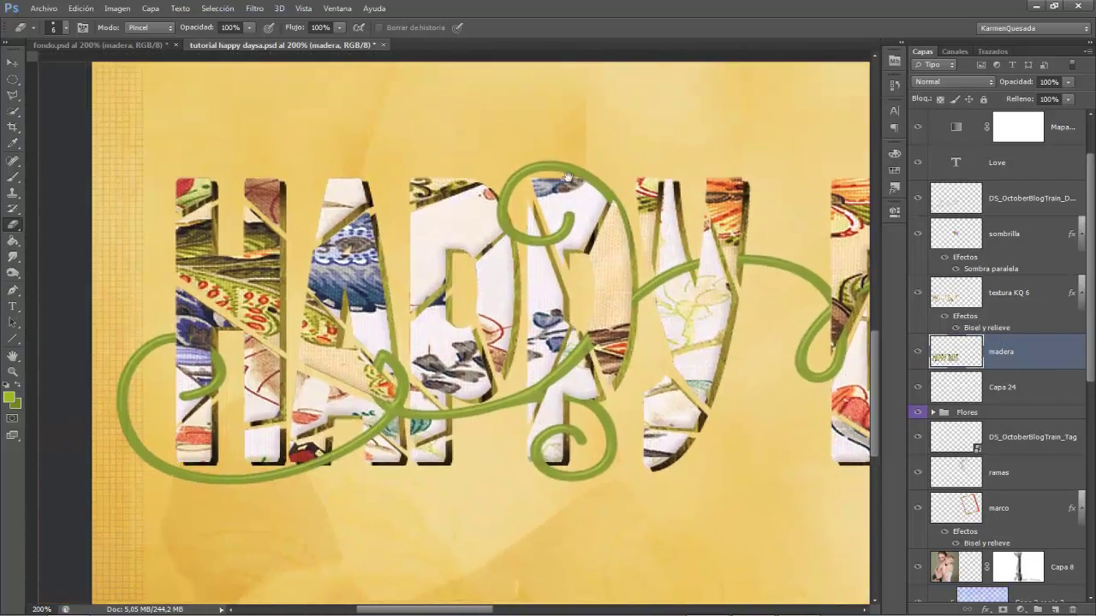
pyautogui.hscroll(-4, 262, 328)
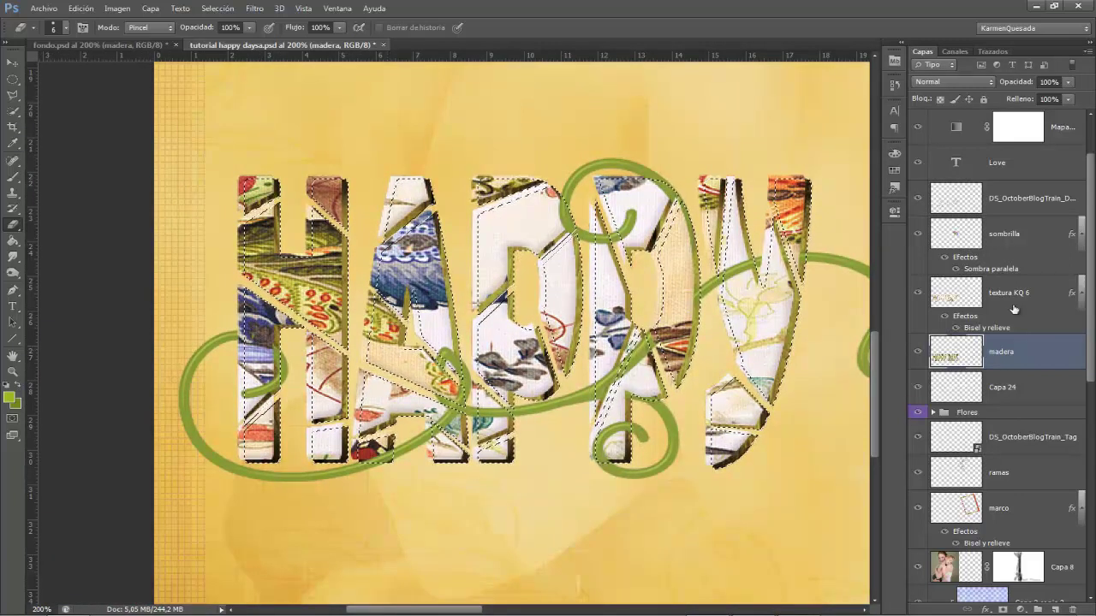
pyautogui.click(1027, 198)
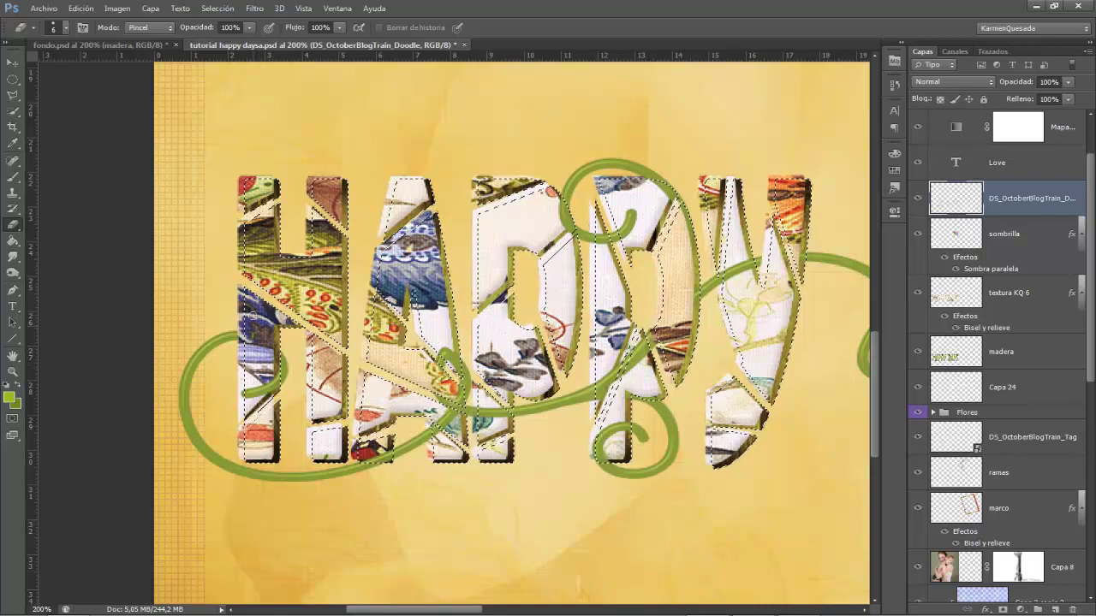
pyautogui.hscroll(3, 414, 351)
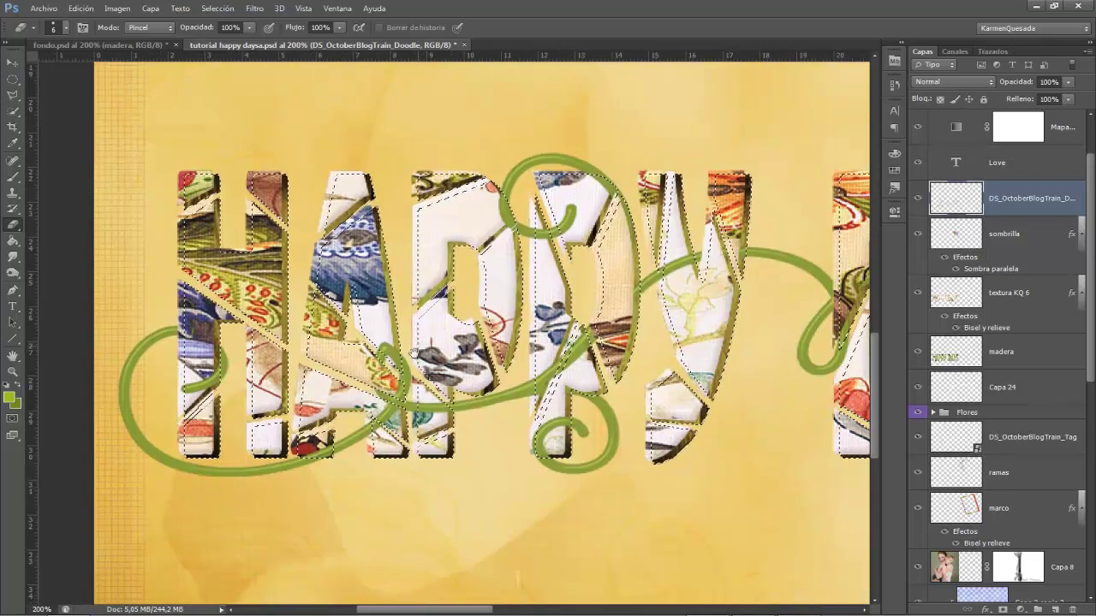
pyautogui.hscroll(1, 414, 351)
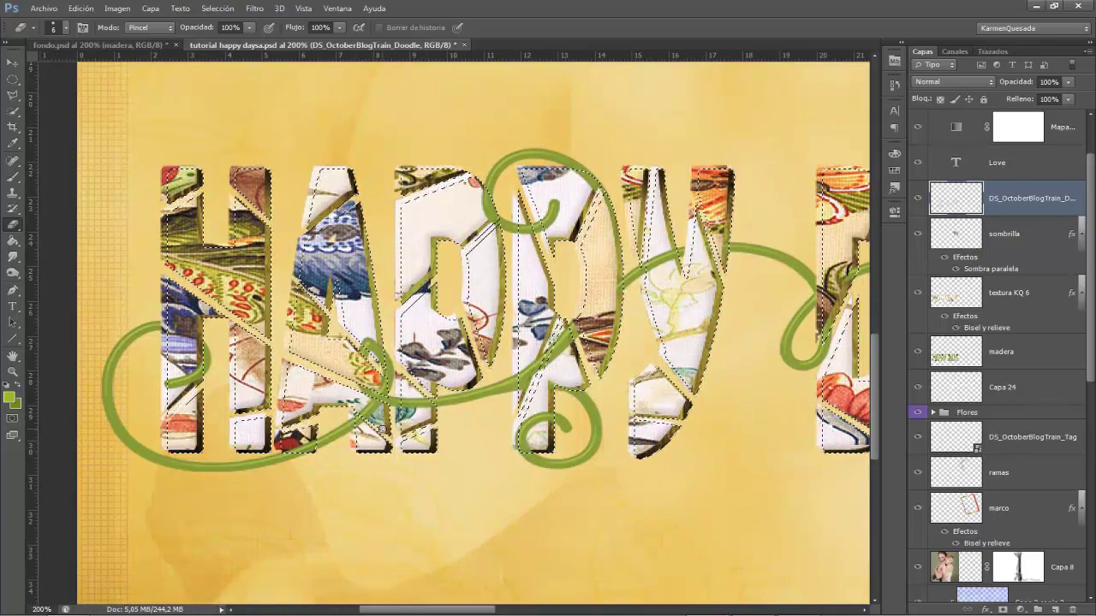
pyautogui.hscroll(5, 338, 291)
pyautogui.scroll(4, 338, 291)
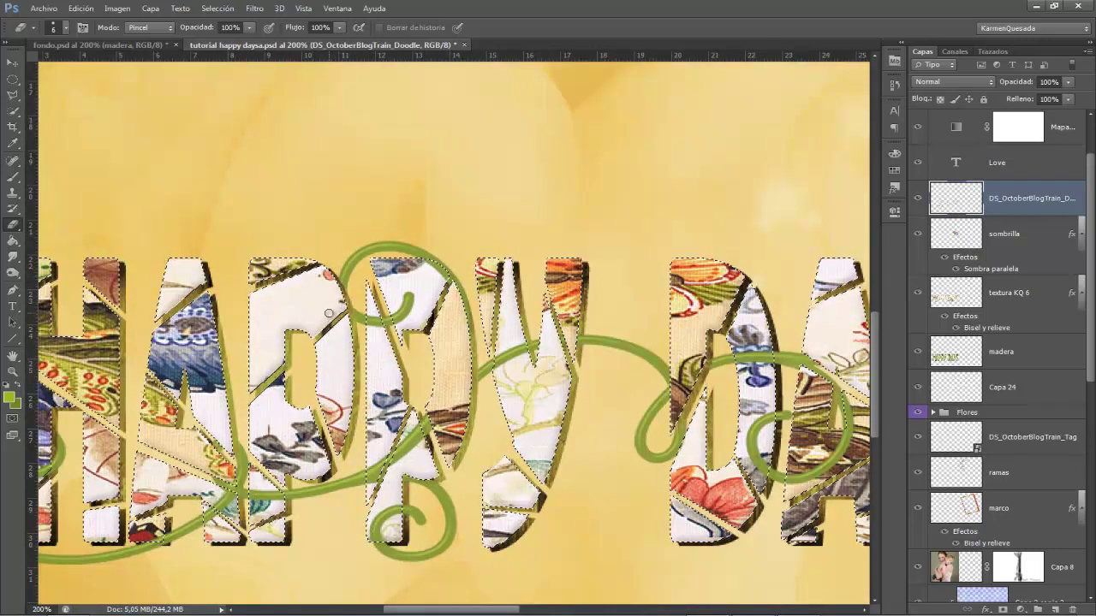
pyautogui.hotkey('ctrl', '-')
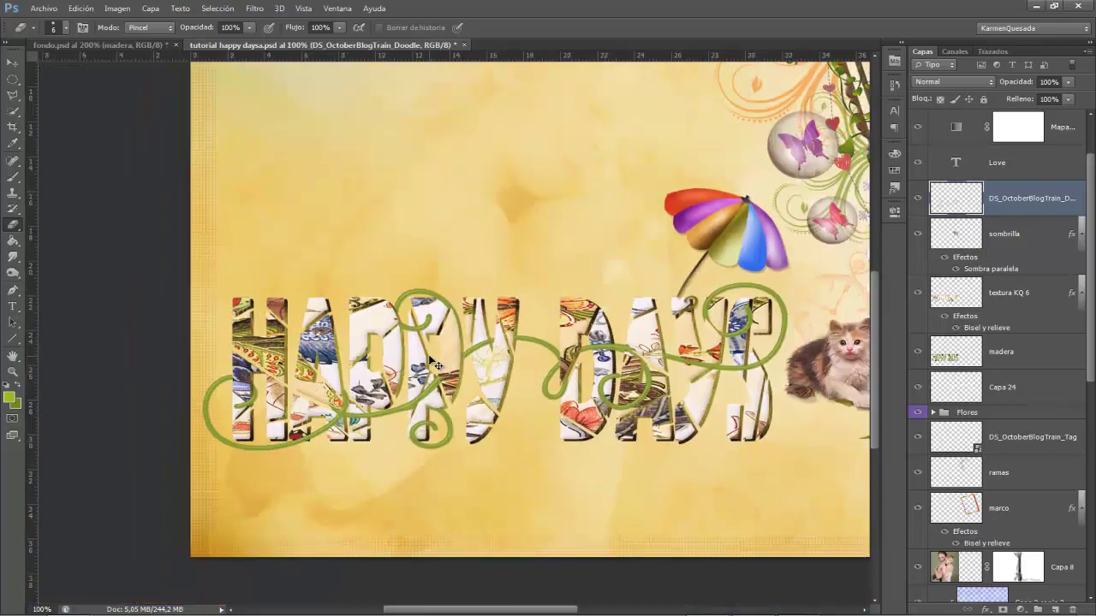
pyautogui.hotkey('ctrl', '-')
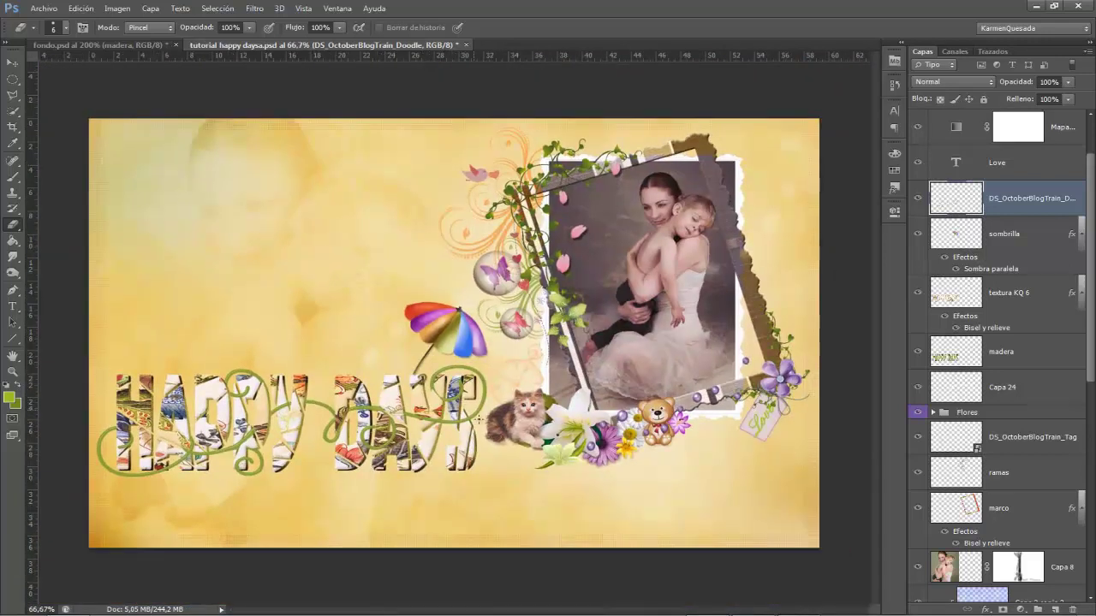
pyautogui.hotkey('ctrl', '+')
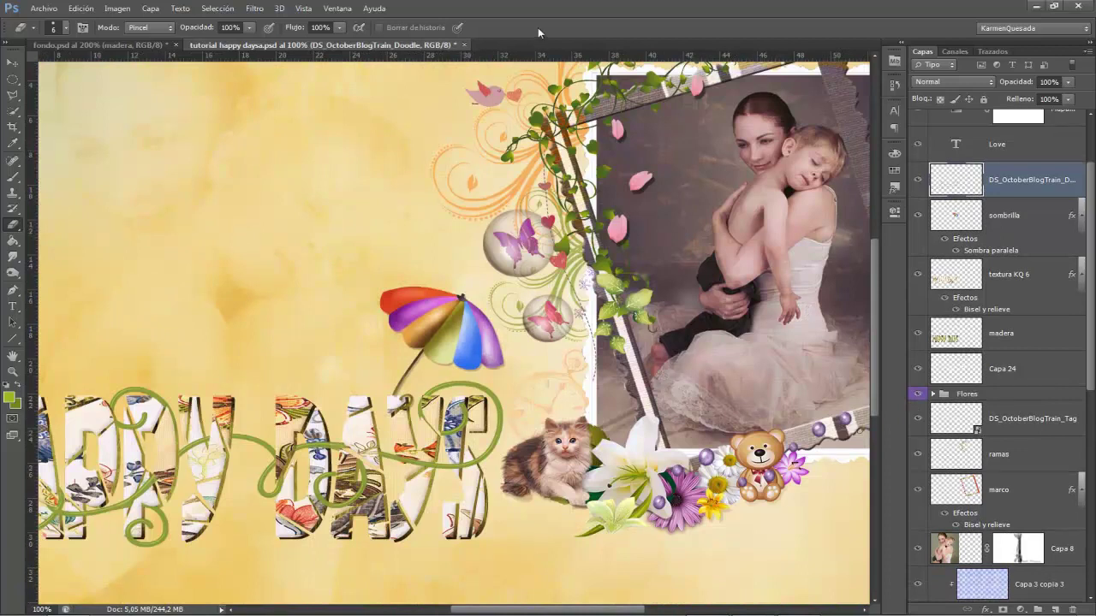
pyautogui.hotkey('ctrl', '-')
# Step: Place the corazones letras.png hearts image into the collage
pyautogui.click(43, 8)
pyautogui.click(83, 259)
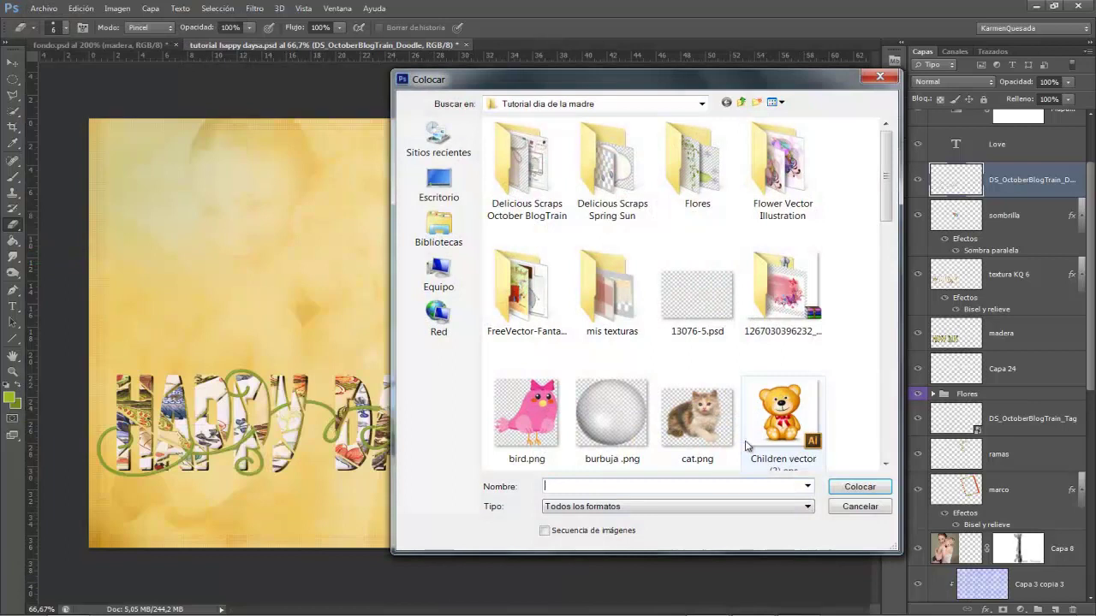
pyautogui.click(750, 459)
pyautogui.scroll(-2, 750, 459)
pyautogui.click(526, 295)
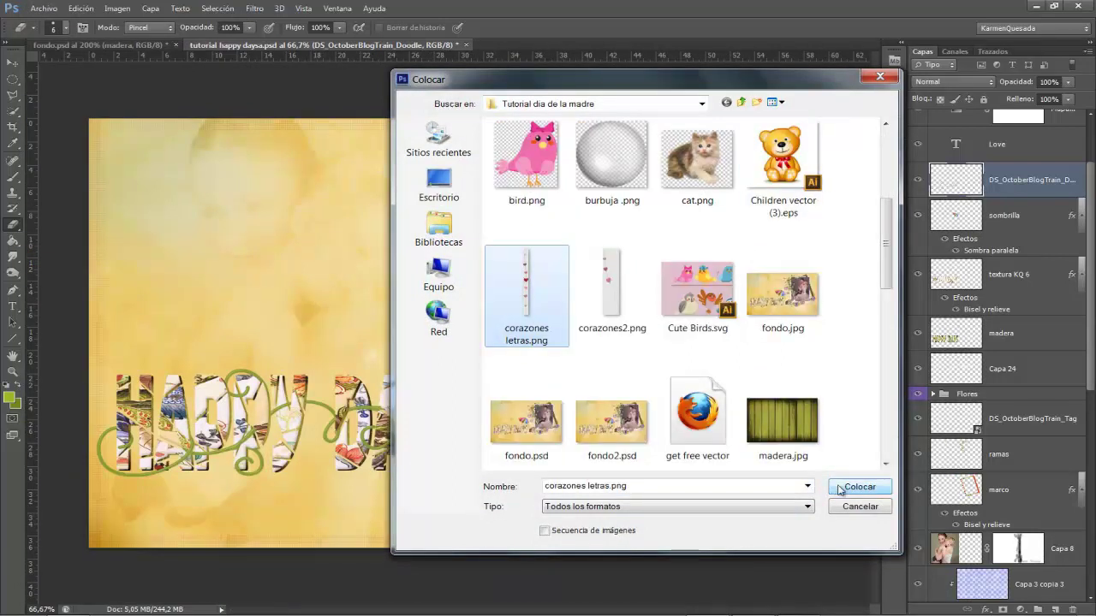
pyautogui.click(843, 487)
# Step: Rotate the hearts strip horizontal, move it under HAPPY DAYS, enlarge it slightly and commit
pyautogui.rightClick(462, 220)
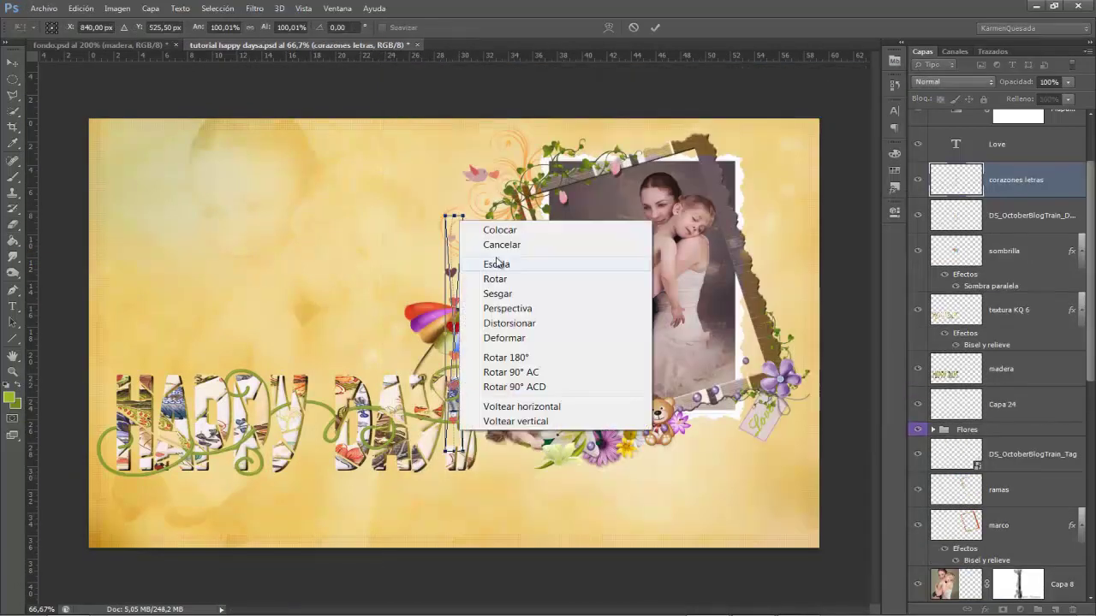
pyautogui.click(498, 272)
pyautogui.moveTo(454, 214); pyautogui.dragTo(336, 332)
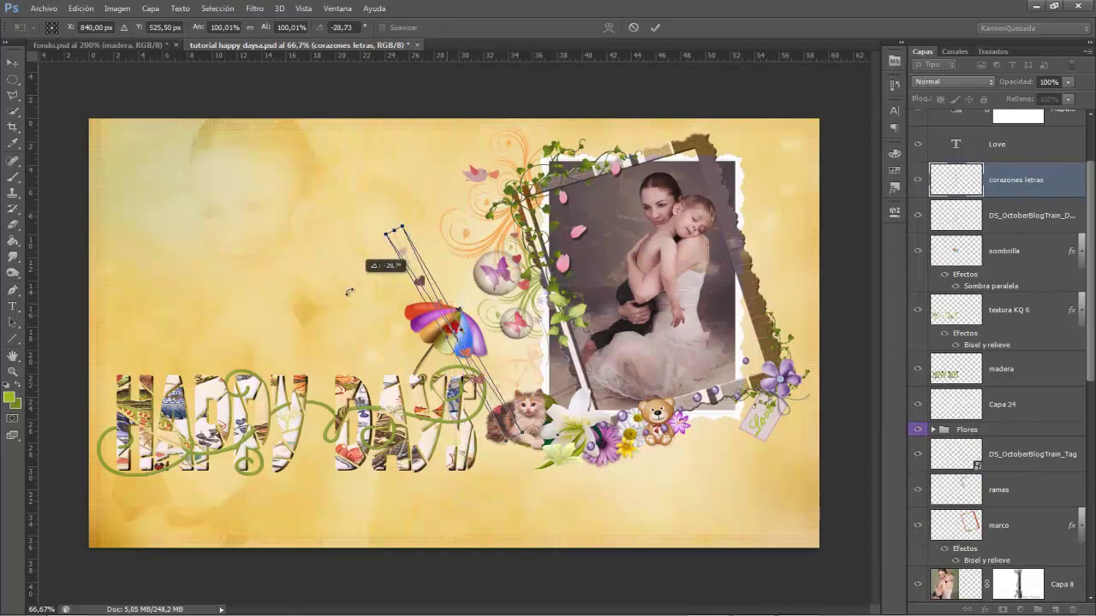
pyautogui.moveTo(479, 334); pyautogui.dragTo(332, 469)
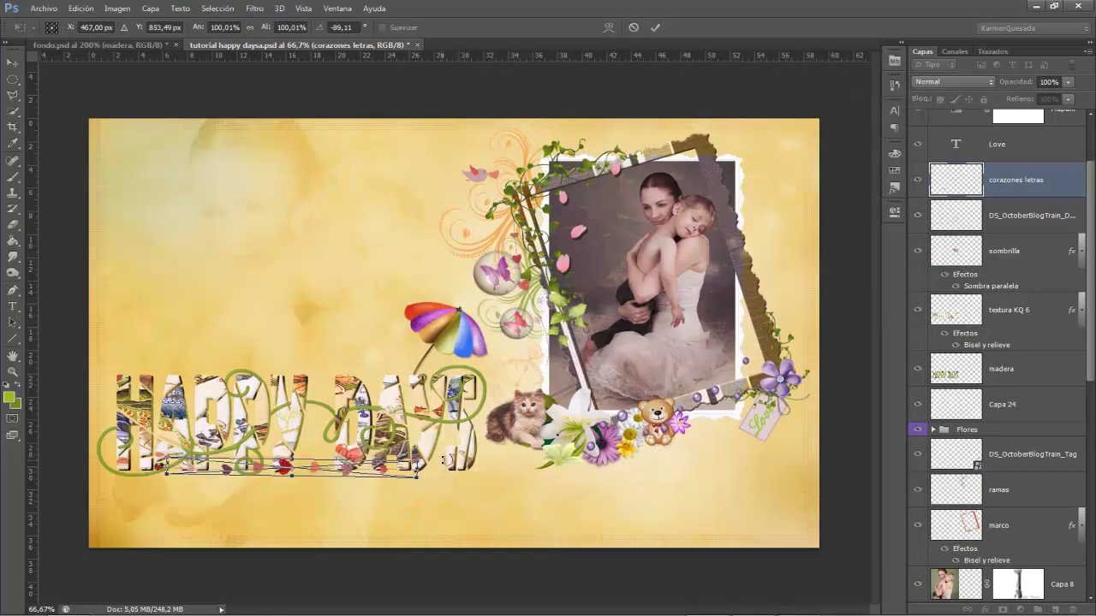
pyautogui.rightClick(412, 468)
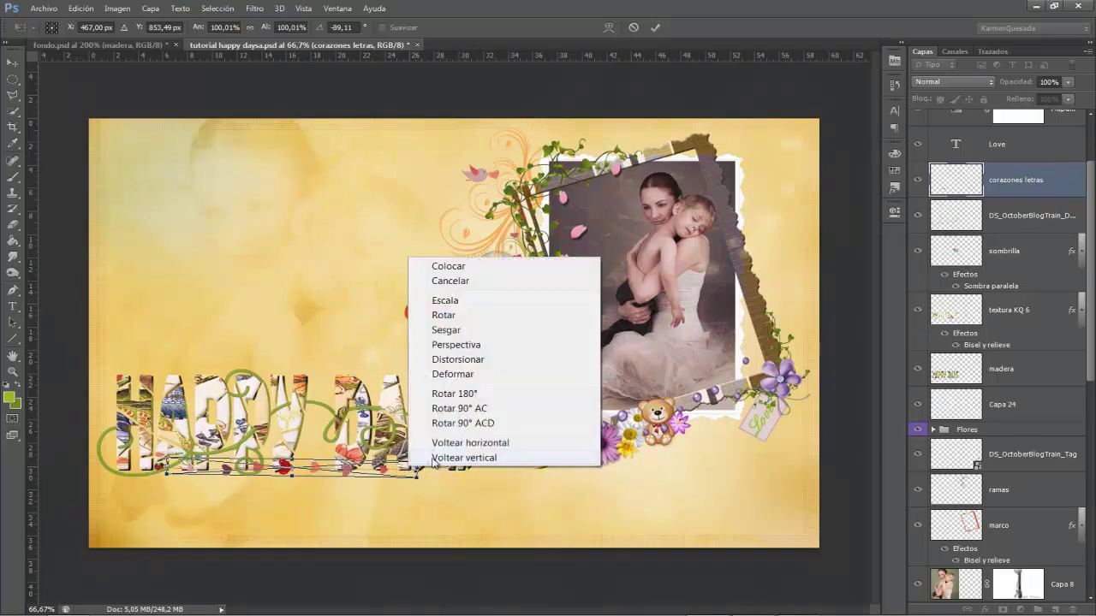
pyautogui.click(445, 298)
pyautogui.moveTo(417, 469); pyautogui.dragTo(438, 446)
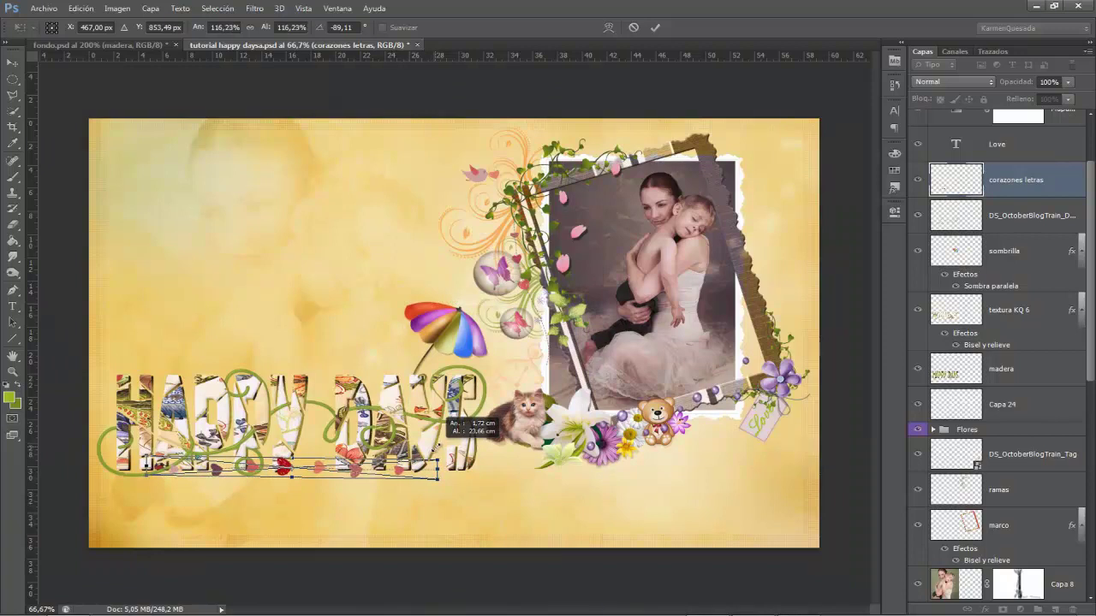
pyautogui.moveTo(439, 446); pyautogui.dragTo(435, 444)
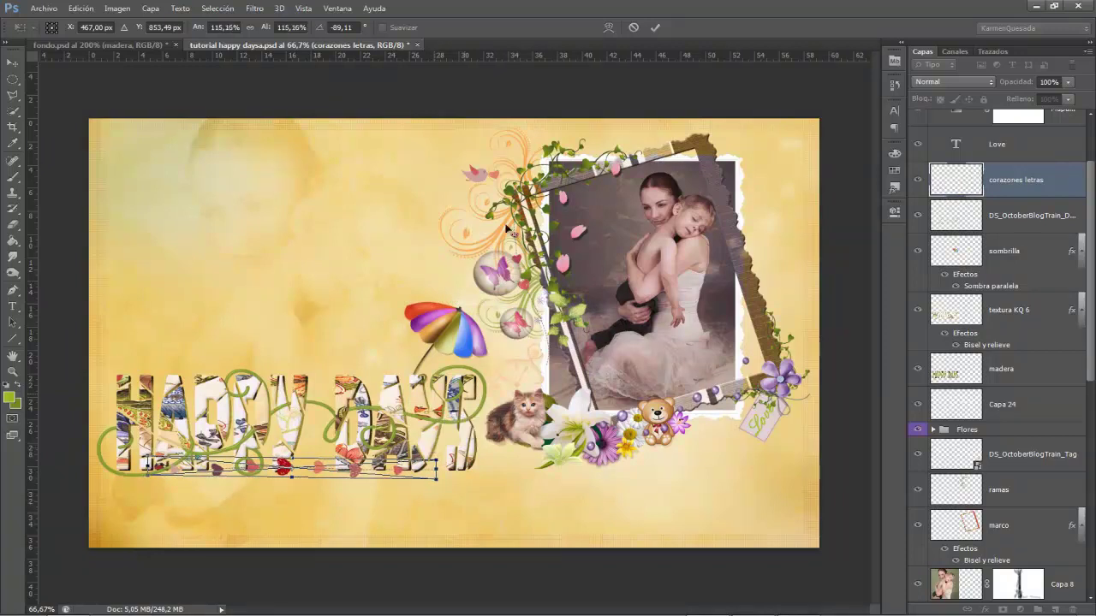
pyautogui.click(654, 29)
pyautogui.press('e')
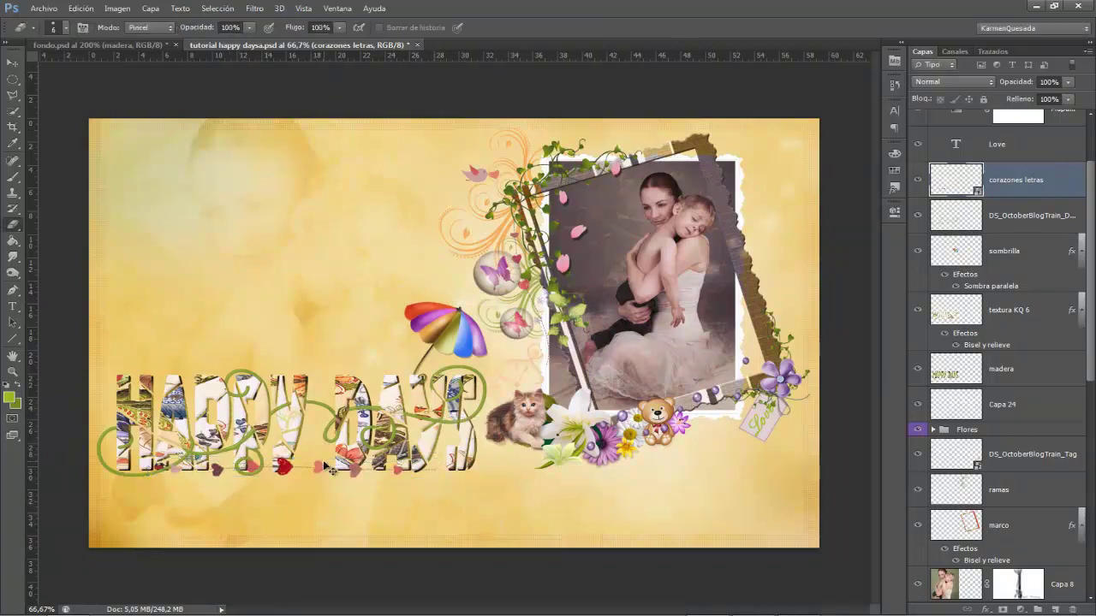
# Step: Warp the heart garland with a slightly stronger Flag preset and nudge it right
pyautogui.hotkey('ctrl', 't')
pyautogui.hotkey('ctrl', '+')
pyautogui.rightClick(432, 418)
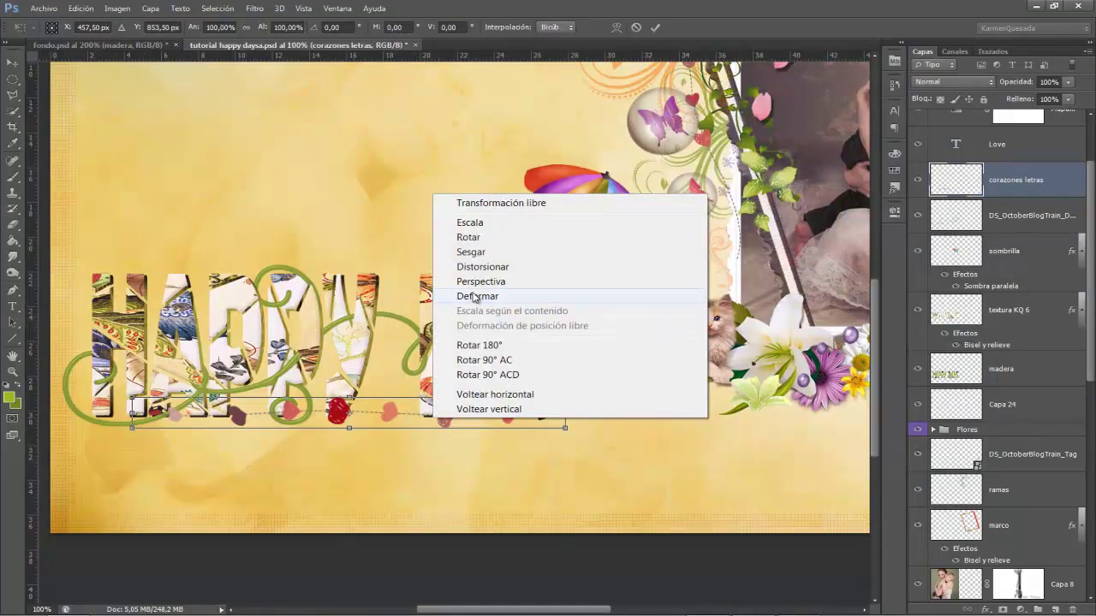
pyautogui.click(476, 296)
pyautogui.click(193, 29)
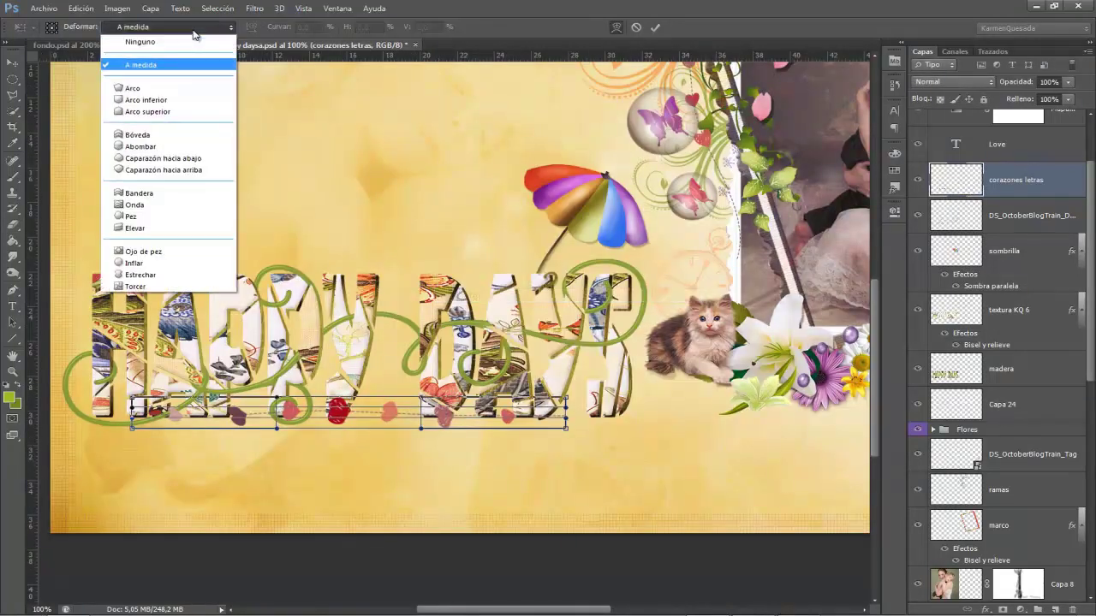
pyautogui.click(150, 190)
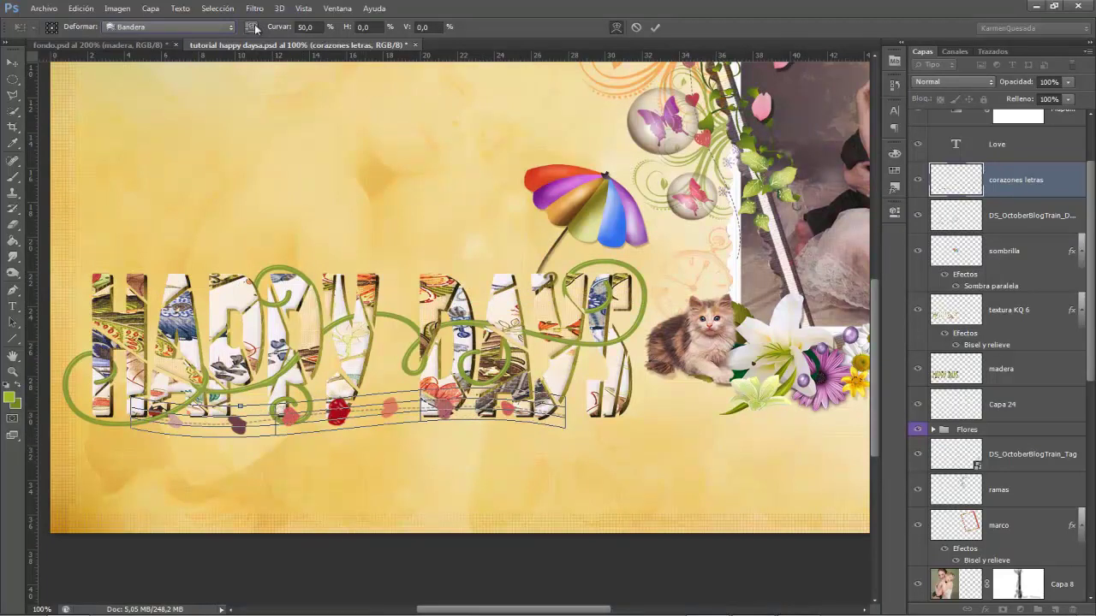
pyautogui.moveTo(280, 28); pyautogui.dragTo(297, 32)
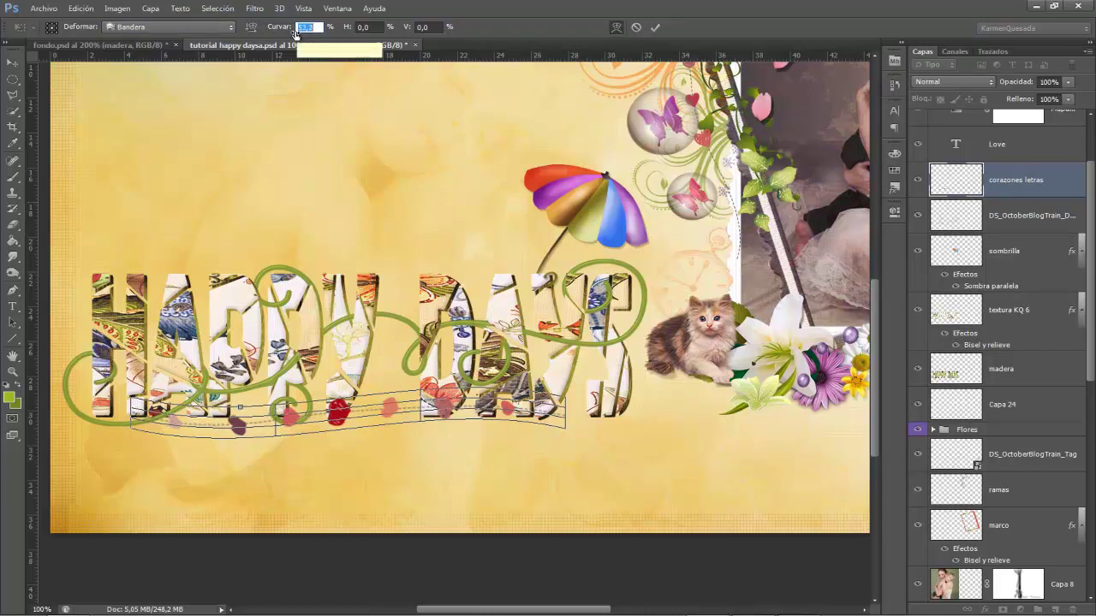
pyautogui.click(654, 26)
pyautogui.moveTo(233, 424); pyautogui.dragTo(248, 425)
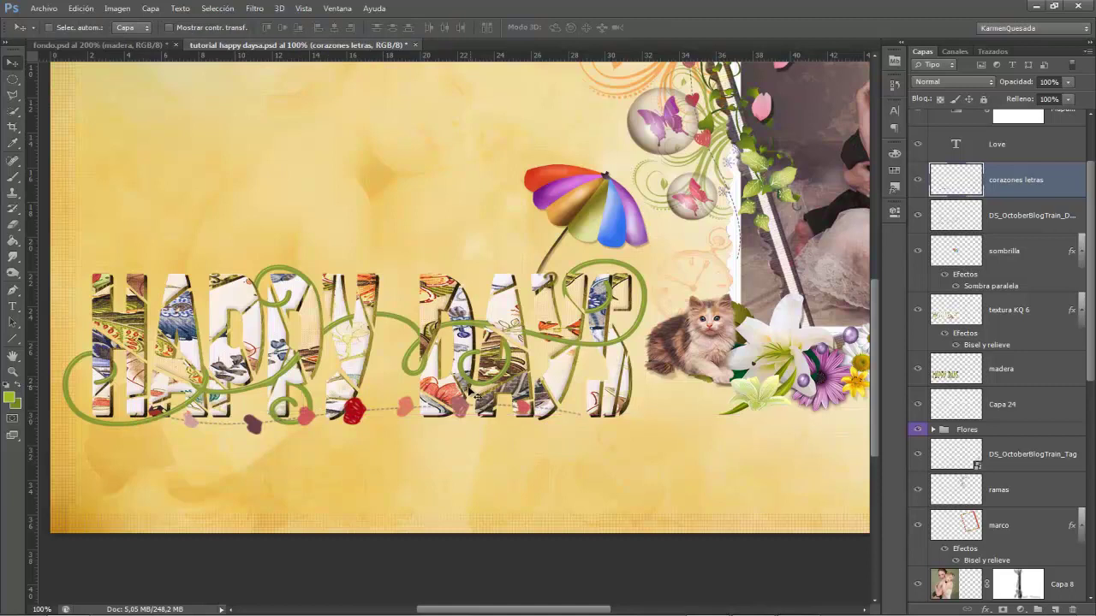
pyautogui.click(44, 9)
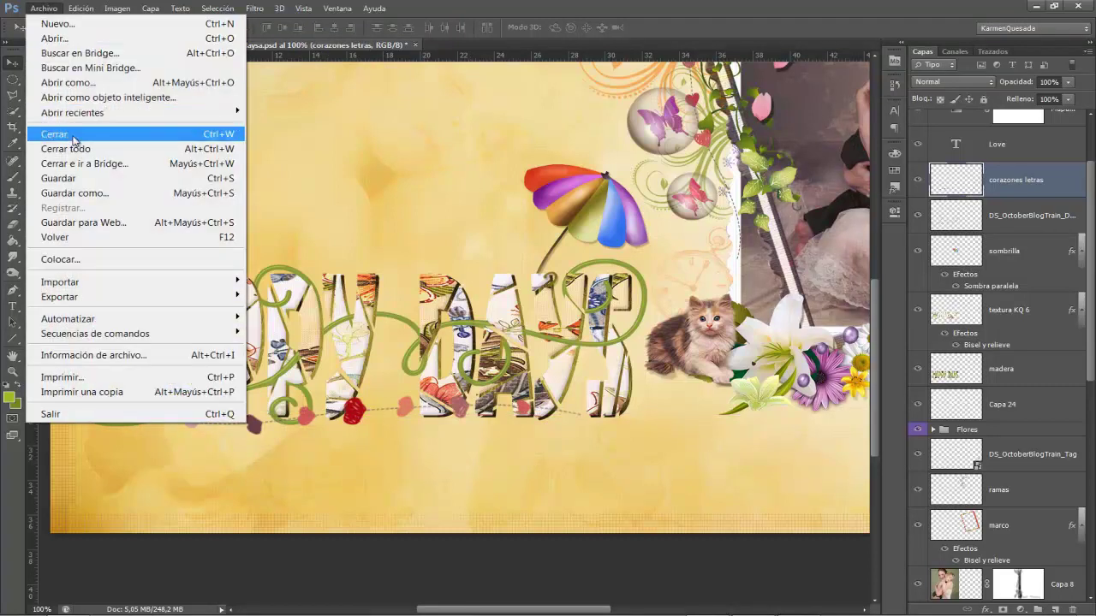
# Step: Place orquidea lila.png from the Flores folder at the vine's left end, then select textura KQ 6
pyautogui.click(69, 259)
pyautogui.doubleClick(721, 182)
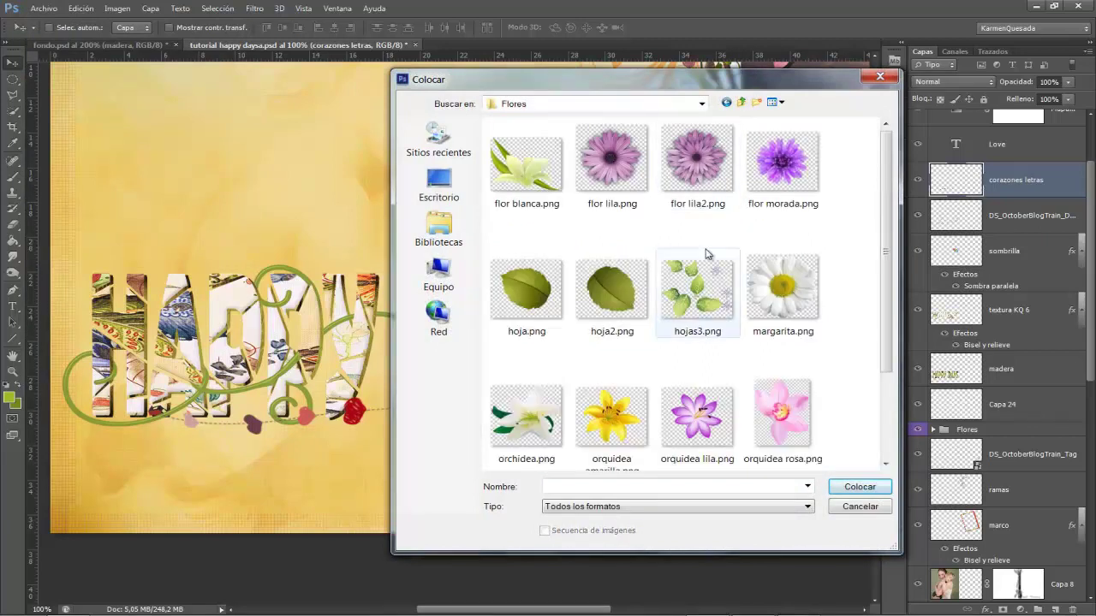
pyautogui.click(723, 297)
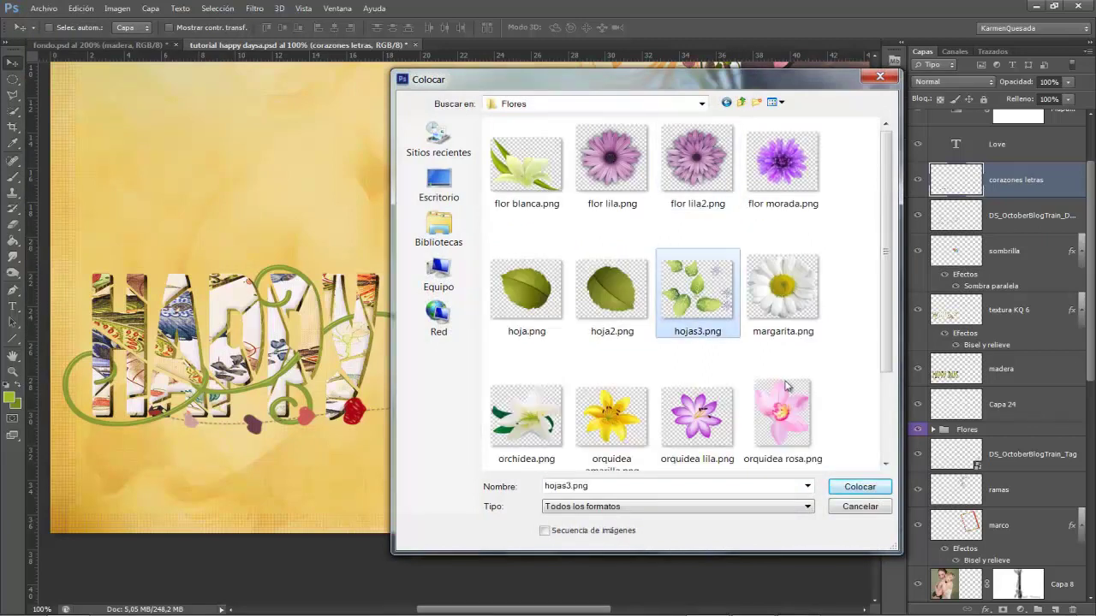
pyautogui.click(732, 414)
pyautogui.click(881, 488)
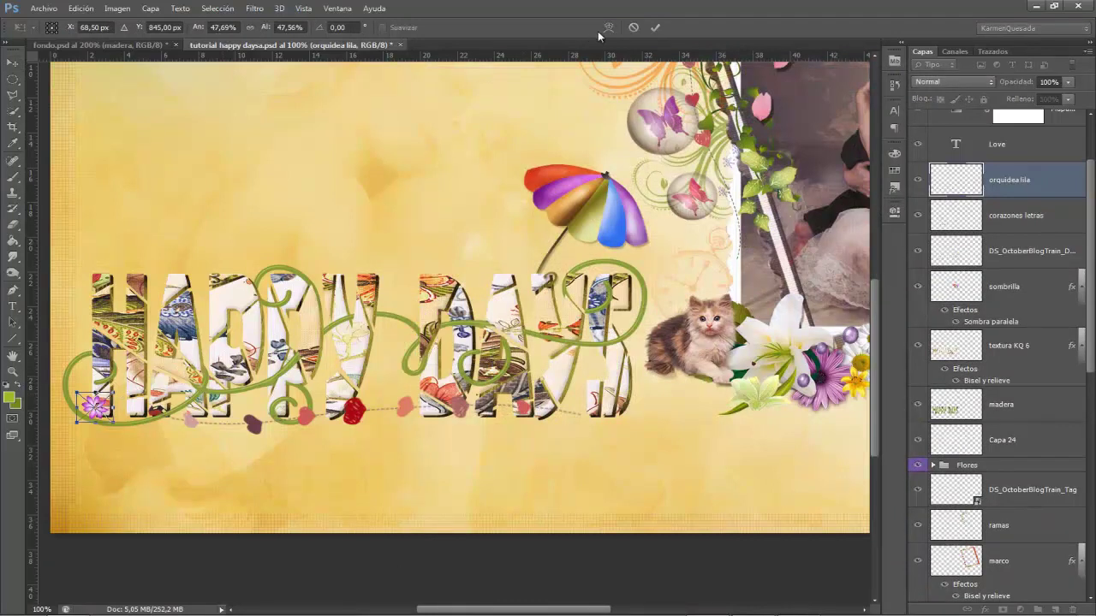
pyautogui.click(655, 28)
pyautogui.hotkey('ctrl', '-')
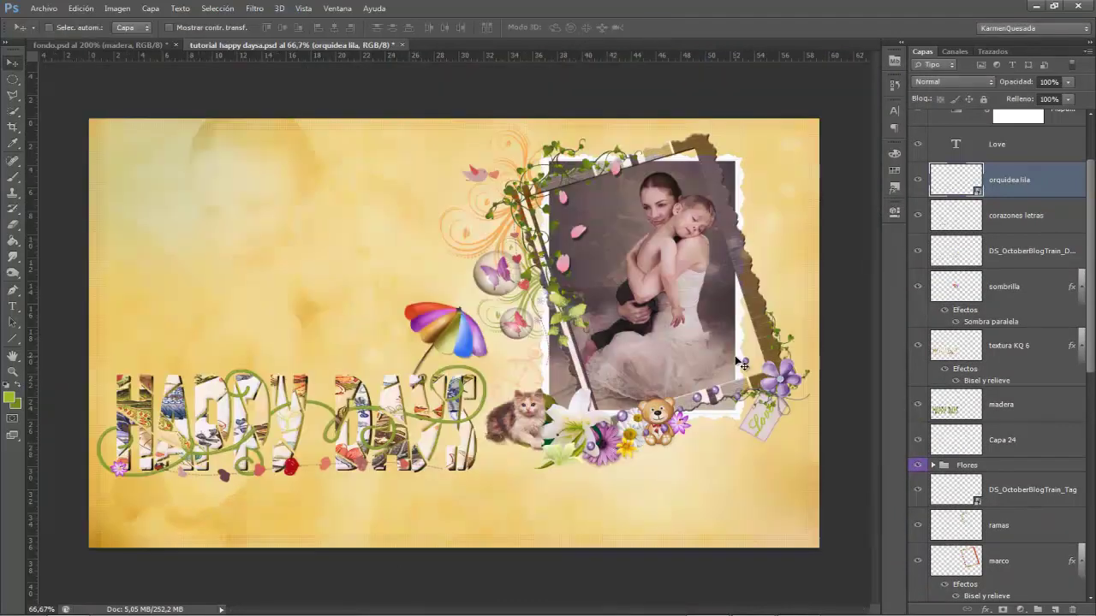
pyautogui.hotkey('ctrl', '+')
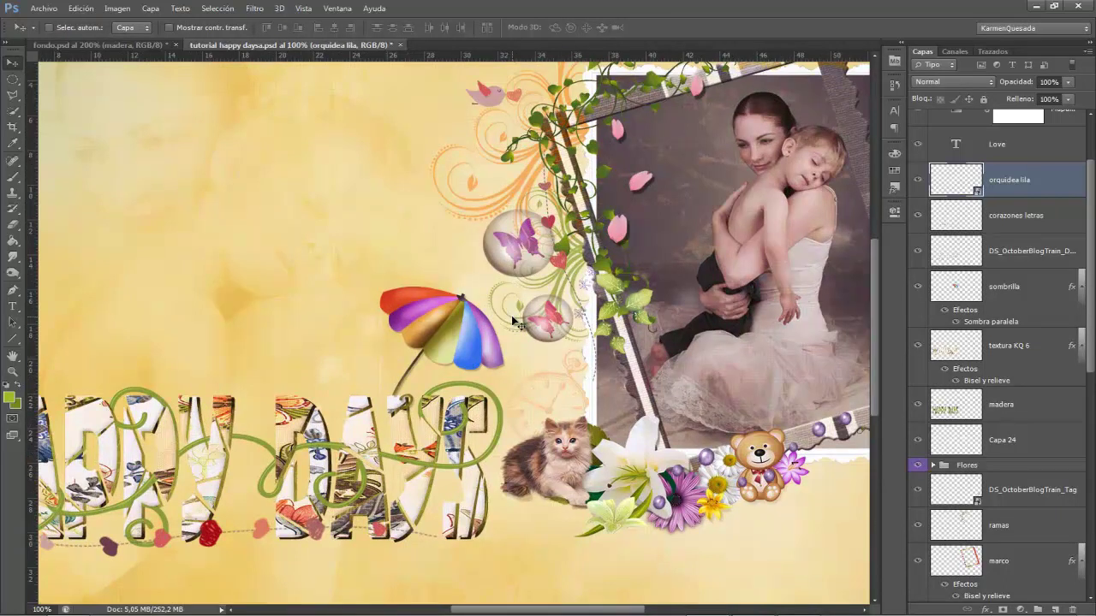
pyautogui.moveTo(301, 217); pyautogui.dragTo(619, 152)
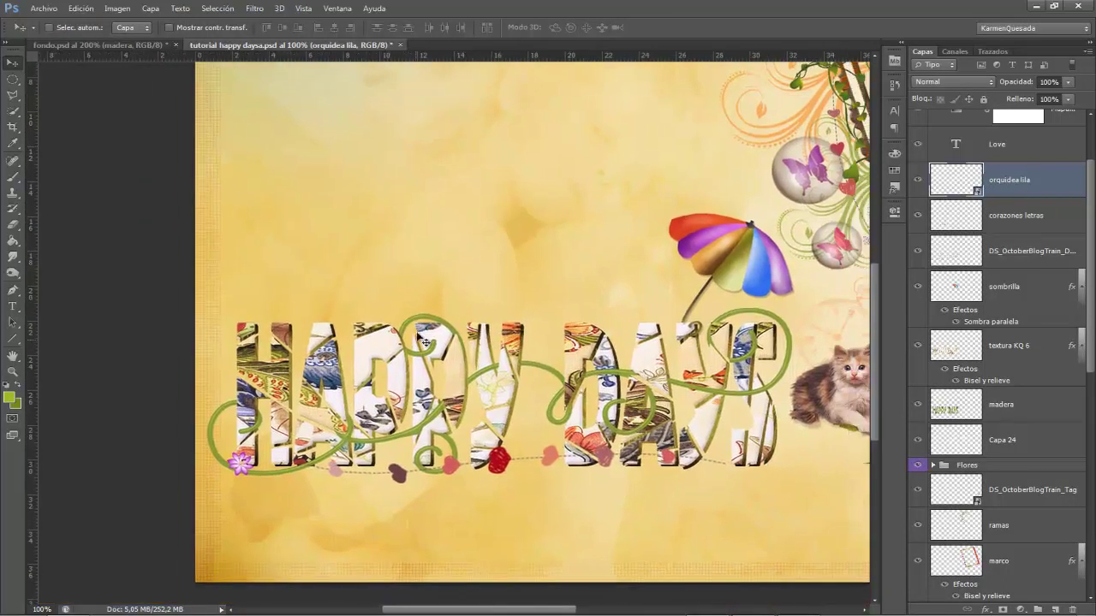
pyautogui.click(1020, 347)
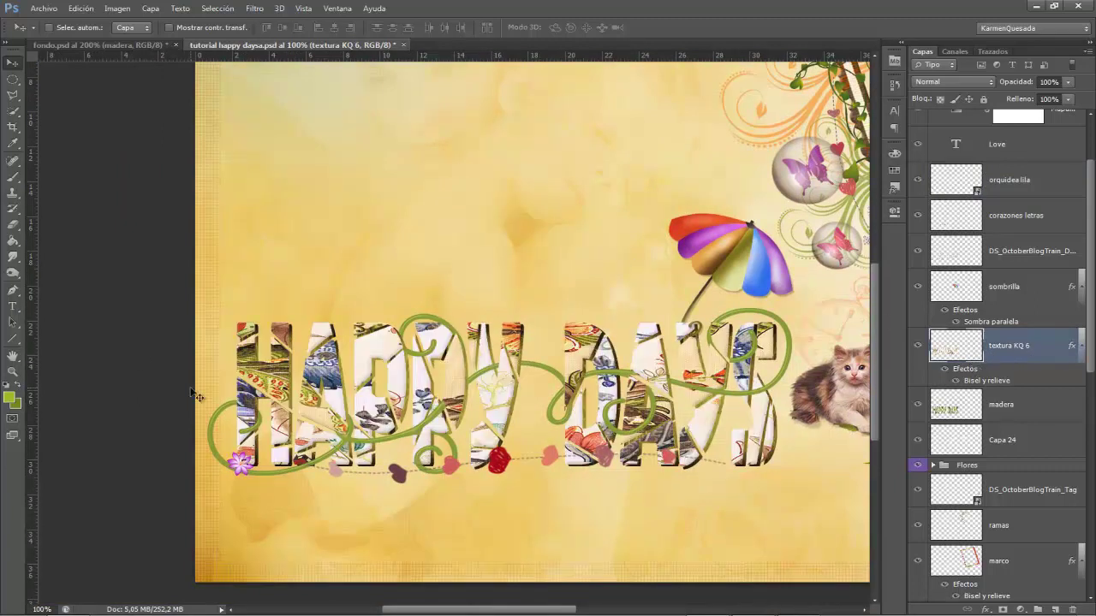
# Step: Set the Line tool stroke to red, dashed, about 2 pt, with dash 2 and gap 2
pyautogui.click(14, 340)
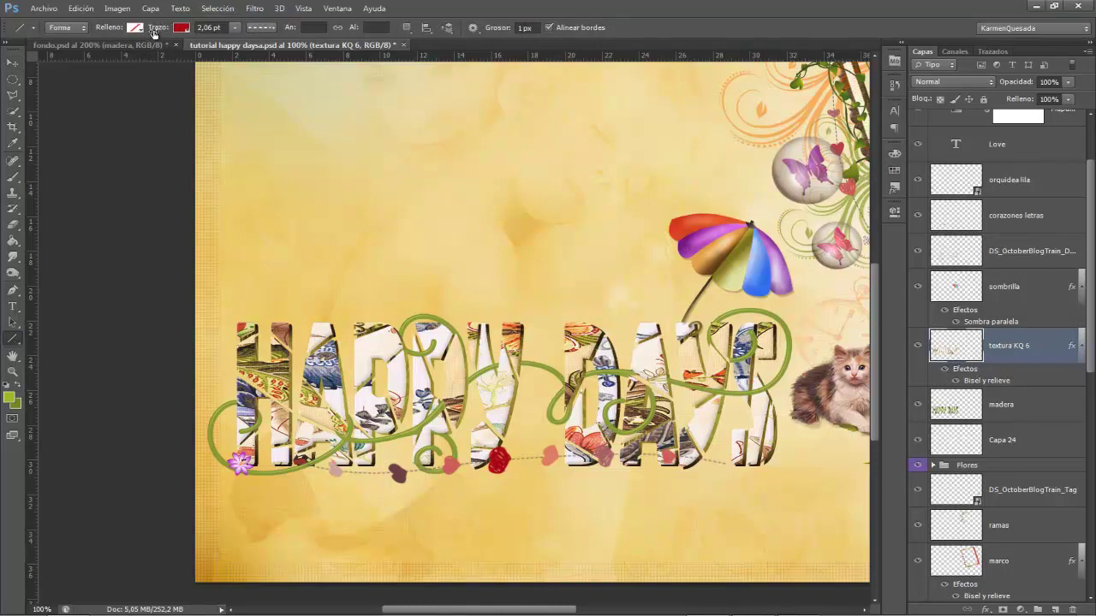
pyautogui.click(271, 31)
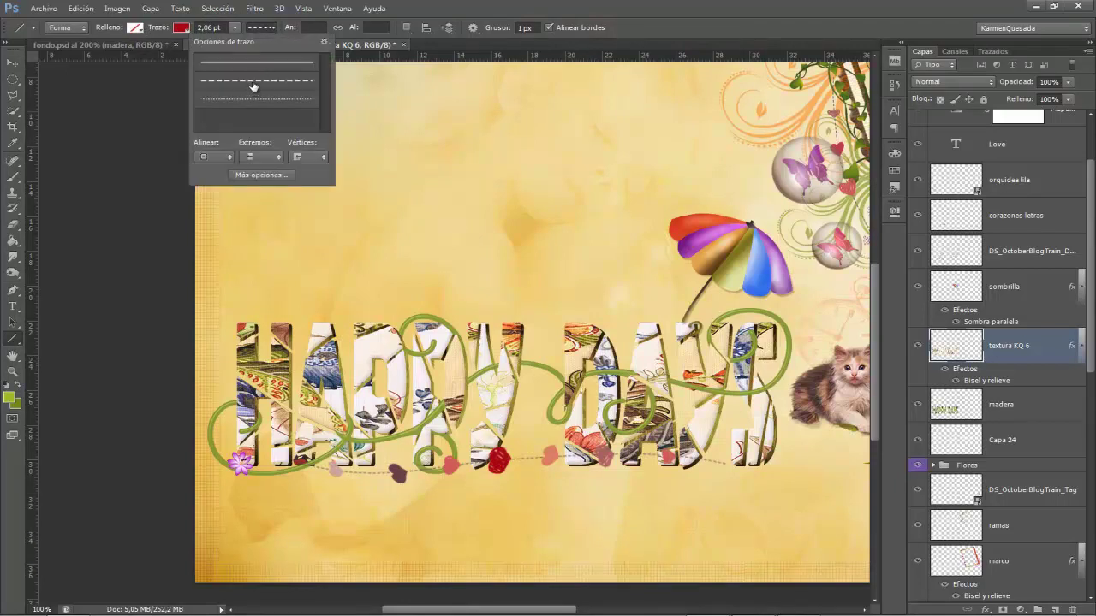
pyautogui.click(181, 27)
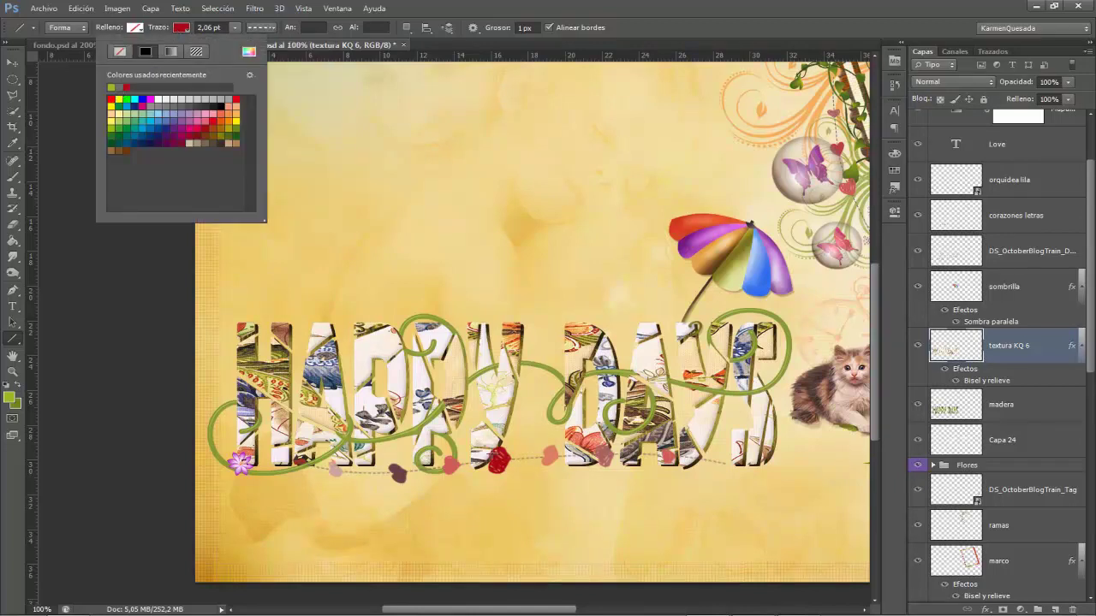
pyautogui.moveTo(494, 463); pyautogui.dragTo(509, 463)
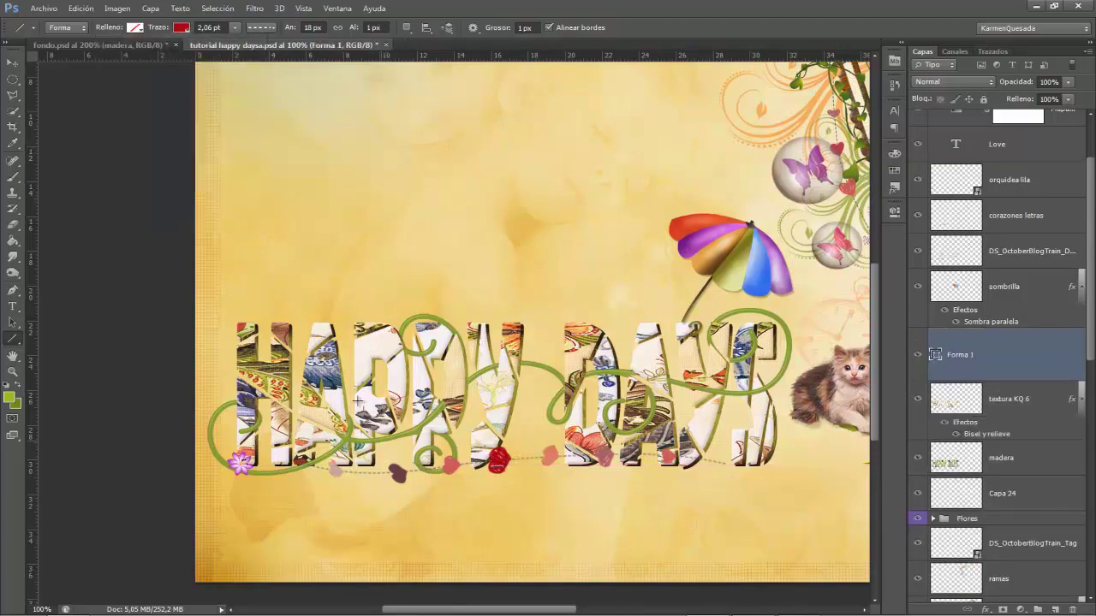
pyautogui.hotkey('ctrl', 'z')
pyautogui.click(230, 31)
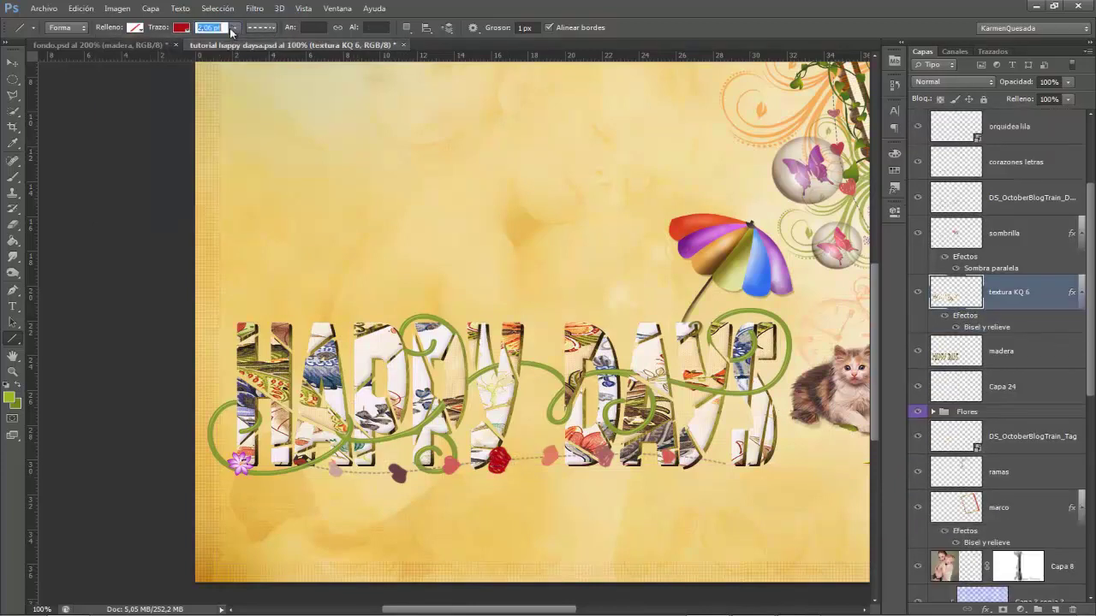
pyautogui.click(267, 28)
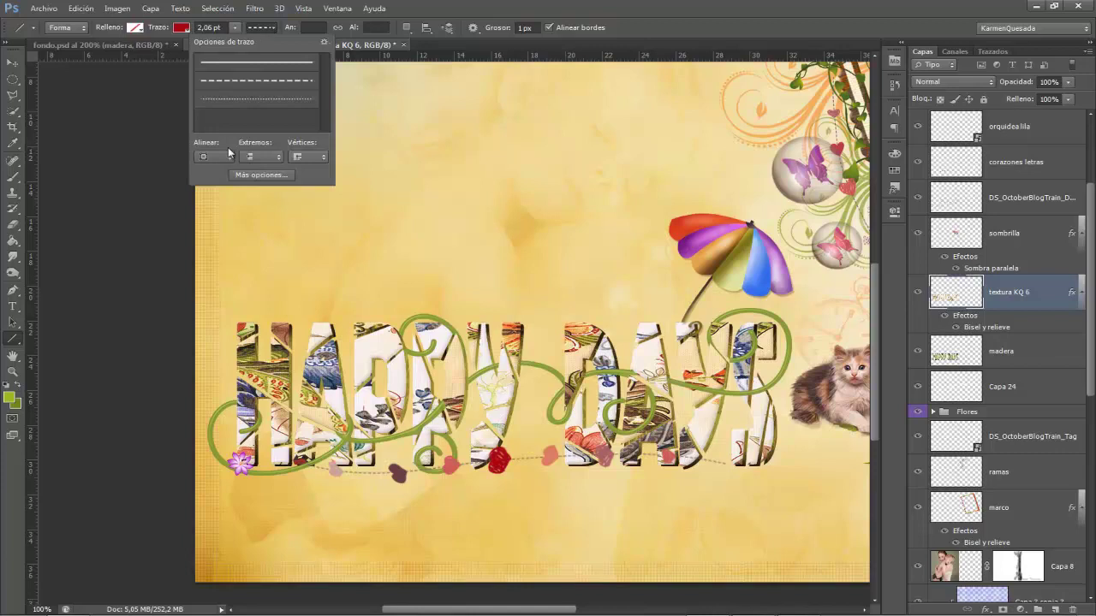
pyautogui.click(248, 175)
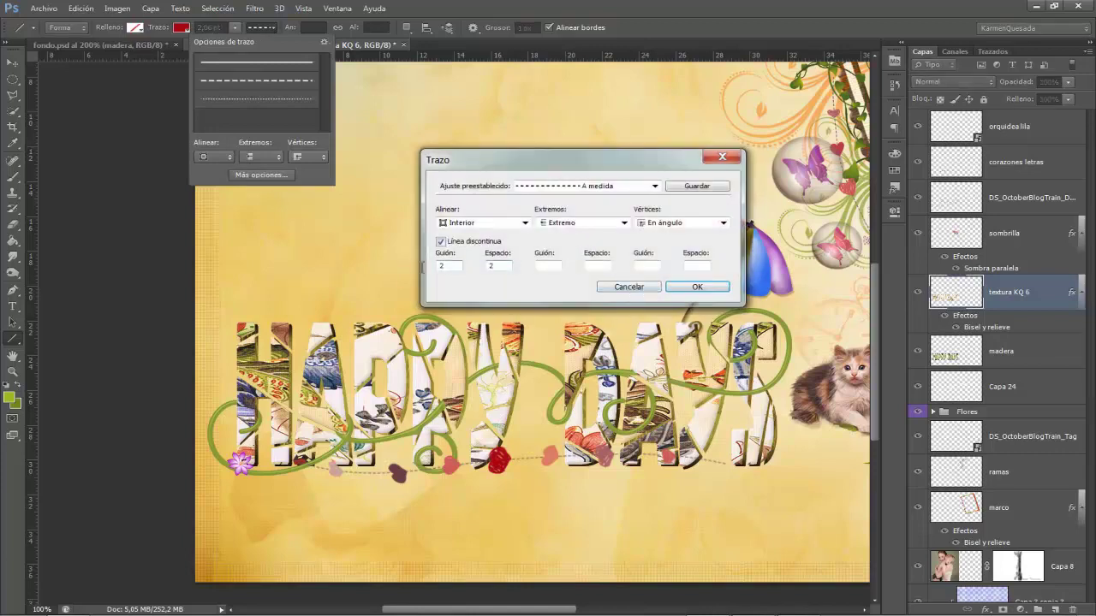
pyautogui.doubleClick(449, 265)
pyautogui.press('Tab')
pyautogui.click(718, 290)
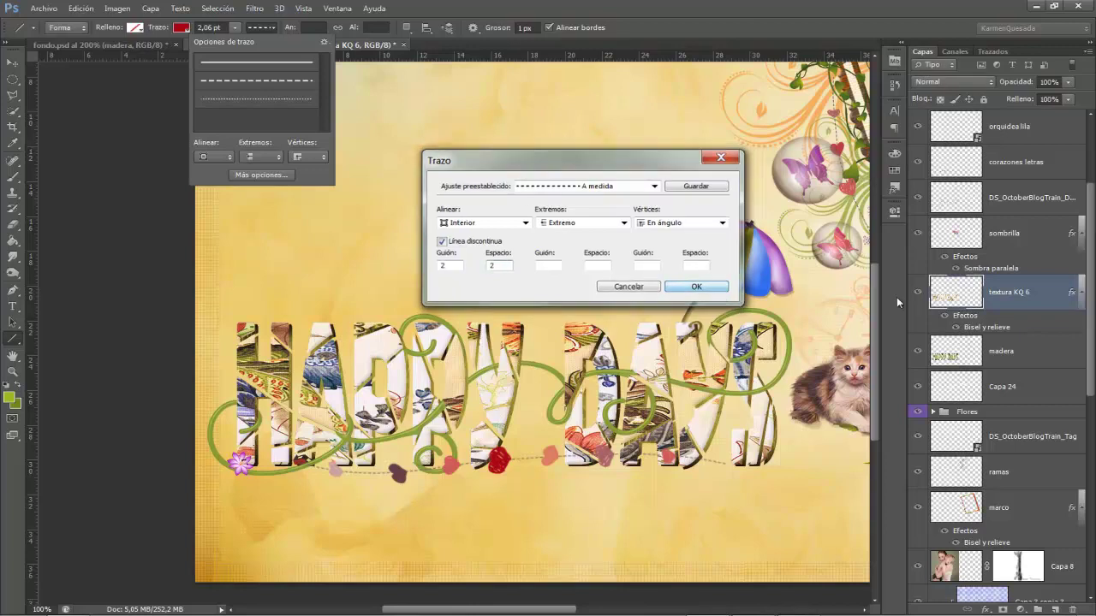
pyautogui.click(238, 29)
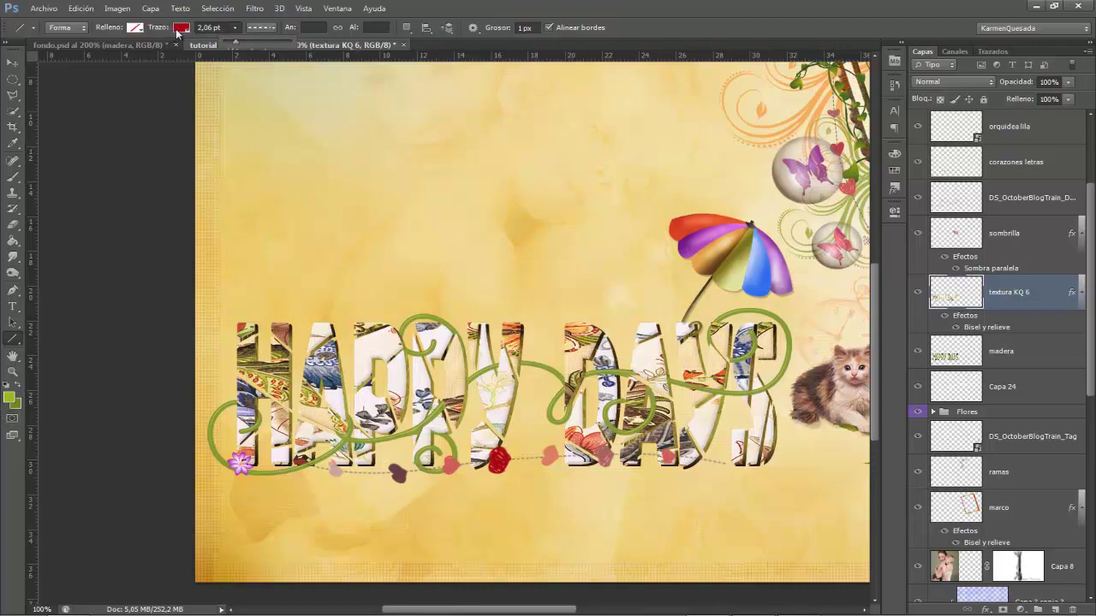
# Step: Zoom to 300% on the H and draw two red dashed stitch lines across it
pyautogui.hotkey('ctrl', '+')
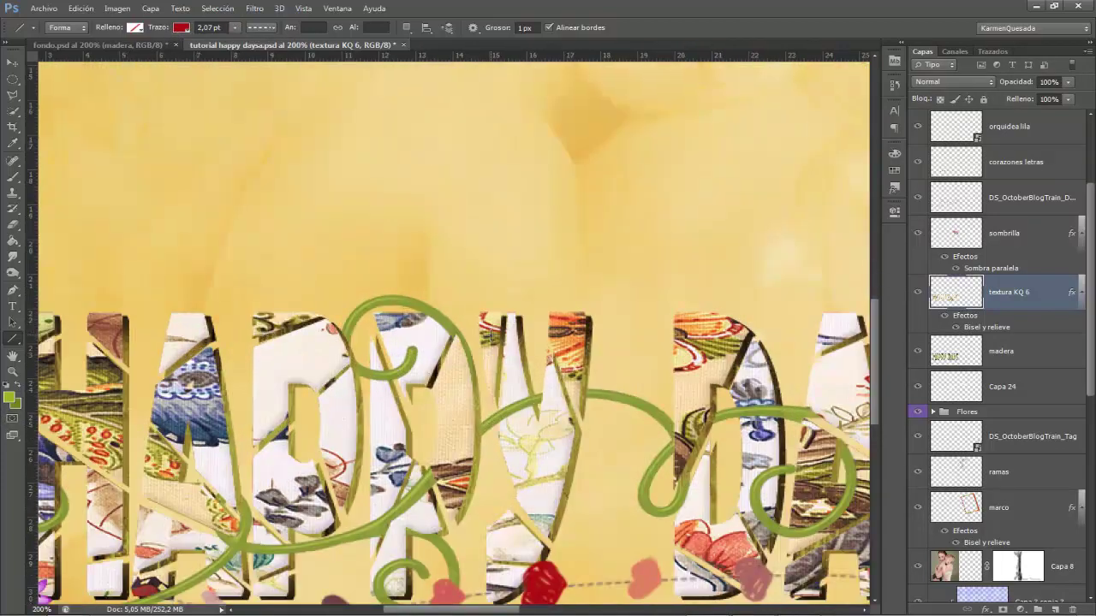
pyautogui.moveTo(331, 237)
pyautogui.mouseDown()
pyautogui.moveTo(547, 227)
pyautogui.moveTo(565, 183)
pyautogui.mouseUp()
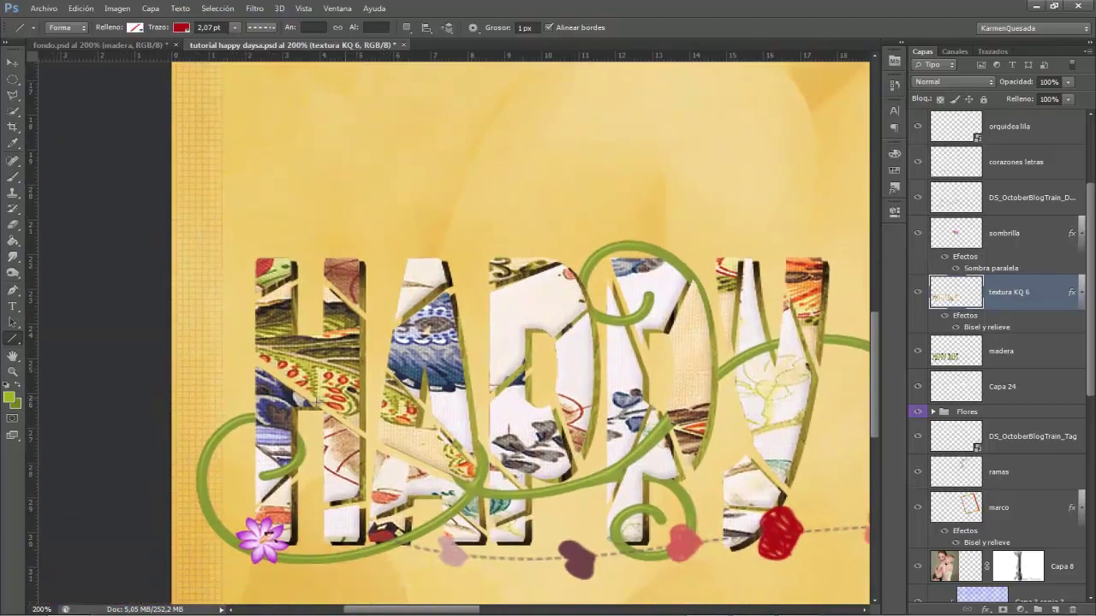
pyautogui.hotkey('ctrl', '+')
pyautogui.moveTo(282, 308)
pyautogui.mouseDown()
pyautogui.moveTo(435, 321)
pyautogui.moveTo(436, 338)
pyautogui.mouseUp()
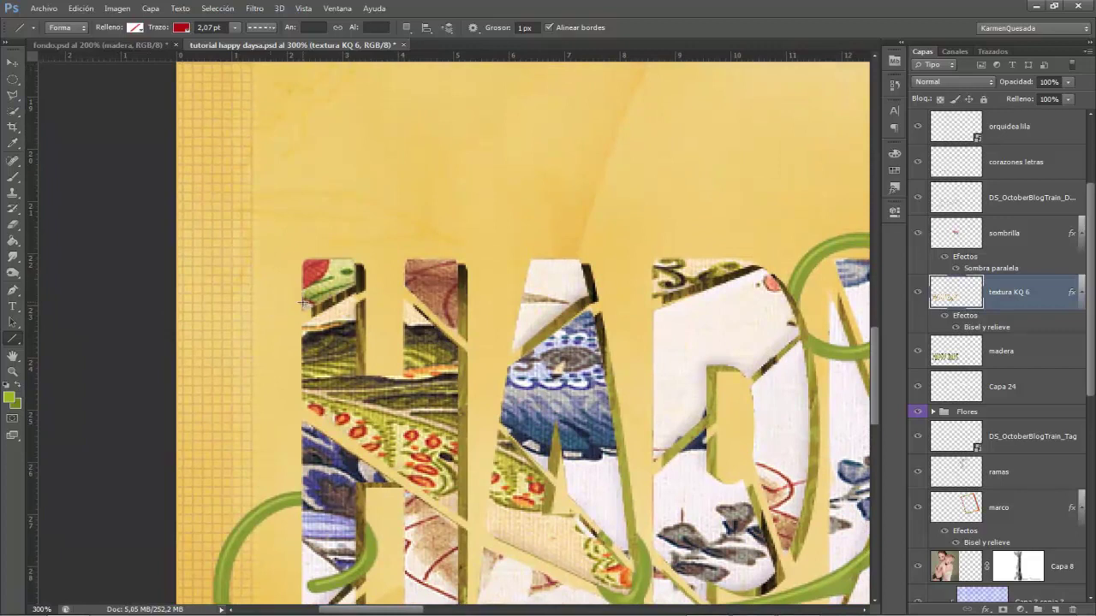
pyautogui.moveTo(301, 301); pyautogui.dragTo(355, 273)
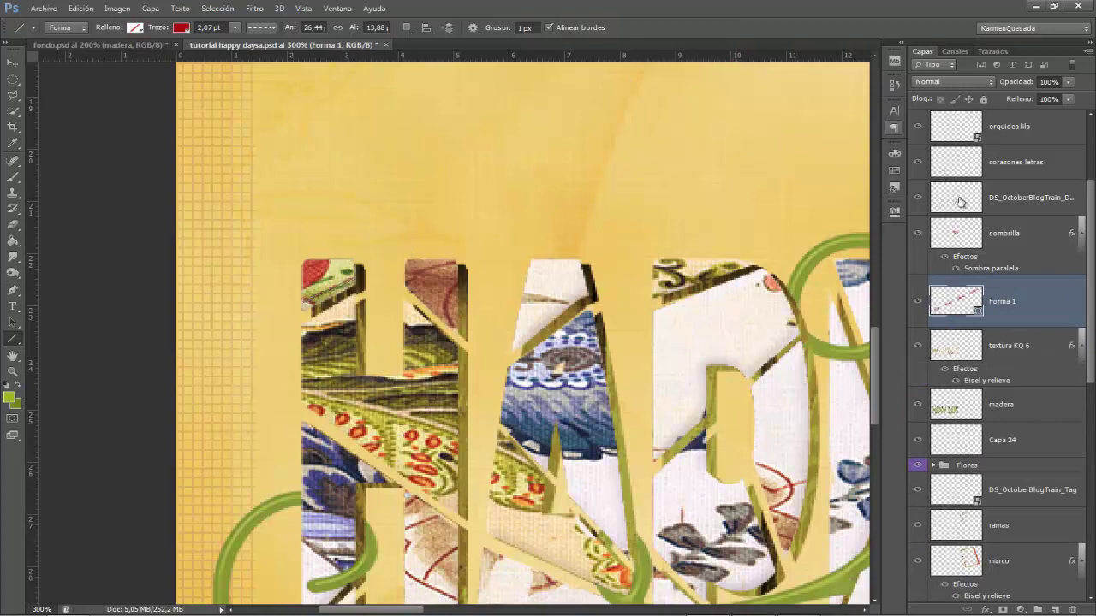
pyautogui.moveTo(304, 328); pyautogui.dragTo(354, 299)
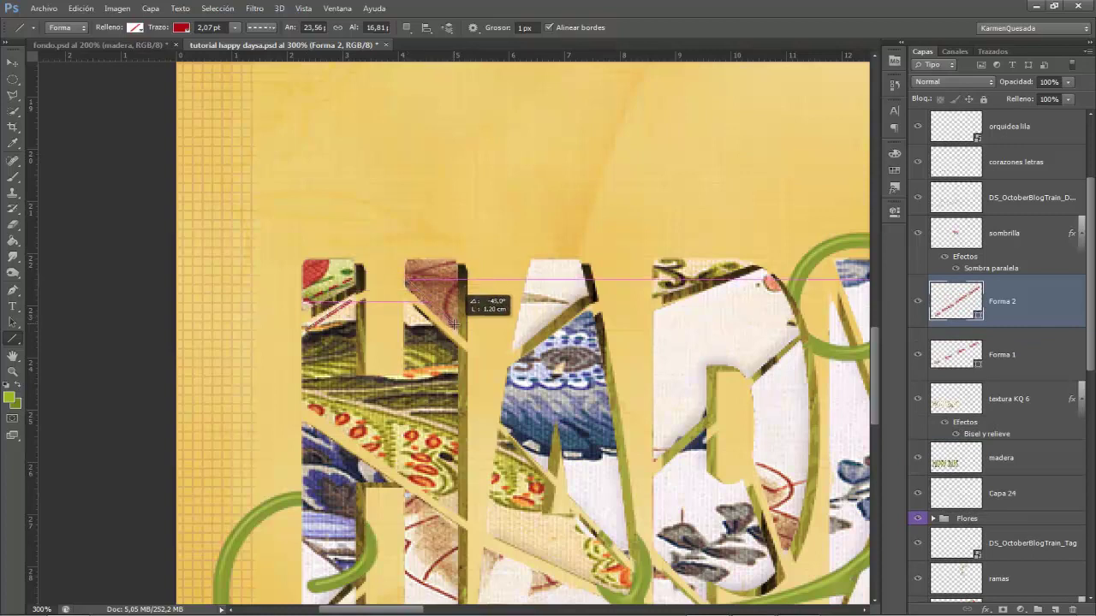
# Step: Draw more diagonal dashed lines along the H's cracks, undoing the misplaced last one
pyautogui.moveTo(407, 280); pyautogui.dragTo(462, 334)
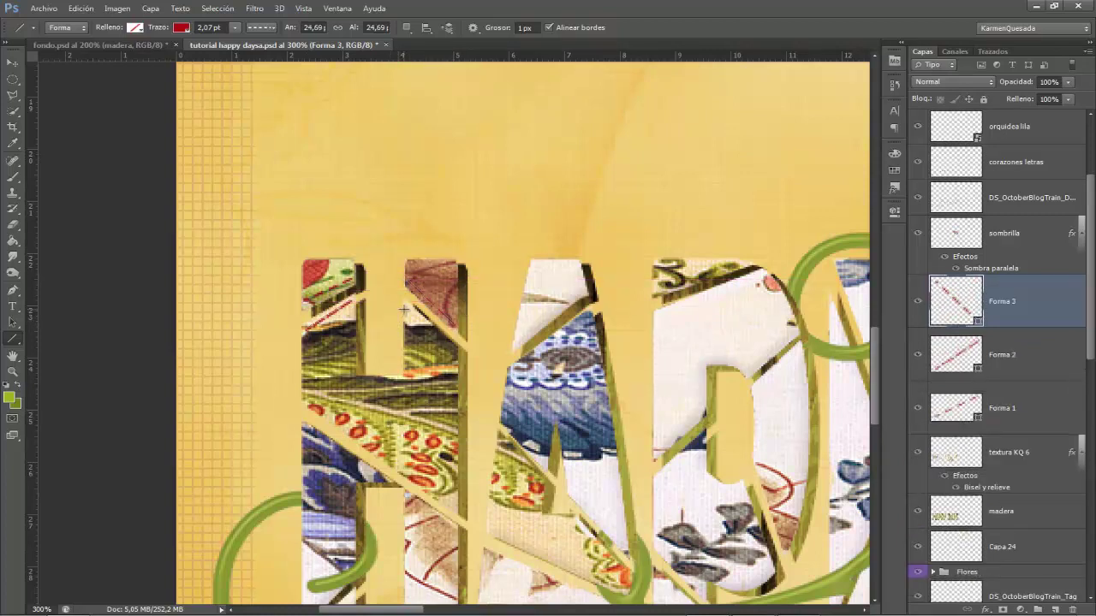
pyautogui.moveTo(404, 306); pyautogui.dragTo(460, 357)
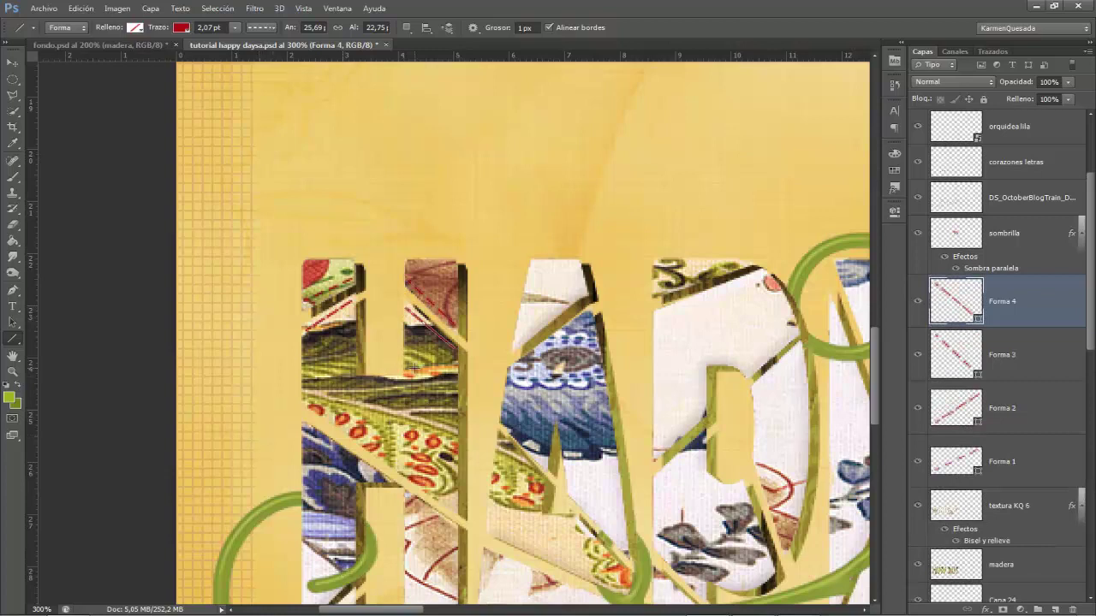
pyautogui.scroll(-3, 479, 334)
pyautogui.moveTo(303, 347); pyautogui.dragTo(454, 456)
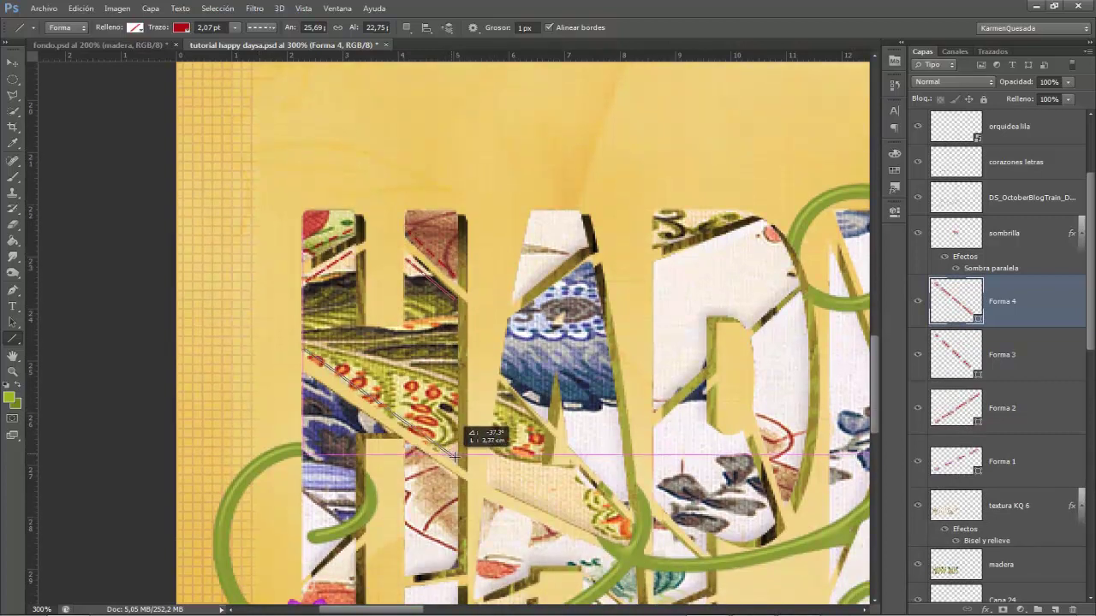
pyautogui.scroll(-9, 391, 519)
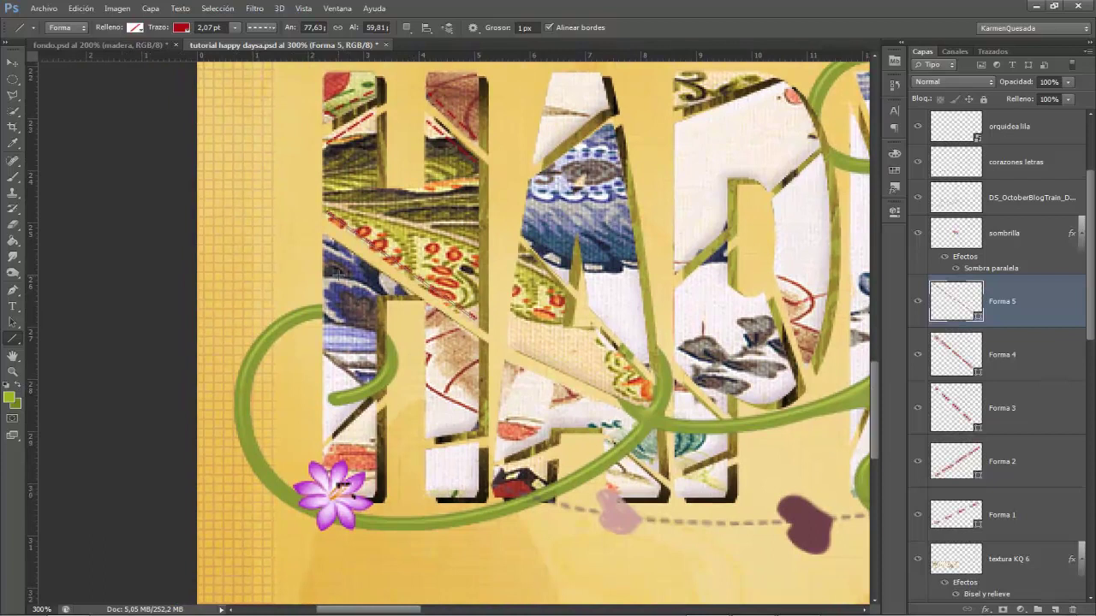
pyautogui.moveTo(323, 239); pyautogui.dragTo(484, 346)
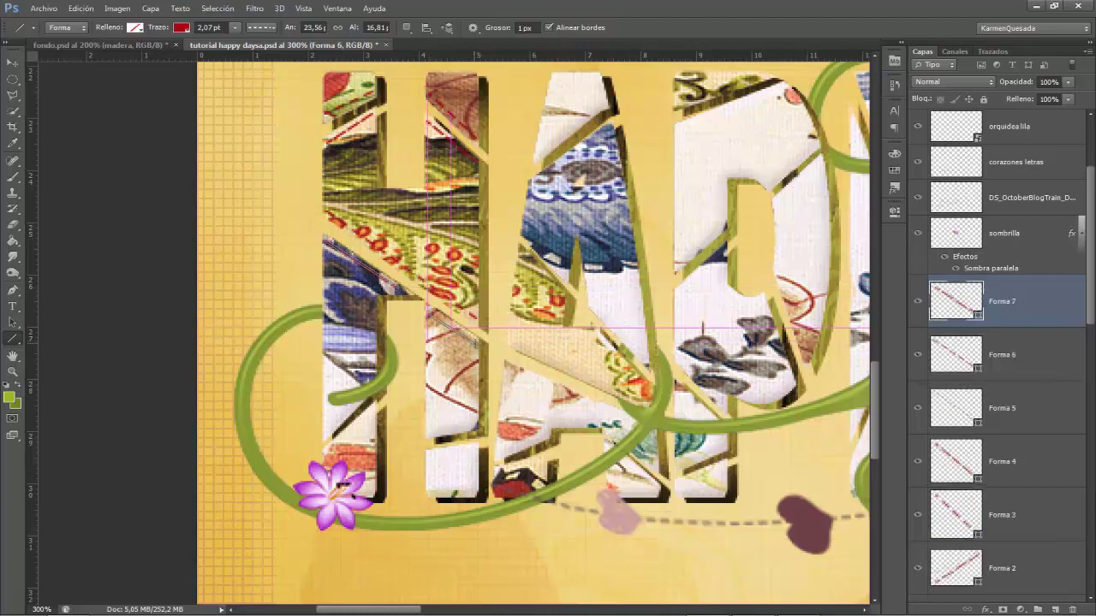
pyautogui.hotkey('ctrl', 'z')
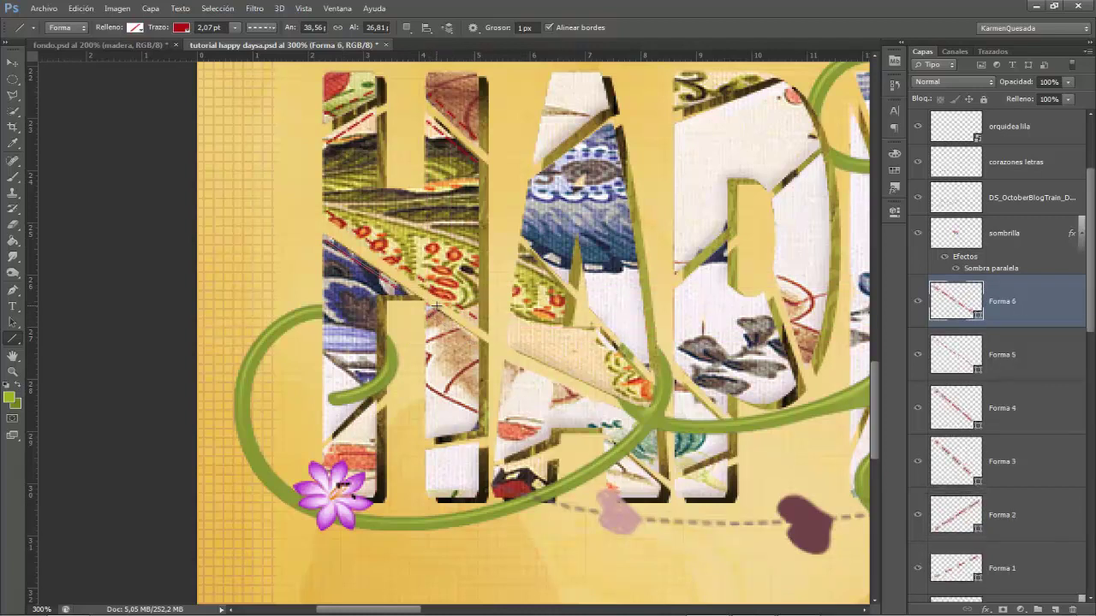
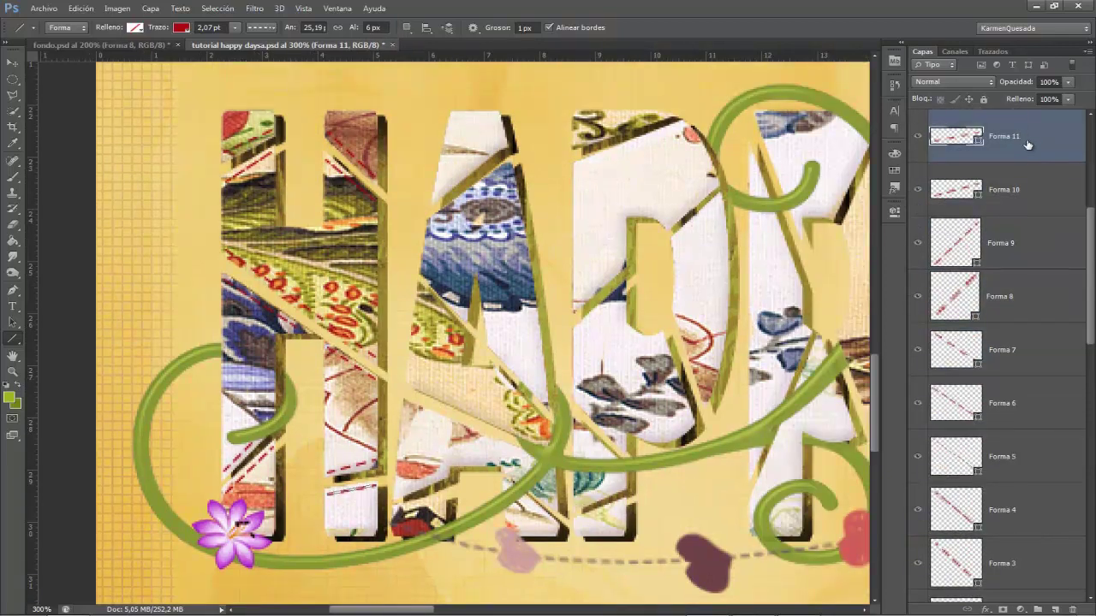
# Step: Add a Bevel and Emboss effect to the Forma 11 stitch line with Depth 150 and Size 3
pyautogui.click(985, 609)
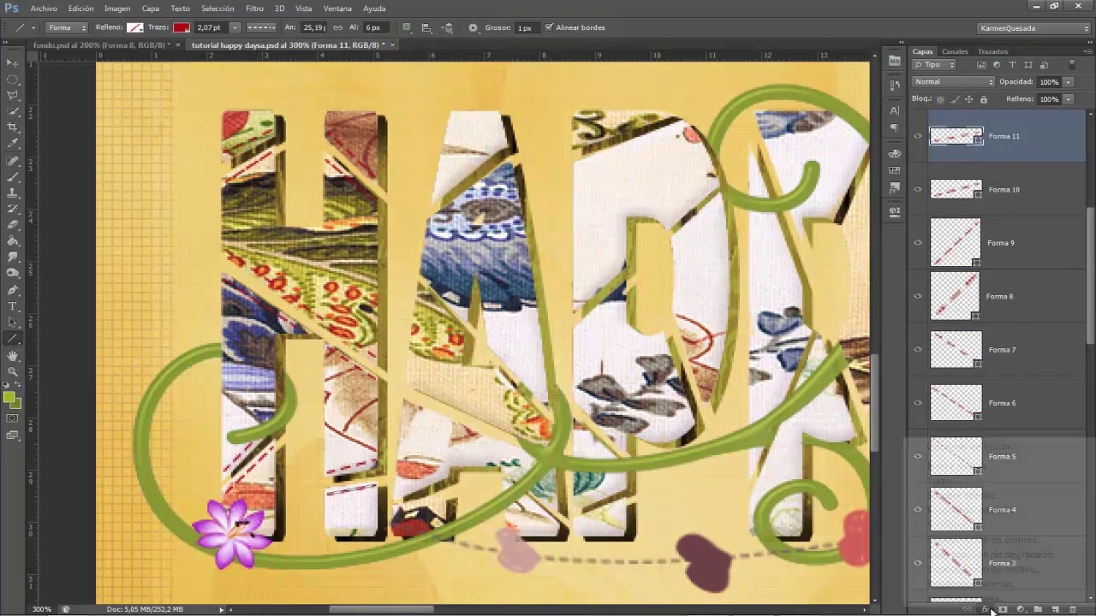
pyautogui.click(958, 466)
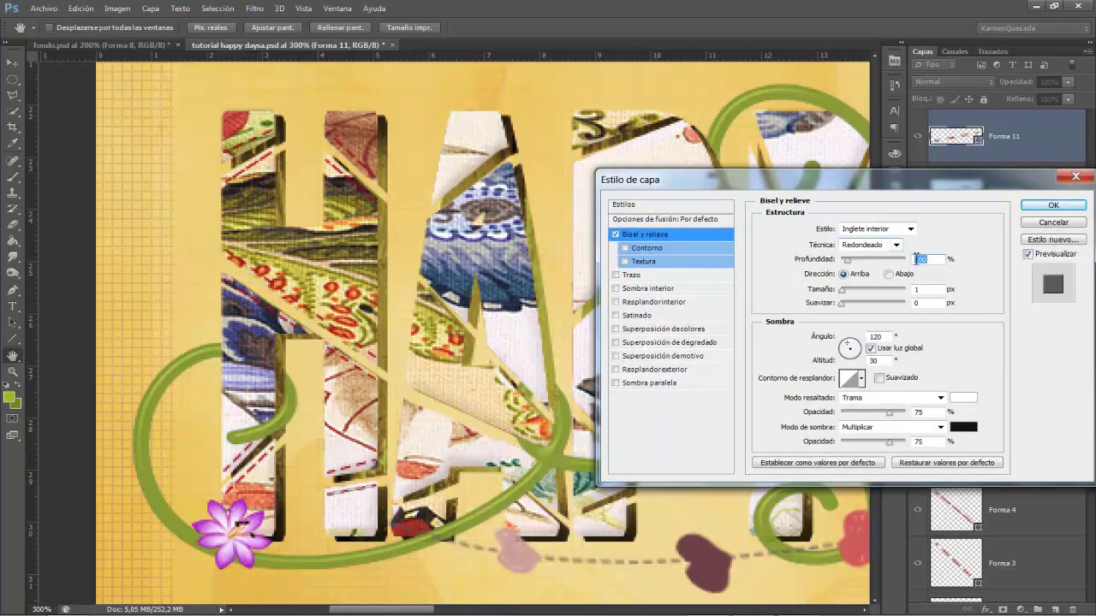
pyautogui.write('15')
pyautogui.write('0')
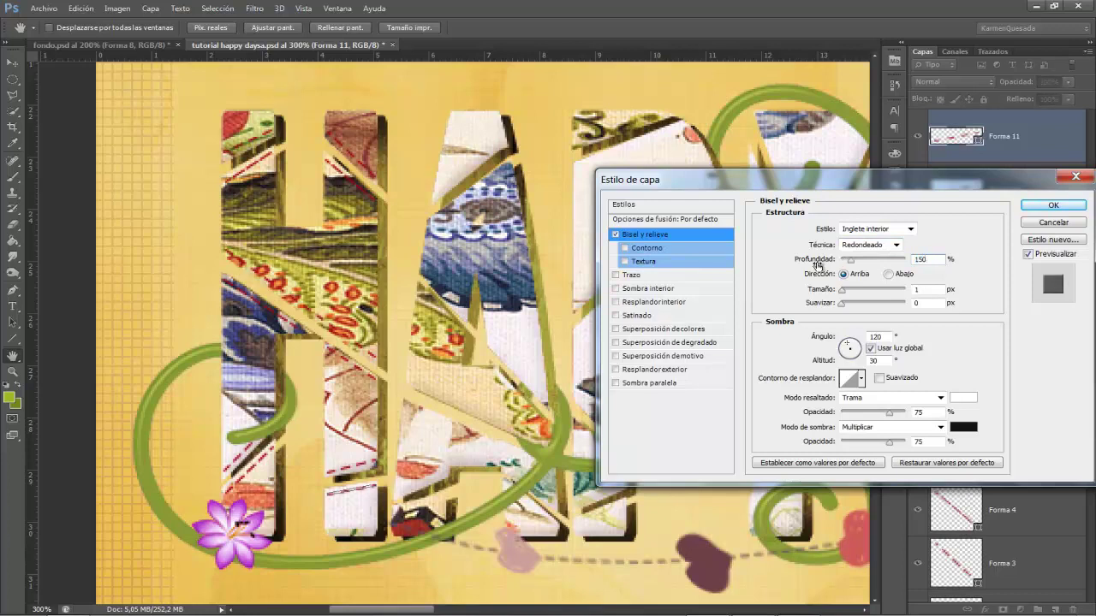
pyautogui.click(933, 290)
pyautogui.write('3')
pyautogui.click(1053, 206)
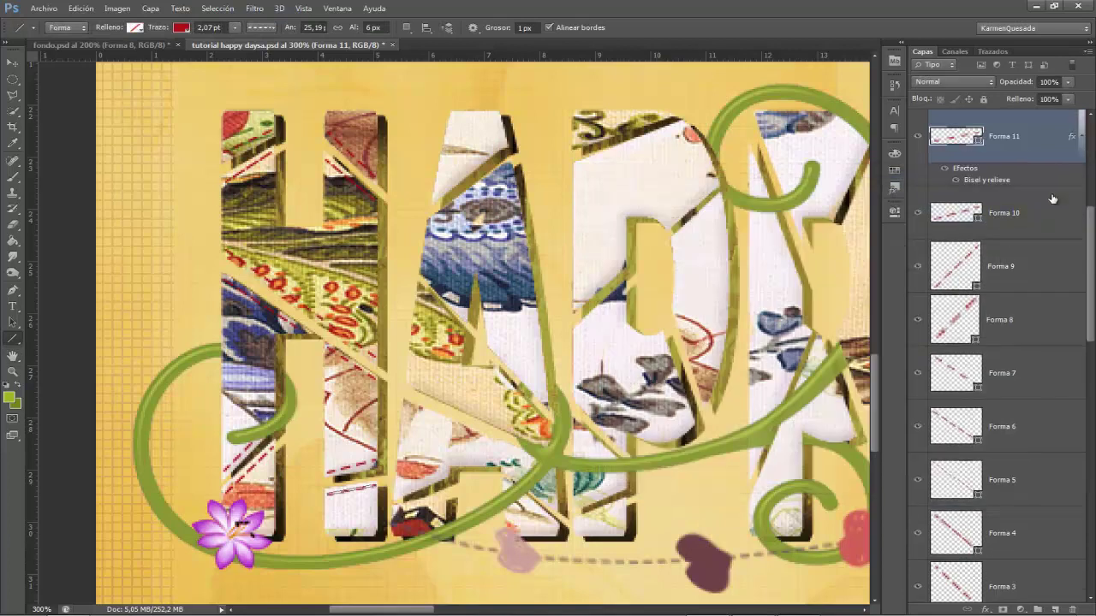
# Step: Copy the layer style from the Forma 11 stitch line
pyautogui.rightClick(1021, 138)
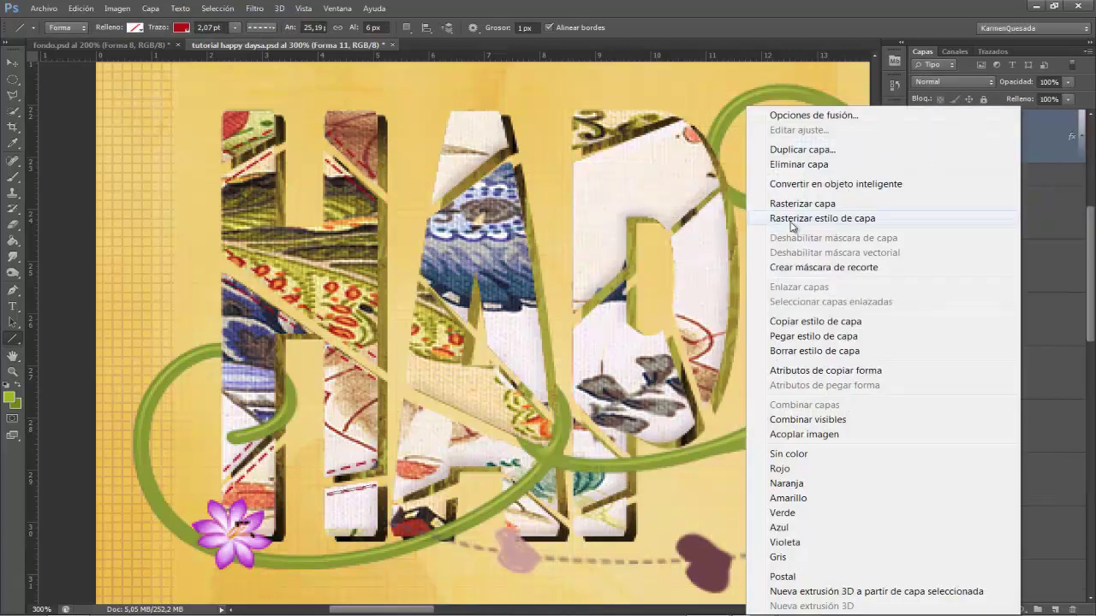
pyautogui.click(844, 321)
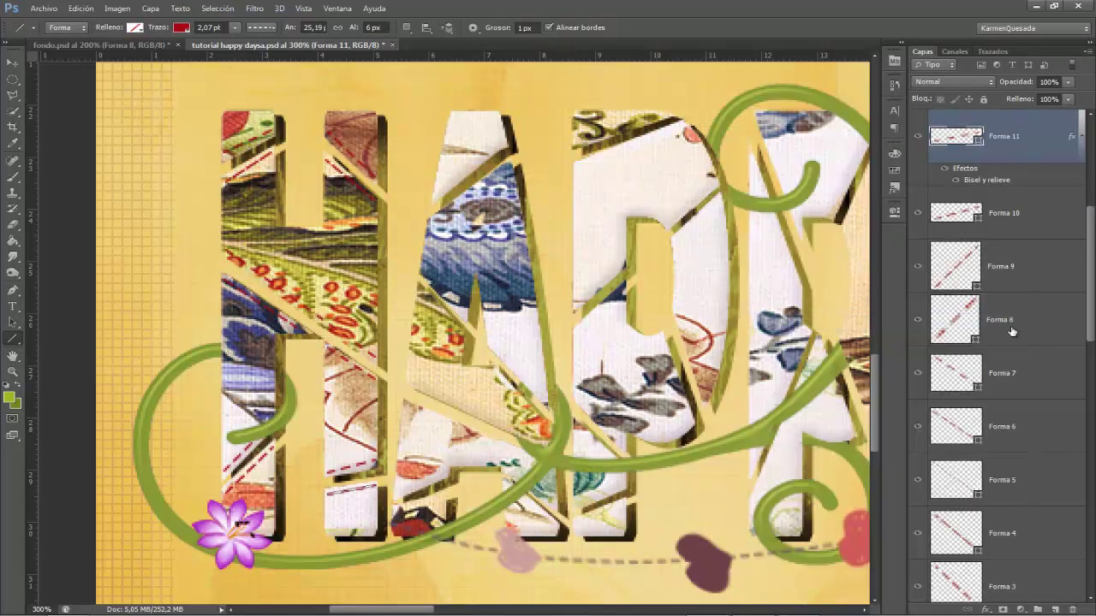
pyautogui.scroll(-2, 1019, 377)
pyautogui.scroll(-2, 1019, 377)
pyautogui.scroll(-2, 1019, 372)
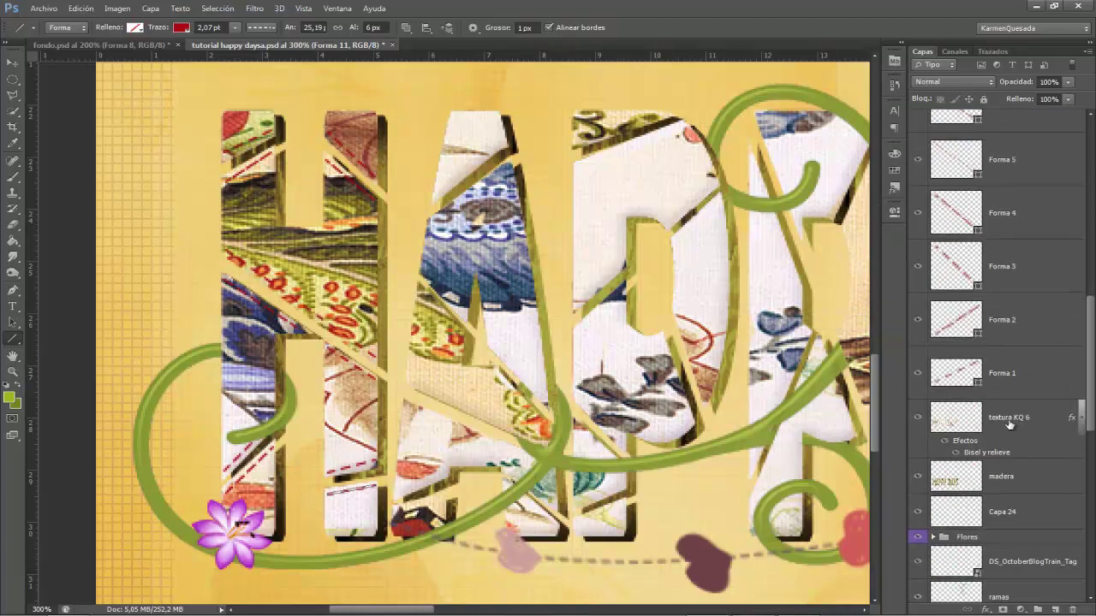
# Step: Paste the bevel style onto stitch layers Forma 1–10 and draw two more diagonal stitch lines
pyautogui.keyDown('shift'); pyautogui.click(1033, 381); pyautogui.keyUp('shift')
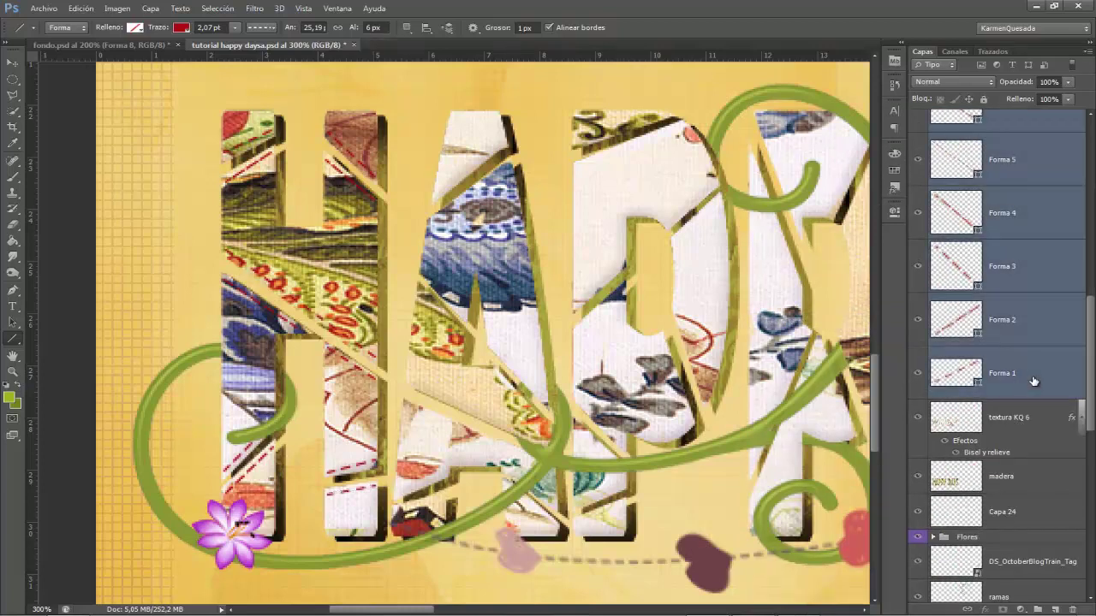
pyautogui.rightClick(1033, 381)
pyautogui.click(843, 334)
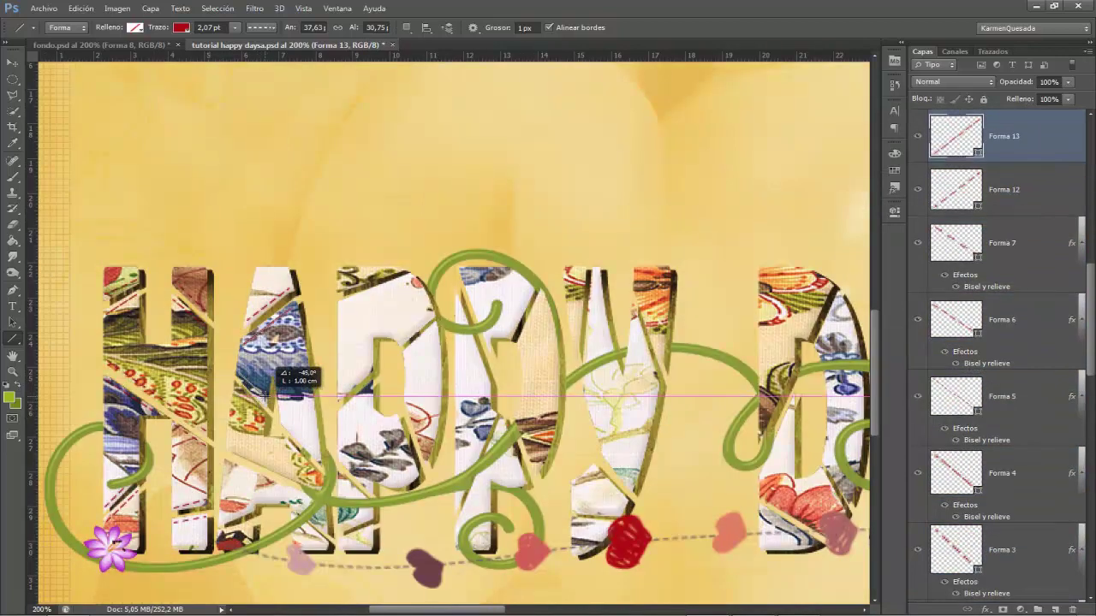
pyautogui.moveTo(284, 419); pyautogui.dragTo(331, 466)
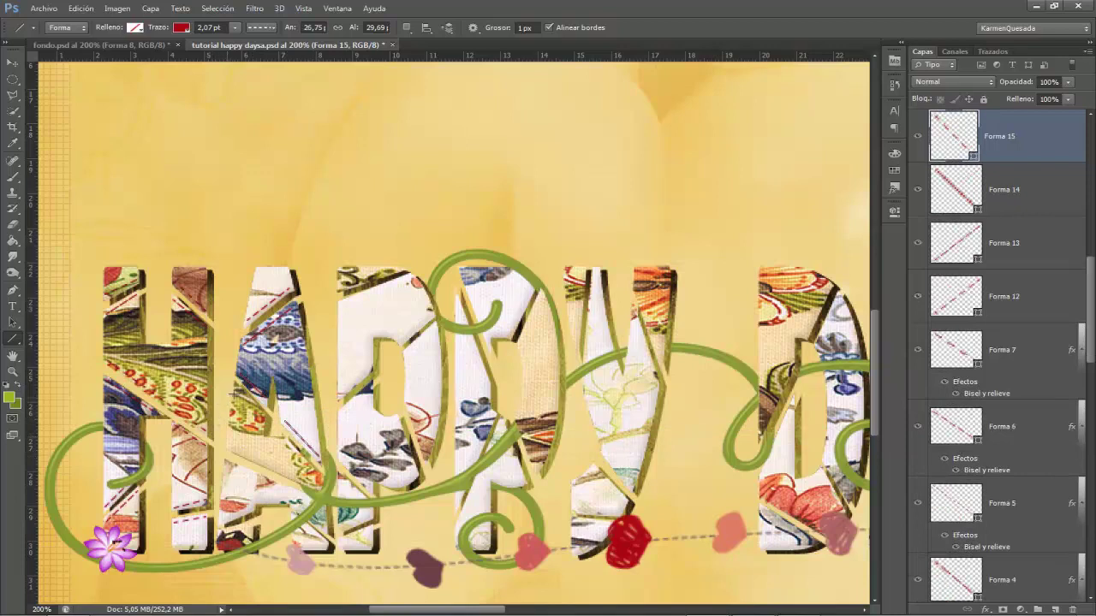
pyautogui.moveTo(239, 386); pyautogui.dragTo(329, 452)
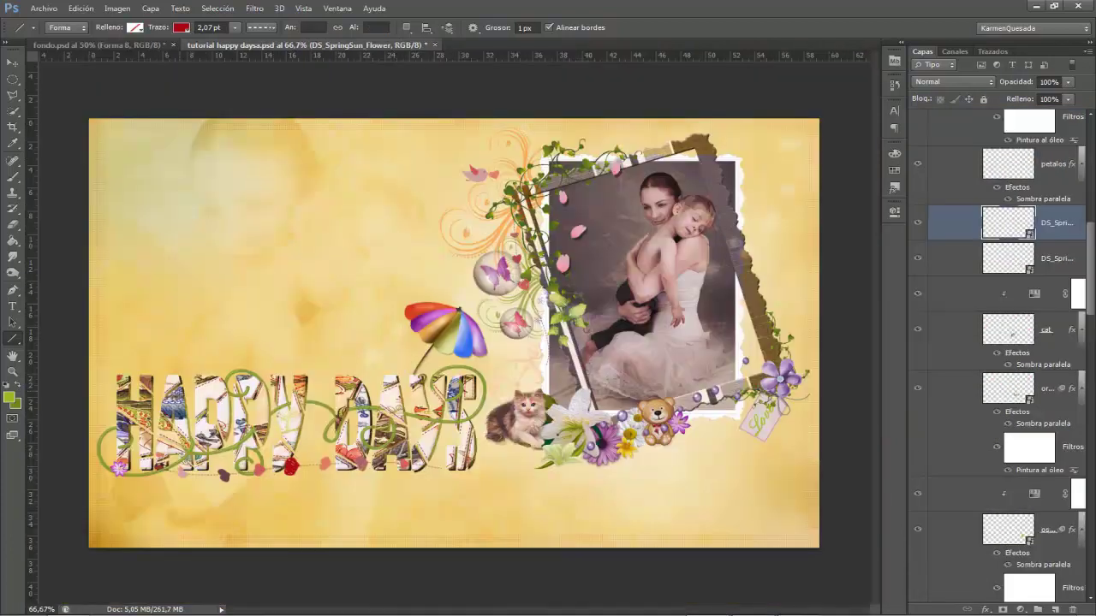
pyautogui.scroll(1, 383, 309)
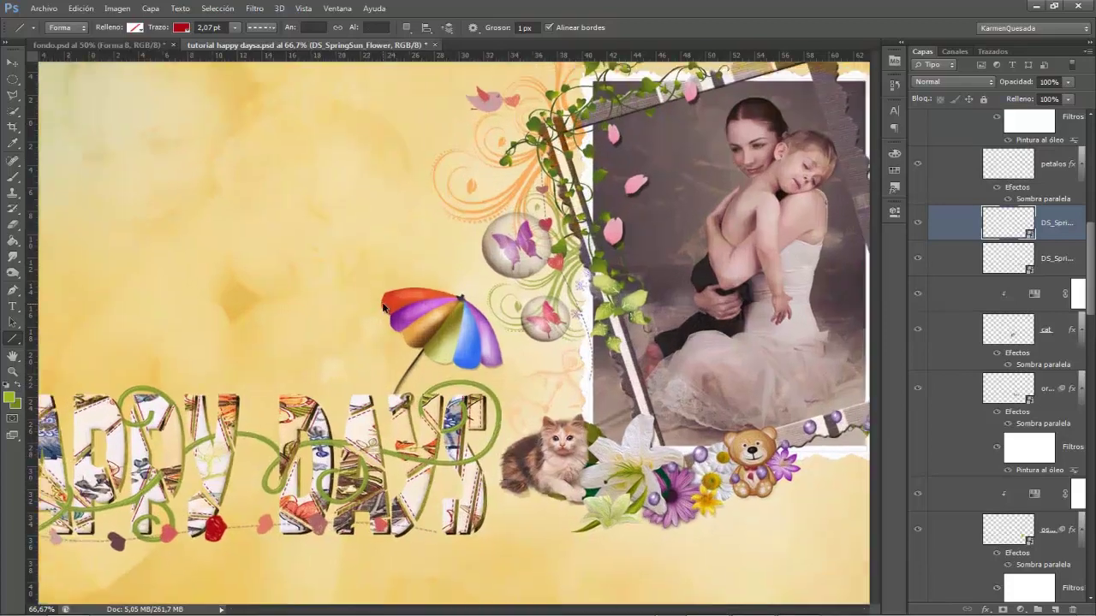
pyautogui.scroll(1, 382, 308)
pyautogui.scroll(1, 382, 308)
pyautogui.scroll(1, 439, 169)
pyautogui.moveTo(439, 168); pyautogui.dragTo(485, 123)
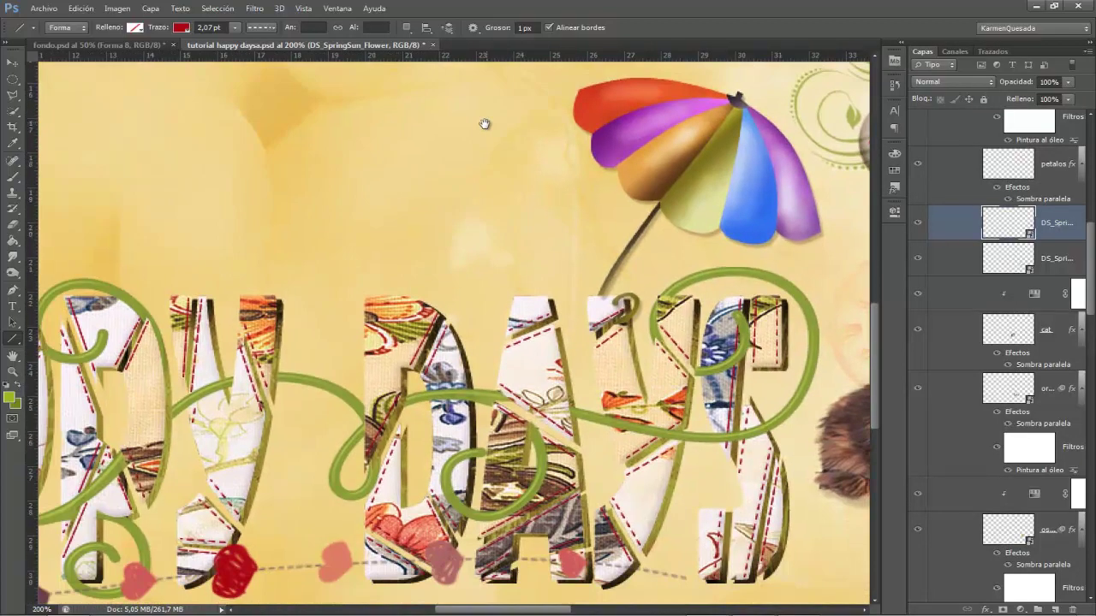
pyautogui.moveTo(509, 214)
pyautogui.mouseDown()
pyautogui.moveTo(359, 220)
pyautogui.moveTo(352, 210)
pyautogui.mouseUp()
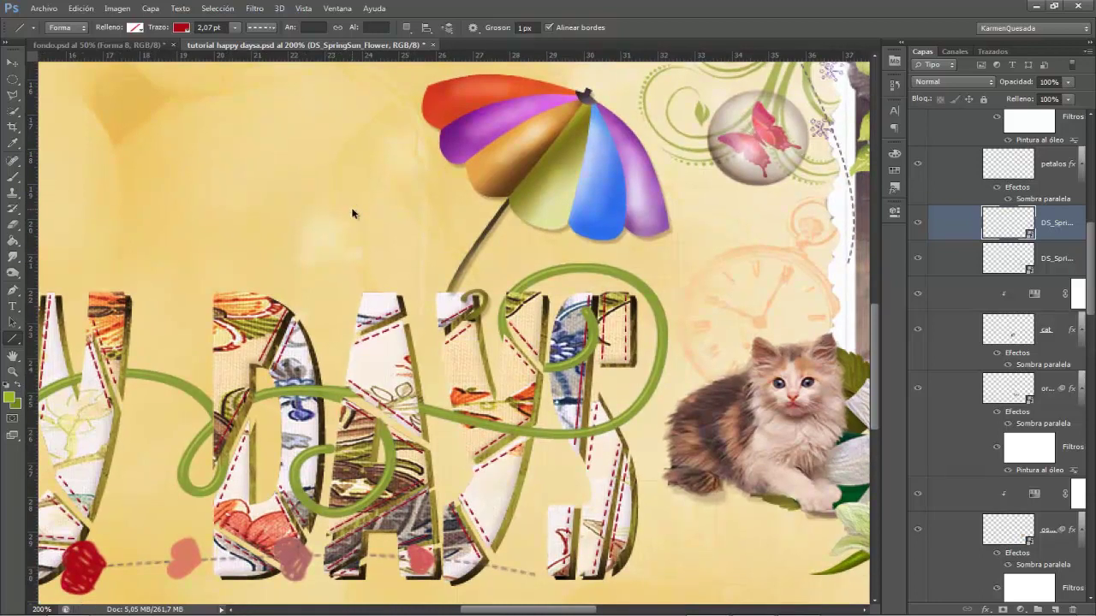
pyautogui.hotkey('ctrl', '-')
pyautogui.hotkey('ctrl', '-')
pyautogui.hotkey('ctrl', '+')
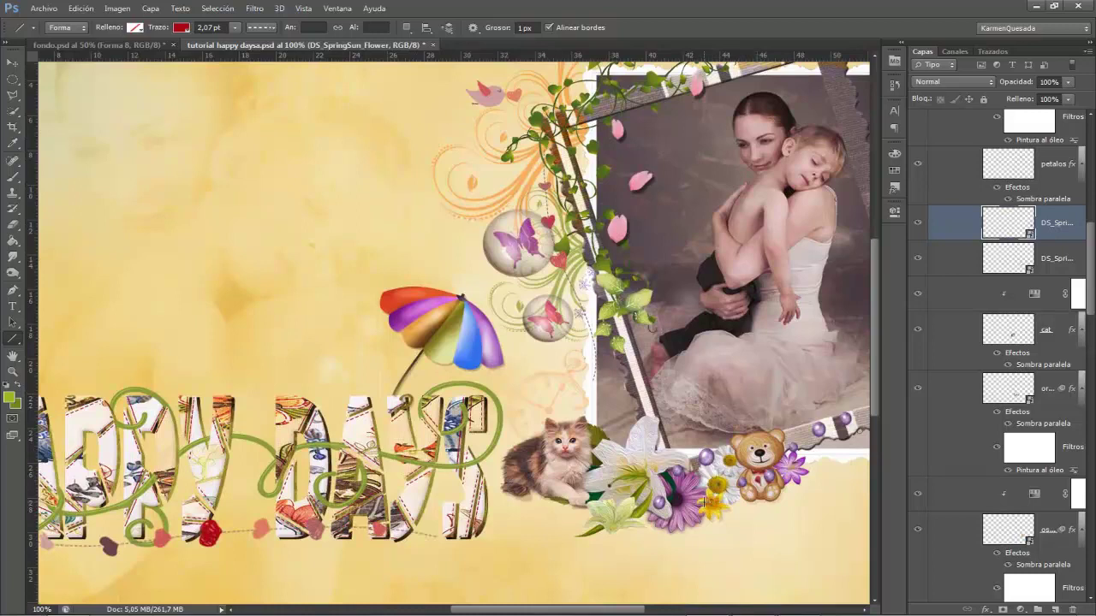
pyautogui.click(255, 8)
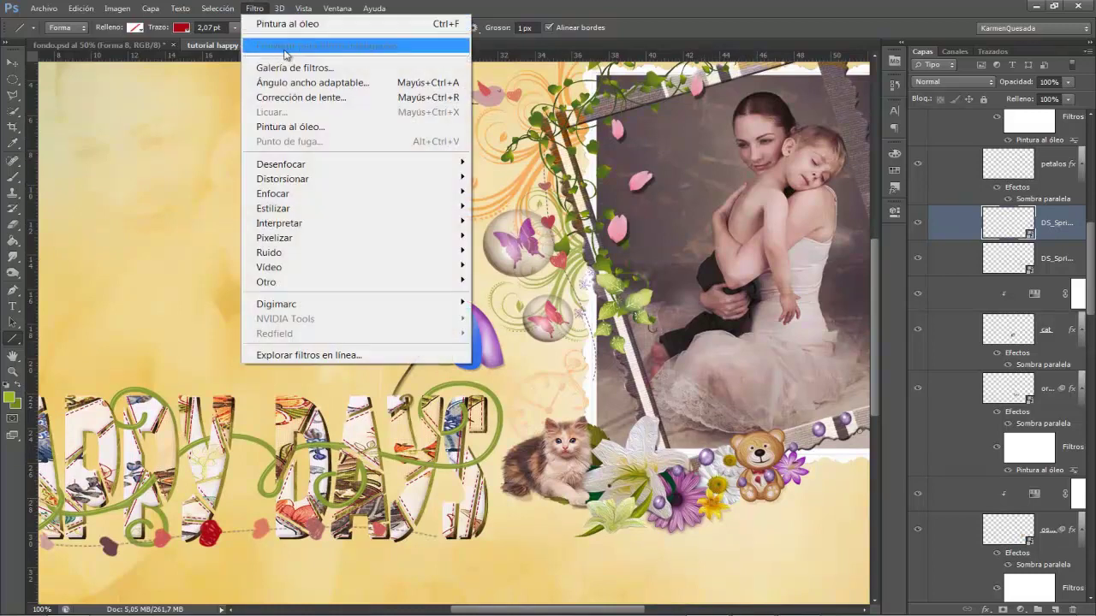
pyautogui.click(648, 13)
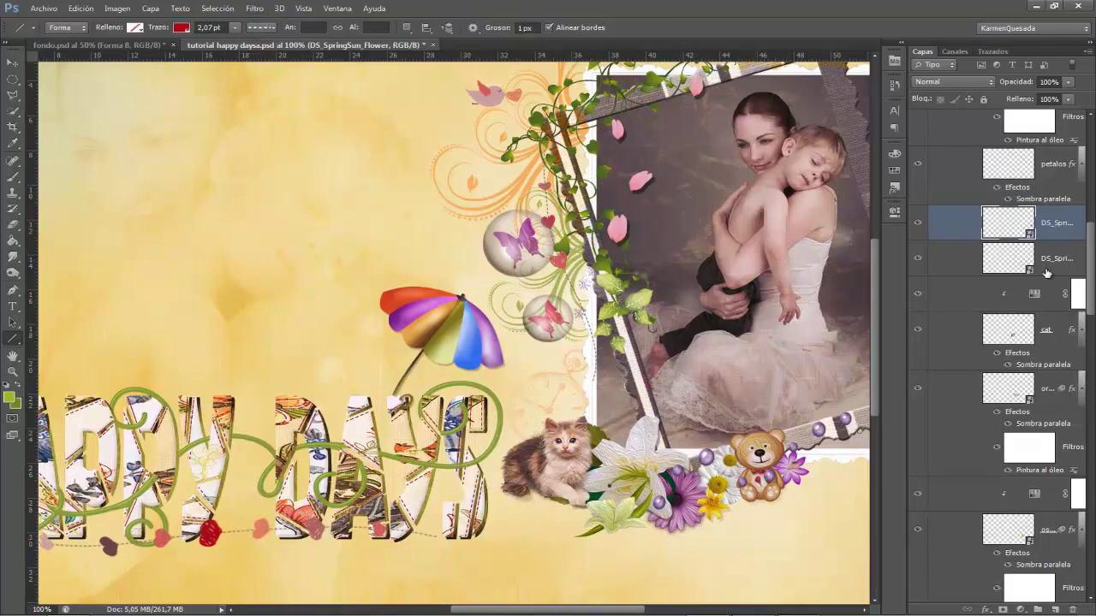
pyautogui.scroll(1, 1046, 272)
pyautogui.scroll(1, 1049, 272)
pyautogui.scroll(1, 1053, 266)
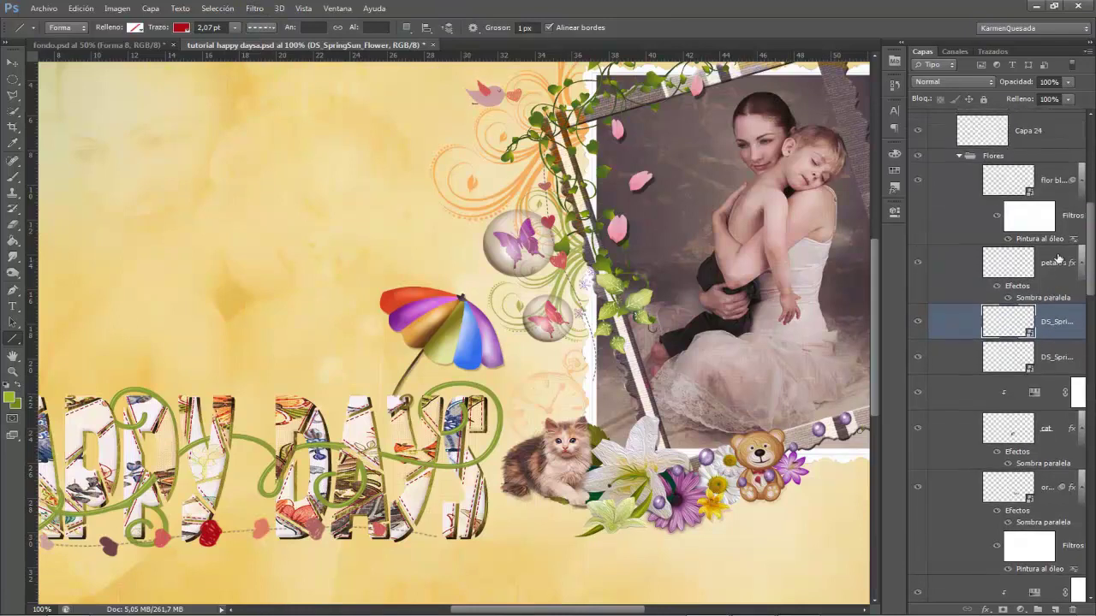
pyautogui.click(1036, 190)
pyautogui.scroll(-1, 1037, 505)
pyautogui.scroll(-1, 1057, 492)
pyautogui.scroll(-1, 1057, 500)
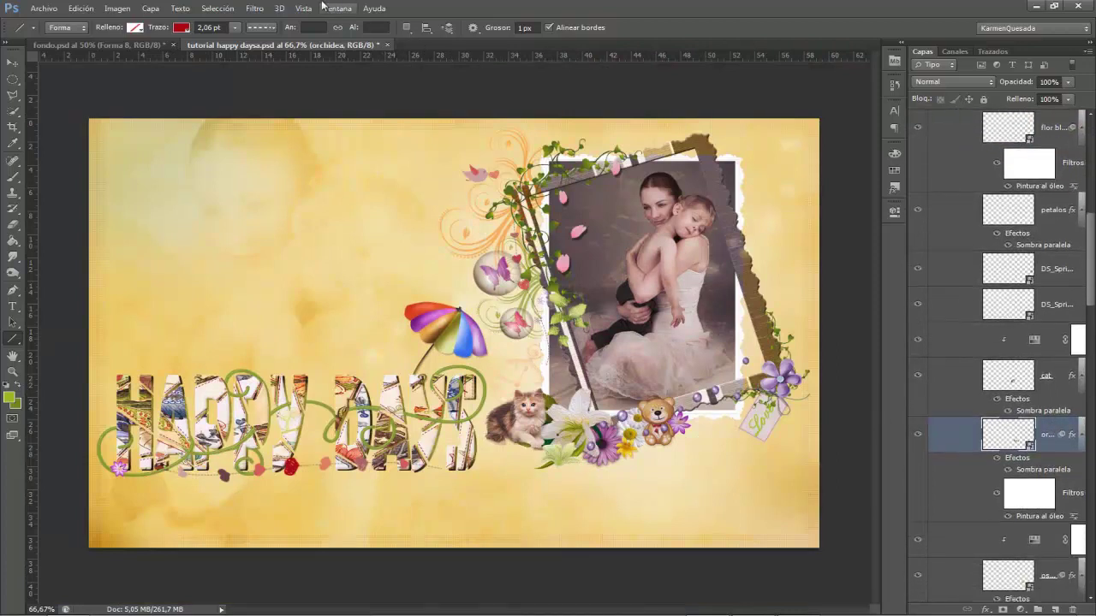
# Step: Start a new Oil Paint filter on the flower, then cancel it
pyautogui.click(255, 9)
pyautogui.click(276, 26)
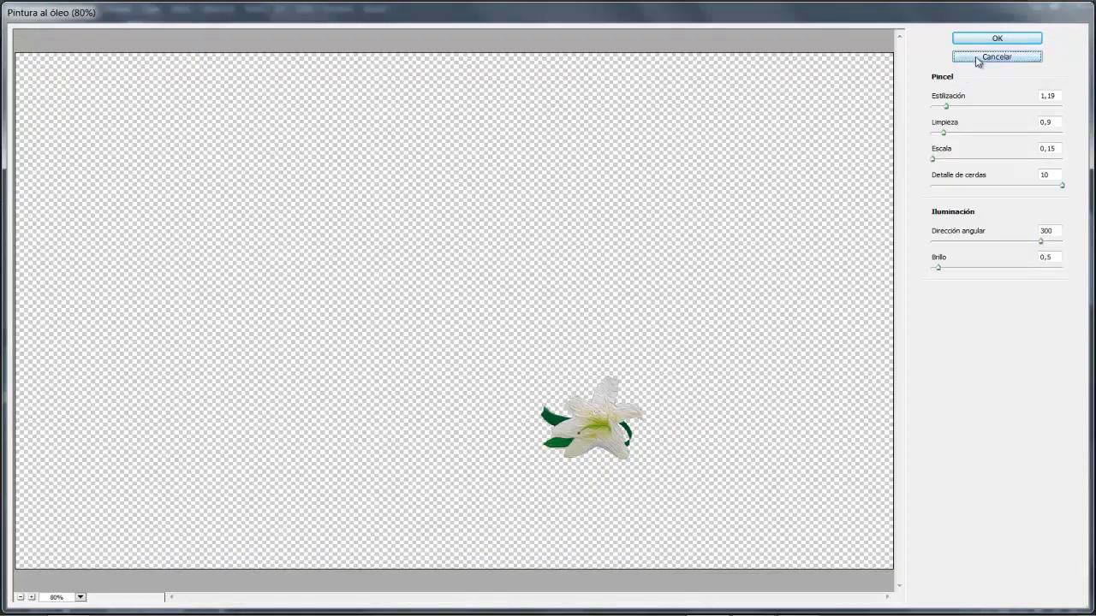
pyautogui.click(979, 58)
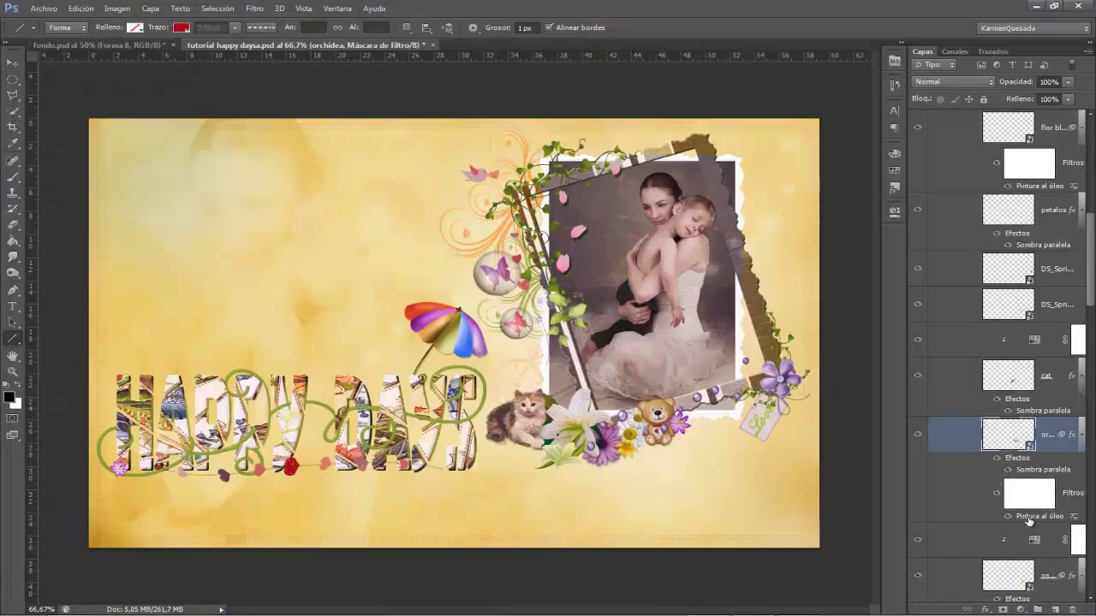
# Step: Retune the flower's existing Oil Paint filter: stylization 3.76, scale 5.64, angle 124.2, brightness 1.75
pyautogui.doubleClick(1028, 517)
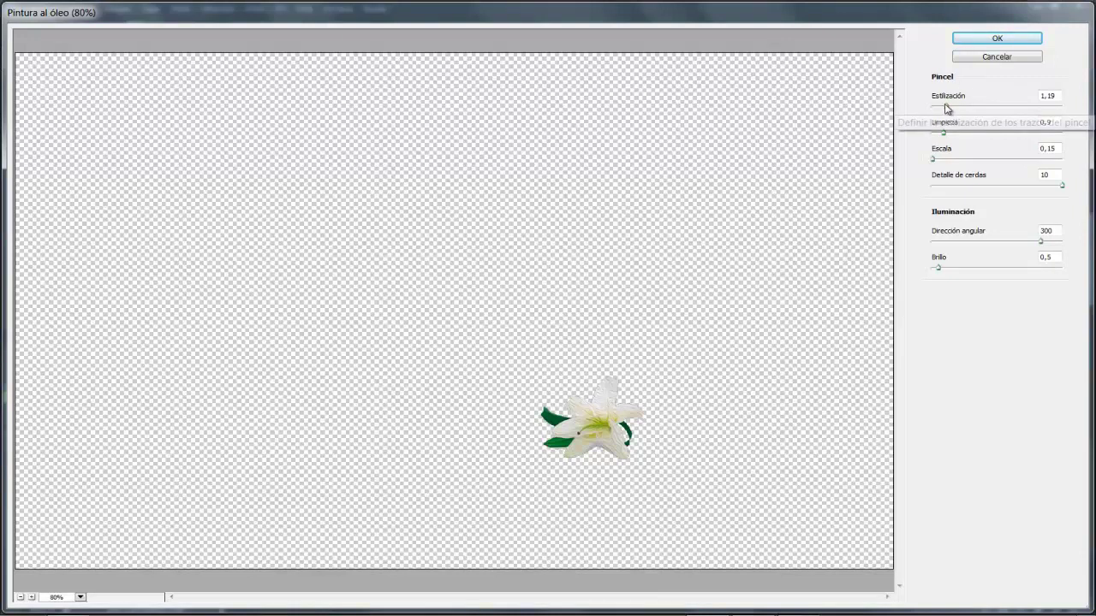
pyautogui.moveTo(948, 108)
pyautogui.mouseDown()
pyautogui.moveTo(1018, 108)
pyautogui.moveTo(983, 108)
pyautogui.mouseUp()
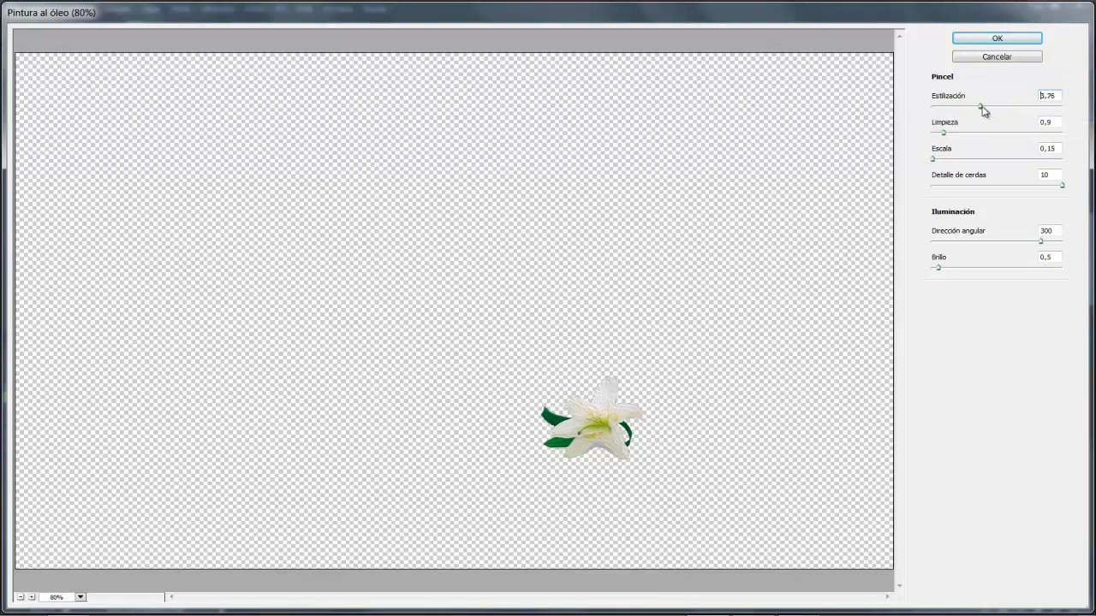
pyautogui.moveTo(932, 159); pyautogui.dragTo(1004, 159)
pyautogui.moveTo(1041, 243); pyautogui.dragTo(973, 252)
pyautogui.moveTo(938, 268)
pyautogui.mouseDown()
pyautogui.moveTo(1049, 269)
pyautogui.moveTo(939, 272)
pyautogui.mouseUp()
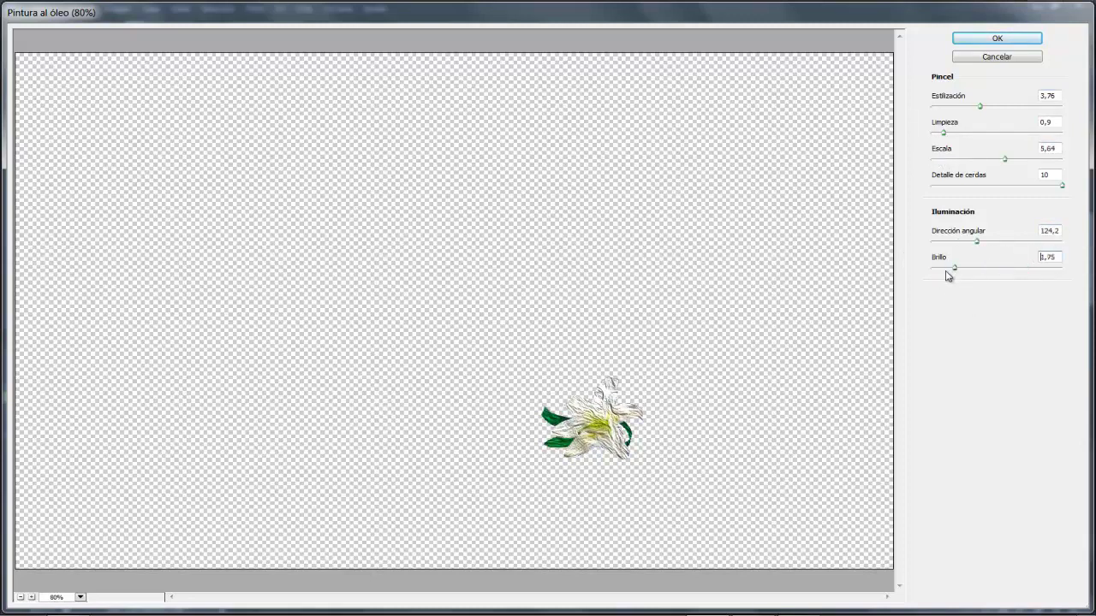